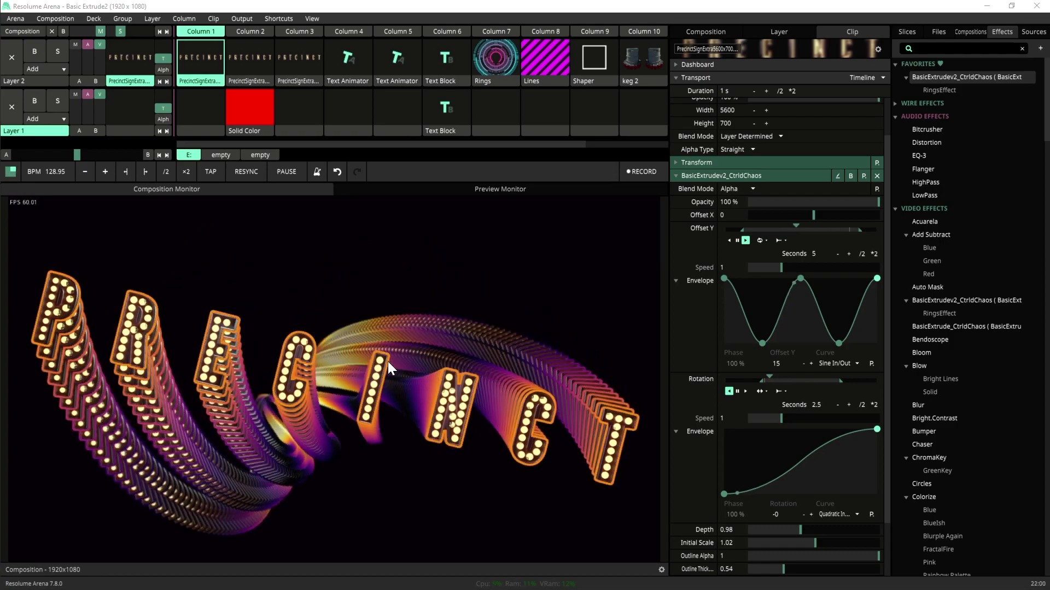
{"action": "scroll", "coordinate": [796, 250], "scroll_direction": "down", "scroll_amount": 3}
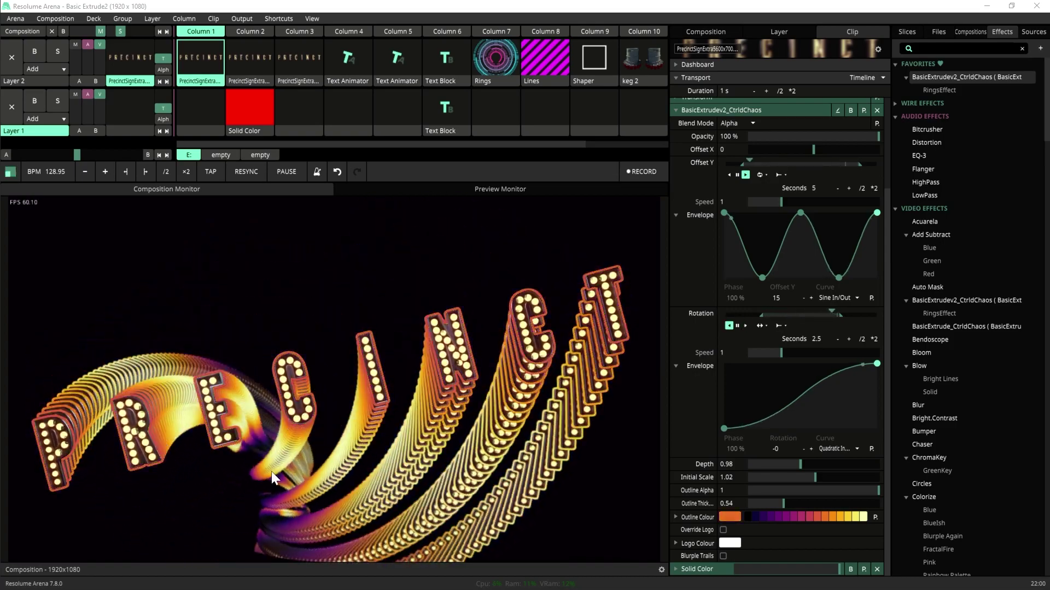
{"action": "scroll", "coordinate": [773, 273], "scroll_direction": "up", "scroll_amount": 2}
{"action": "scroll", "coordinate": [773, 261], "scroll_direction": "down", "scroll_amount": 2}
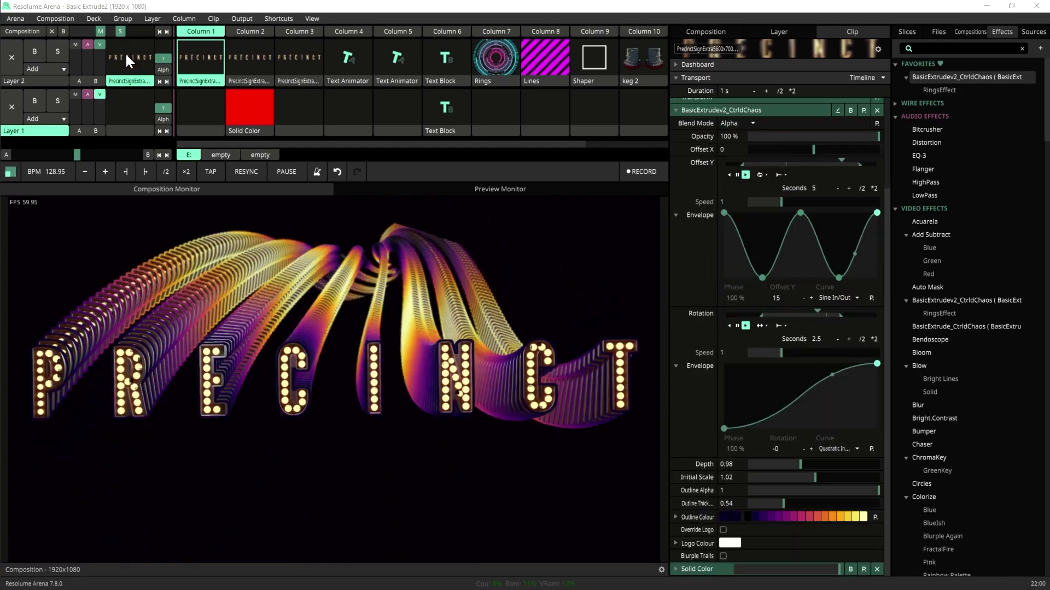
Launch the column 2 PRECINCT sign over a grey Solid Color clip and add the BasicExtrudev2_CtrldChaos effect to the sign.
{"action": "left_click", "coordinate": [258, 55]}
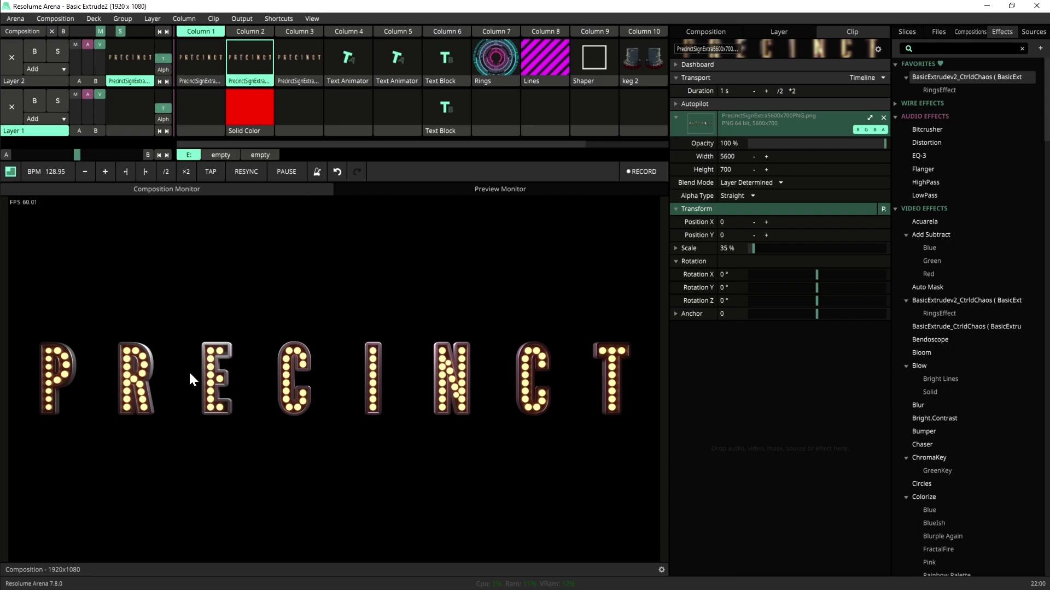
{"action": "left_click", "coordinate": [251, 105]}
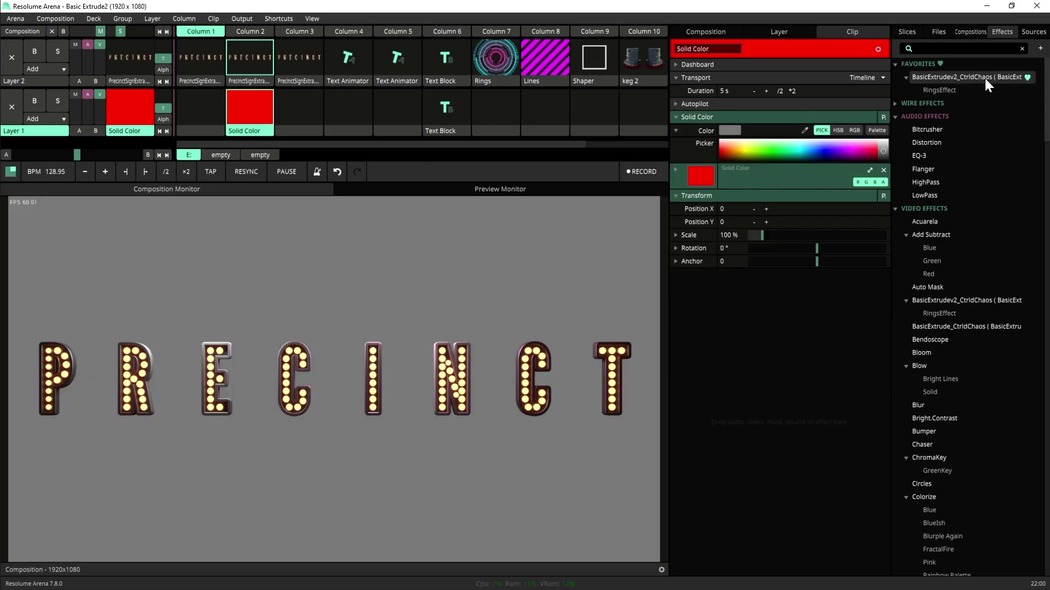
{"action": "left_click_drag", "start_coordinate": [1000, 77], "coordinate": [502, 109]}
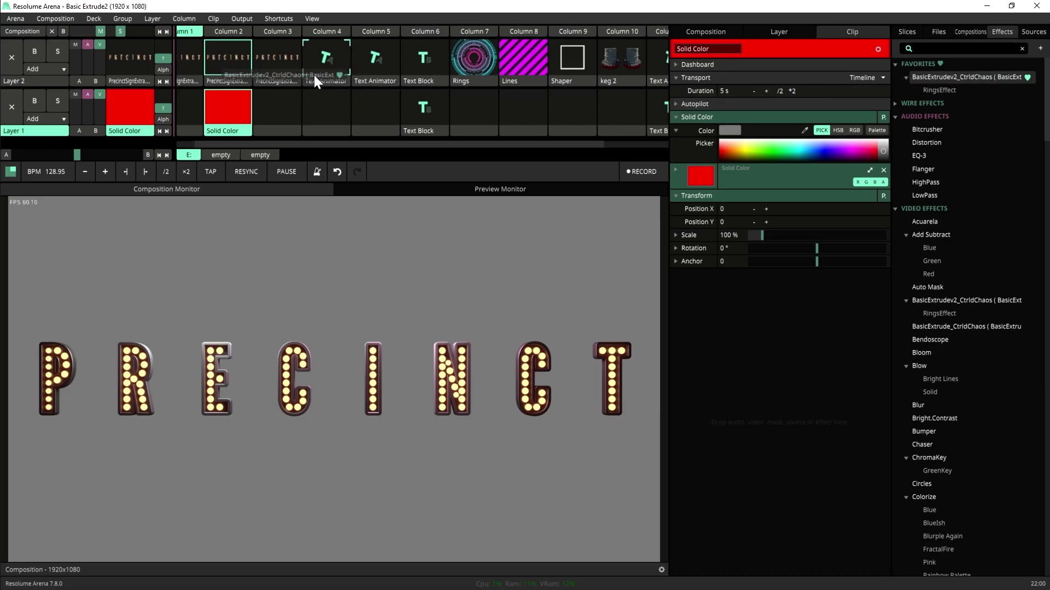
{"action": "left_click_drag", "start_coordinate": [225, 58], "coordinate": [225, 61]}
{"action": "left_click", "coordinate": [225, 62]}
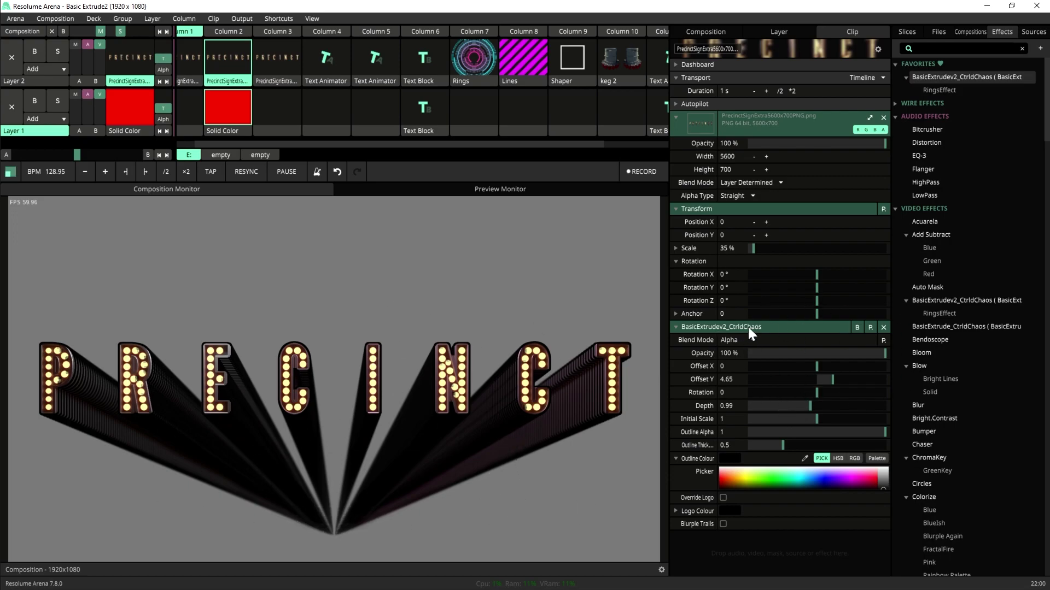
{"action": "left_click", "coordinate": [675, 209]}
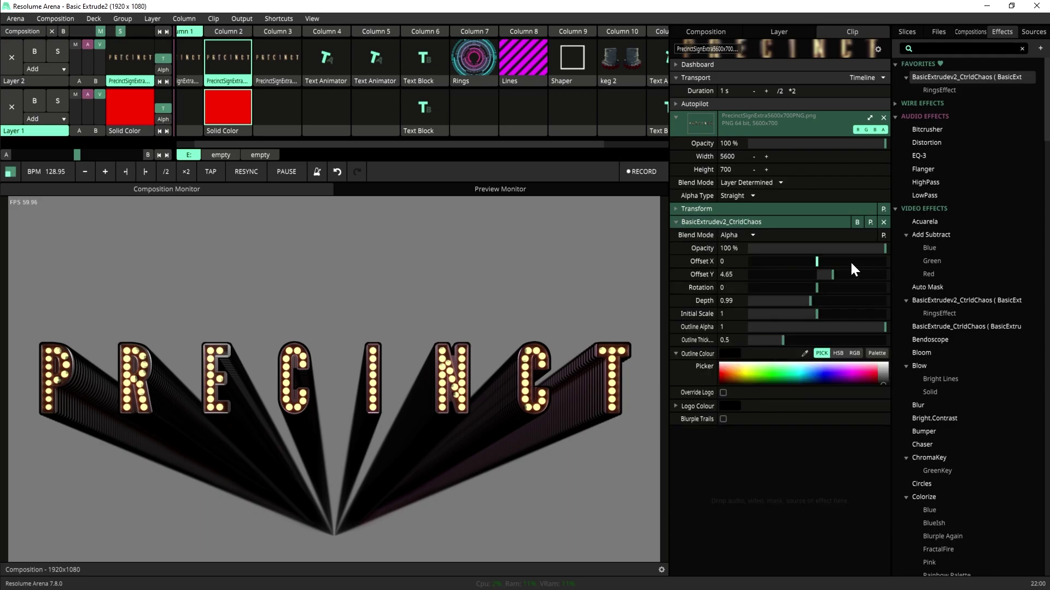
Try different extrusion settings on the sign, including Depth values of 0.95 and 1.06 and an Initial Scale of 0.54.
{"action": "left_click_drag", "start_coordinate": [856, 248], "coordinate": [816, 287]}
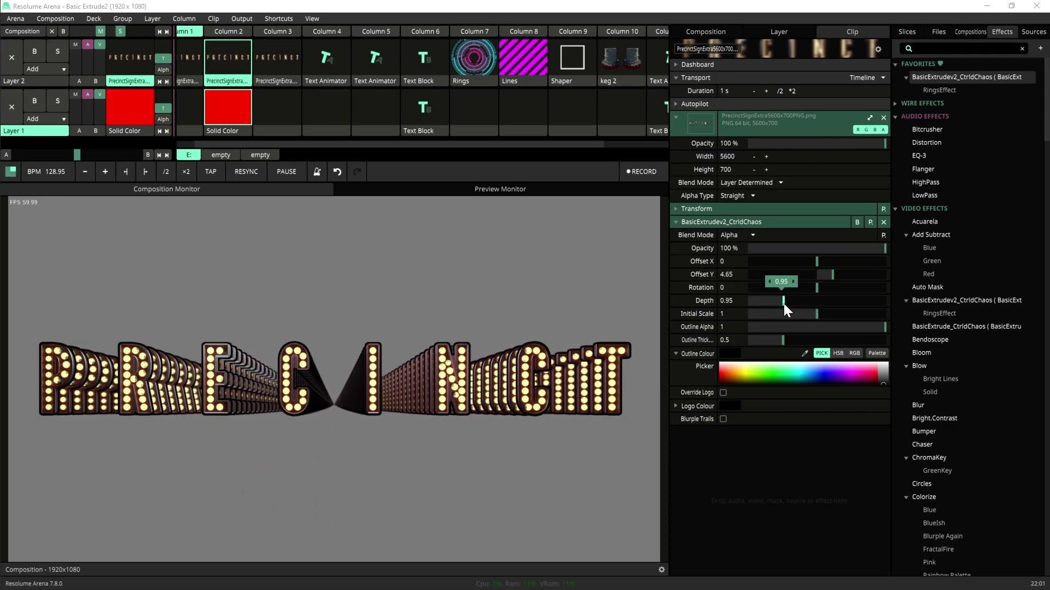
{"action": "left_click_drag", "start_coordinate": [815, 301], "coordinate": [786, 317]}
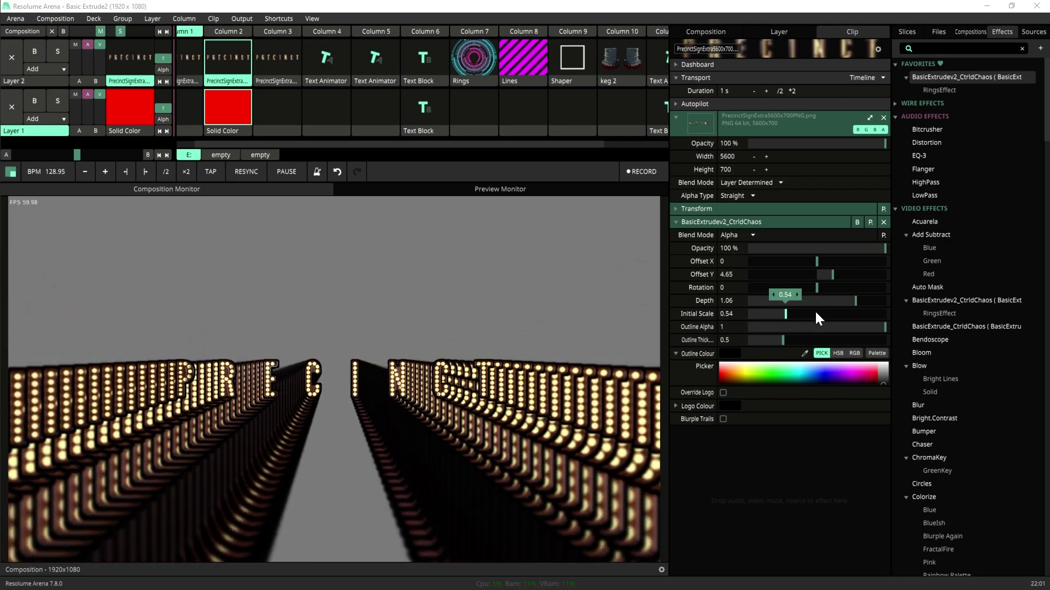
{"action": "left_click_drag", "start_coordinate": [851, 300], "coordinate": [816, 314]}
{"action": "scroll", "coordinate": [855, 300], "scroll_direction": "down", "scroll_amount": 2}
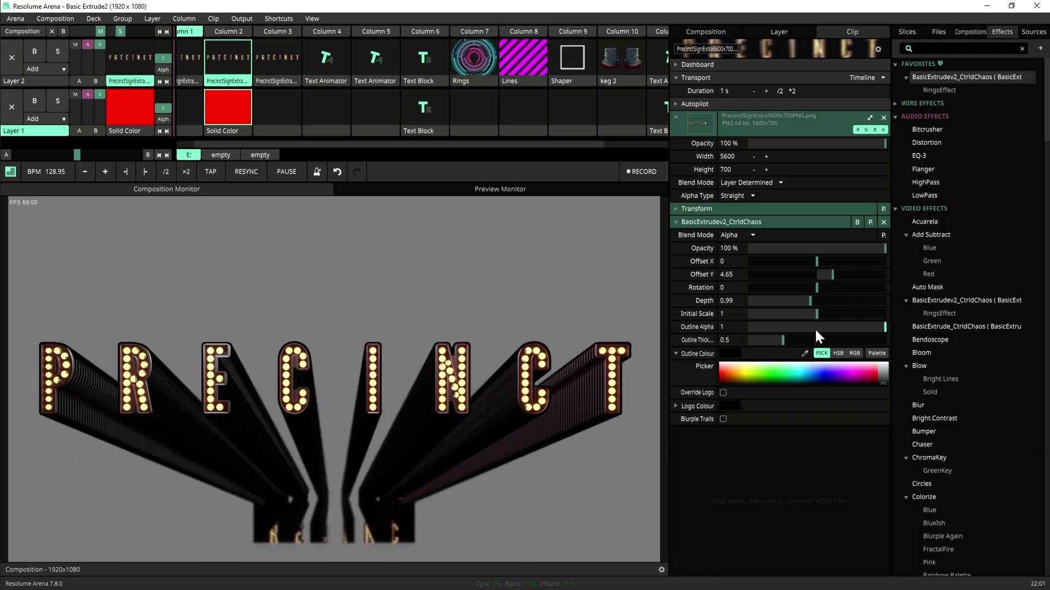
Try an Outline Alpha of 0 and a blue Outline Colour on the extrusion, and reset the colour.
{"action": "left_click_drag", "start_coordinate": [880, 327], "coordinate": [777, 329]}
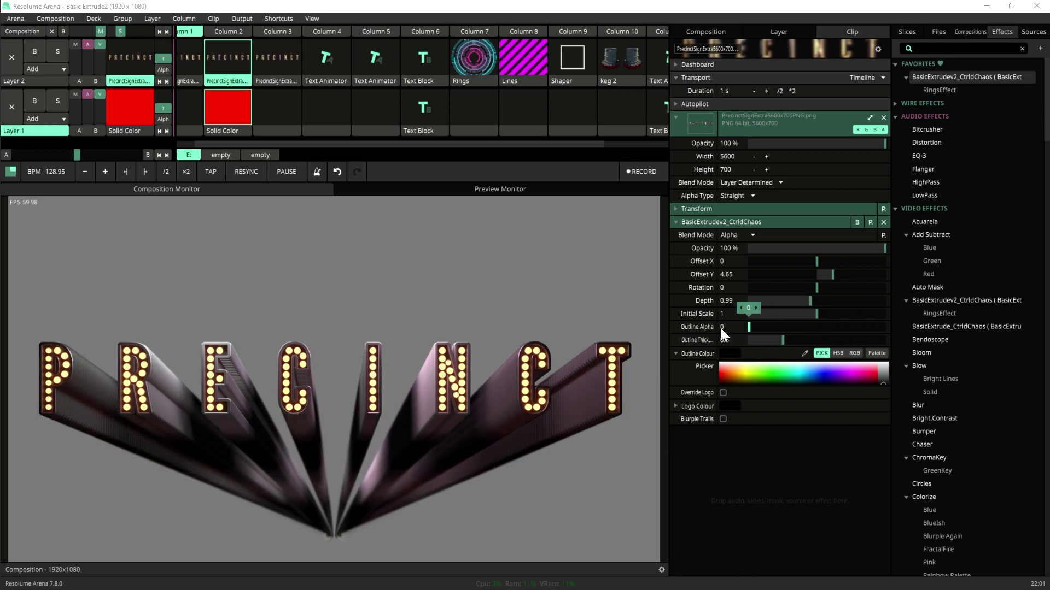
{"action": "mouse_move", "coordinate": [784, 340]}
{"action": "left_mouse_down"}
{"action": "mouse_move", "coordinate": [723, 343]}
{"action": "mouse_move", "coordinate": [802, 341]}
{"action": "mouse_move", "coordinate": [783, 340]}
{"action": "left_mouse_up"}
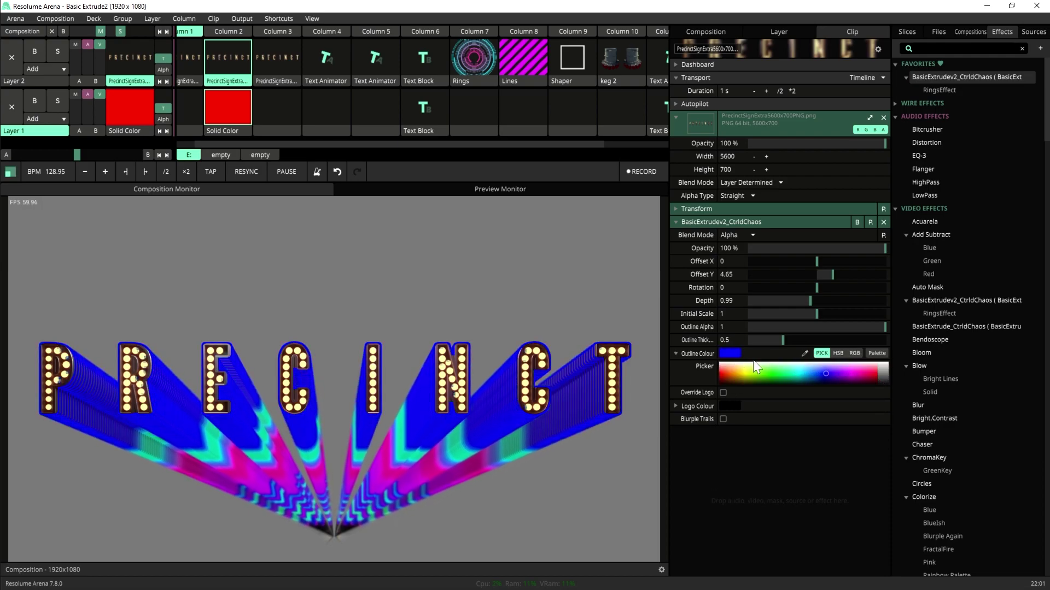
{"action": "double_click", "coordinate": [705, 355]}
{"action": "left_click", "coordinate": [678, 353]}
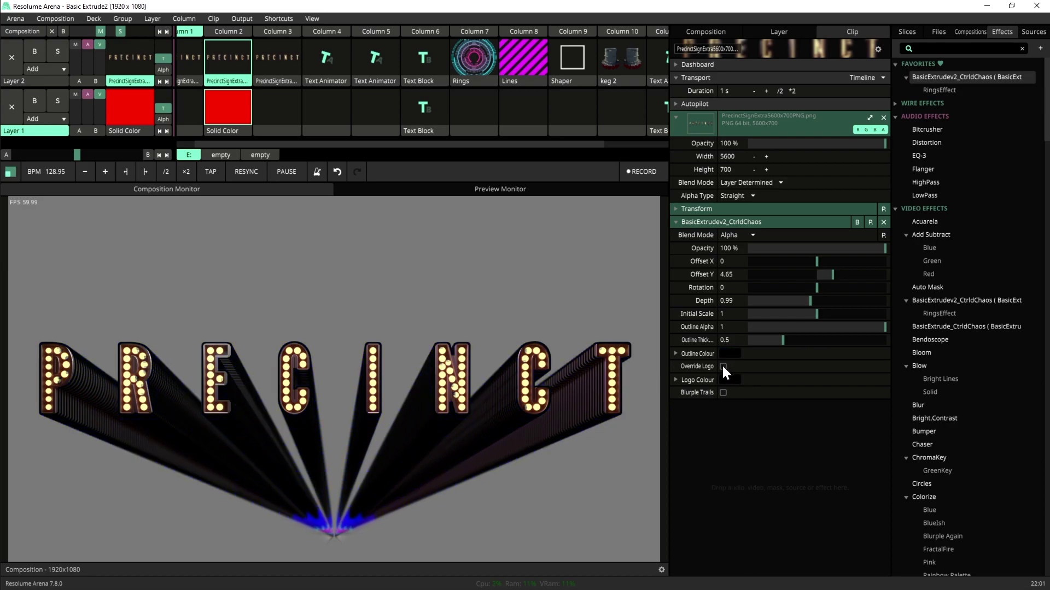
Try overriding the logo with a bright green Logo Colour, and reset both the colour and the override.
{"action": "left_click", "coordinate": [723, 366]}
{"action": "left_click", "coordinate": [728, 379]}
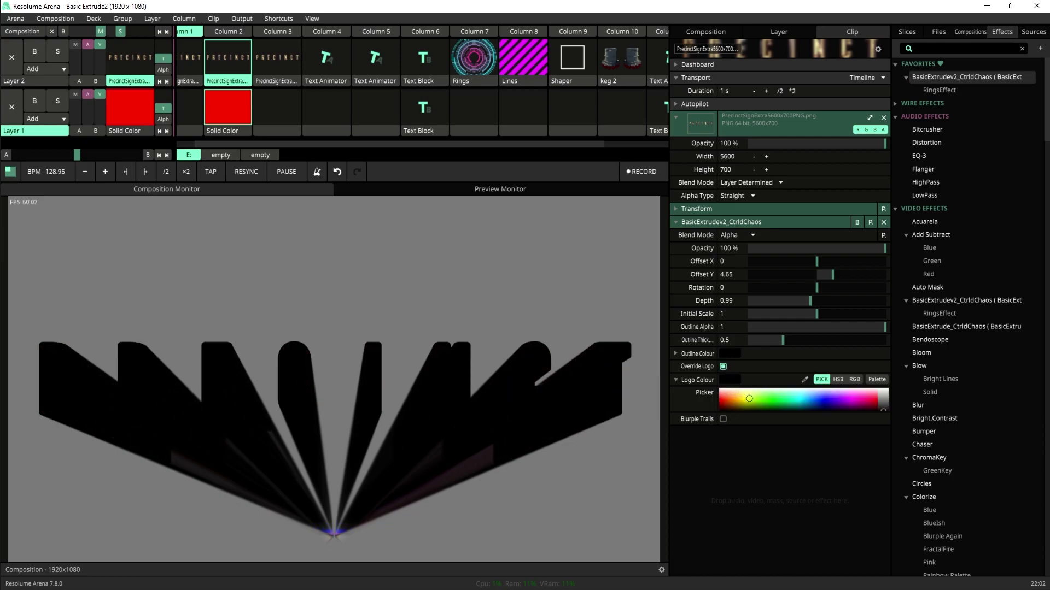
{"action": "left_click", "coordinate": [808, 401]}
{"action": "mouse_move", "coordinate": [808, 401]}
{"action": "left_mouse_down"}
{"action": "mouse_move", "coordinate": [771, 400]}
{"action": "mouse_move", "coordinate": [870, 402]}
{"action": "mouse_move", "coordinate": [767, 398]}
{"action": "left_mouse_up"}
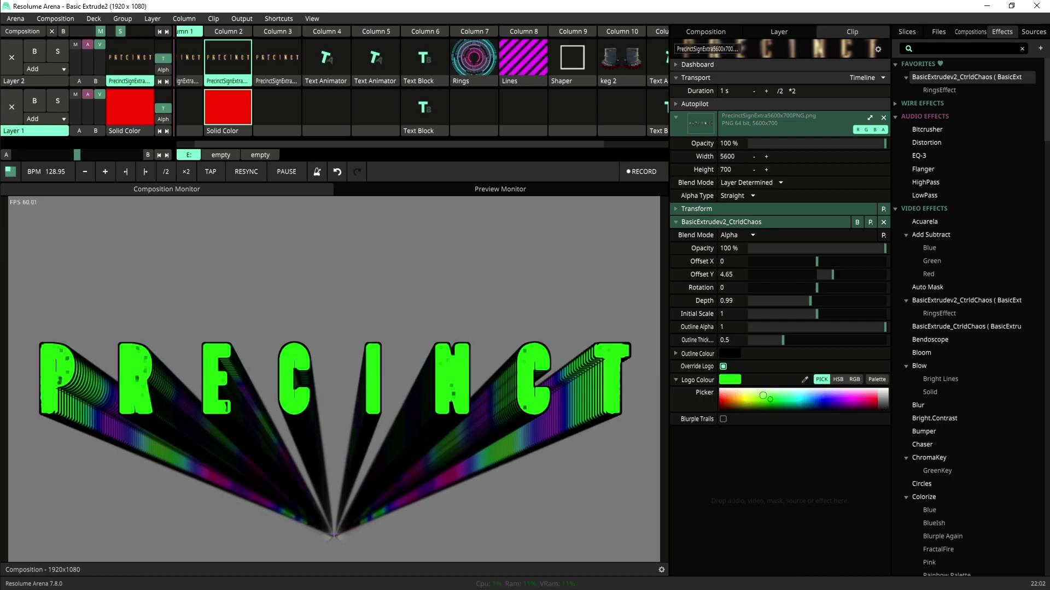
{"action": "right_click", "coordinate": [700, 379]}
{"action": "left_click", "coordinate": [723, 366]}
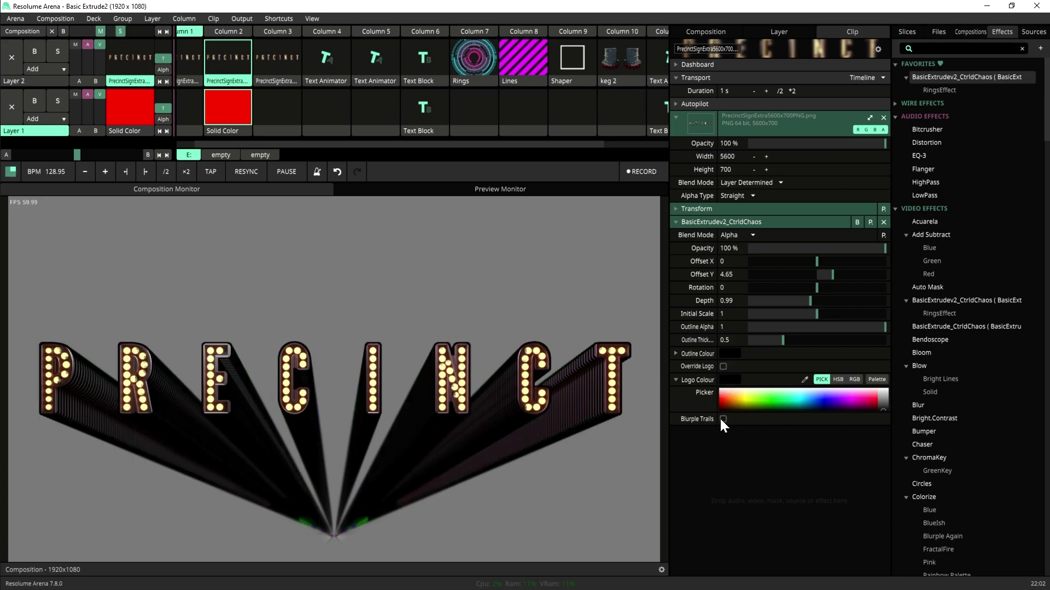
Enable Blurple Trails on the column 2 sign and clear the Solid Color background from Layer 1.
{"action": "left_click", "coordinate": [722, 419]}
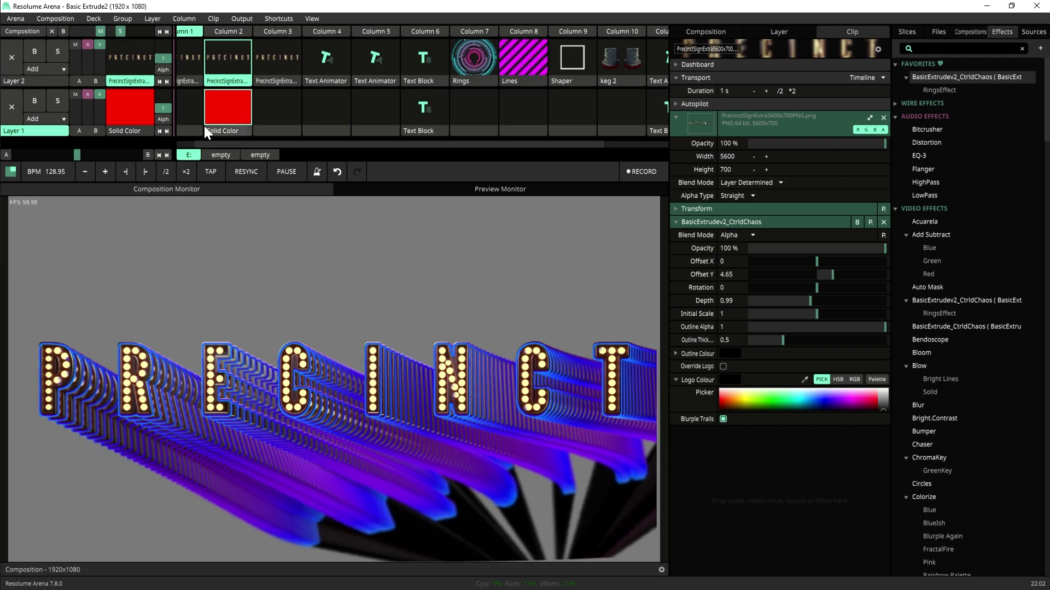
{"action": "left_click", "coordinate": [281, 110]}
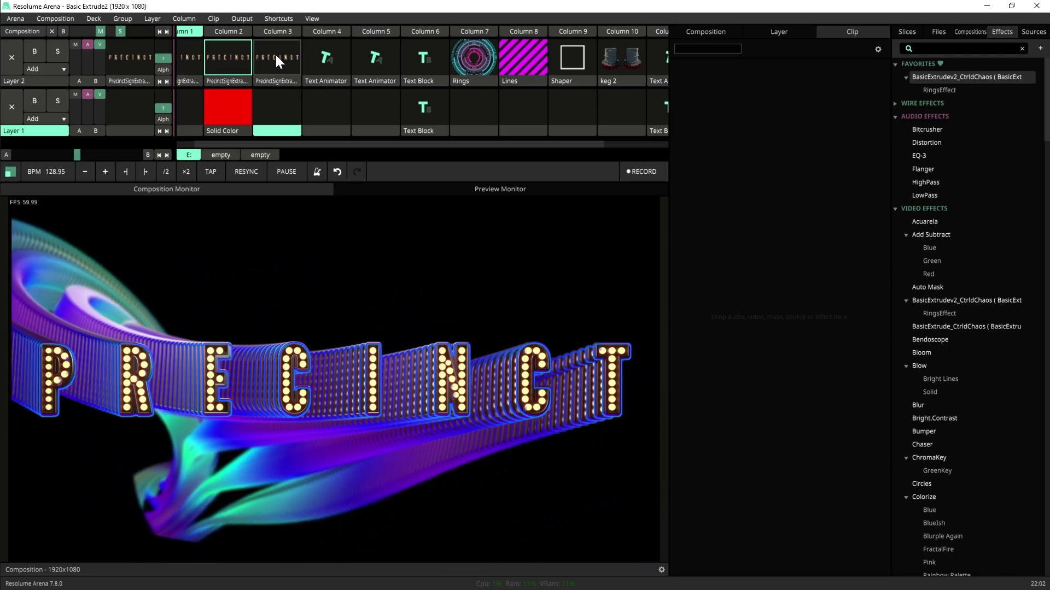
Launch the column 3 PRECINCT clip and compare it with its extrude effect bypassed and active.
{"action": "left_click", "coordinate": [270, 55]}
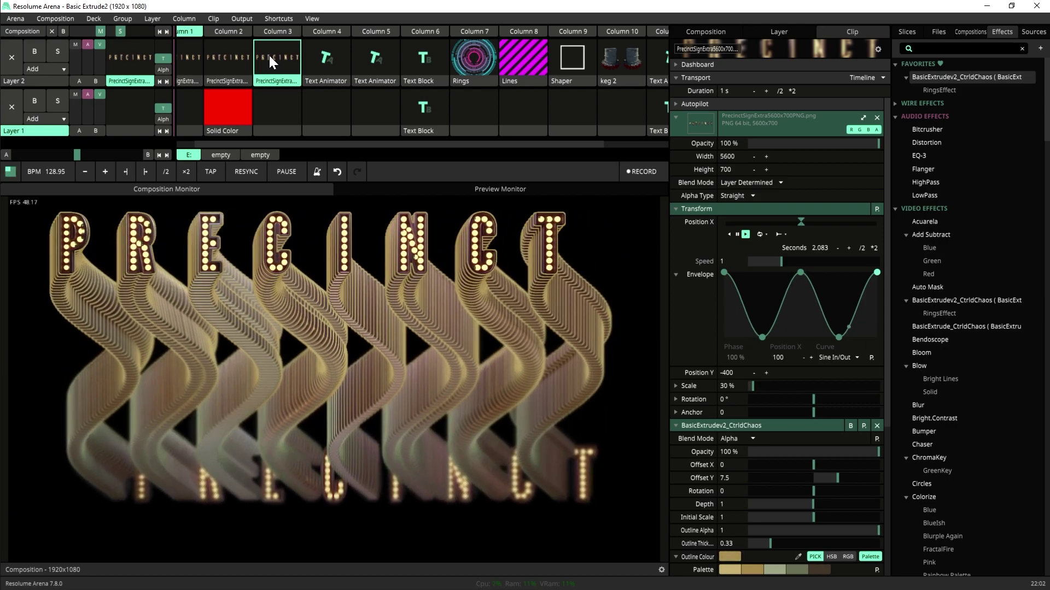
{"action": "left_click", "coordinate": [852, 426]}
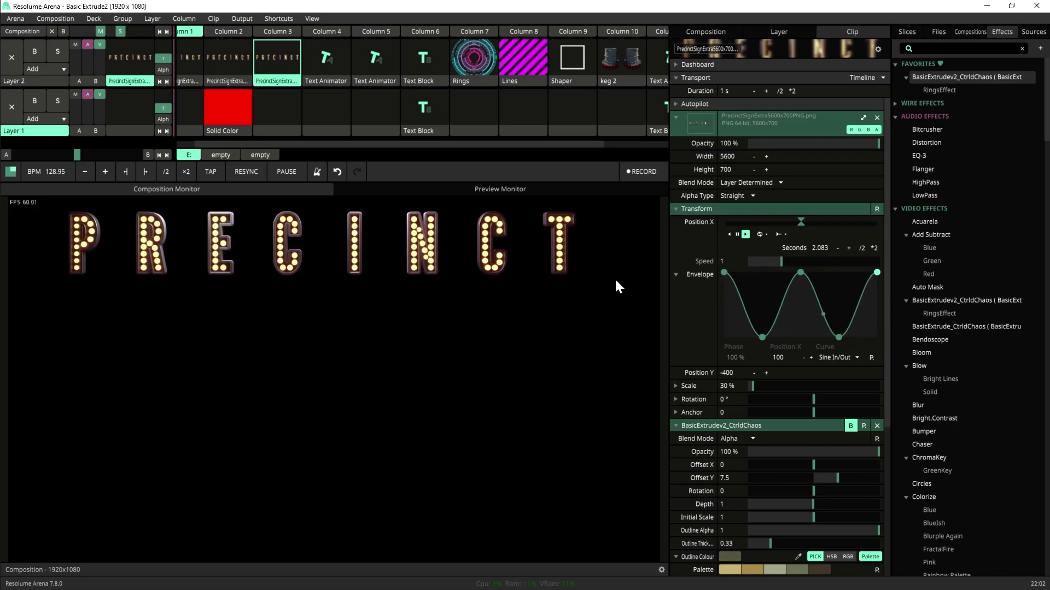
{"action": "left_click", "coordinate": [850, 425]}
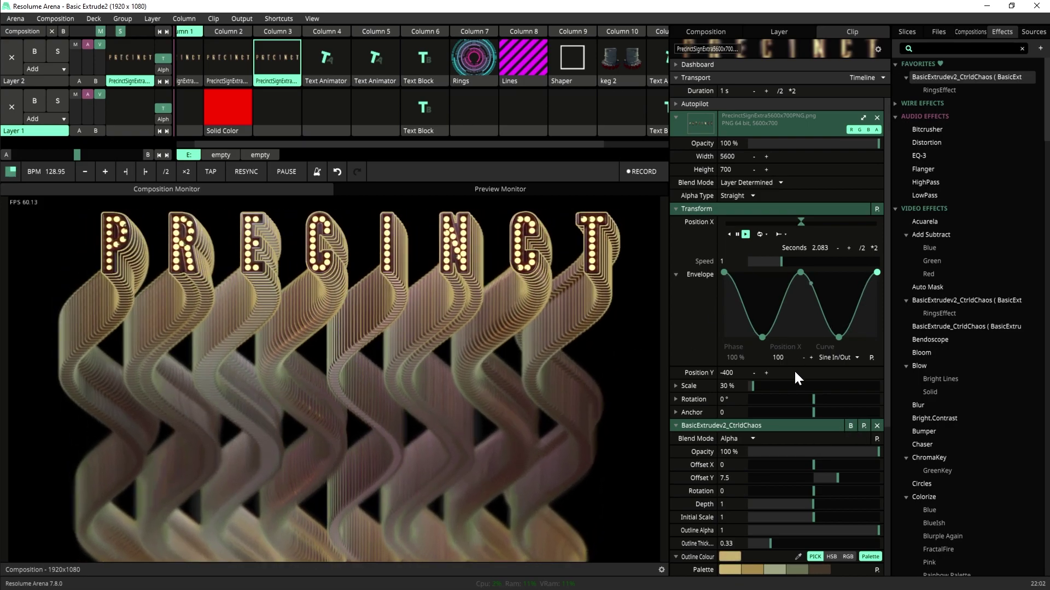
Set the extrude effect's Offset Y to 6.16 and adjust its Depth to about 1.
{"action": "scroll", "coordinate": [739, 406], "scroll_direction": "down", "scroll_amount": 3}
{"action": "scroll", "coordinate": [755, 398], "scroll_direction": "down", "scroll_amount": 3}
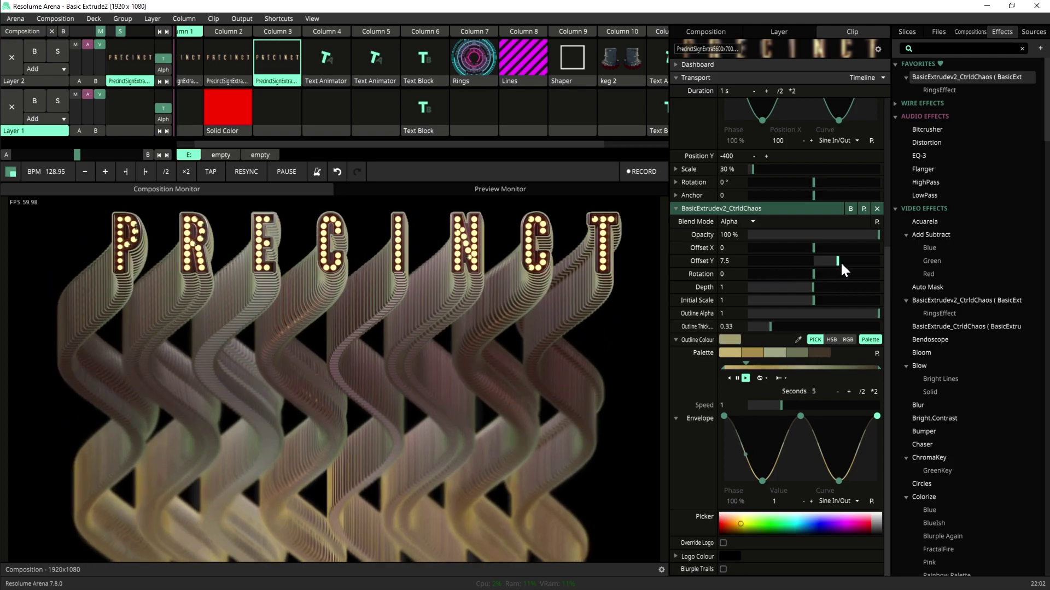
{"action": "mouse_move", "coordinate": [838, 260]}
{"action": "left_mouse_down"}
{"action": "mouse_move", "coordinate": [815, 264]}
{"action": "mouse_move", "coordinate": [880, 264]}
{"action": "mouse_move", "coordinate": [834, 267]}
{"action": "left_mouse_up"}
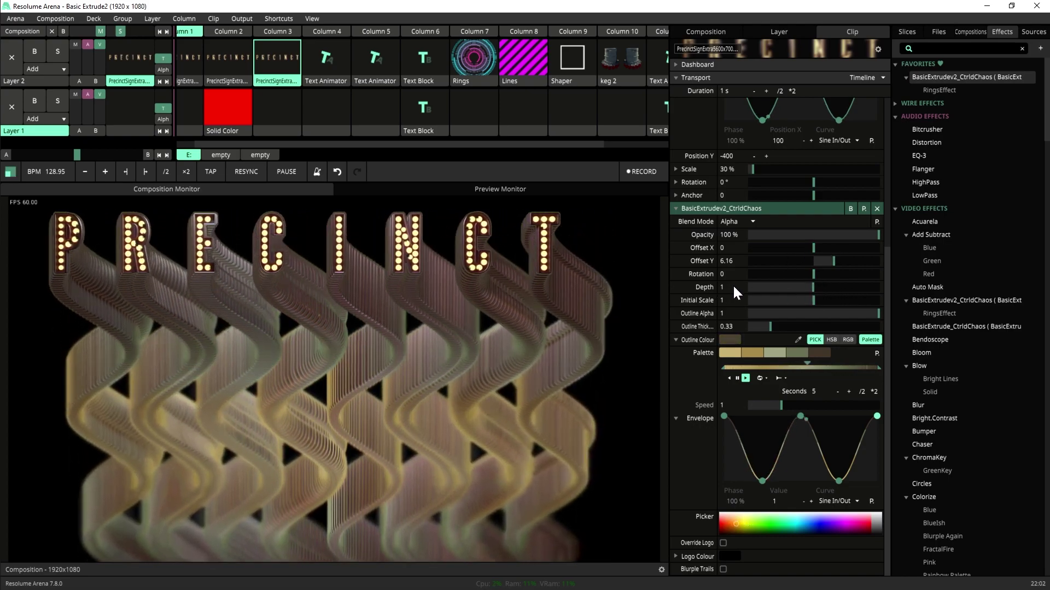
{"action": "mouse_move", "coordinate": [813, 287]}
{"action": "left_mouse_down"}
{"action": "mouse_move", "coordinate": [798, 289]}
{"action": "mouse_move", "coordinate": [832, 291]}
{"action": "mouse_move", "coordinate": [815, 290]}
{"action": "left_mouse_up"}
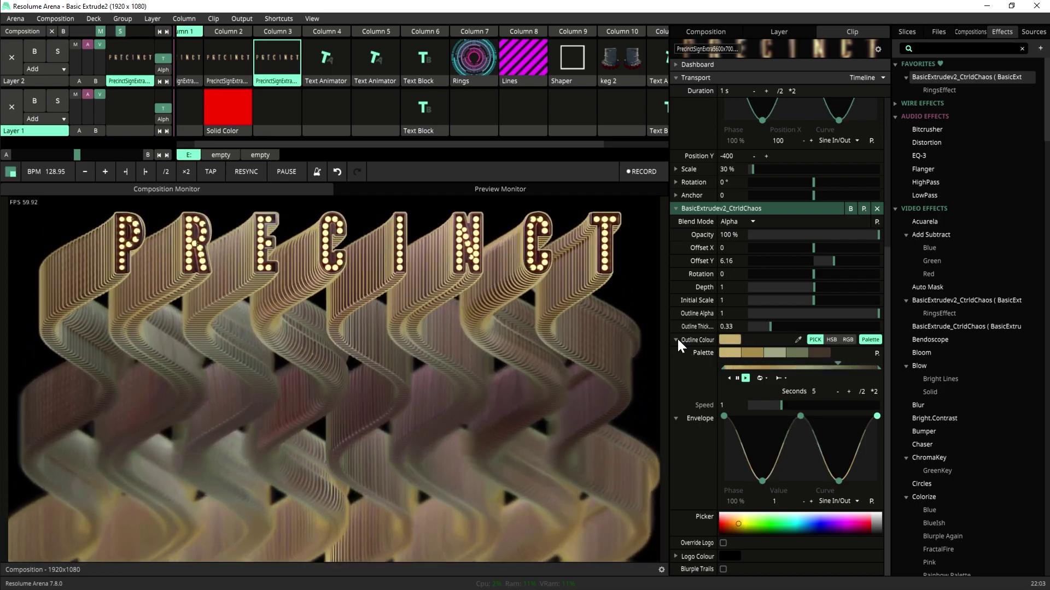
Switch the Outline Colour animation to Basic, with the palette off and magenta as the colour.
{"action": "left_click", "coordinate": [676, 353]}
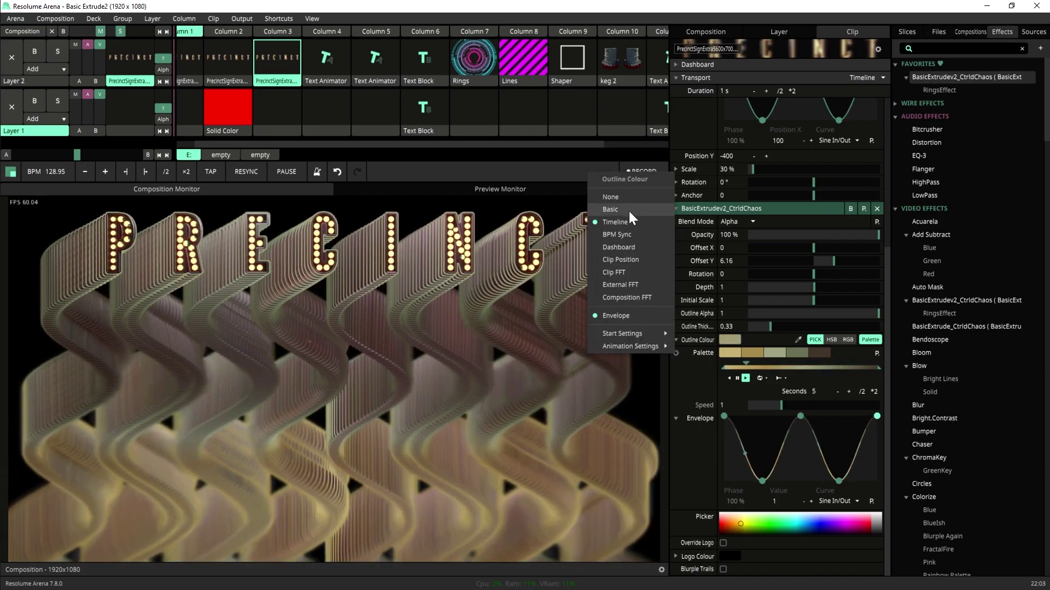
{"action": "left_click", "coordinate": [625, 209]}
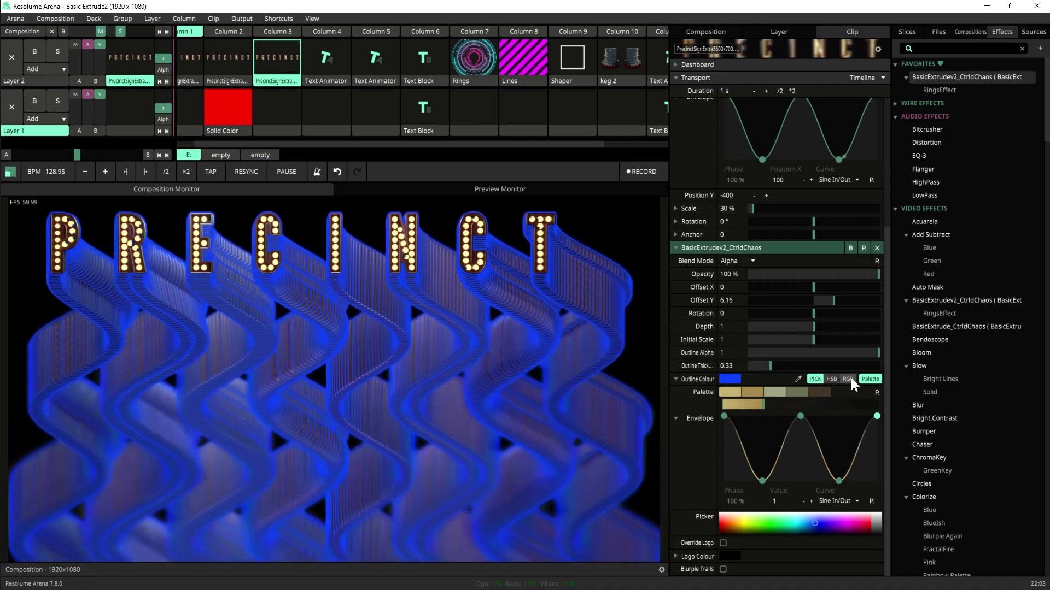
{"action": "left_click", "coordinate": [870, 378]}
{"action": "left_click", "coordinate": [743, 527]}
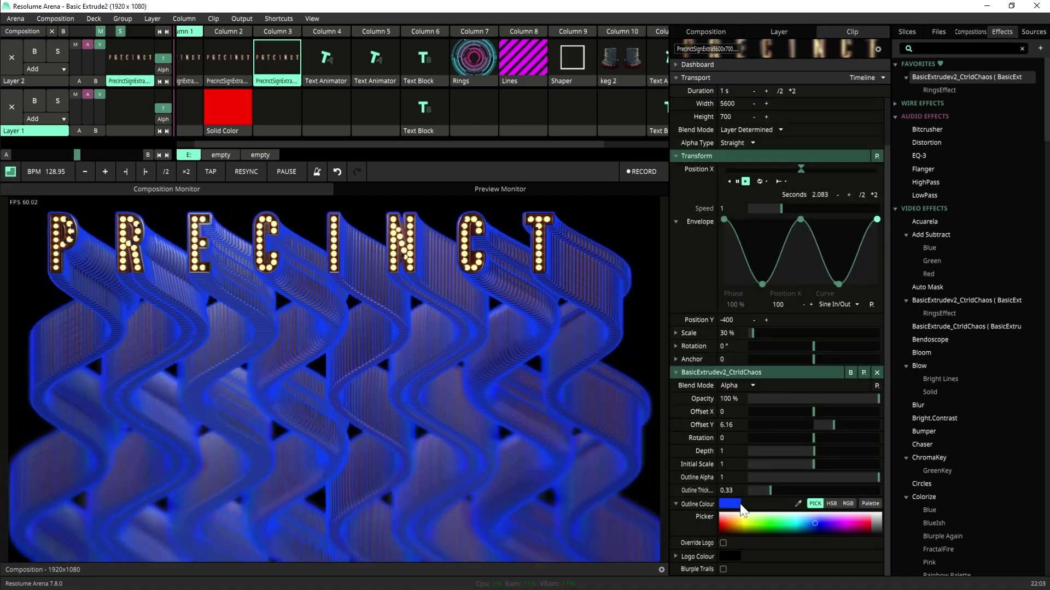
{"action": "left_click", "coordinate": [843, 524]}
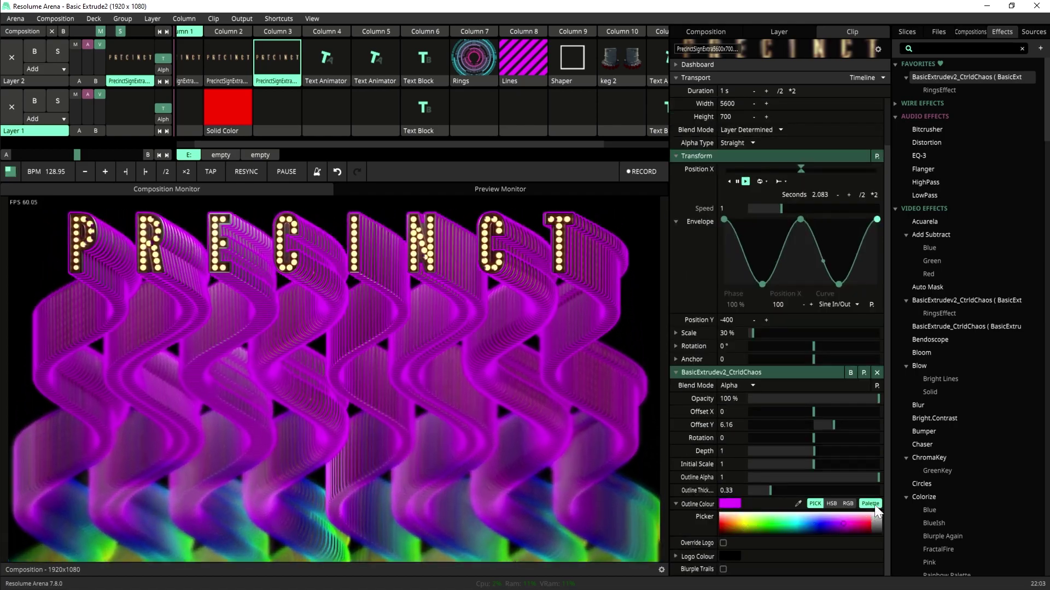
Enable the palette for the Outline Colour and load the Plasma preset.
{"action": "left_click", "coordinate": [874, 504]}
{"action": "scroll", "coordinate": [806, 420], "scroll_direction": "down", "scroll_amount": 2}
{"action": "left_click", "coordinate": [875, 391]}
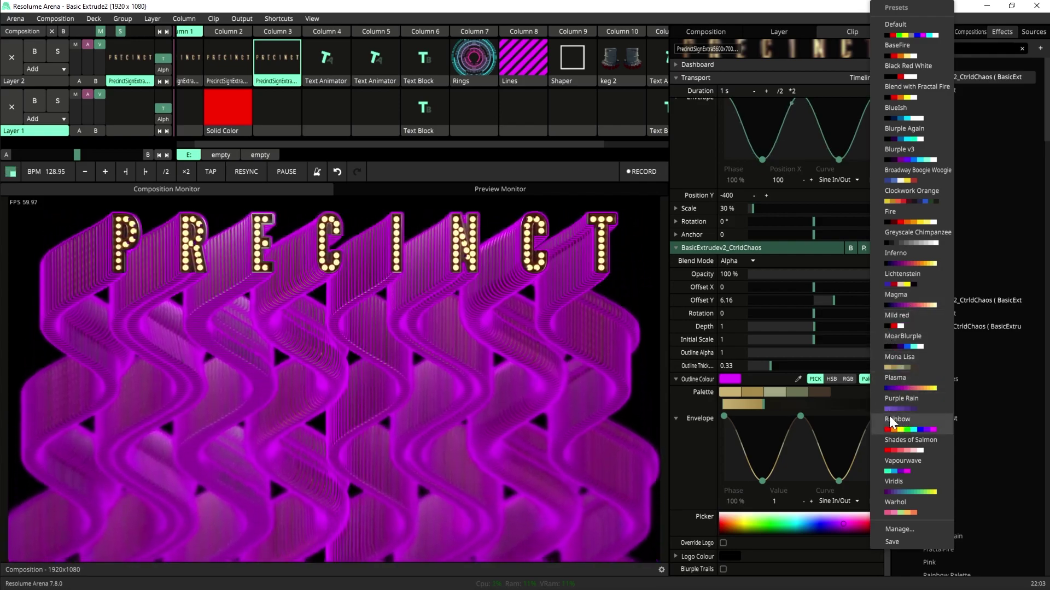
{"action": "left_click", "coordinate": [902, 384]}
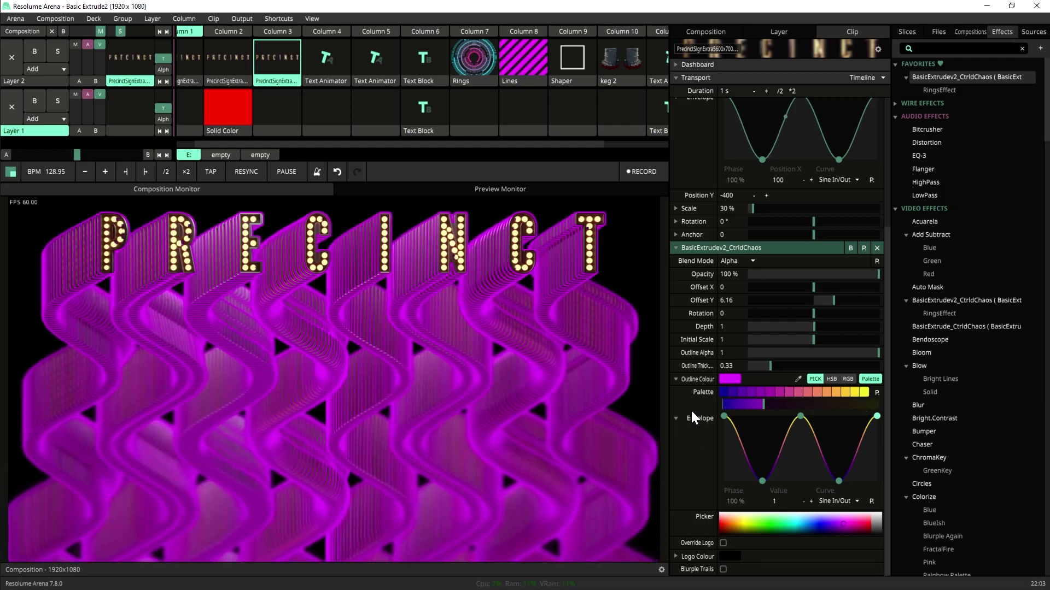
Animate the Outline Colour palette with Timeline and toggle Color Interpolation in its animation settings.
{"action": "left_click", "coordinate": [676, 392]}
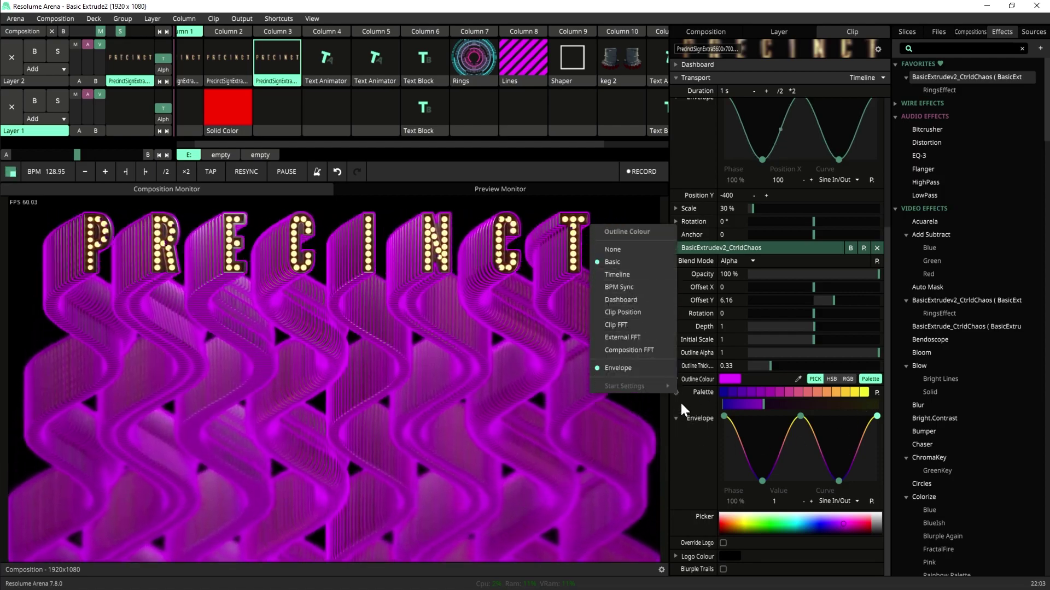
{"action": "left_click", "coordinate": [618, 274]}
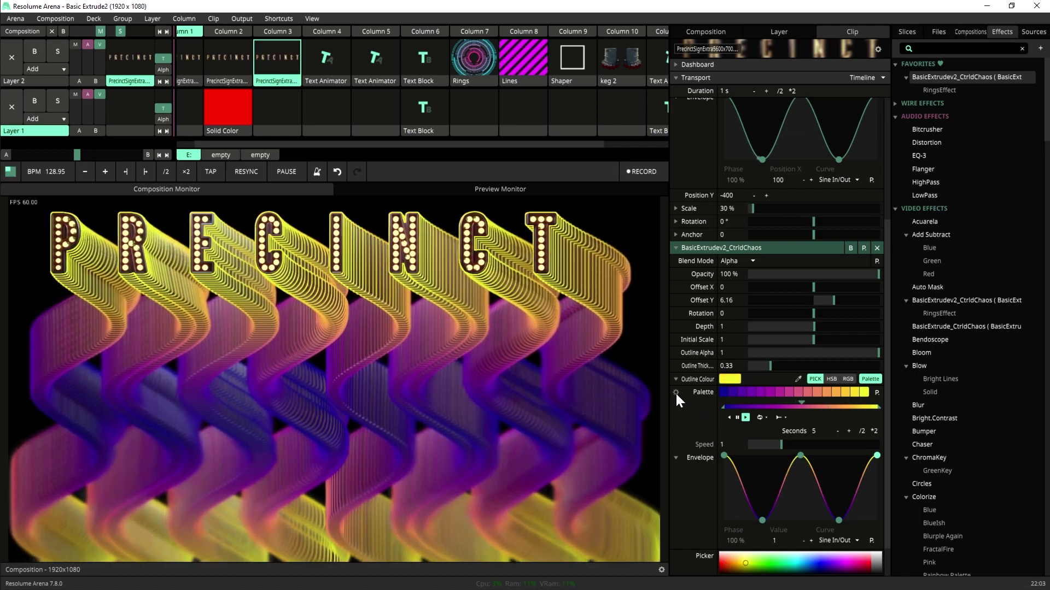
{"action": "left_click", "coordinate": [677, 392]}
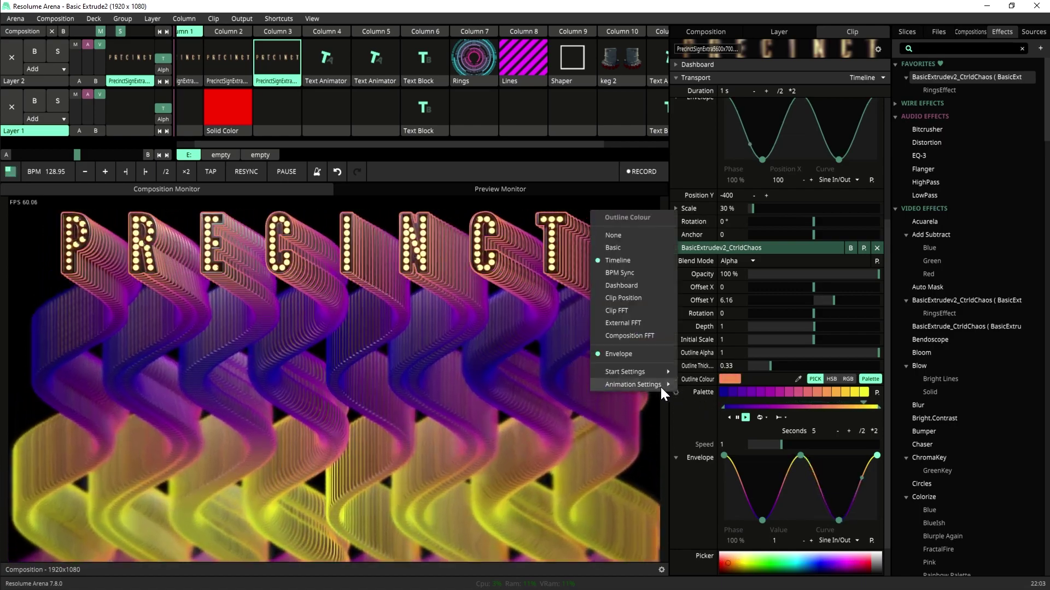
{"action": "mouse_move", "coordinate": [651, 384]}
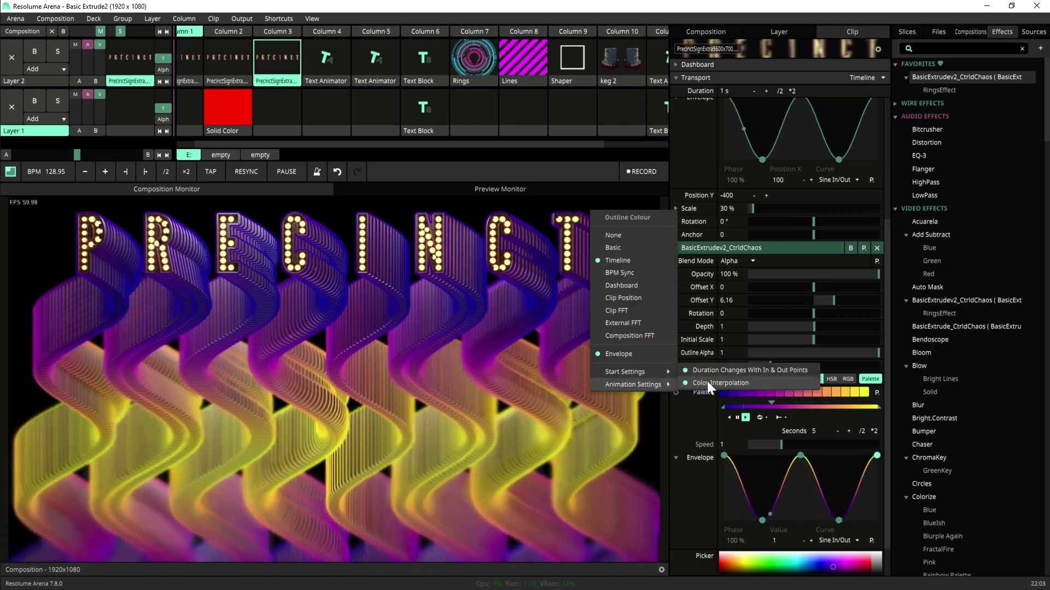
{"action": "left_click", "coordinate": [707, 382]}
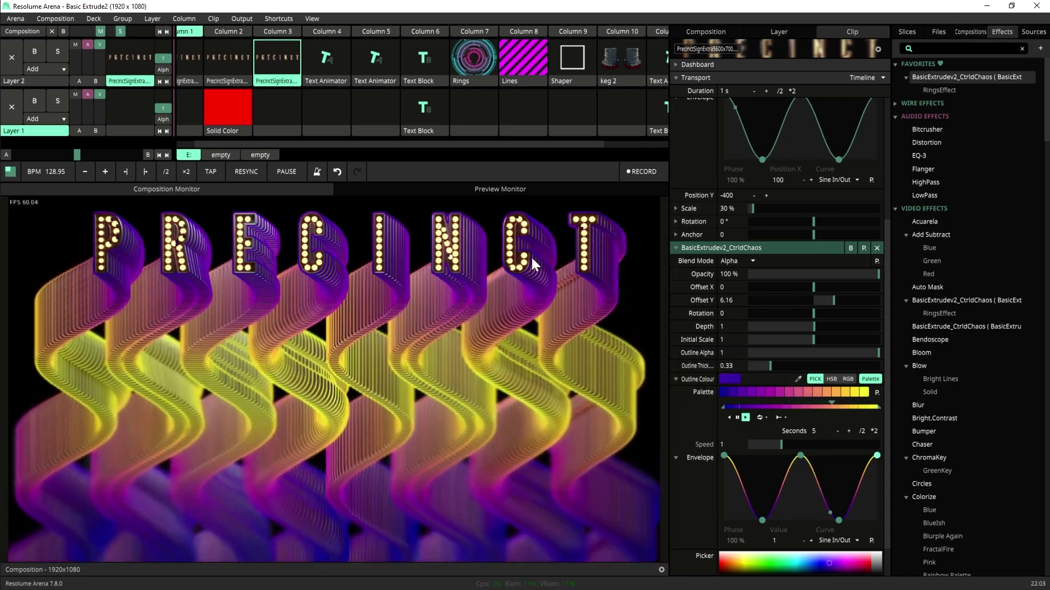
Enable Color Interpolation in the Outline Colour's animation settings.
{"action": "left_click", "coordinate": [676, 393]}
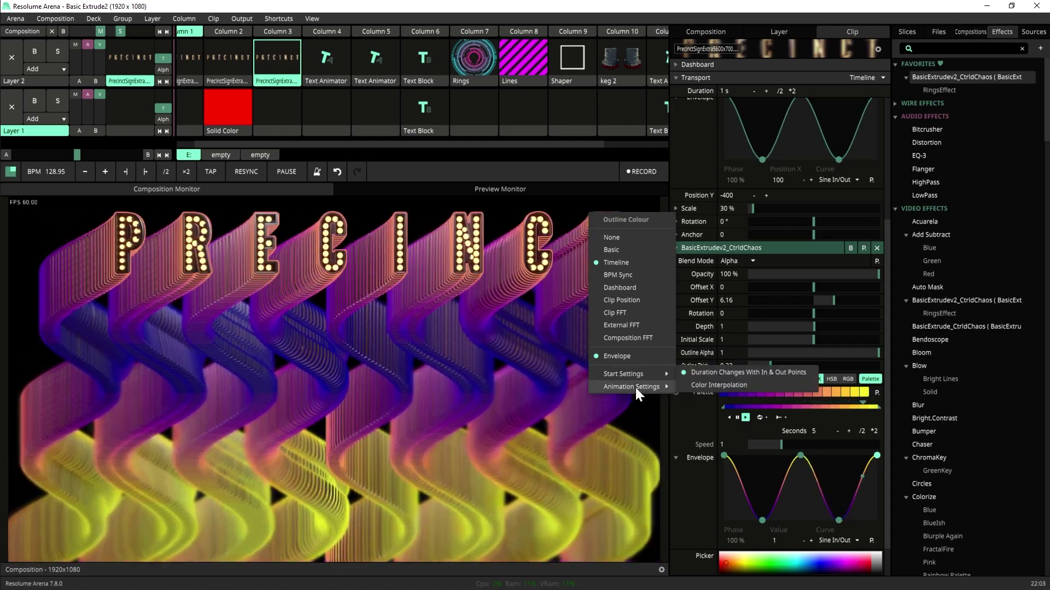
{"action": "left_click", "coordinate": [710, 384]}
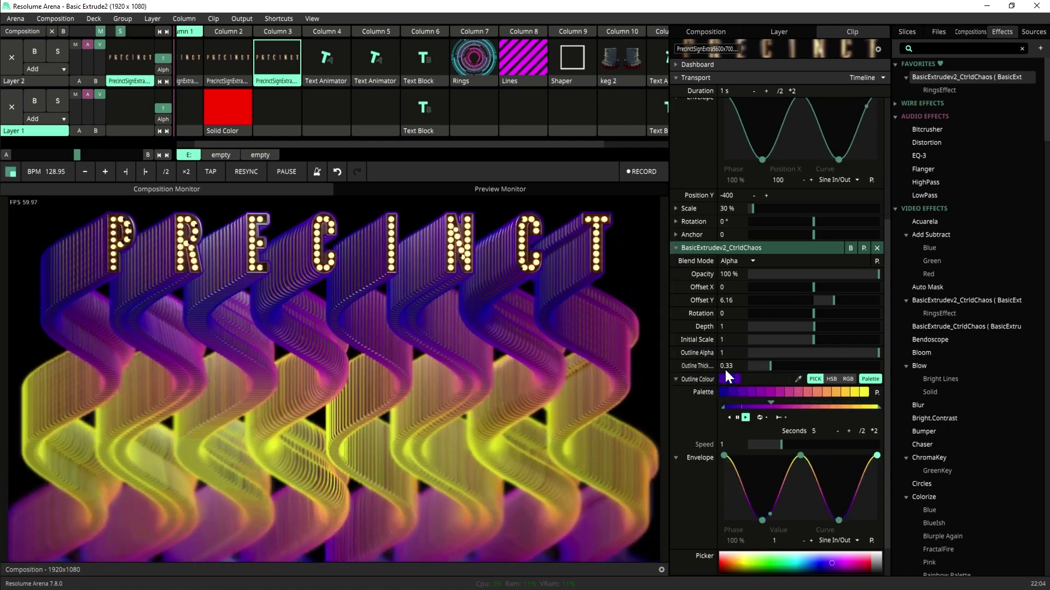
{"action": "scroll", "coordinate": [799, 442], "scroll_direction": "down", "scroll_amount": 2}
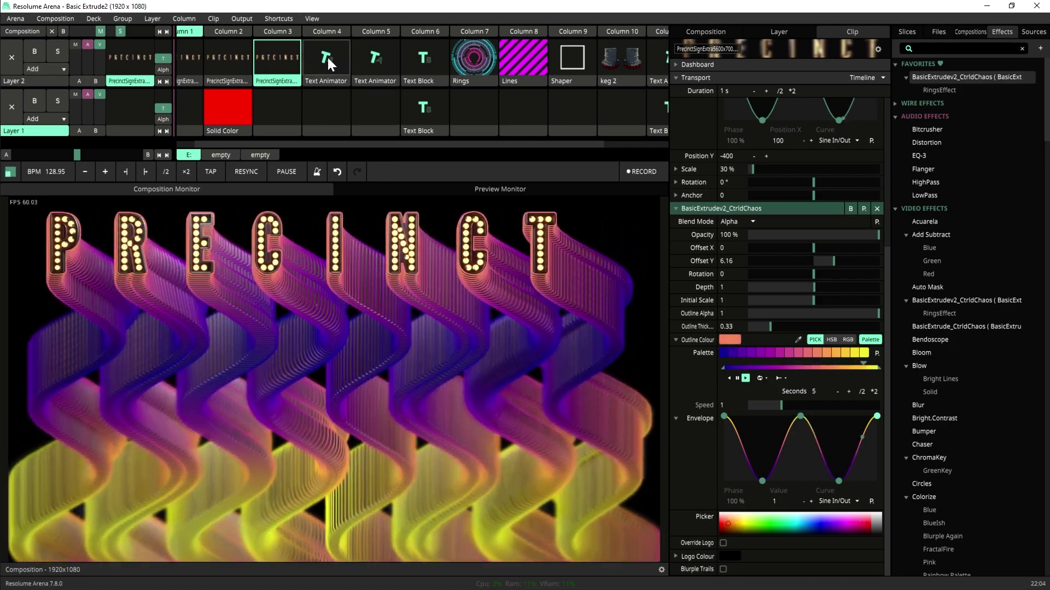
Launch the Text Animator clip in column 4 of Layer 2 and bypass its BasicExtrudev2_CtrldChaos effect.
{"action": "left_click", "coordinate": [327, 57]}
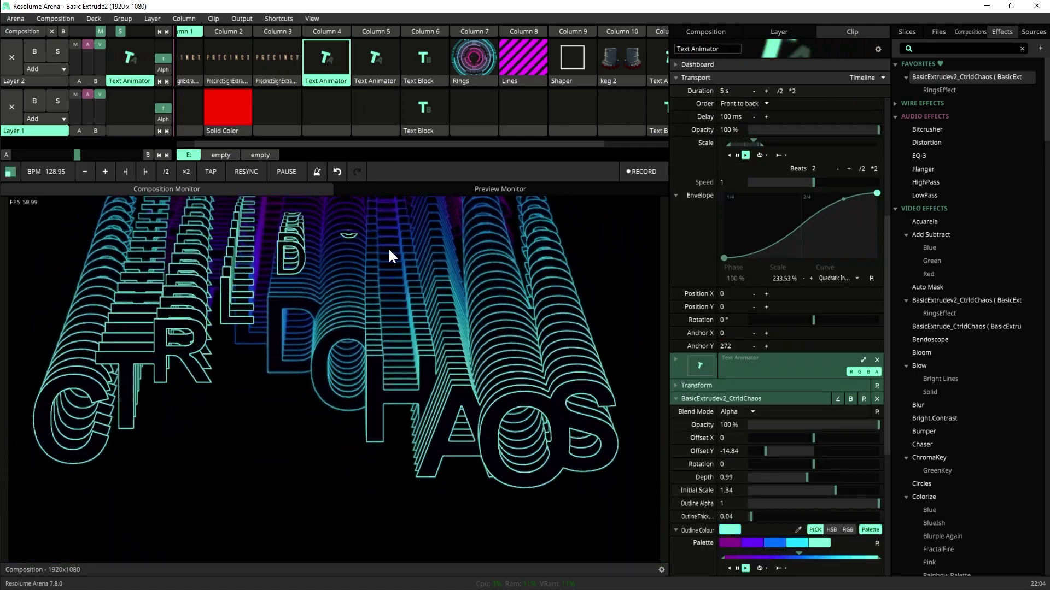
{"action": "scroll", "coordinate": [722, 186], "scroll_direction": "up", "scroll_amount": 5}
{"action": "scroll", "coordinate": [838, 333], "scroll_direction": "down", "scroll_amount": 5}
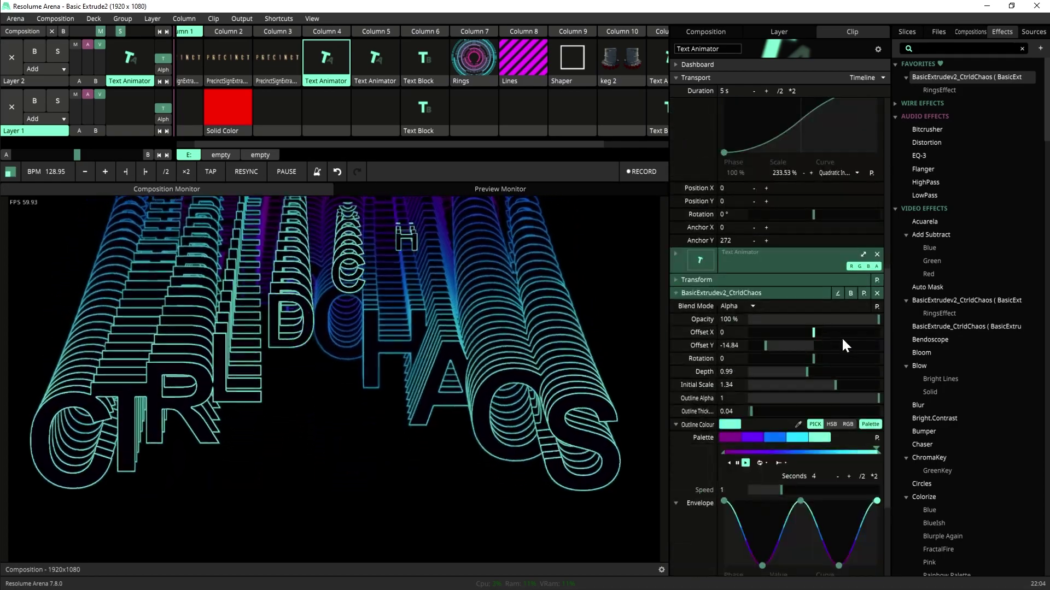
{"action": "left_click", "coordinate": [851, 294]}
Examine the unextruded CTRLDCHAOS text's animation settings and turn the extrude effect back on.
{"action": "scroll", "coordinate": [746, 328], "scroll_direction": "up", "scroll_amount": 2}
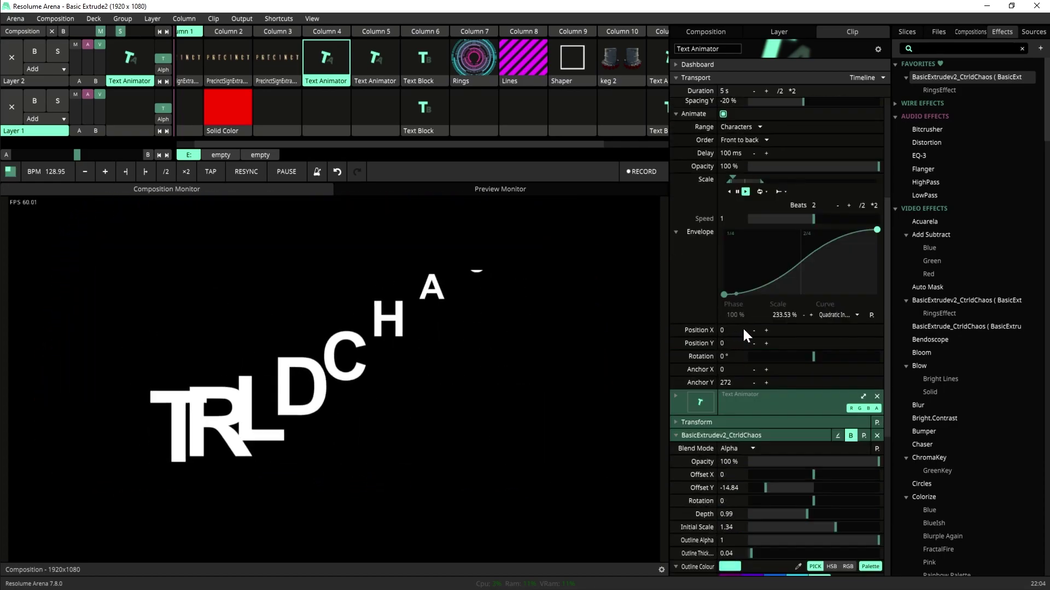
{"action": "scroll", "coordinate": [773, 262], "scroll_direction": "up", "scroll_amount": 3}
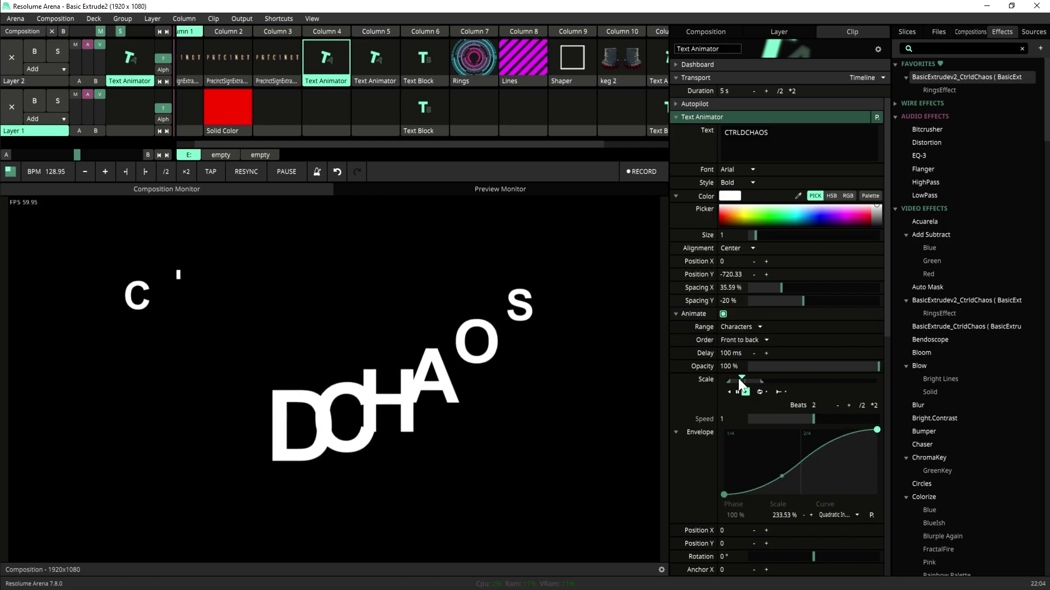
{"action": "scroll", "coordinate": [771, 381], "scroll_direction": "down", "scroll_amount": 2}
{"action": "scroll", "coordinate": [774, 382], "scroll_direction": "up", "scroll_amount": 1}
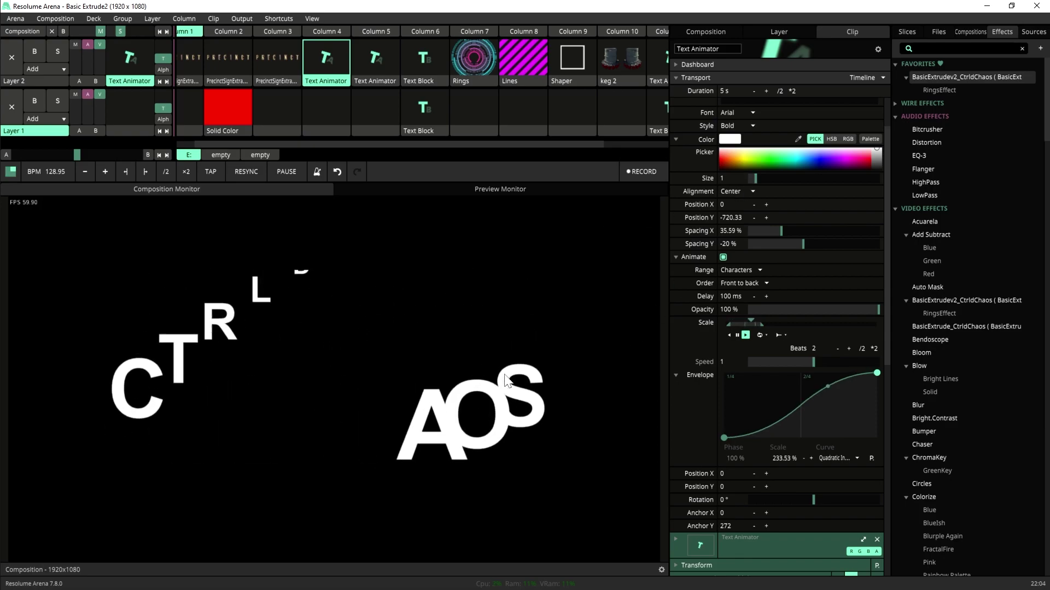
{"action": "scroll", "coordinate": [708, 317], "scroll_direction": "down", "scroll_amount": 6}
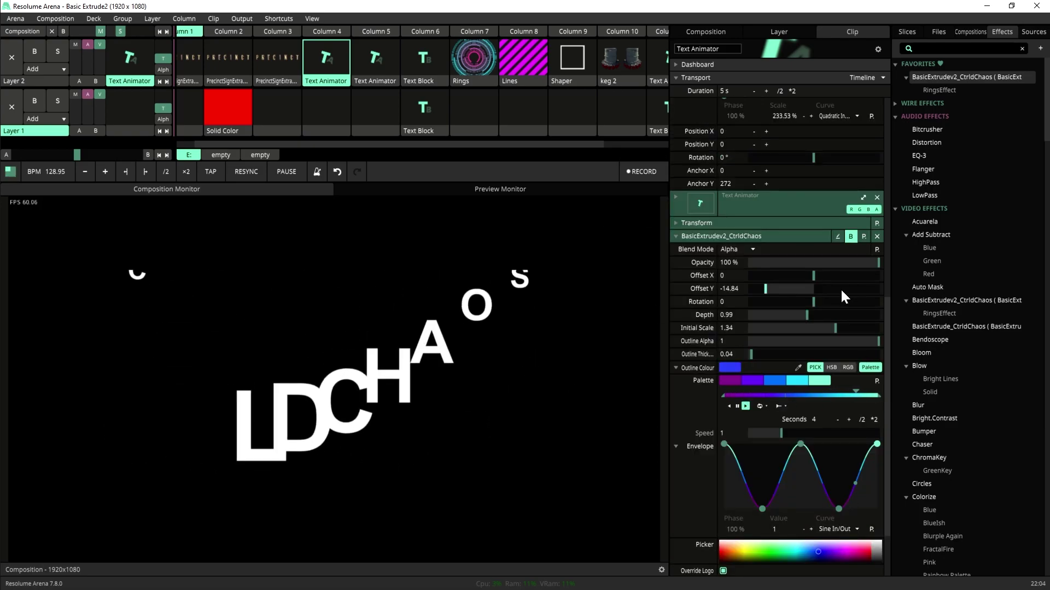
{"action": "left_click", "coordinate": [851, 238]}
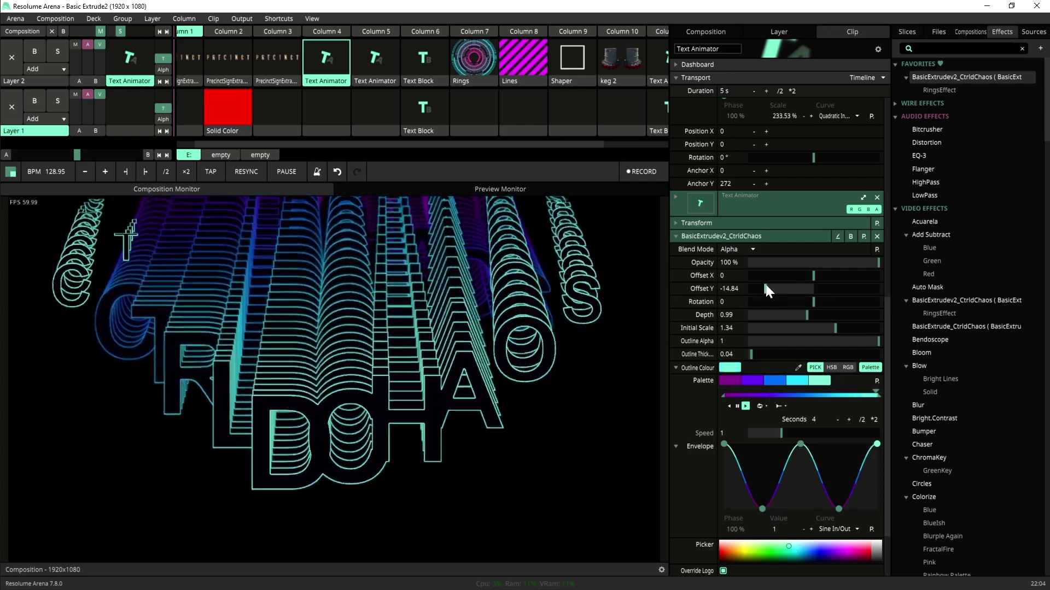
Set the extrude effect's Offset Y to -13.98 and toggle Override Logo off and back on.
{"action": "mouse_move", "coordinate": [766, 289]}
{"action": "left_mouse_down"}
{"action": "mouse_move", "coordinate": [813, 293]}
{"action": "mouse_move", "coordinate": [759, 290]}
{"action": "mouse_move", "coordinate": [767, 290]}
{"action": "left_mouse_up"}
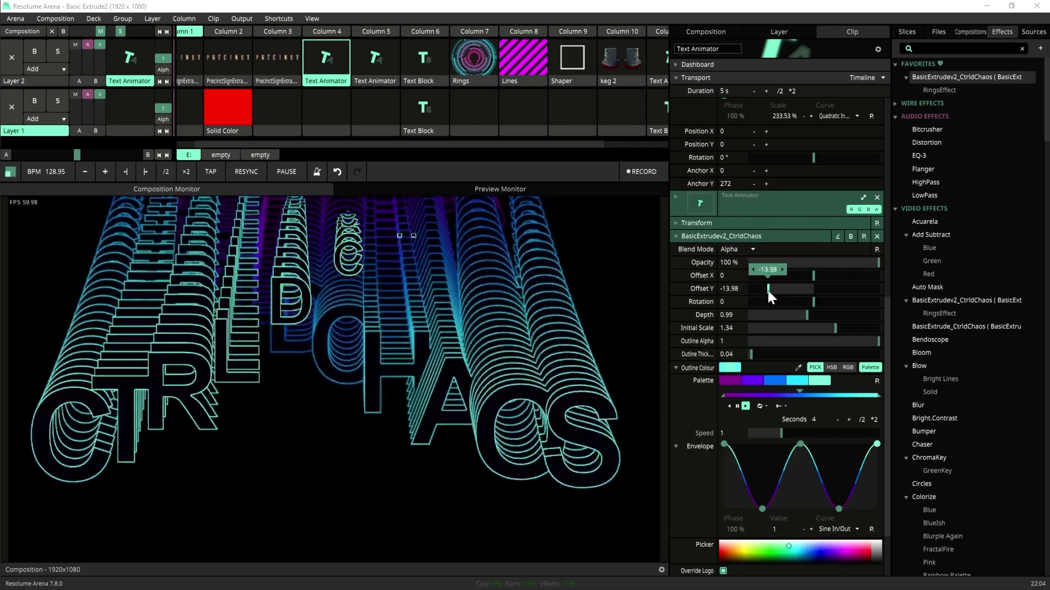
{"action": "scroll", "coordinate": [729, 374], "scroll_direction": "down", "scroll_amount": 3}
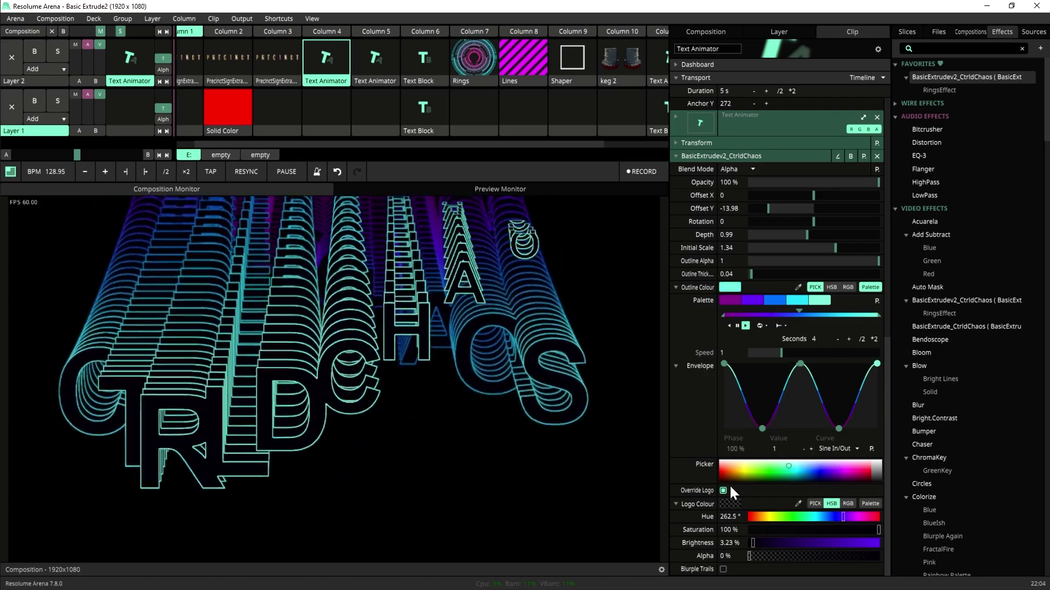
{"action": "left_click", "coordinate": [724, 491]}
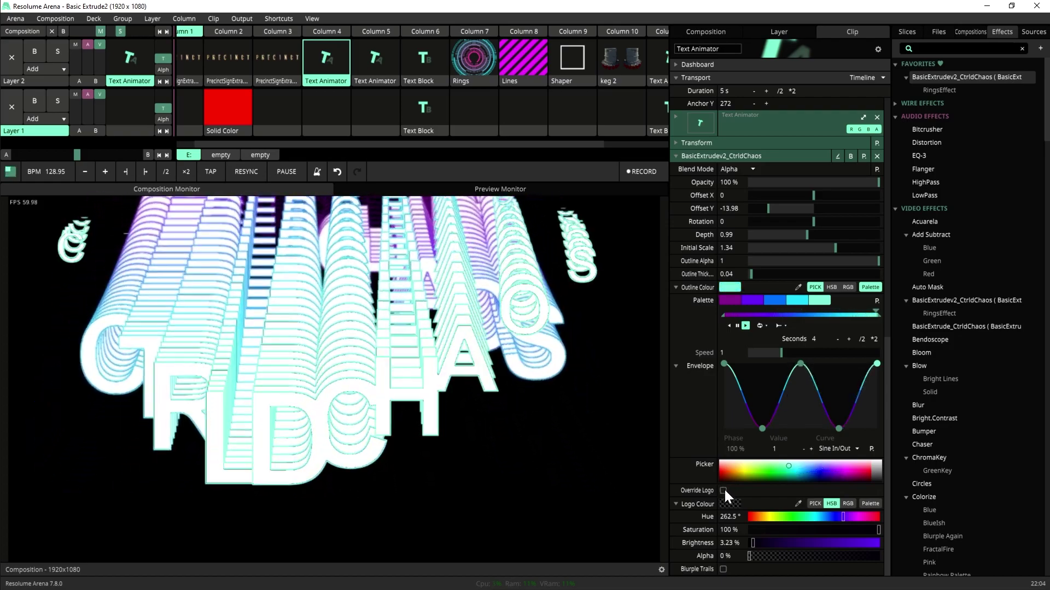
{"action": "left_click", "coordinate": [723, 490]}
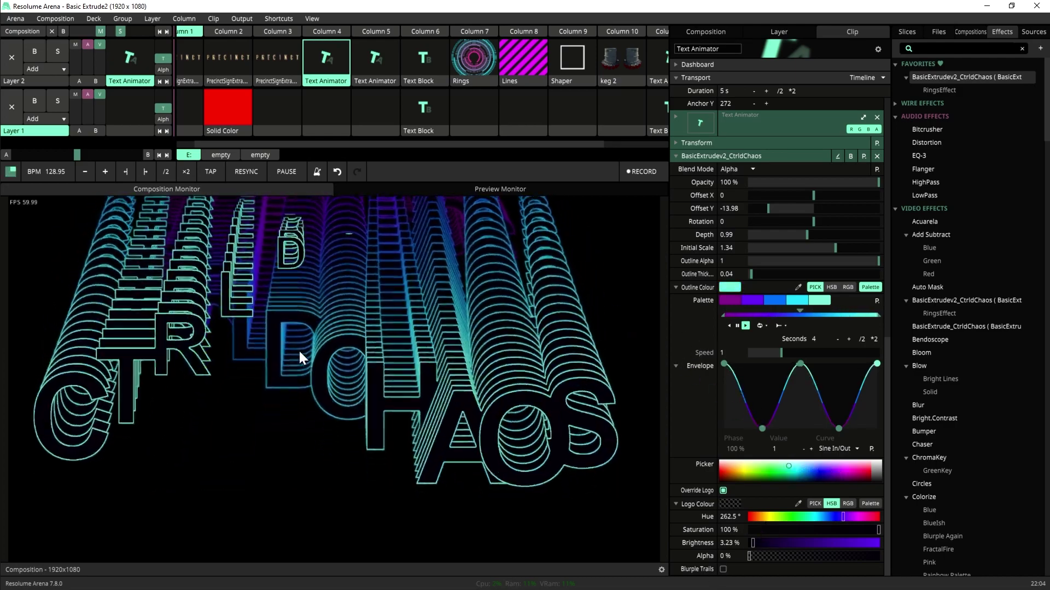
Launch the Text Animator clip in column 5 of Layer 2 and search the sources for "text".
{"action": "left_click", "coordinate": [375, 56]}
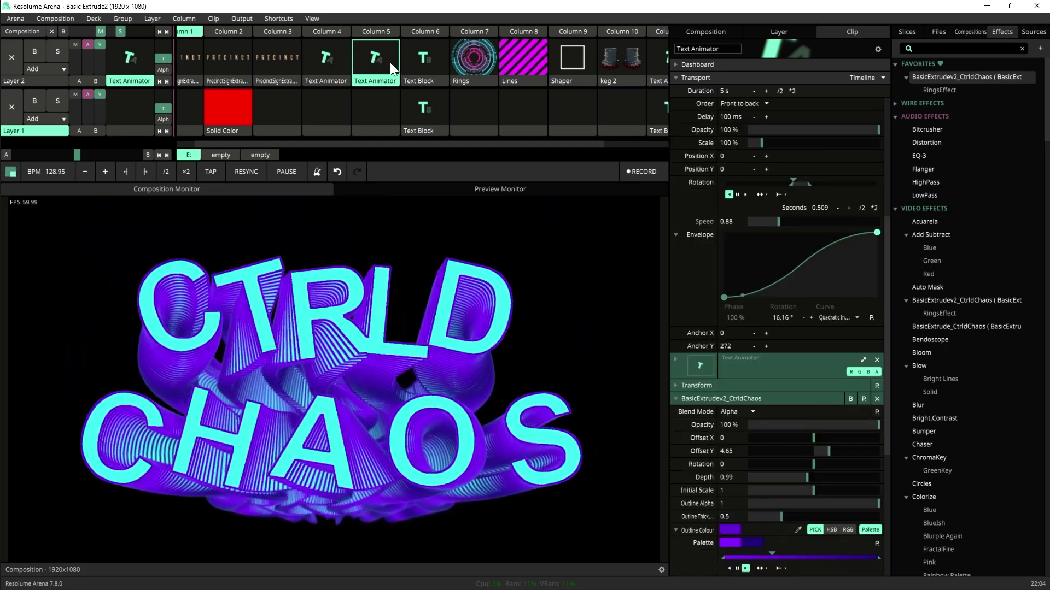
{"action": "left_click", "coordinate": [962, 48]}
{"action": "type", "text": "shaper"}
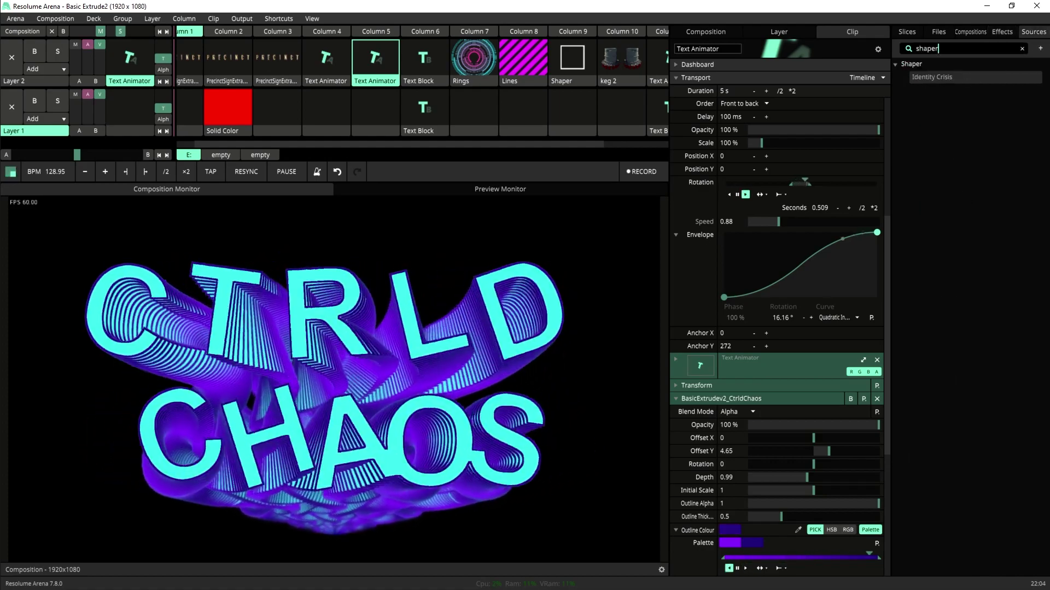
{"action": "key", "text": "ctrl+a"}
{"action": "type", "text": "text"}
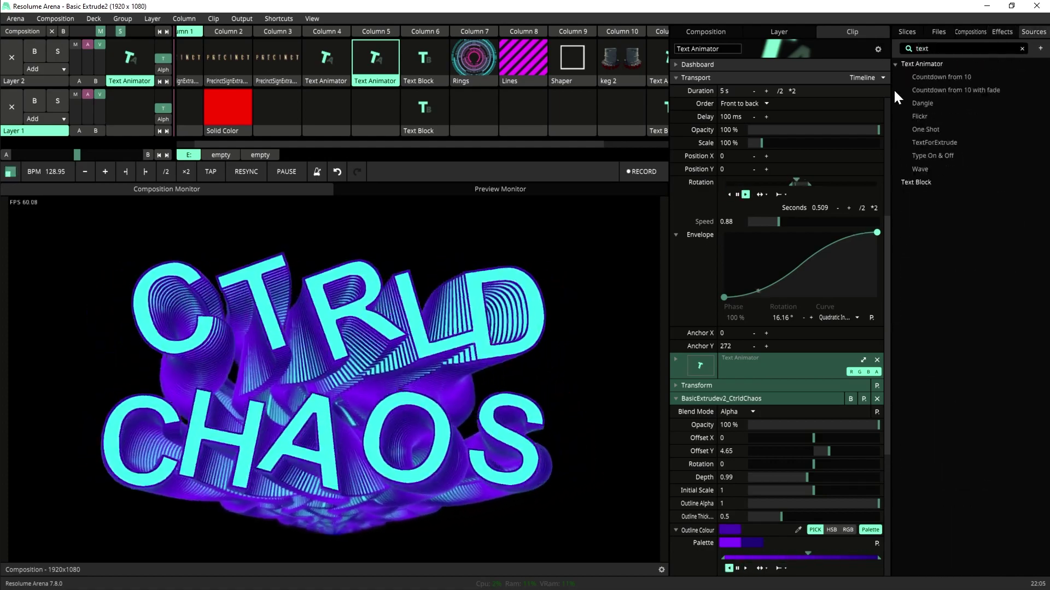
Place and launch the Dangle text preset in column 5 of Layer 1, and add a second text line reading WIRE.
{"action": "left_click_drag", "start_coordinate": [926, 104], "coordinate": [344, 109]}
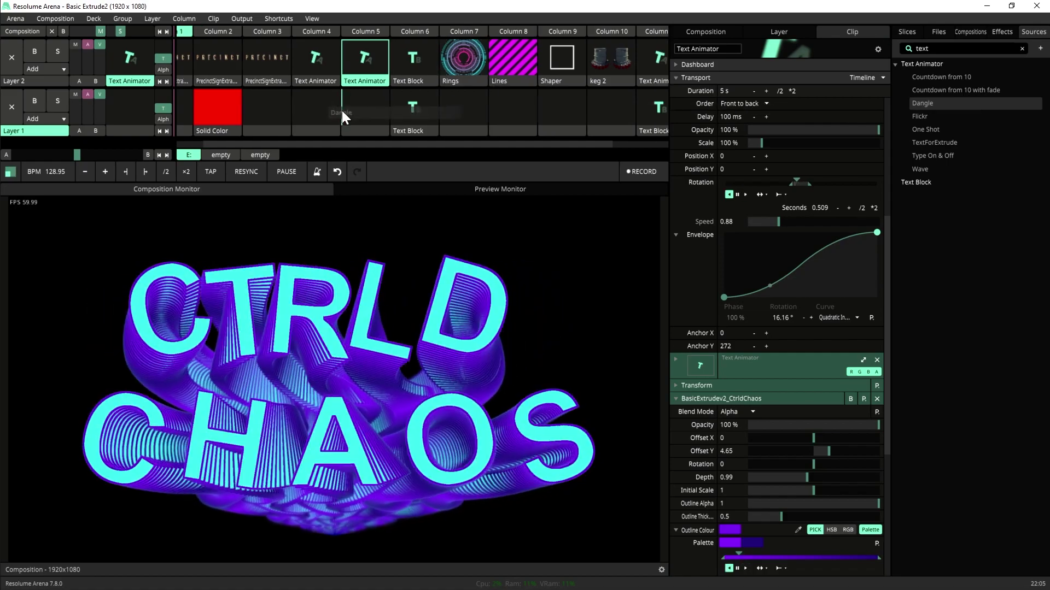
{"action": "left_click", "coordinate": [365, 109]}
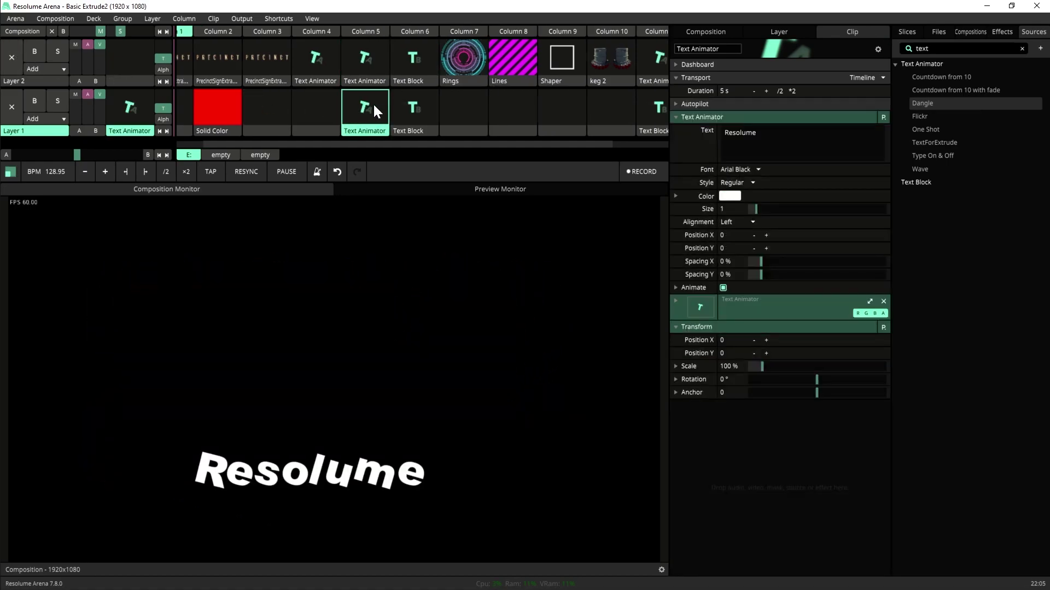
{"action": "left_click", "coordinate": [787, 137]}
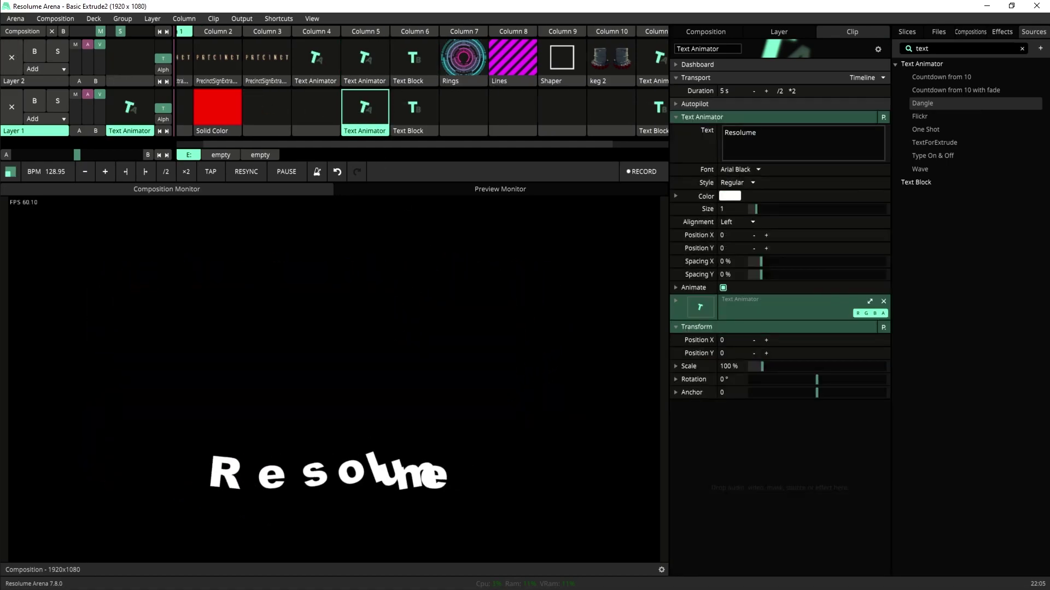
{"action": "key", "text": "Return"}
{"action": "type", "text": "WIRE"}
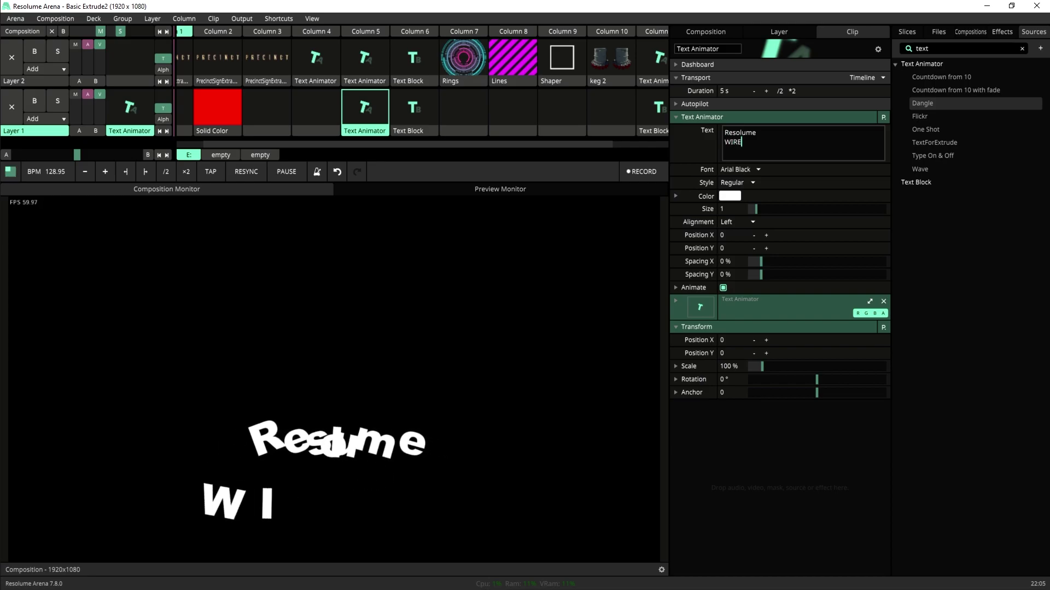
Center-align the Resolume WIRE text, set its Size to 2.22 and its Position Y to -239.
{"action": "left_click", "coordinate": [731, 223]}
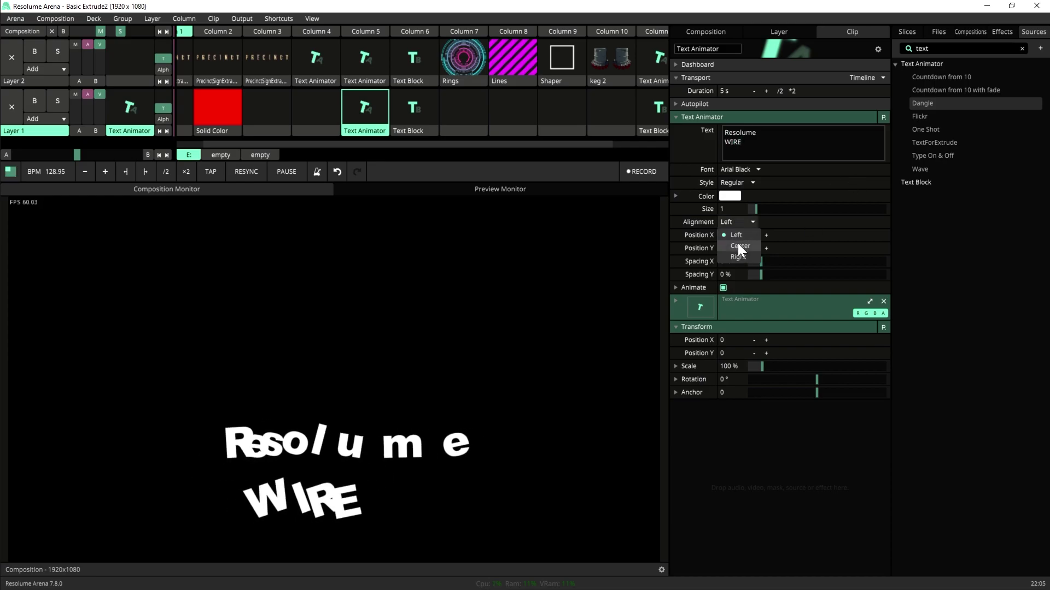
{"action": "left_click", "coordinate": [738, 245]}
{"action": "left_click_drag", "start_coordinate": [757, 208], "coordinate": [773, 208]}
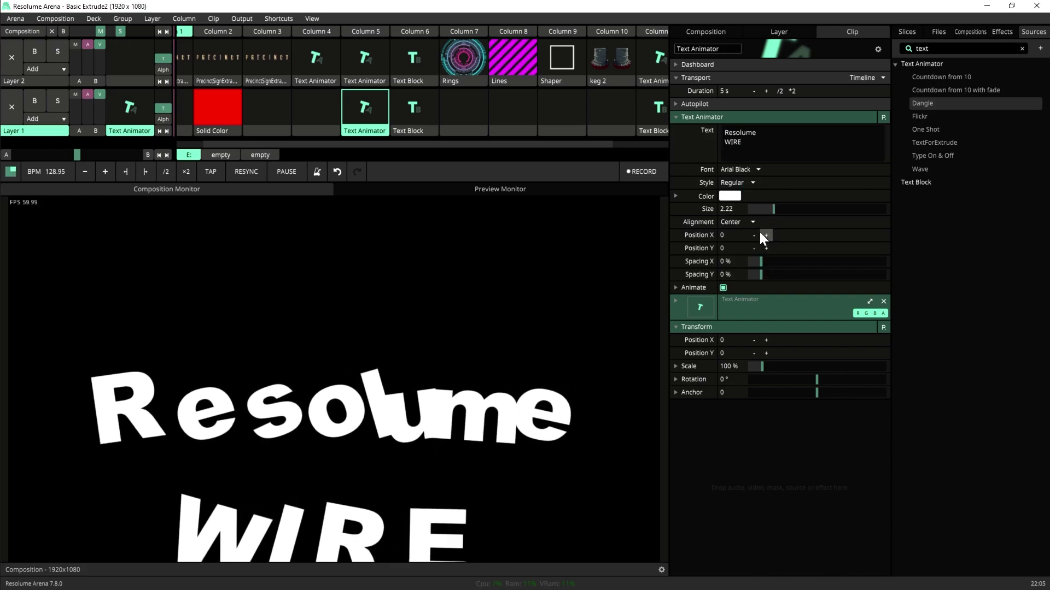
{"action": "left_click_drag", "start_coordinate": [755, 249], "coordinate": [510, 260]}
Apply the BasicExtrudev2_CtrldChaos effect to the Resolume WIRE clip and set its Outline Thickness to 0.22.
{"action": "left_click", "coordinate": [1001, 32]}
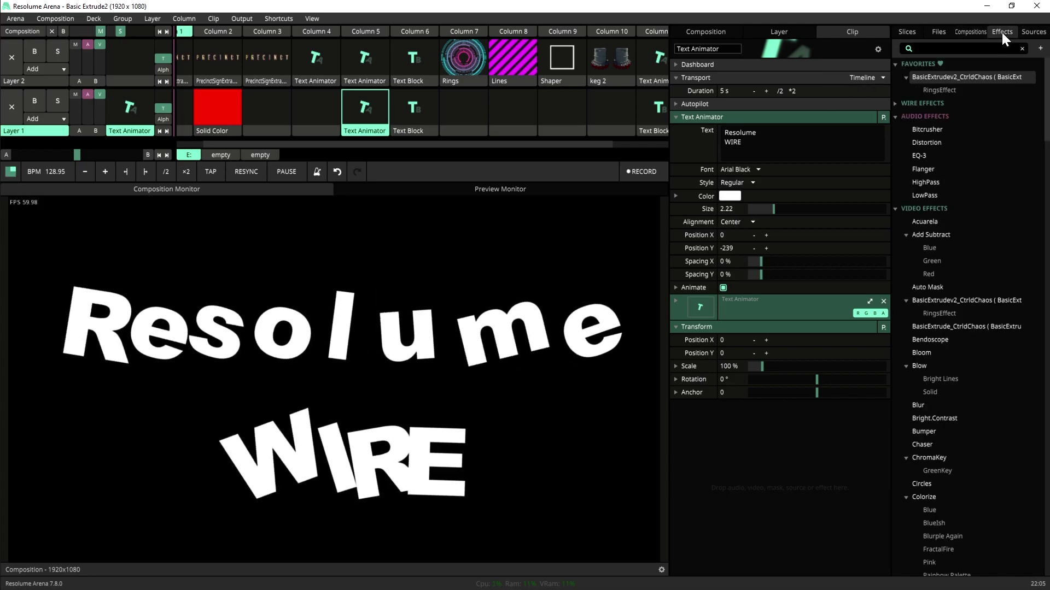
{"action": "left_click_drag", "start_coordinate": [956, 77], "coordinate": [354, 106]}
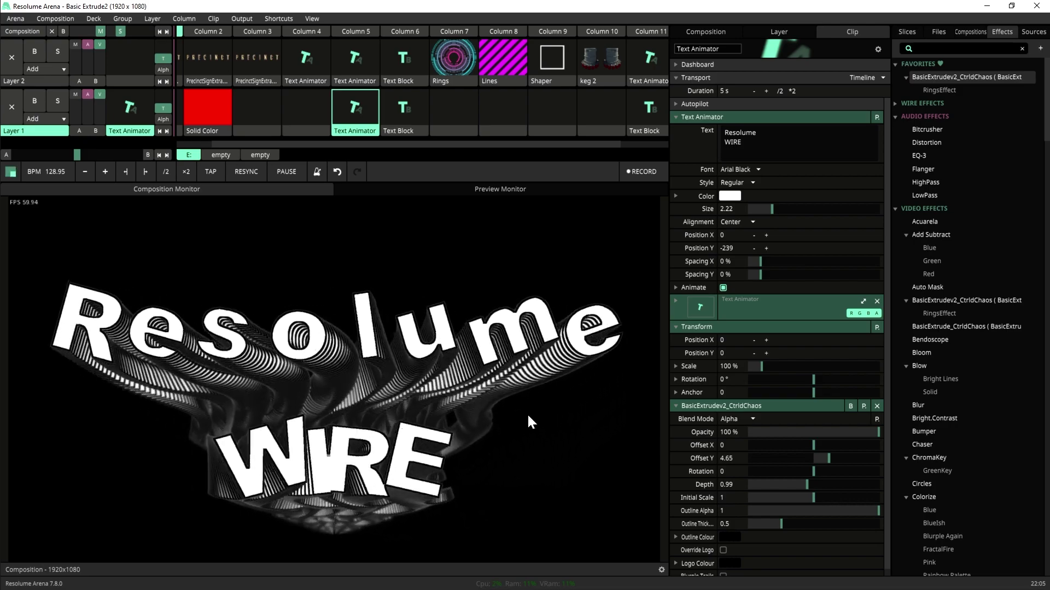
{"action": "scroll", "coordinate": [741, 503], "scroll_direction": "down", "scroll_amount": 1}
{"action": "left_click_drag", "start_coordinate": [779, 516], "coordinate": [763, 520]}
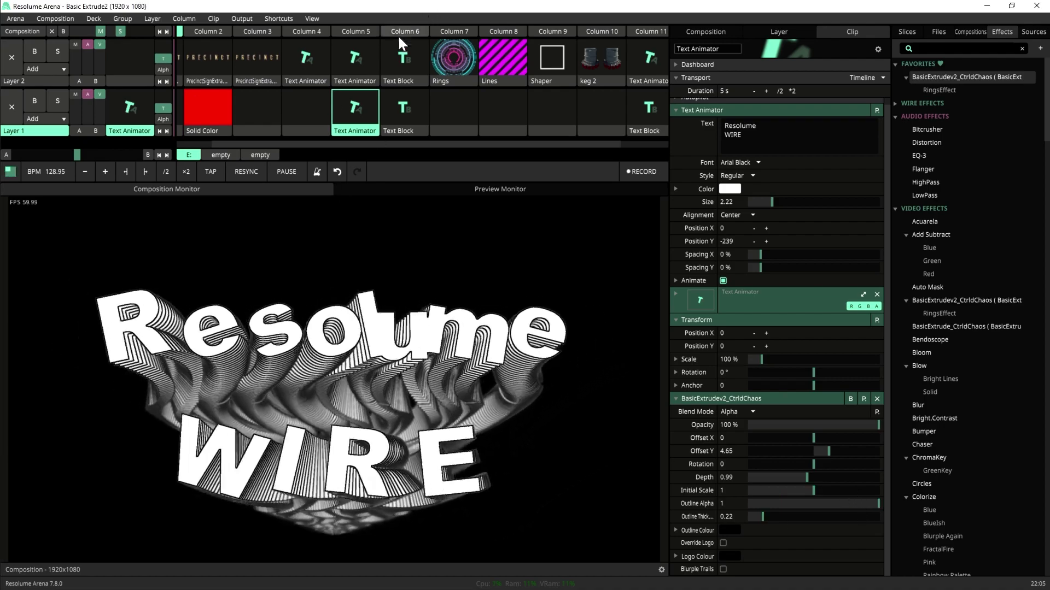
Preview the column 5 CTRLD CHAOS clip with Layer 1 cleared, and relaunch the Resolume WIRE clip for comparison.
{"action": "left_click", "coordinate": [354, 59]}
{"action": "left_click", "coordinate": [5, 101]}
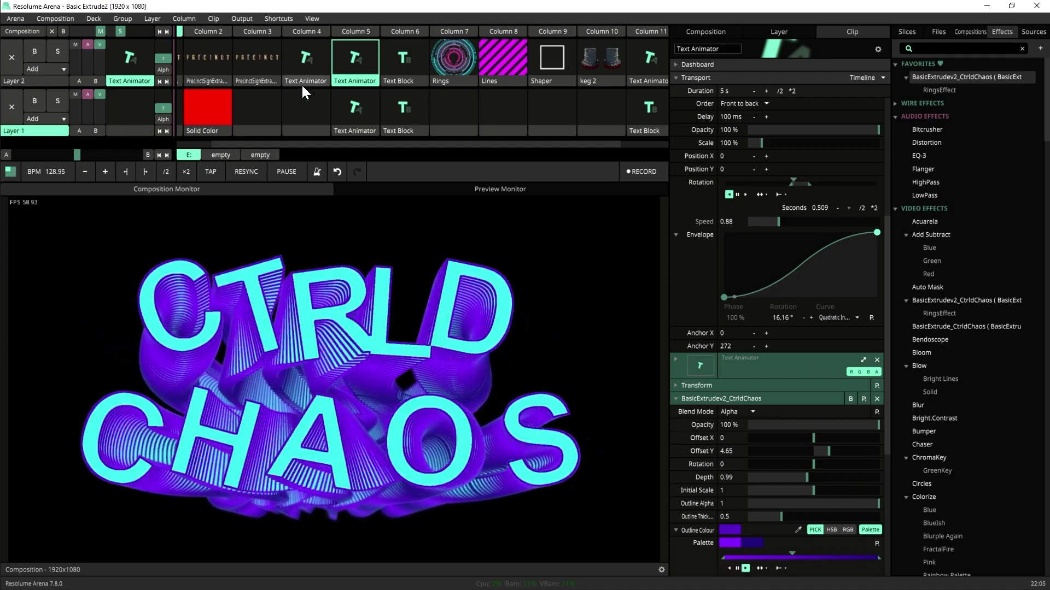
{"action": "left_click", "coordinate": [336, 118]}
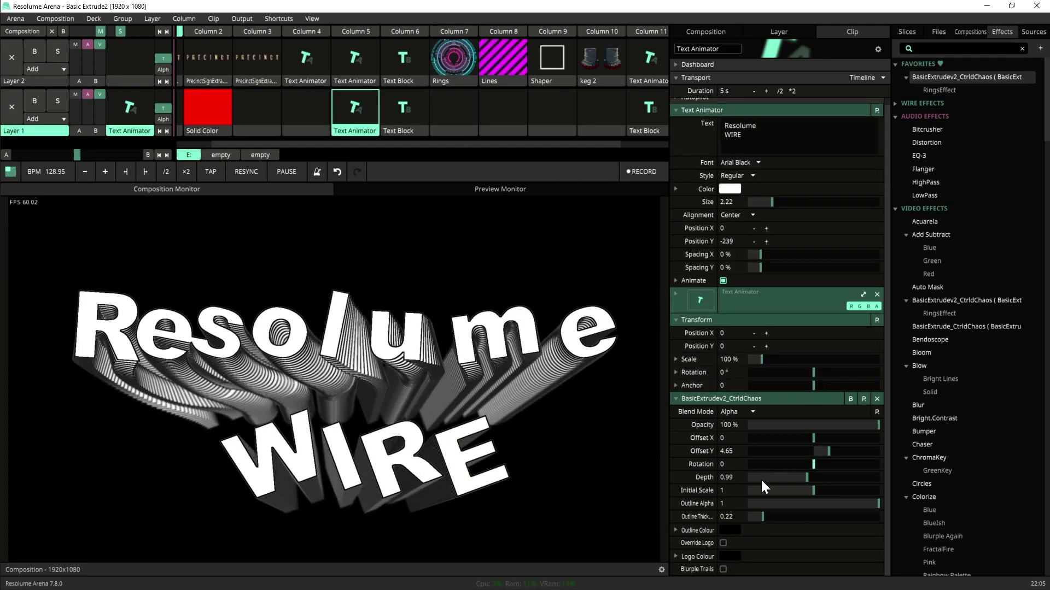
Set the Outline Colour to dark purple and override the logo with a teal-blue Logo Colour.
{"action": "left_click", "coordinate": [730, 530]}
{"action": "left_click", "coordinate": [828, 533]}
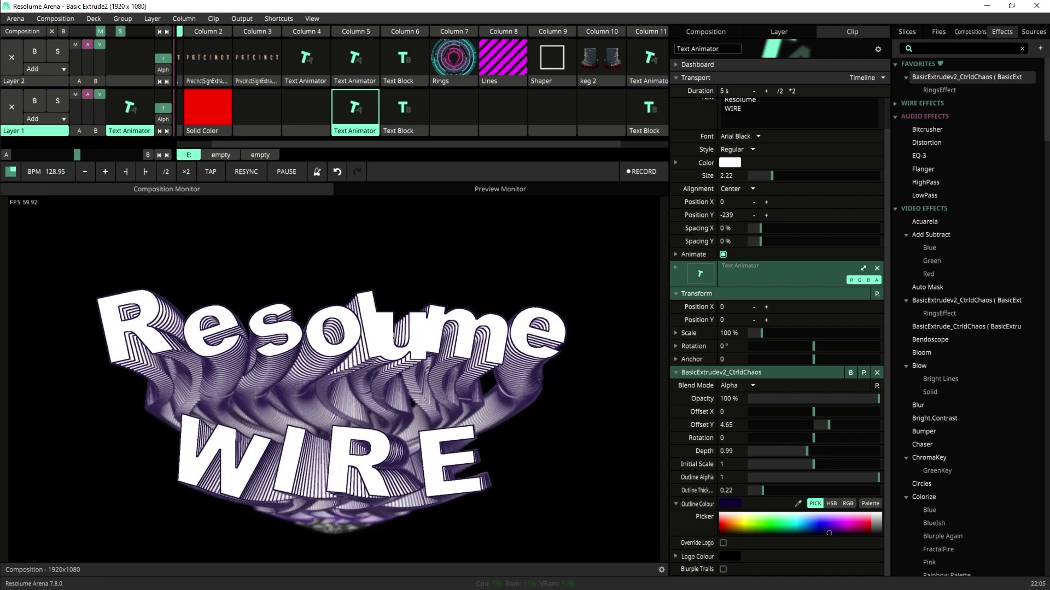
{"action": "left_click", "coordinate": [723, 543]}
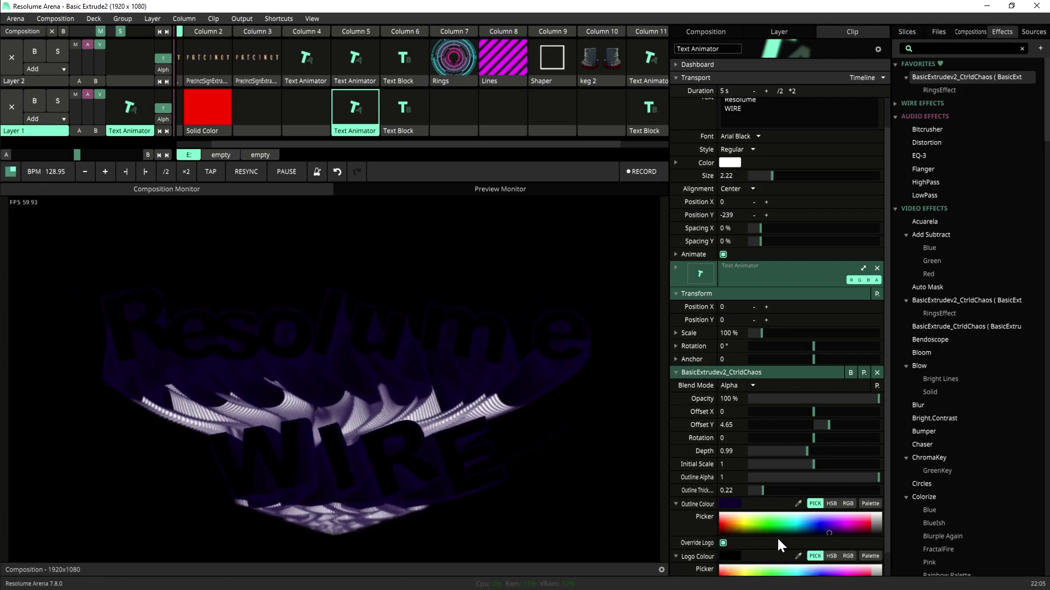
{"action": "left_click", "coordinate": [729, 557]}
{"action": "left_click", "coordinate": [802, 552]}
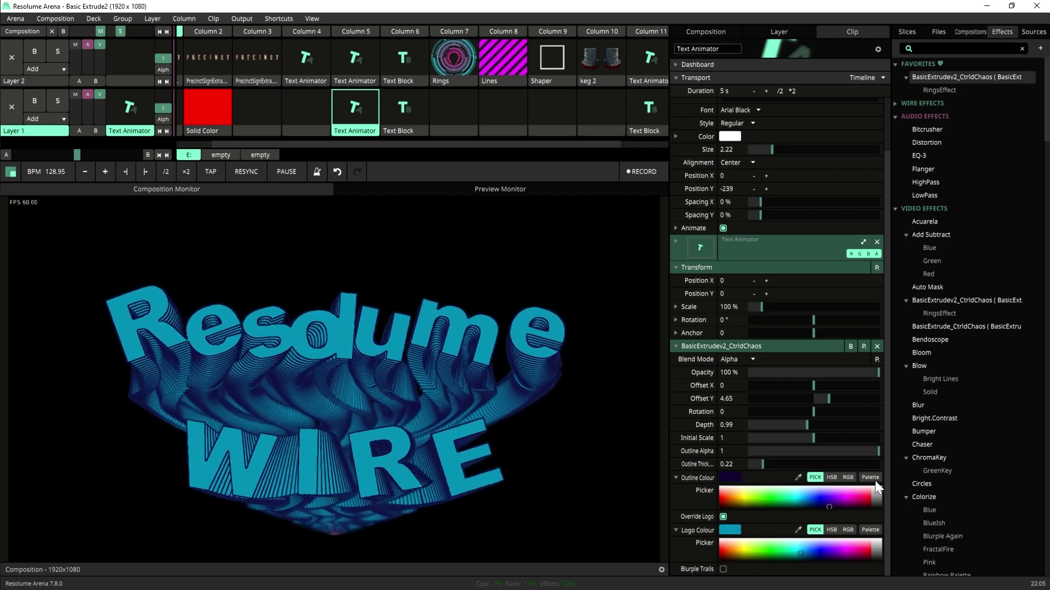
Enable the Outline Colour's palette, remove all its default colours and add the current dark purple.
{"action": "left_click", "coordinate": [870, 477]}
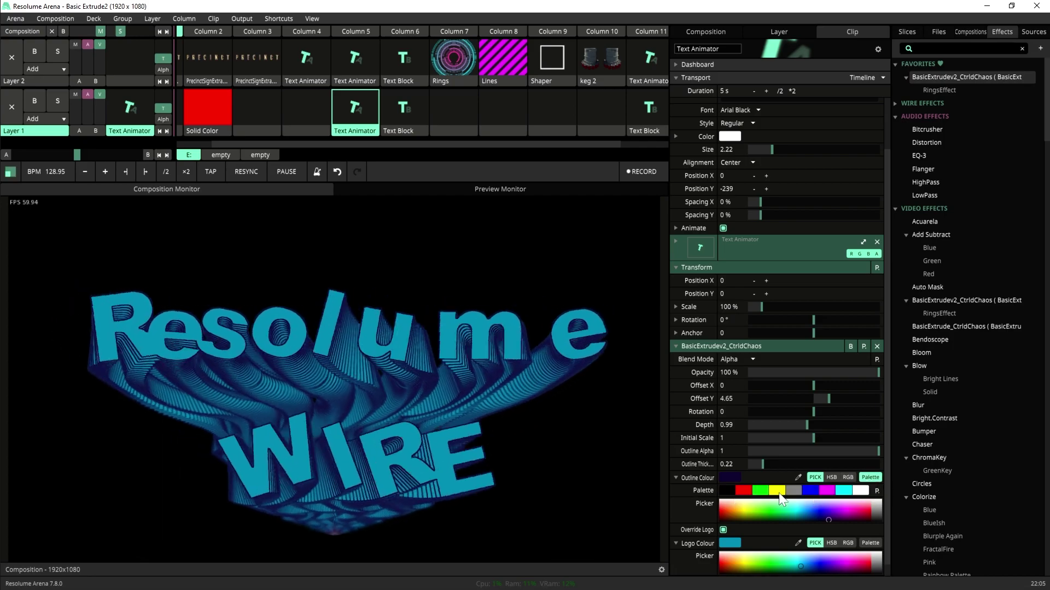
{"action": "right_click", "coordinate": [769, 496]}
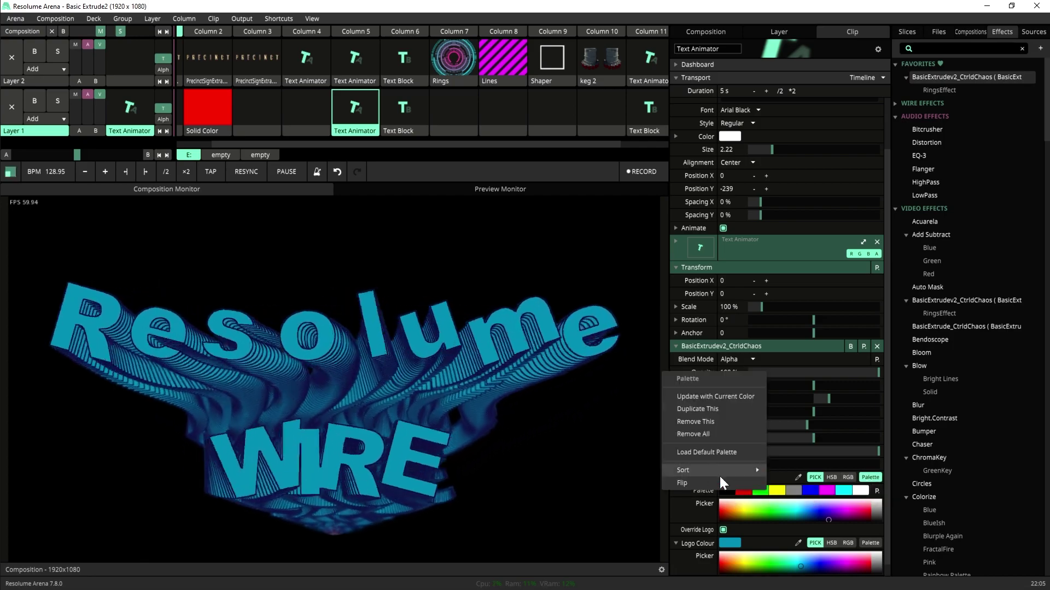
{"action": "left_click", "coordinate": [706, 433]}
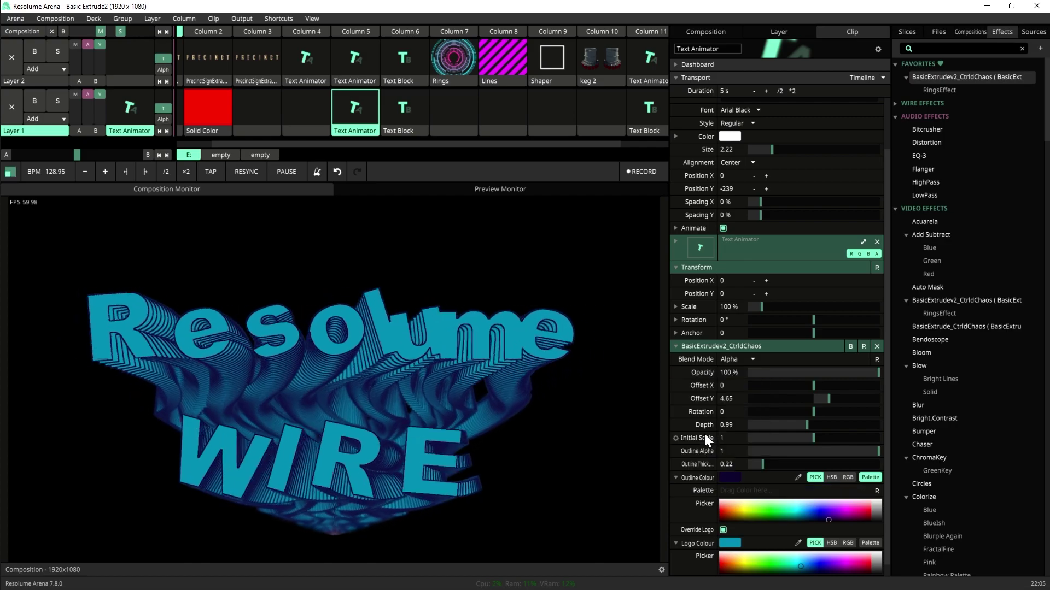
{"action": "left_click_drag", "start_coordinate": [732, 478], "coordinate": [732, 491]}
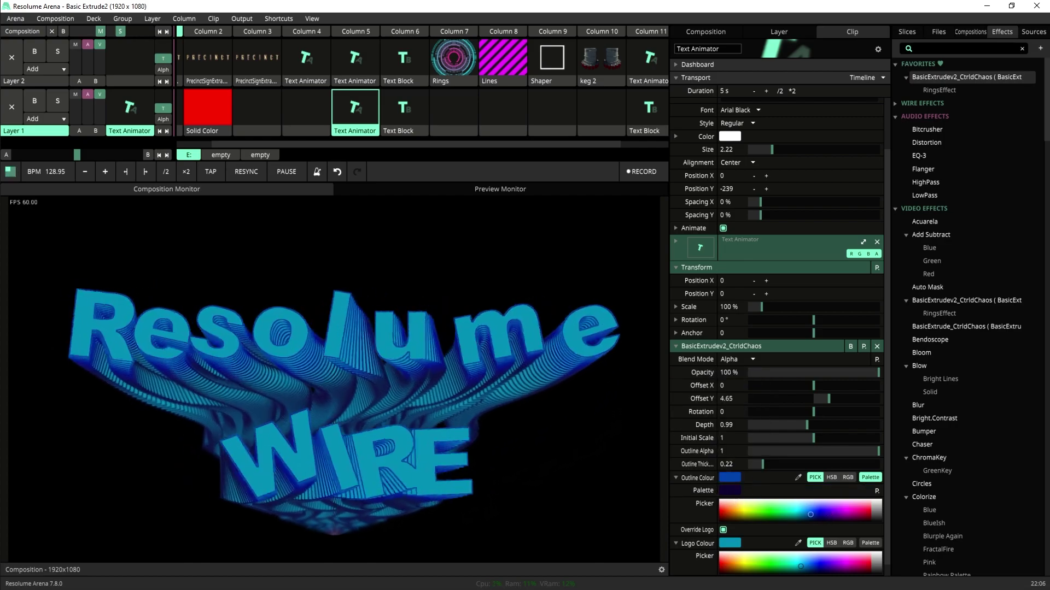
Set the Outline Colour to magenta, add it to the palette after dark purple, and animate the palette on the Timeline.
{"action": "left_click", "coordinate": [844, 512]}
{"action": "left_click_drag", "start_coordinate": [733, 475], "coordinate": [763, 492]}
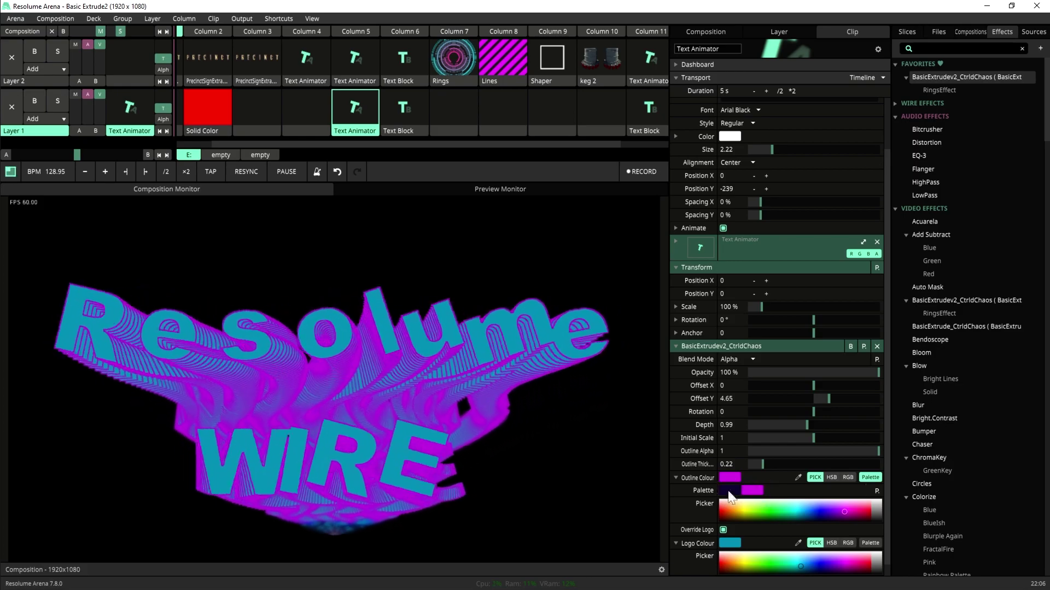
{"action": "left_click", "coordinate": [674, 490]}
{"action": "left_click", "coordinate": [631, 371]}
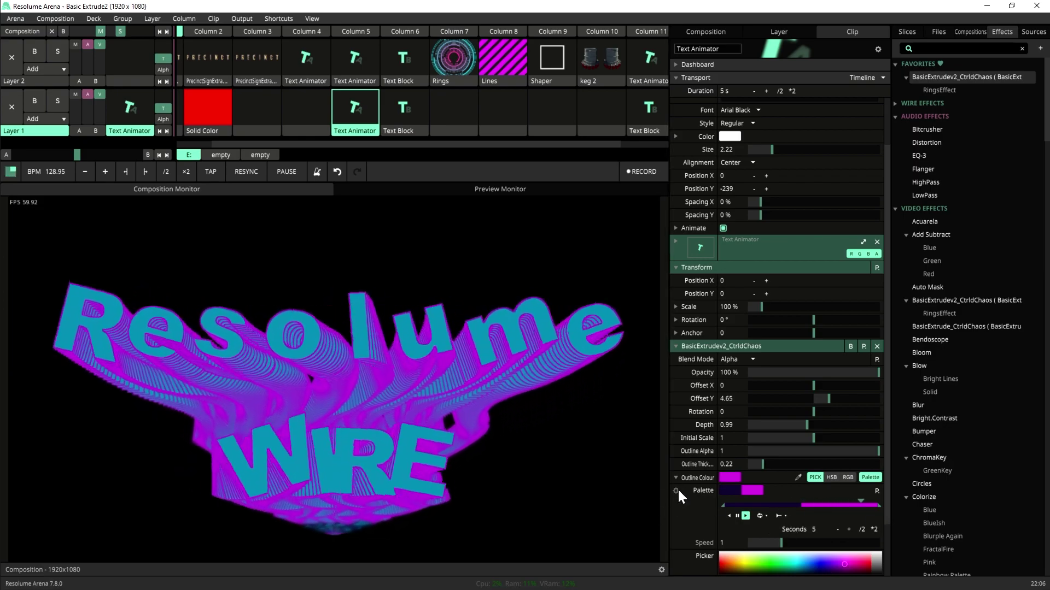
Enable Color Interpolation in the animation settings of the Outline Colour's palette.
{"action": "left_click", "coordinate": [676, 490]}
{"action": "mouse_move", "coordinate": [638, 486]}
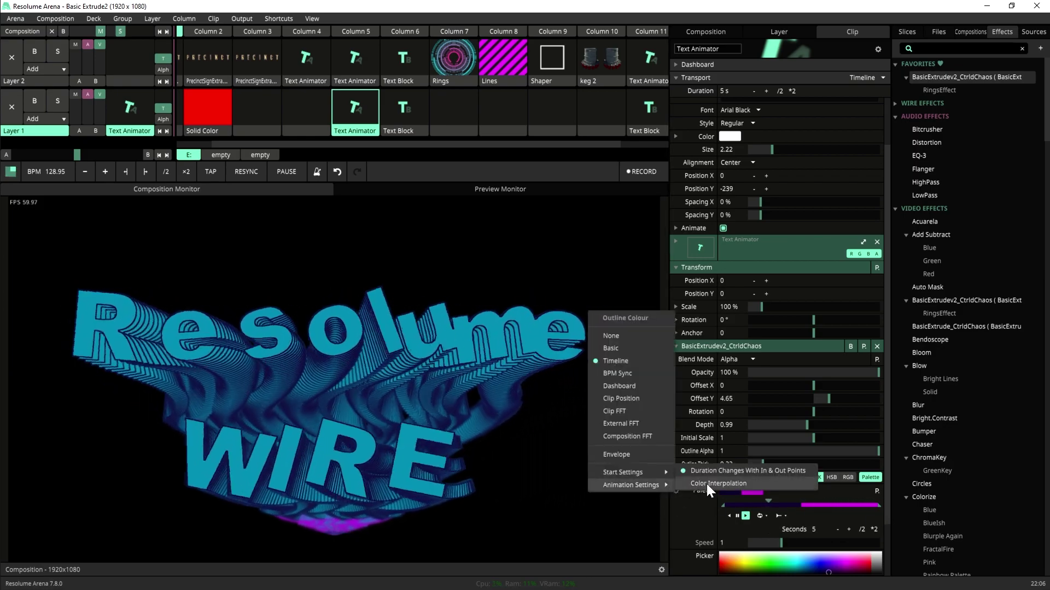
{"action": "left_click", "coordinate": [706, 483]}
Set the Outline Colour animation's duration to 1 second and make it play back and forth.
{"action": "left_click", "coordinate": [820, 529]}
{"action": "type", "text": "1"}
{"action": "key", "text": "Return"}
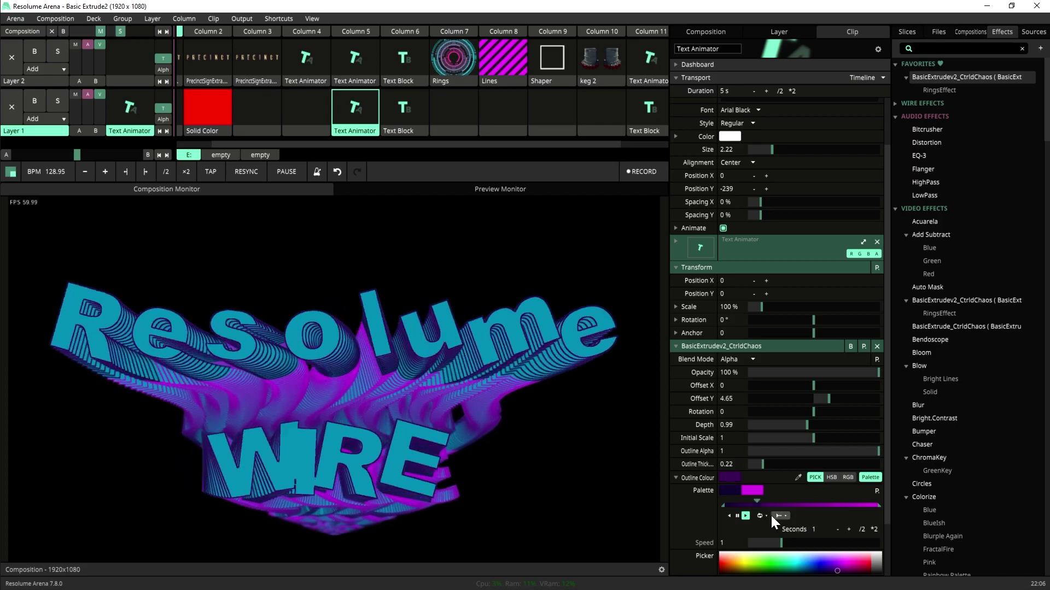
{"action": "left_click", "coordinate": [763, 516]}
{"action": "left_click", "coordinate": [780, 538]}
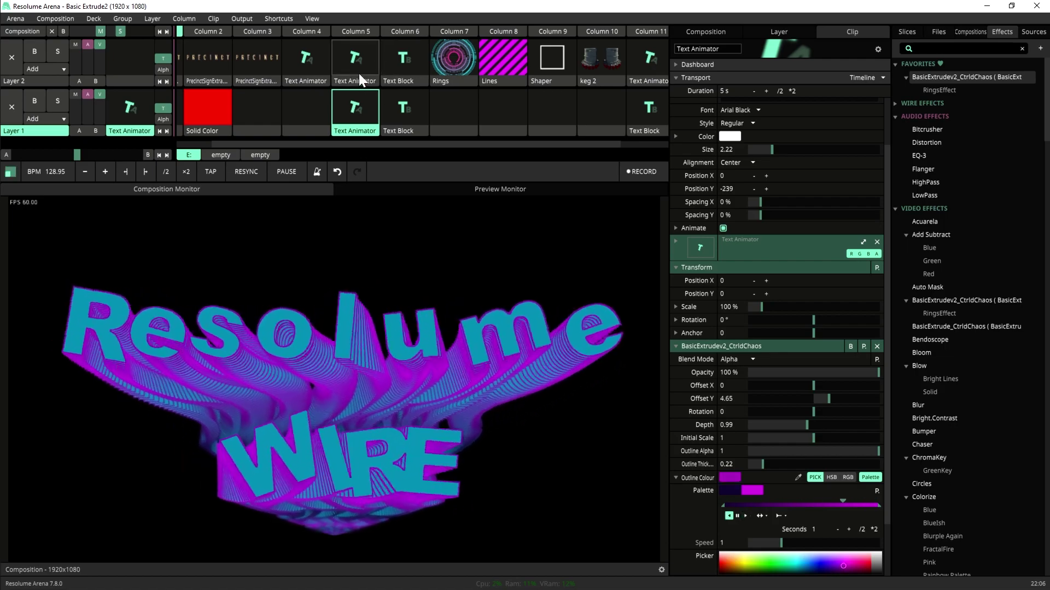
Preview Layer 2's column 5 clip, launch its column 6 Text Block clip, and bypass that clip's BasicExtrudev2_CtrldChaos and Bloom effects.
{"action": "left_click", "coordinate": [357, 61]}
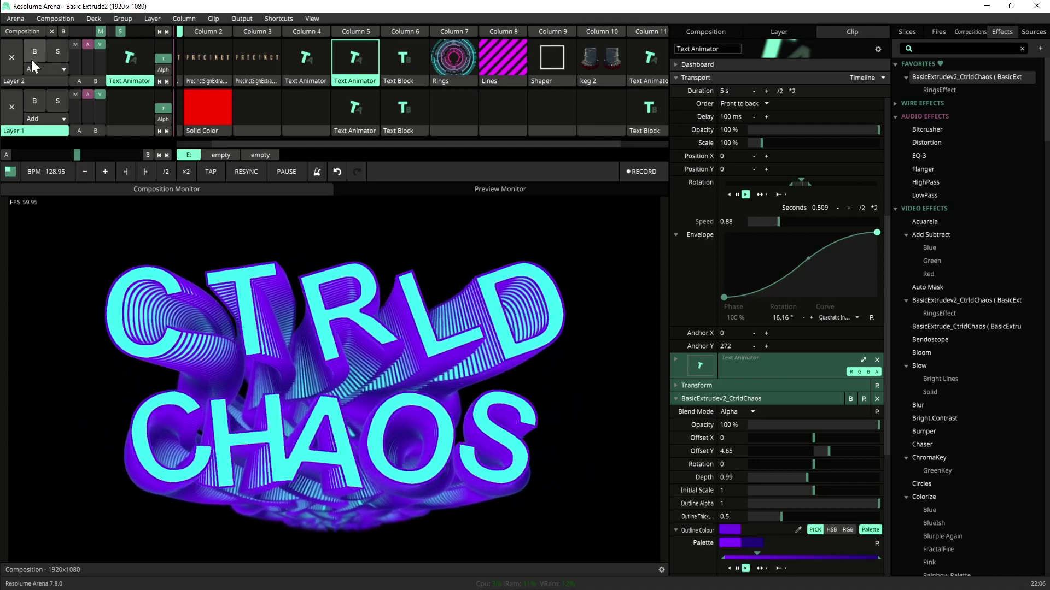
{"action": "left_click", "coordinate": [404, 59]}
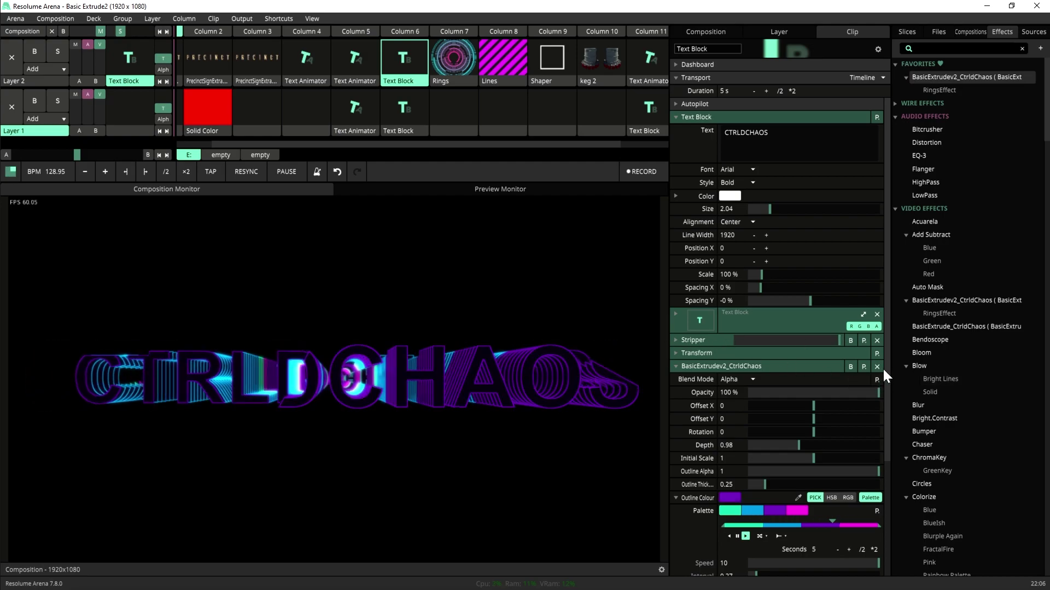
{"action": "left_click", "coordinate": [850, 368]}
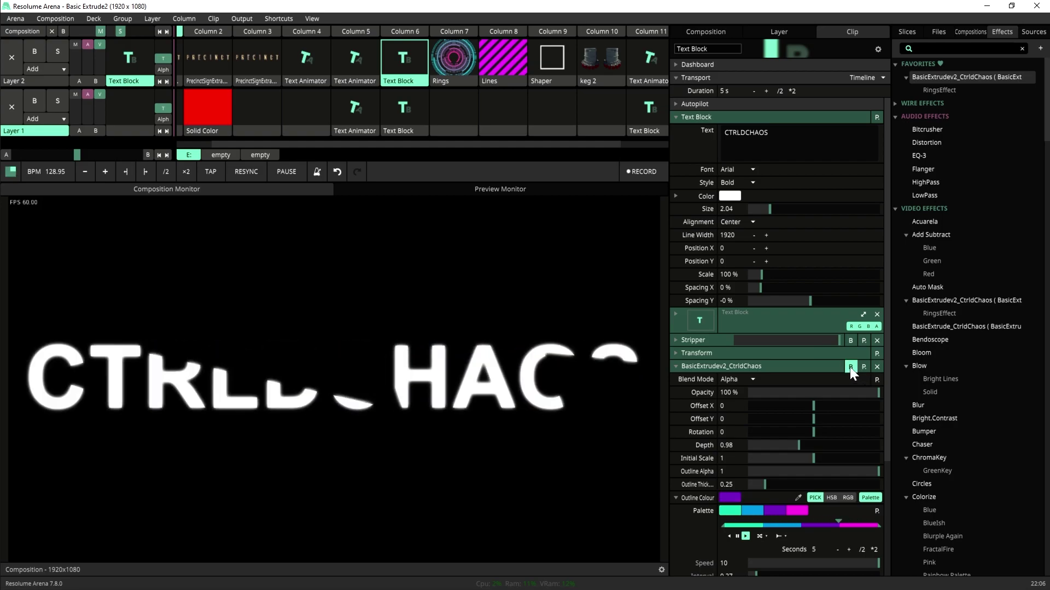
{"action": "scroll", "coordinate": [796, 410], "scroll_direction": "down", "scroll_amount": 3}
{"action": "left_click", "coordinate": [851, 570]}
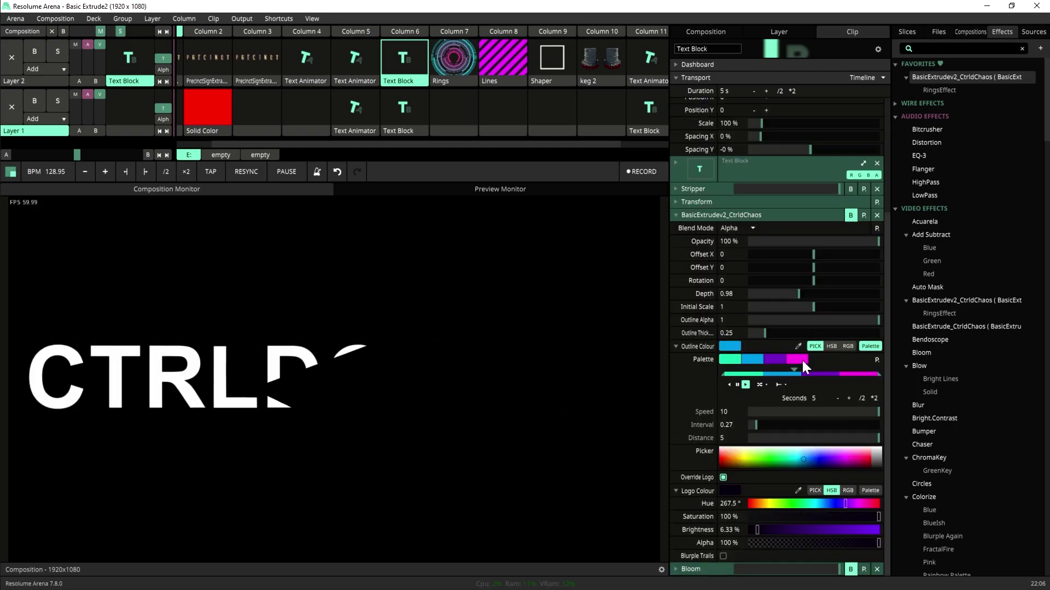
{"action": "scroll", "coordinate": [802, 362], "scroll_direction": "up", "scroll_amount": 3}
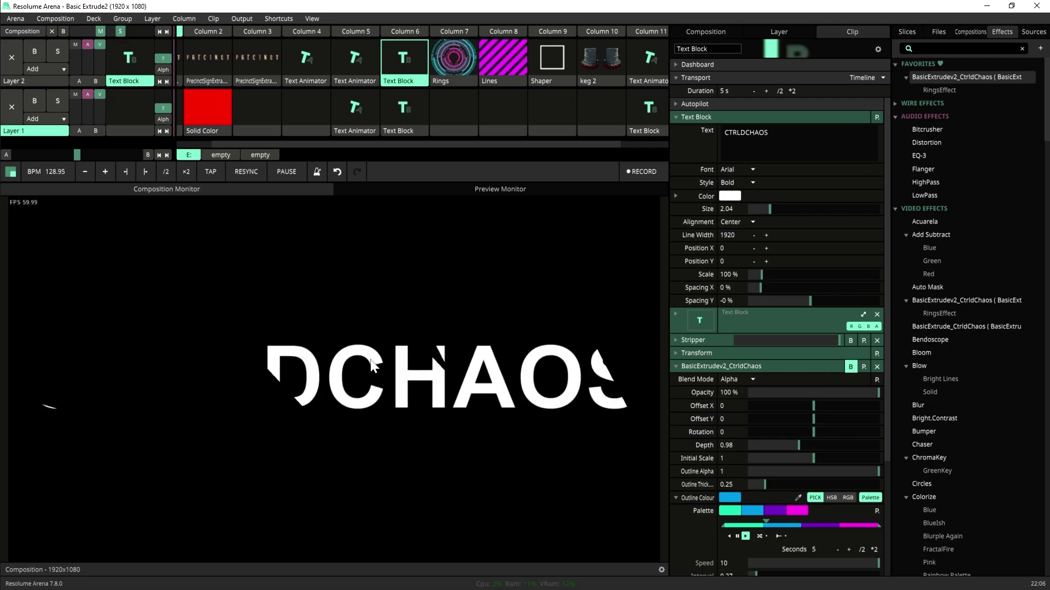
Bypass the clip's Stripper effect and change the Text Block's text to HELLO WORLD.
{"action": "left_click", "coordinate": [850, 341]}
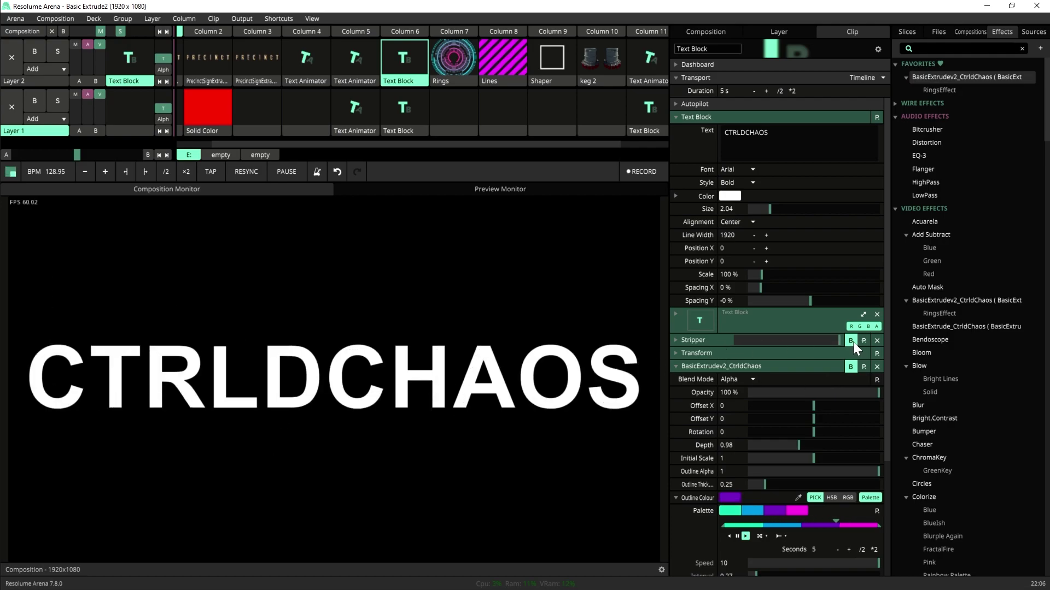
{"action": "left_click", "coordinate": [765, 134]}
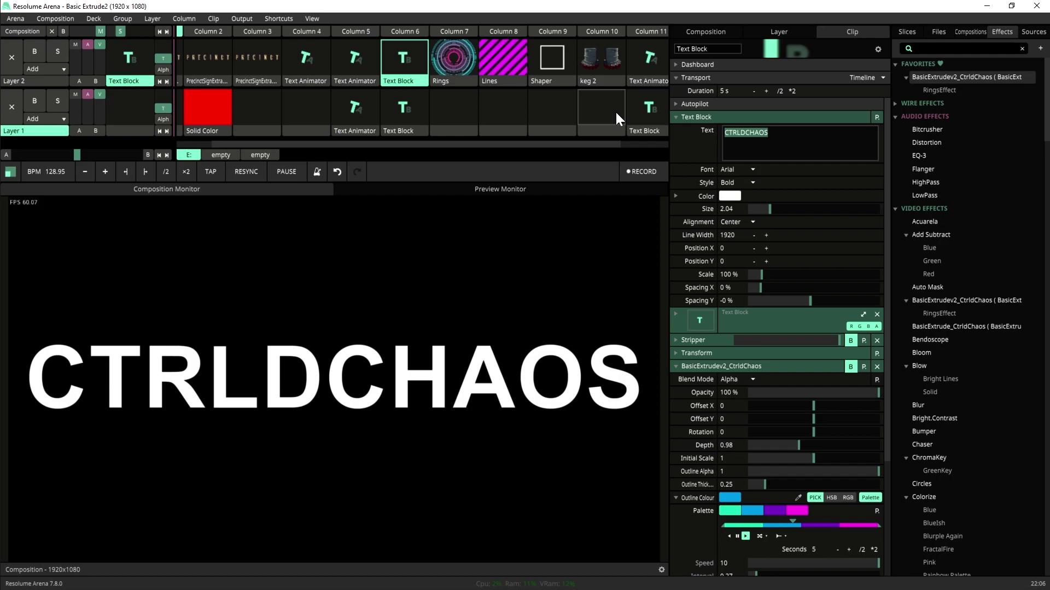
{"action": "type", "text": "HELLO WORLD"}
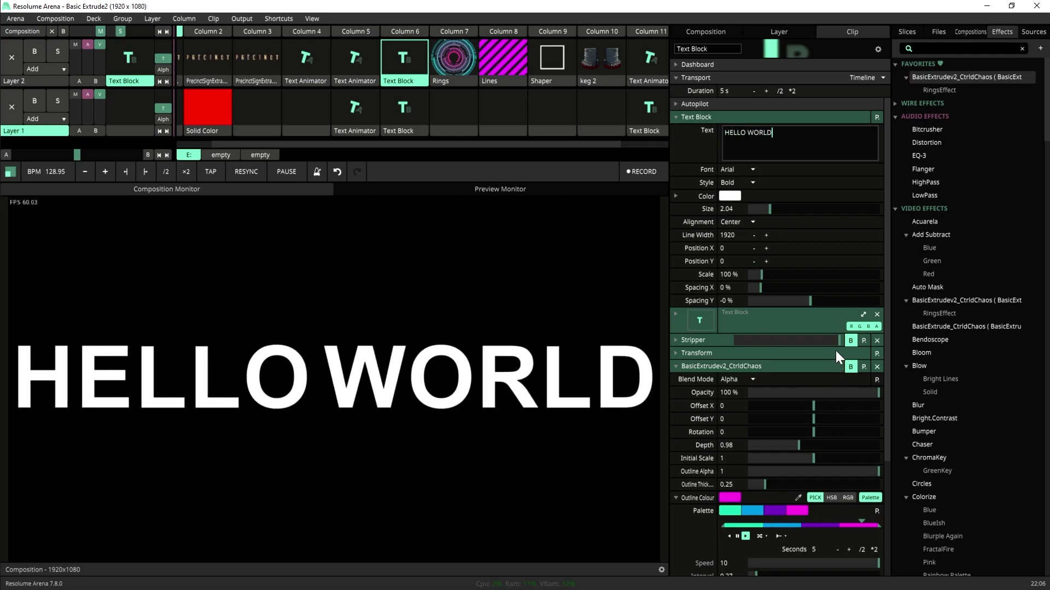
Re-enable the BasicExtrudev2_CtrldChaos effect on the HELLO WORLD clip and set its Offset Y to -0.03.
{"action": "left_click", "coordinate": [851, 367]}
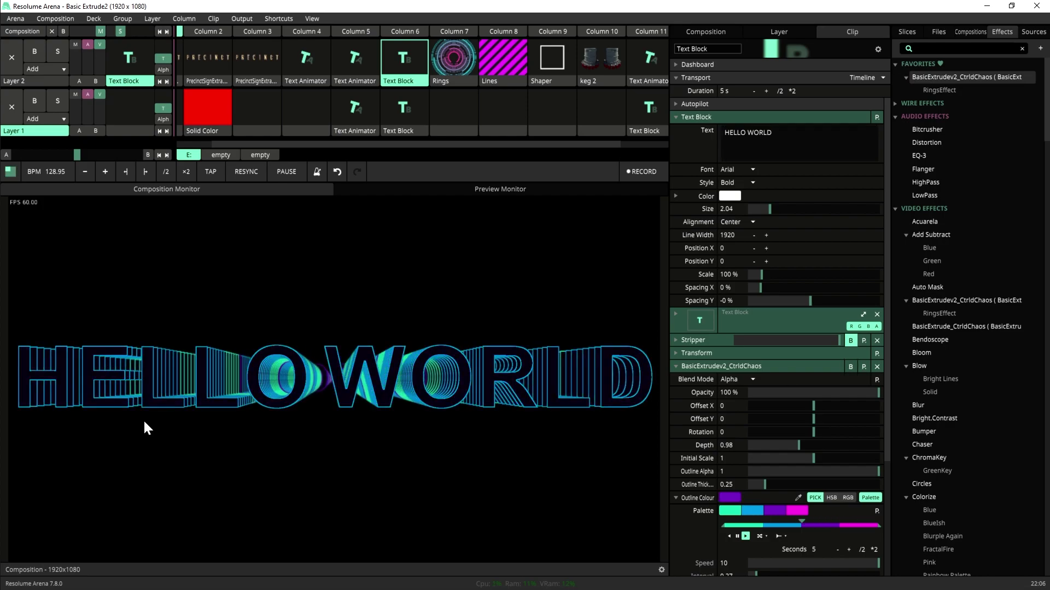
{"action": "scroll", "coordinate": [690, 465], "scroll_direction": "down", "scroll_amount": 5}
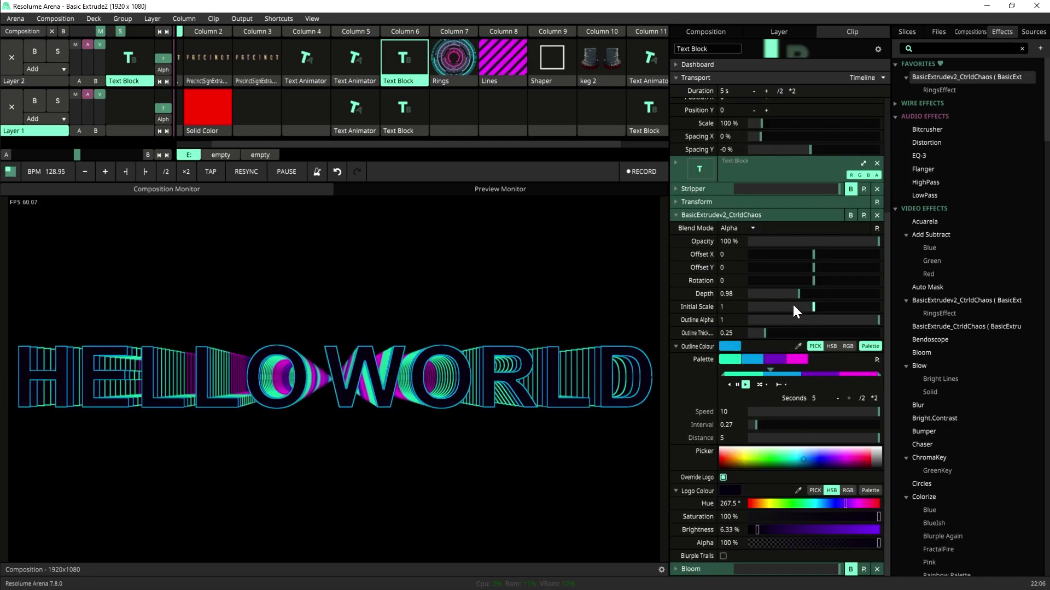
{"action": "mouse_move", "coordinate": [814, 266]}
{"action": "left_mouse_down"}
{"action": "mouse_move", "coordinate": [853, 272]}
{"action": "mouse_move", "coordinate": [812, 274]}
{"action": "left_mouse_up"}
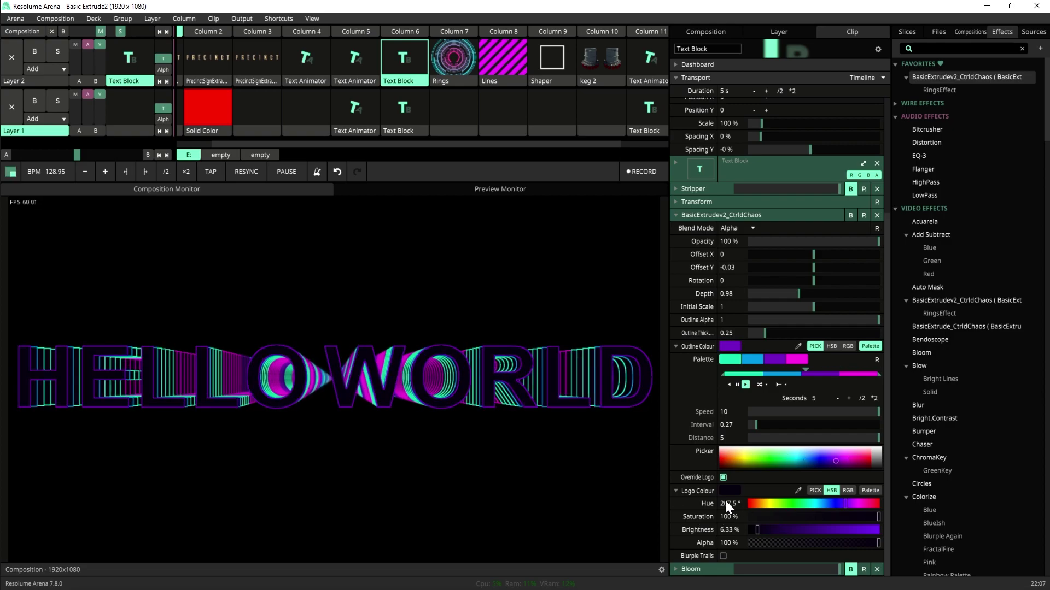
Re-enable the Stripper effect on the HELLO WORLD text, viewing it with the extrude effect bypassed before restoring the extrusion.
{"action": "scroll", "coordinate": [726, 278], "scroll_direction": "up", "scroll_amount": 2}
{"action": "scroll", "coordinate": [726, 277], "scroll_direction": "up", "scroll_amount": 2}
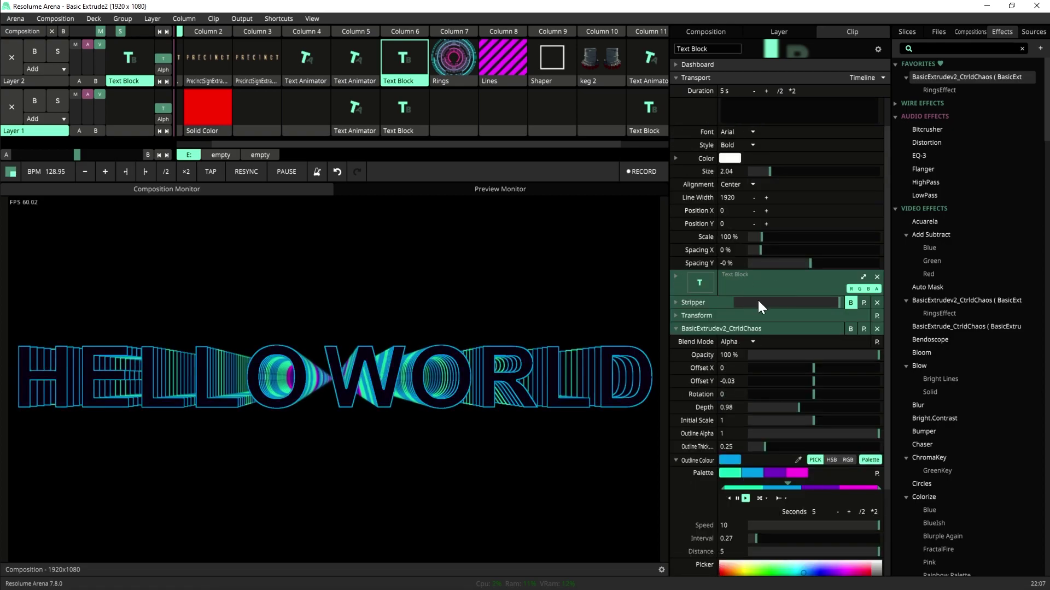
{"action": "left_click", "coordinate": [850, 329]}
{"action": "left_click", "coordinate": [851, 303]}
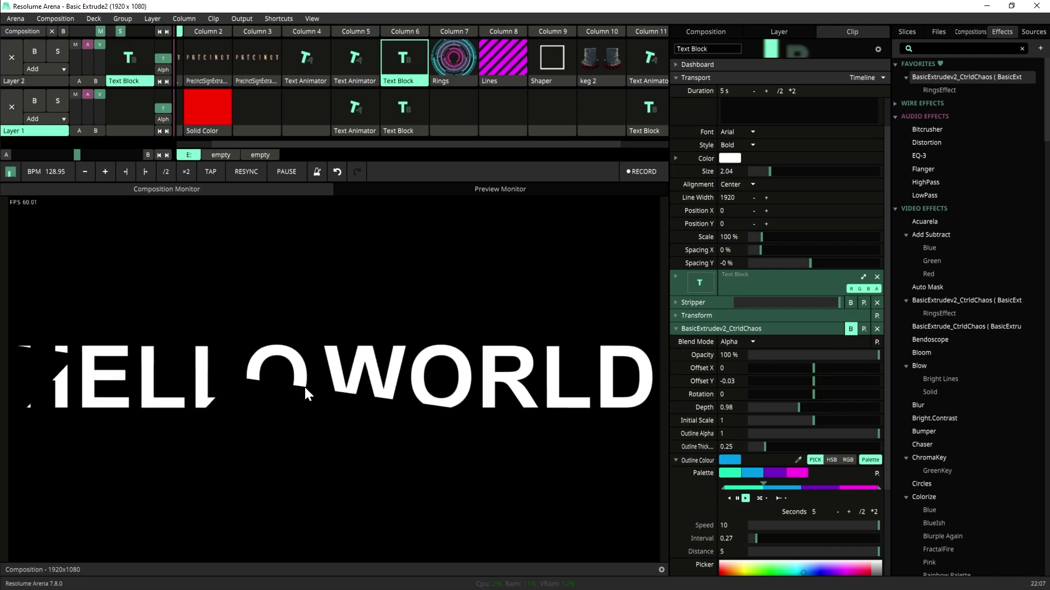
{"action": "left_click", "coordinate": [851, 329]}
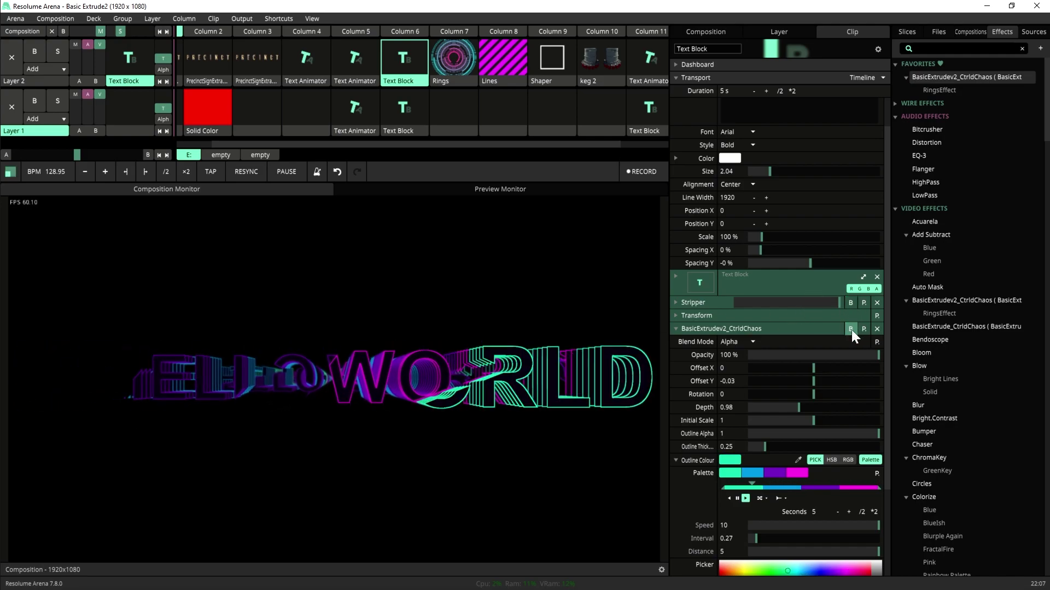
Preview Layer 1's column 6 Text Block clip, launch column 7's Rings clip, and compare Rings with the extrude effect bypassed and active.
{"action": "left_click", "coordinate": [406, 106]}
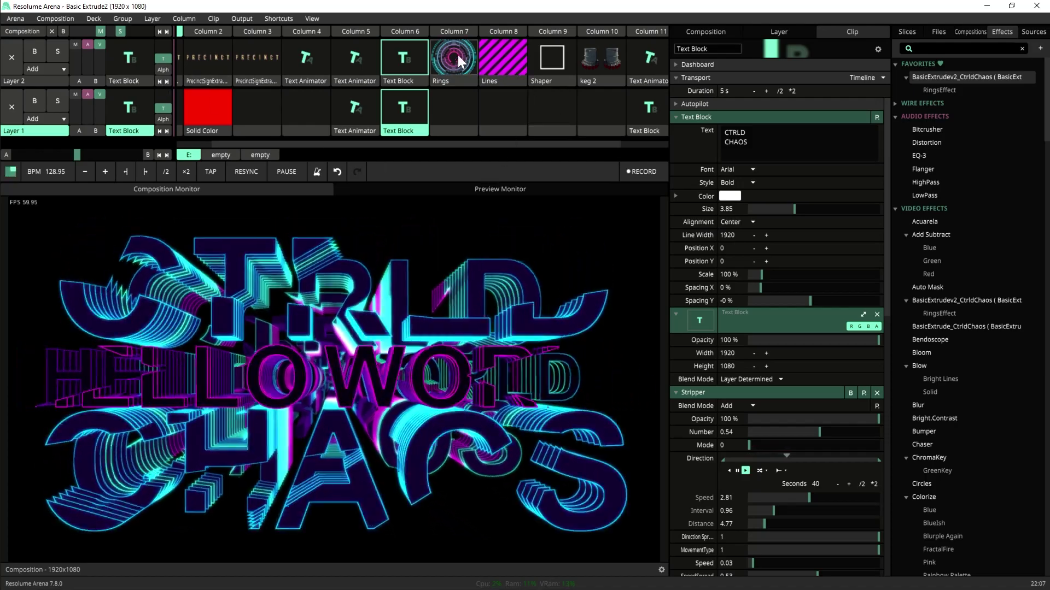
{"action": "left_click", "coordinate": [458, 32]}
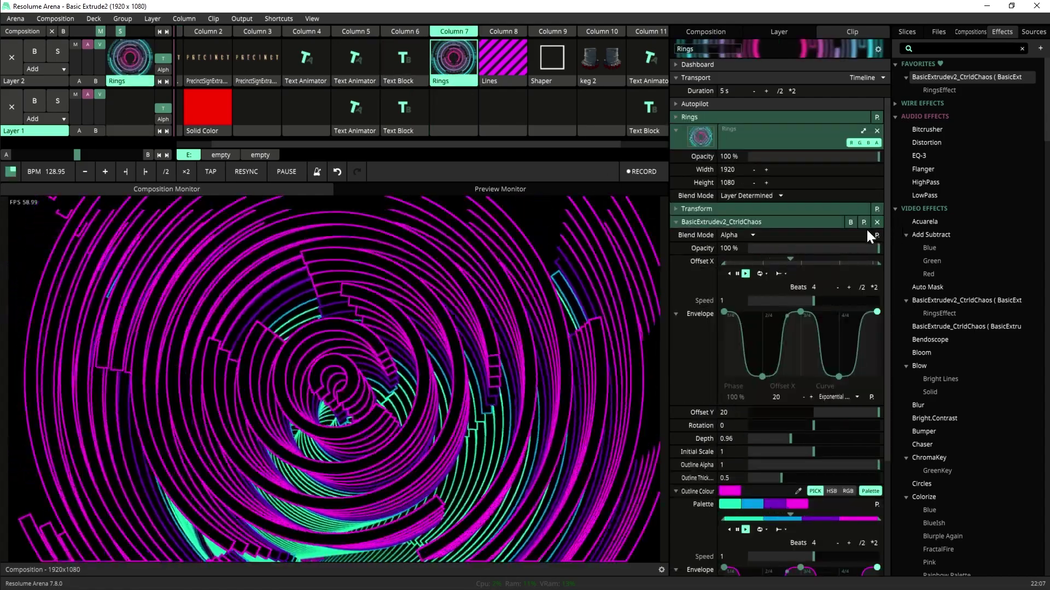
{"action": "left_click", "coordinate": [850, 222]}
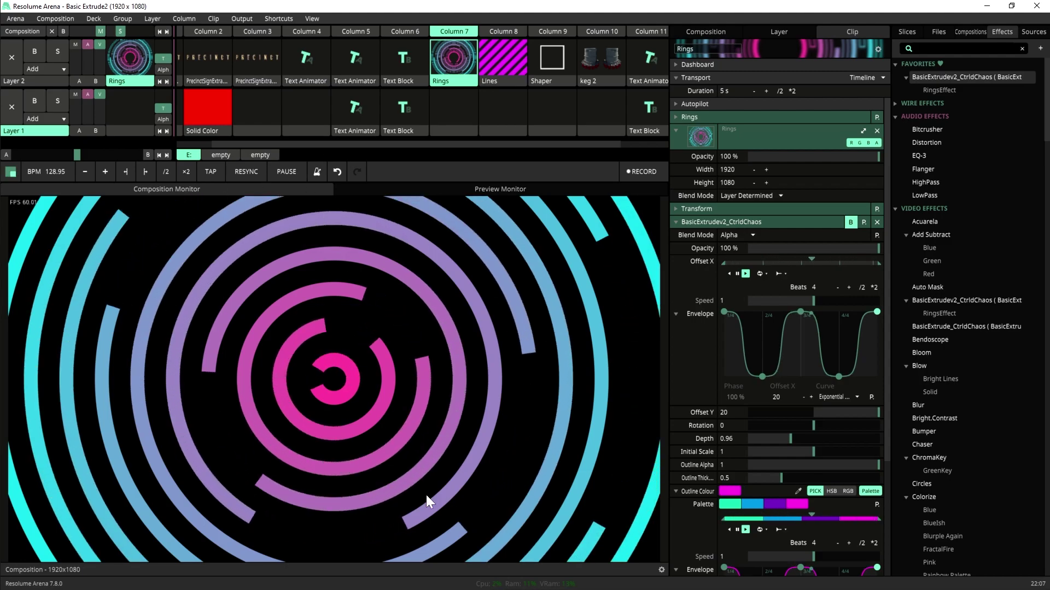
{"action": "left_click", "coordinate": [851, 222]}
Examine the Rings clip's Offset X and Outline Colour envelopes, and compare the look with Override Logo off and on.
{"action": "scroll", "coordinate": [731, 314], "scroll_direction": "down", "scroll_amount": 3}
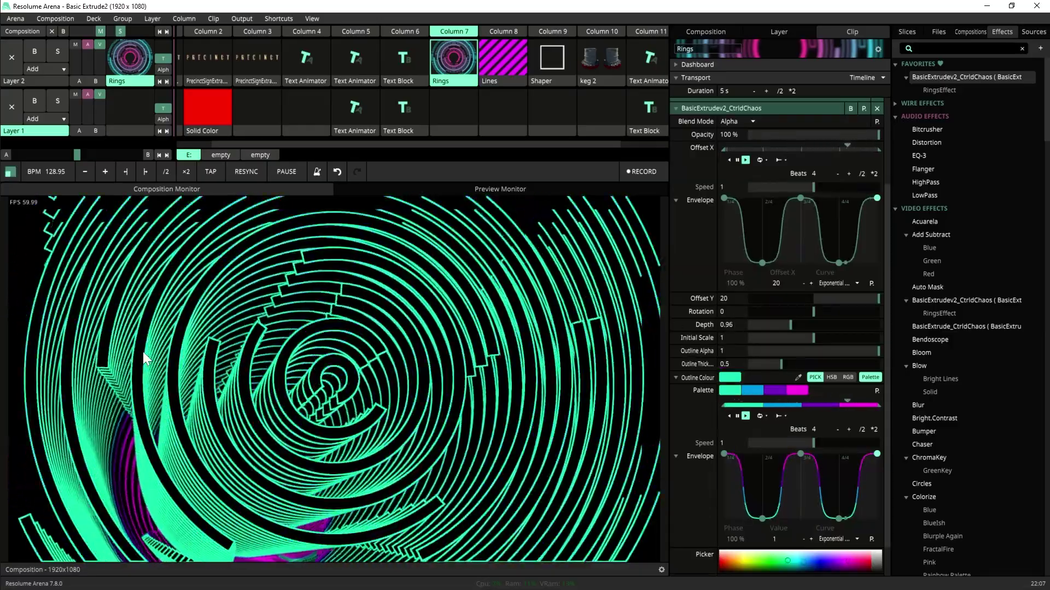
{"action": "scroll", "coordinate": [710, 246], "scroll_direction": "up", "scroll_amount": 2}
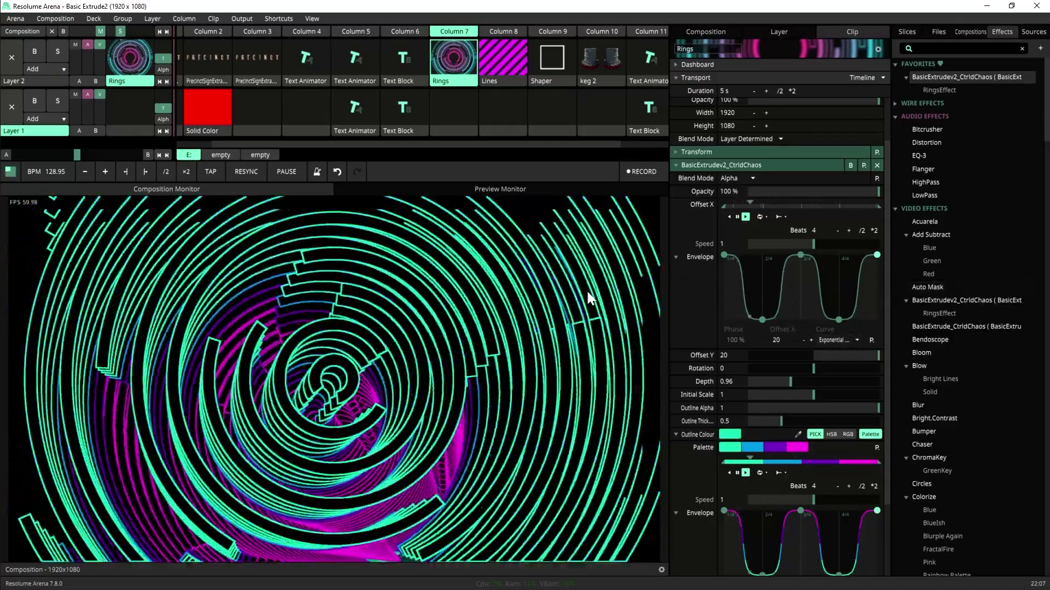
{"action": "scroll", "coordinate": [757, 313], "scroll_direction": "down", "scroll_amount": 3}
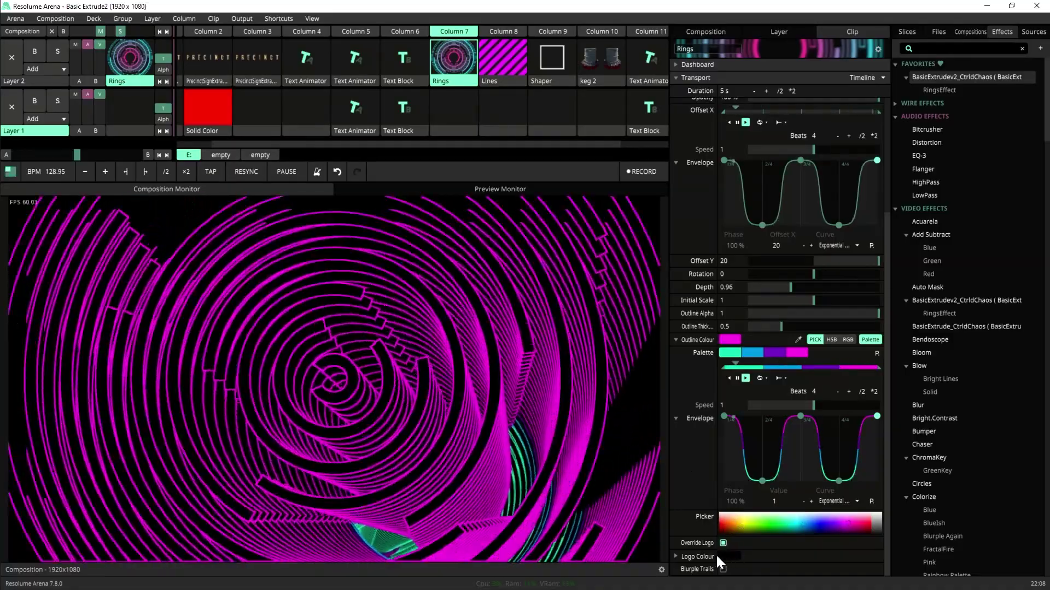
{"action": "left_click", "coordinate": [723, 543]}
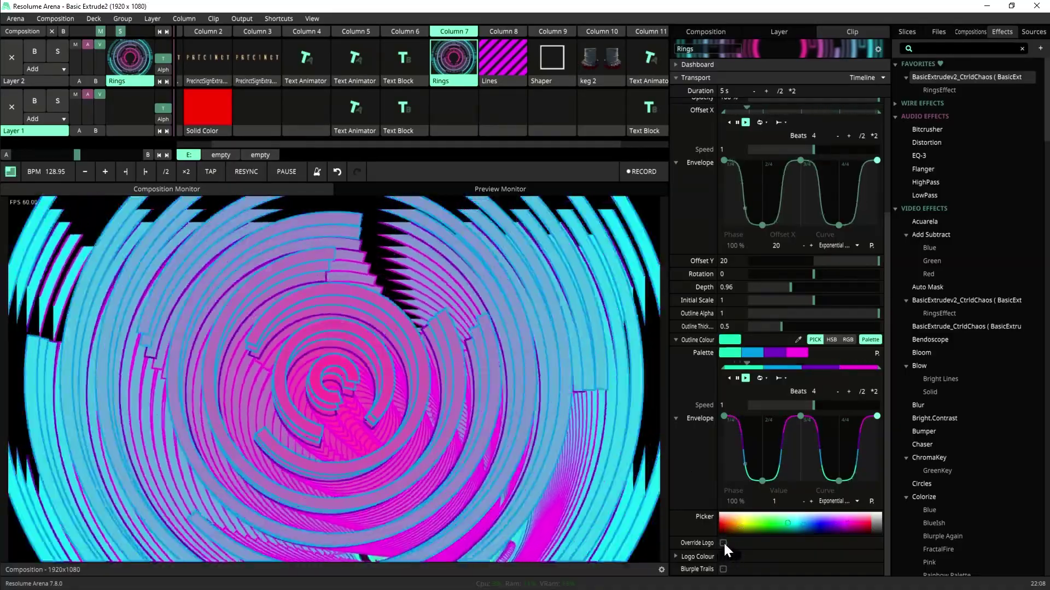
{"action": "left_click", "coordinate": [723, 543]}
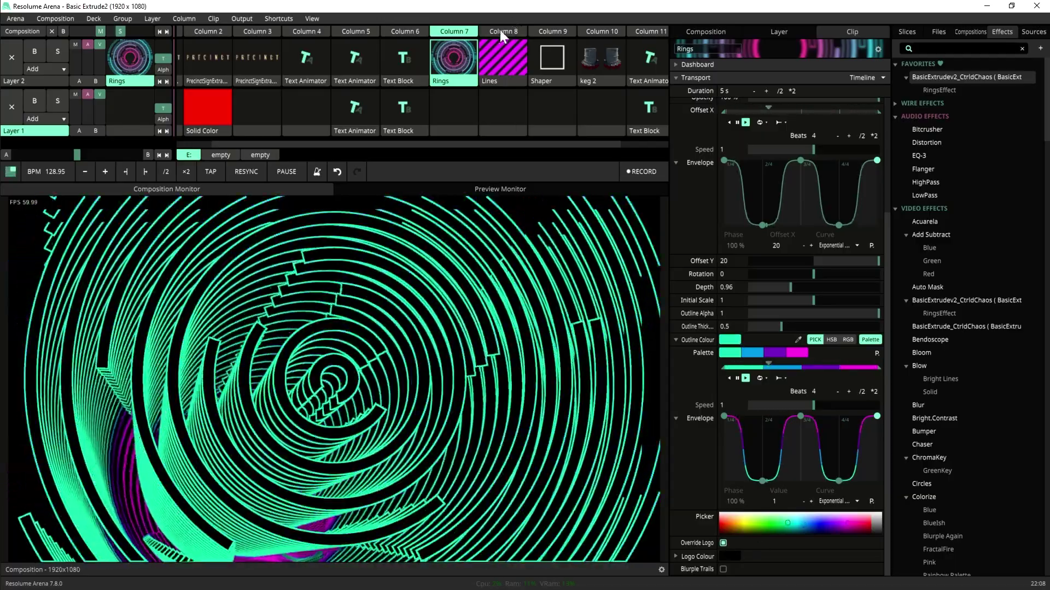
Launch column 8's Lines clip, compare it with the extrude effect bypassed and active, and examine its Rotation, Depth and Outline Colour animations.
{"action": "left_click", "coordinate": [509, 59]}
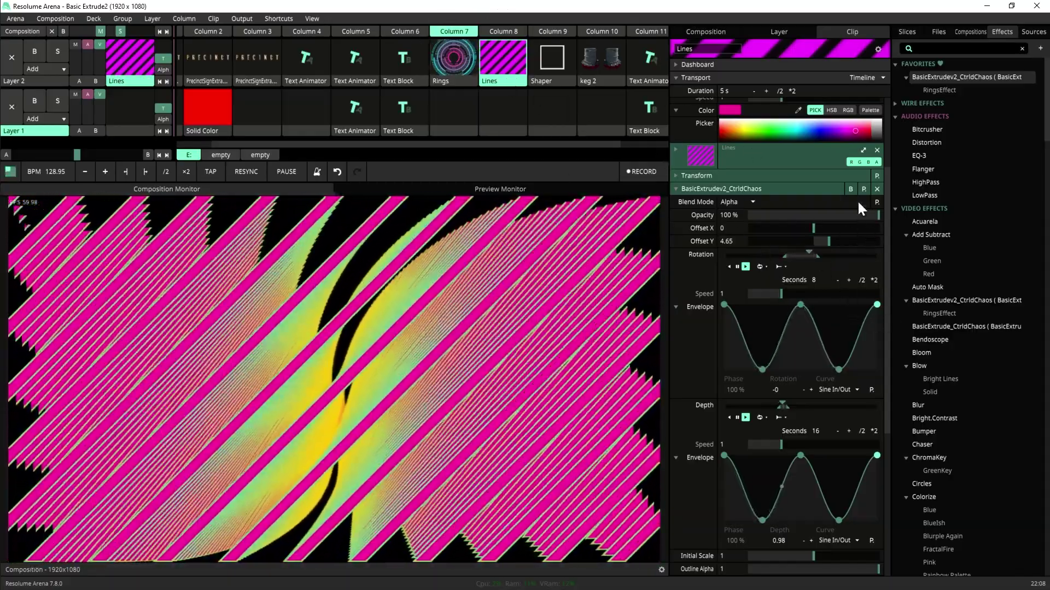
{"action": "scroll", "coordinate": [856, 230], "scroll_direction": "up", "scroll_amount": 3}
{"action": "left_click", "coordinate": [851, 303]}
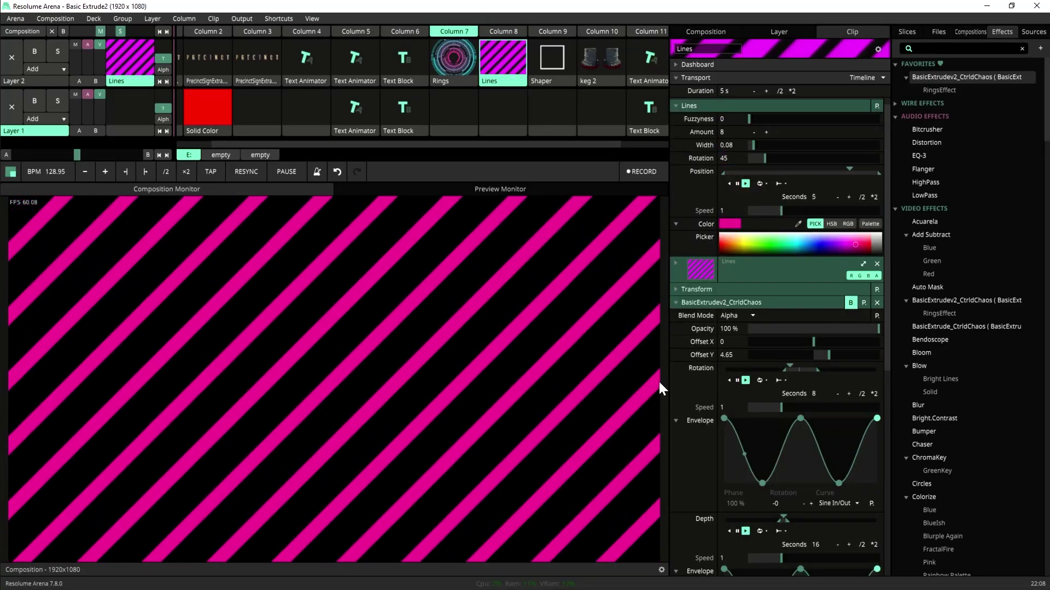
{"action": "left_click", "coordinate": [848, 304]}
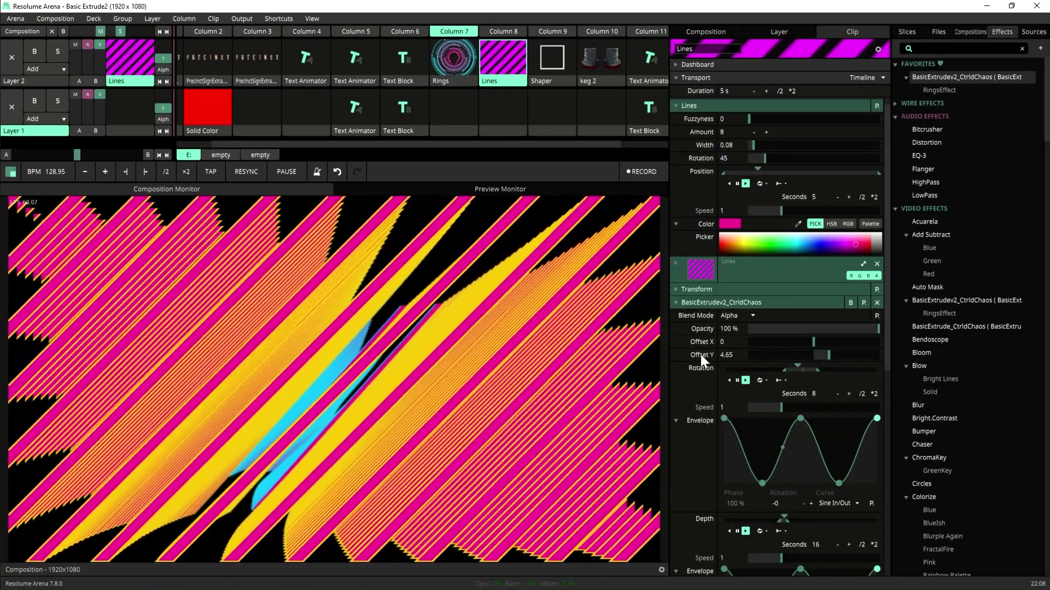
{"action": "scroll", "coordinate": [800, 444], "scroll_direction": "down", "scroll_amount": 3}
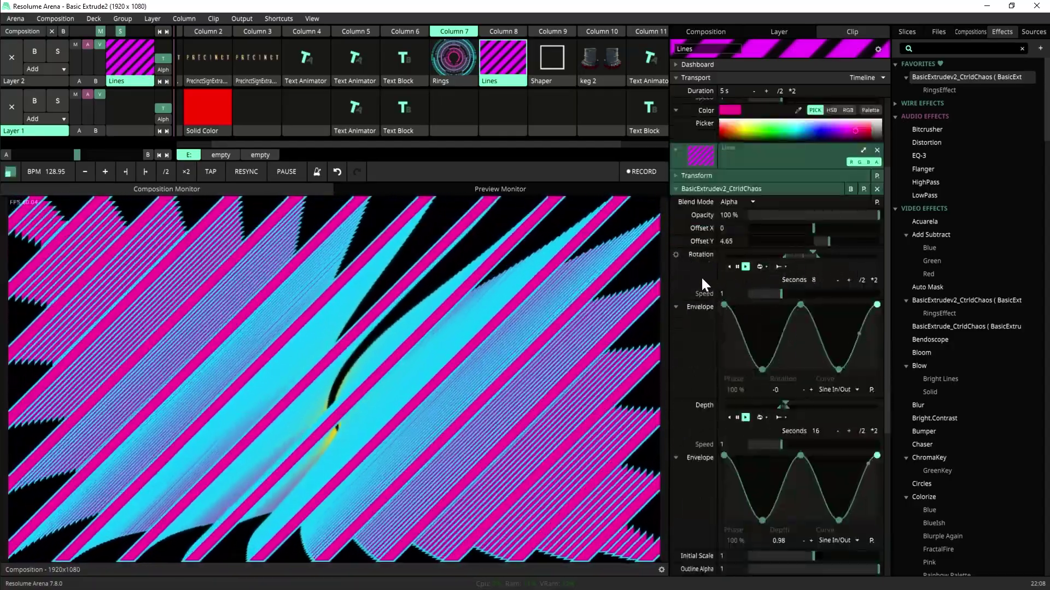
{"action": "scroll", "coordinate": [700, 356], "scroll_direction": "down", "scroll_amount": 3}
{"action": "scroll", "coordinate": [803, 392], "scroll_direction": "down", "scroll_amount": 3}
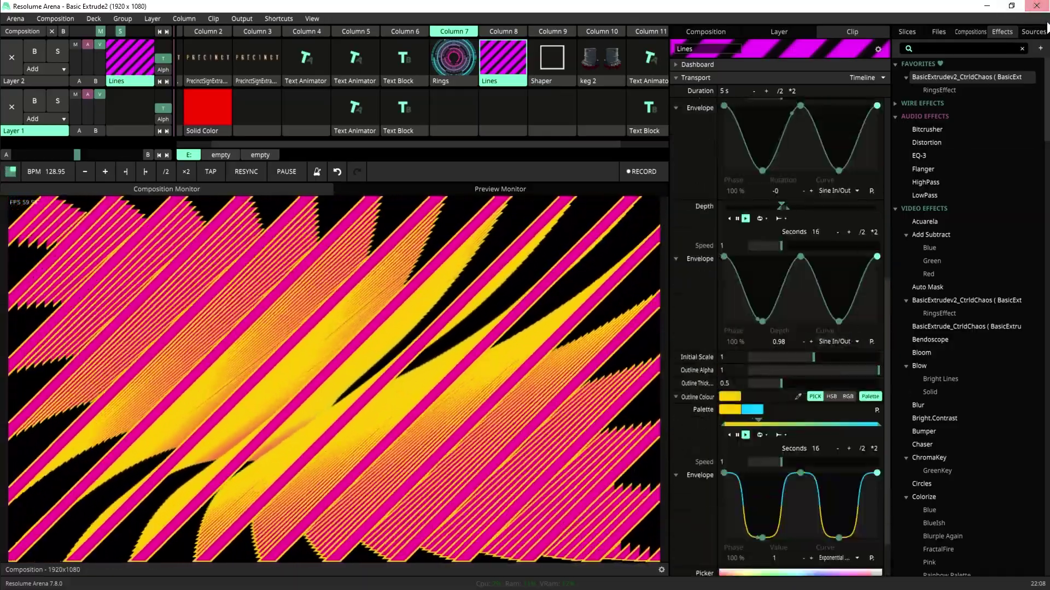
Search the sources for "lines" and add the Lines 45 Degree Pan preset to Layer 1 in column 8.
{"action": "left_click", "coordinate": [1033, 32]}
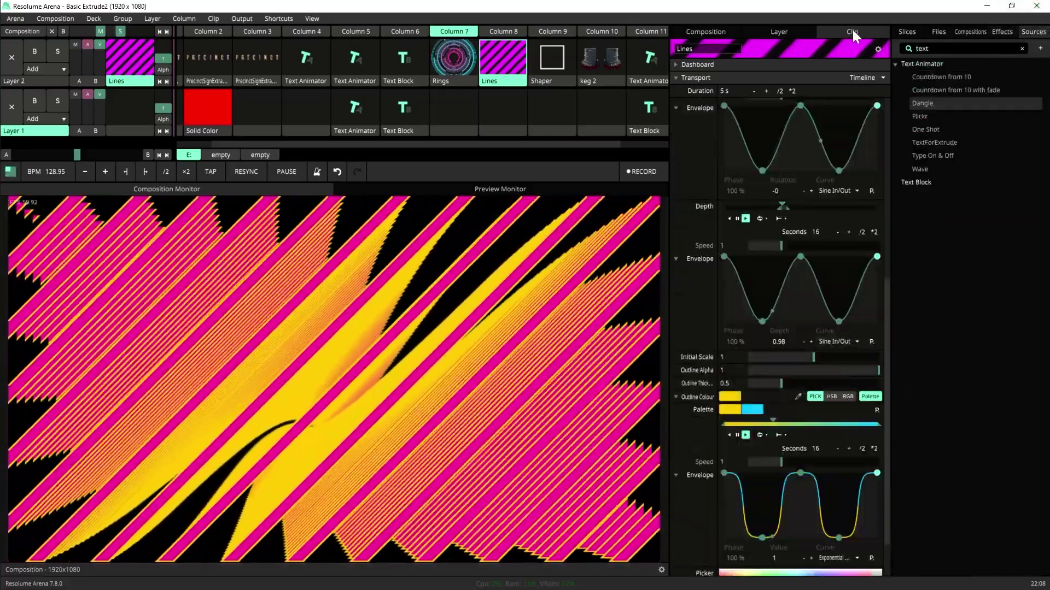
{"action": "key", "text": "BackSpace"}
{"action": "type", "text": "lines"}
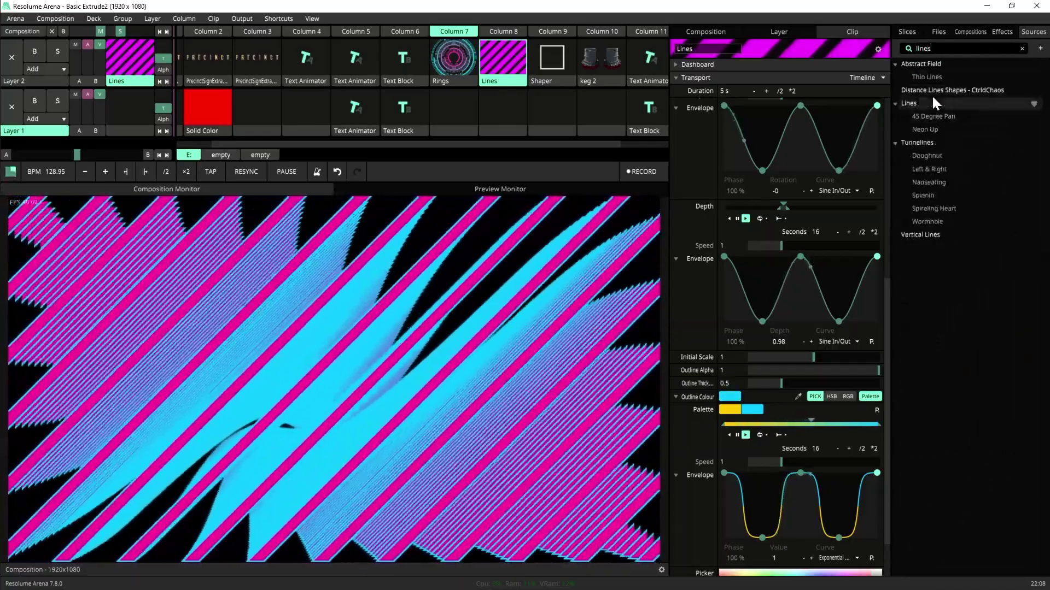
{"action": "left_click_drag", "start_coordinate": [938, 116], "coordinate": [495, 105]}
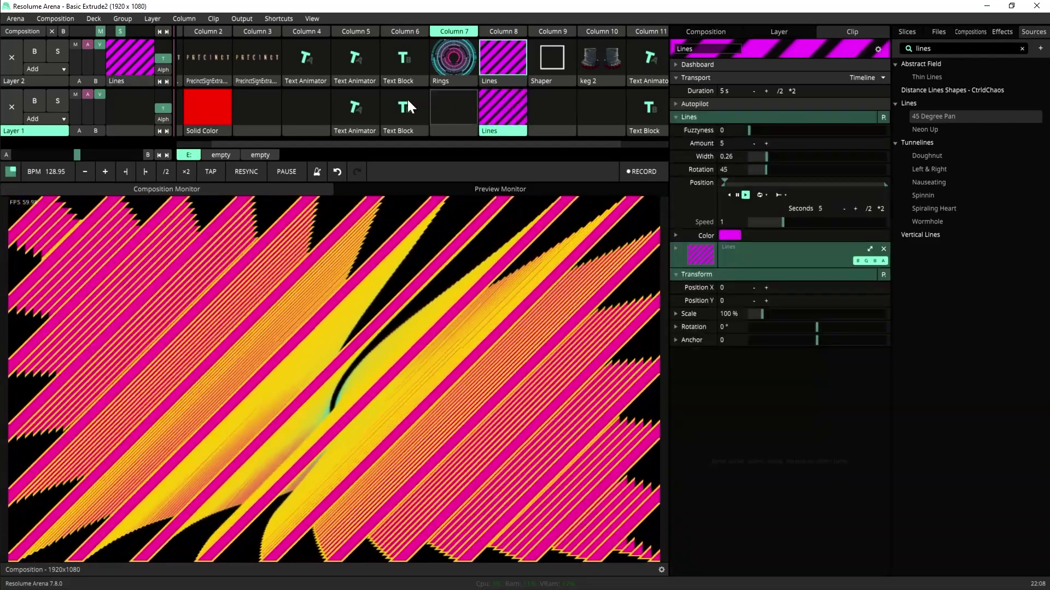
Clear Layer 2, launch Layer 1's Lines clip in column 8 and set its Width to 0.12.
{"action": "left_click", "coordinate": [12, 58]}
{"action": "left_click", "coordinate": [506, 113]}
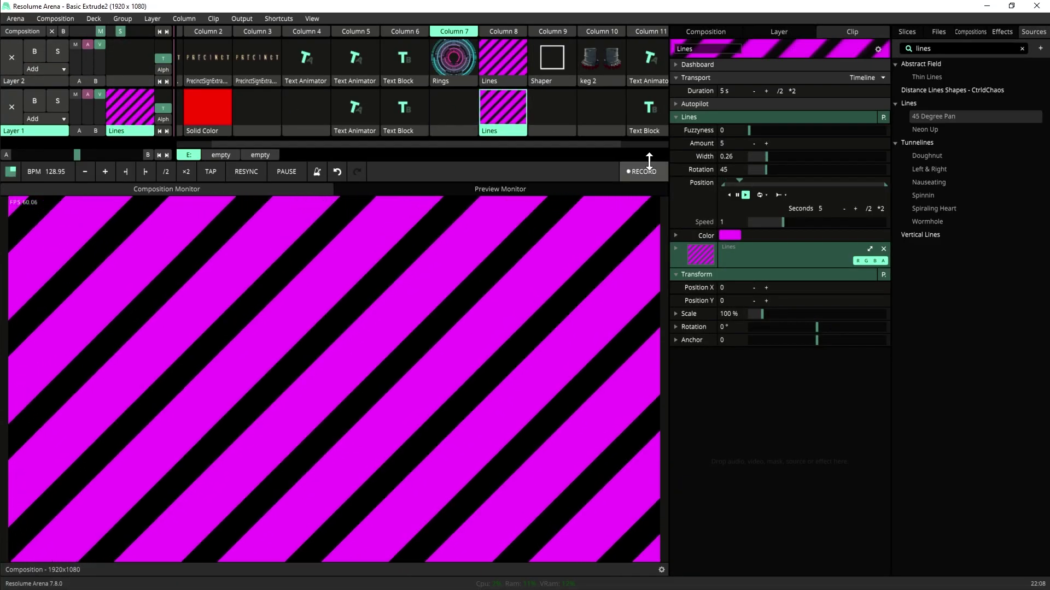
{"action": "left_click_drag", "start_coordinate": [770, 153], "coordinate": [757, 159]}
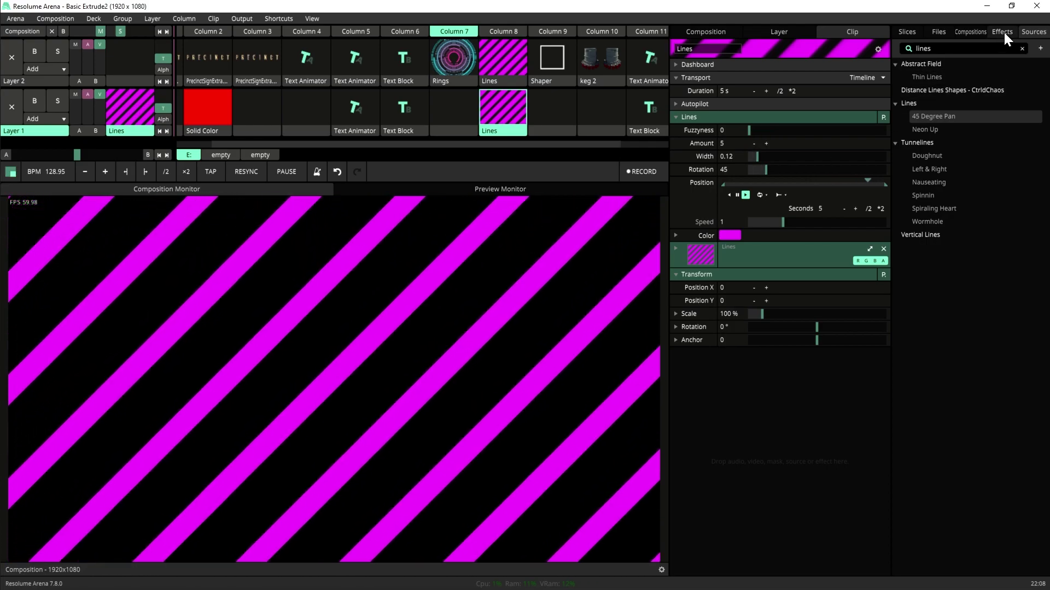
Apply BasicExtrudev2_CtrldChaos to Layer 1's Lines clip with Outline Thickness 0.3 and both Blurple Trails and Override Logo enabled.
{"action": "left_click", "coordinate": [1003, 31]}
{"action": "left_click_drag", "start_coordinate": [951, 79], "coordinate": [489, 110]}
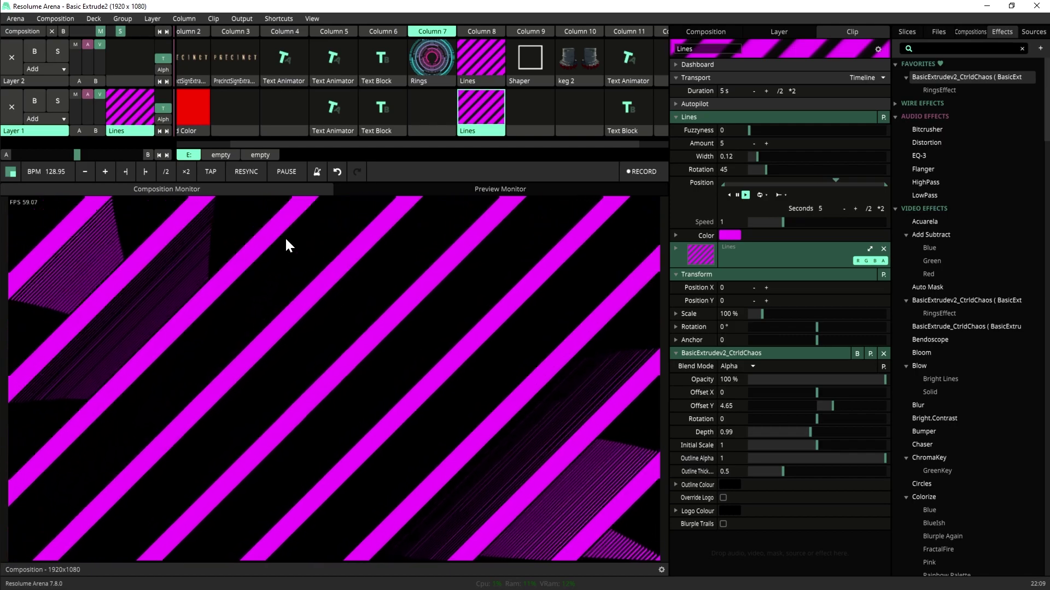
{"action": "left_click_drag", "start_coordinate": [782, 472], "coordinate": [770, 475]}
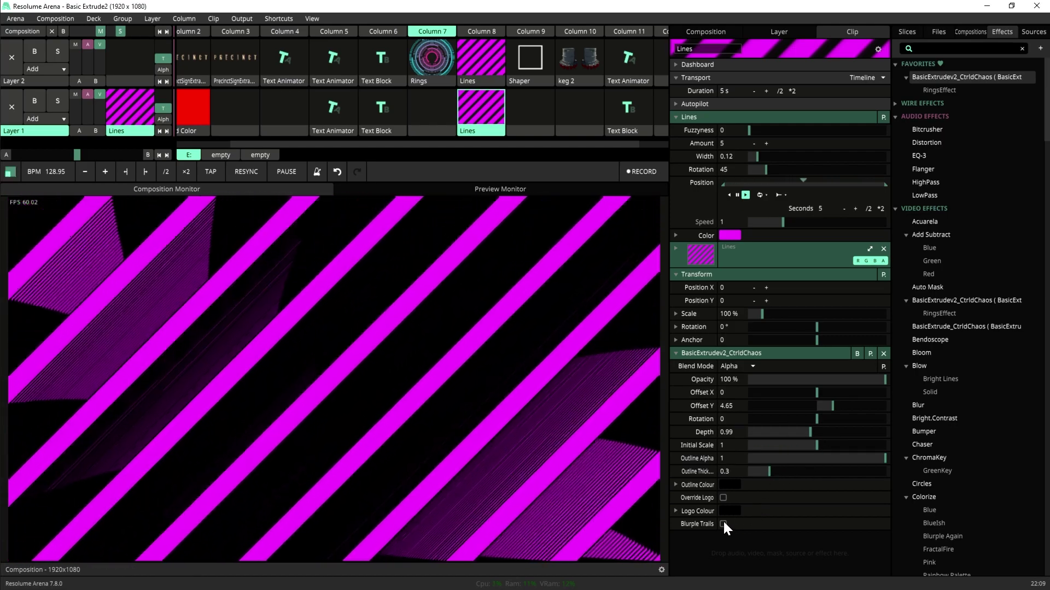
{"action": "left_click", "coordinate": [723, 524]}
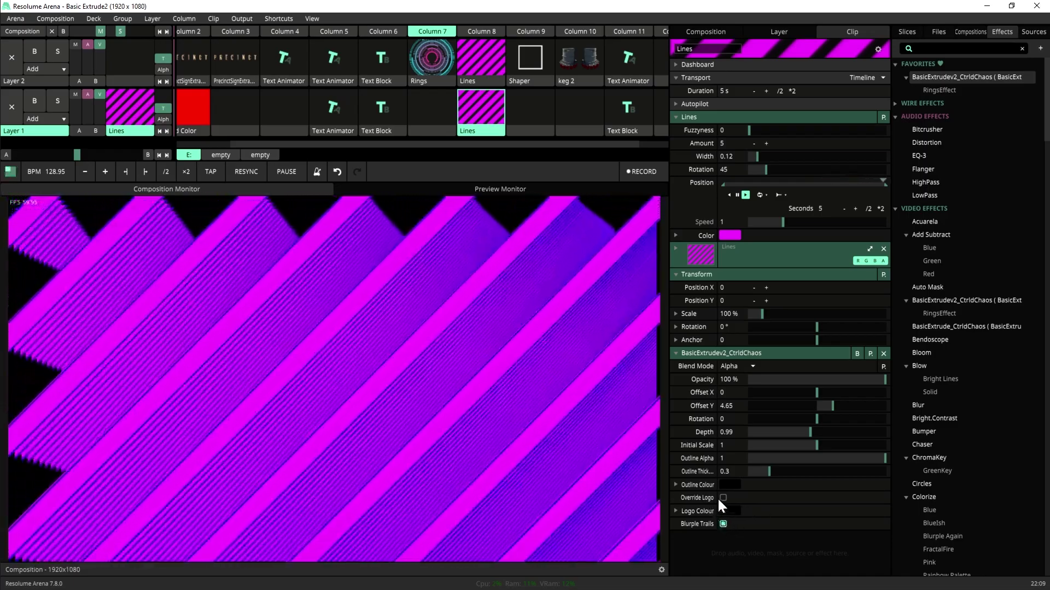
{"action": "left_click", "coordinate": [723, 498]}
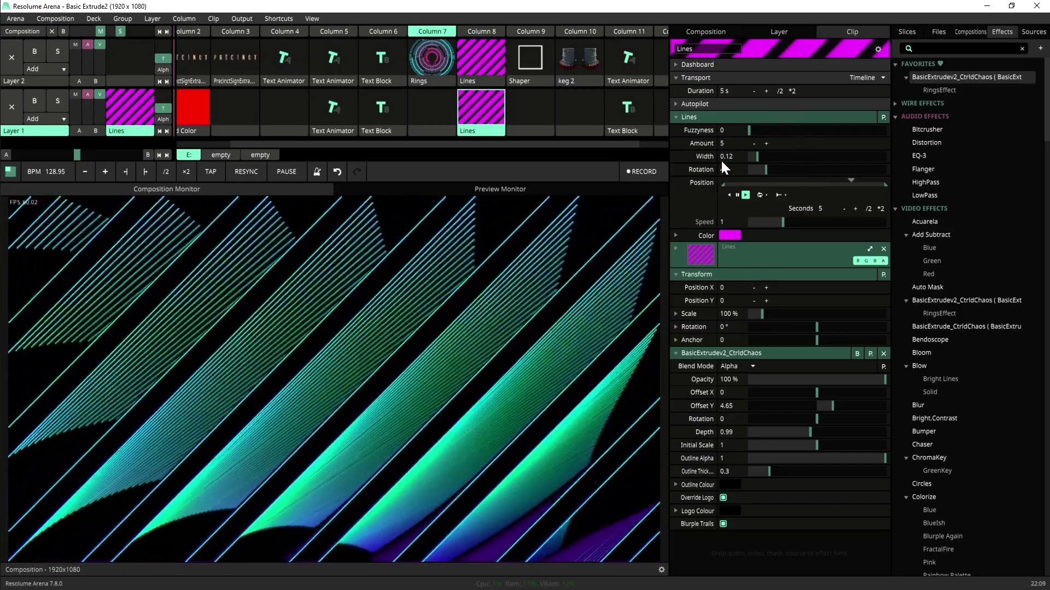
Set the Lines clip's Amount to 9 and Width to 0.07, and fine-tune the extrude effect's Depth at 0.99.
{"action": "left_click_drag", "start_coordinate": [757, 157], "coordinate": [753, 158]}
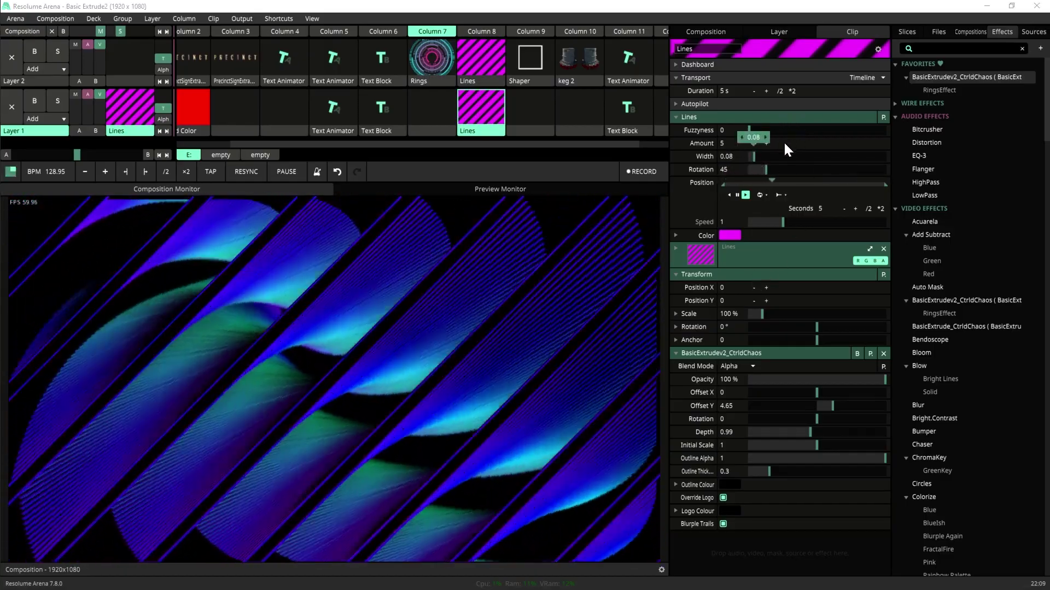
{"action": "left_click", "coordinate": [766, 143]}
{"action": "left_click", "coordinate": [767, 143]}
{"action": "left_click", "coordinate": [766, 144]}
{"action": "left_click", "coordinate": [766, 143]}
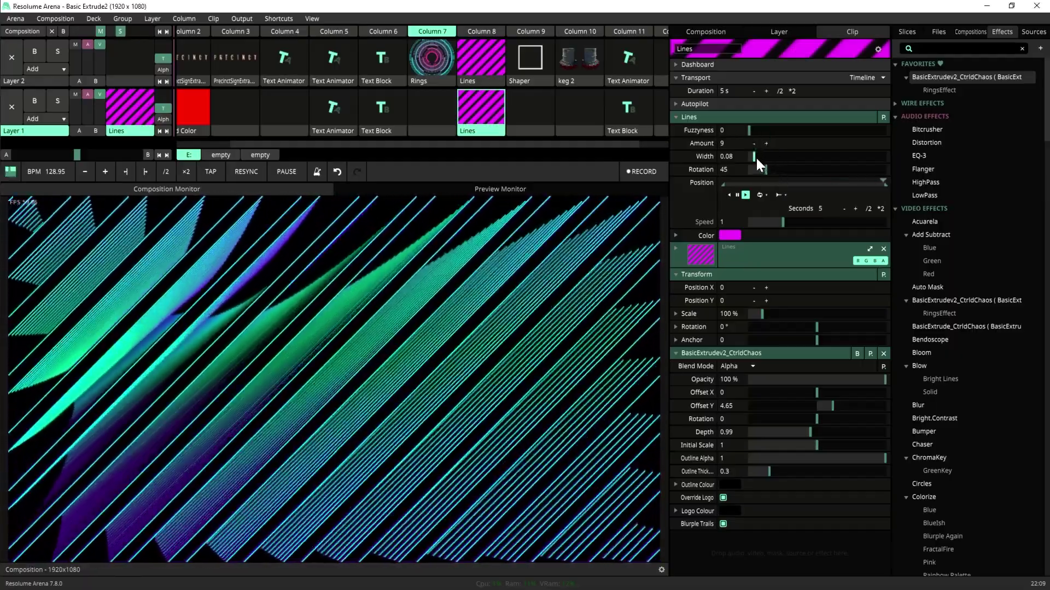
{"action": "left_click_drag", "start_coordinate": [756, 159], "coordinate": [753, 160]}
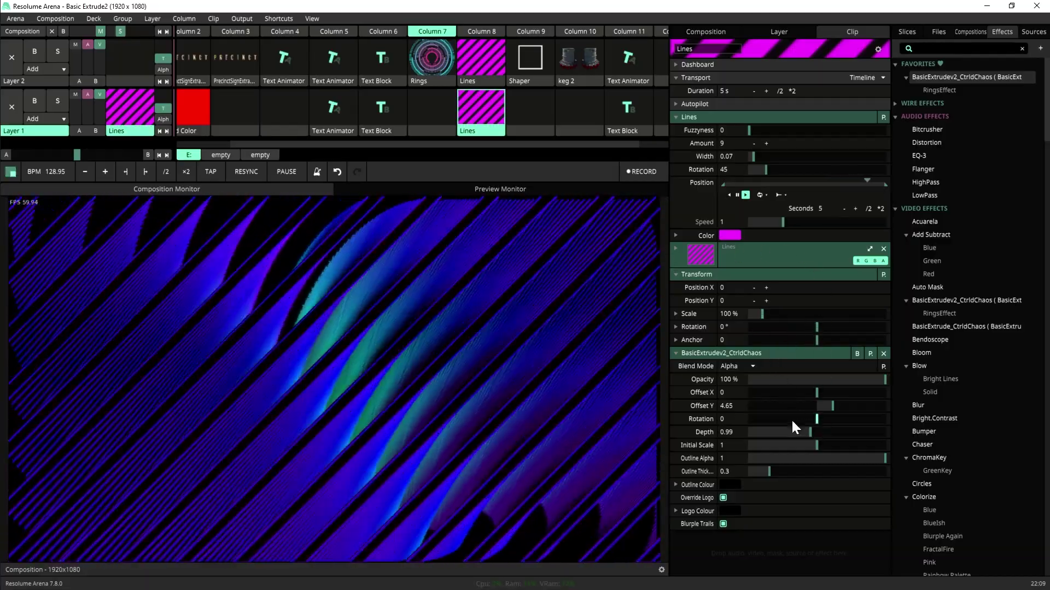
{"action": "mouse_move", "coordinate": [815, 432]}
{"action": "left_mouse_down"}
{"action": "mouse_move", "coordinate": [802, 434]}
{"action": "mouse_move", "coordinate": [812, 432]}
{"action": "left_mouse_up"}
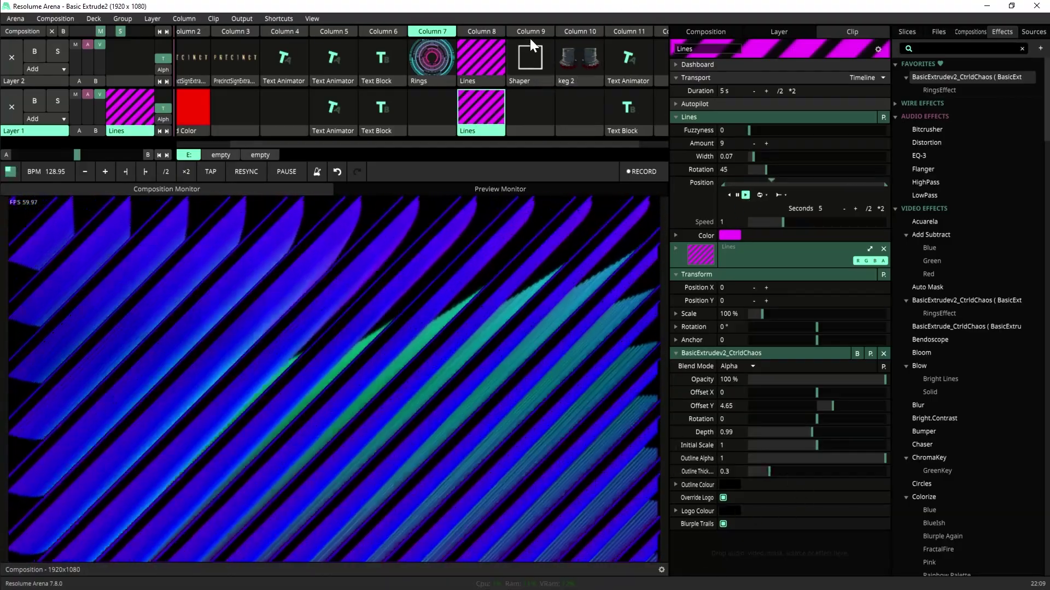
Launch column 9's Shaper clip, examine its extrude effect animations, and compare the look with the effect bypassed and active.
{"action": "left_click", "coordinate": [522, 52]}
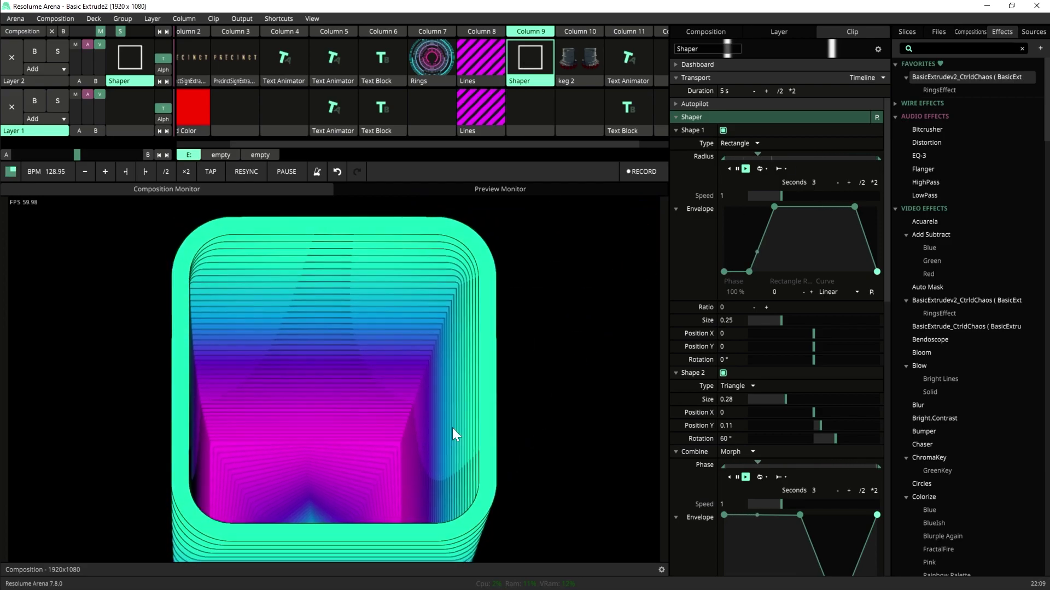
{"action": "scroll", "coordinate": [744, 213], "scroll_direction": "down", "scroll_amount": 2}
{"action": "scroll", "coordinate": [746, 359], "scroll_direction": "down", "scroll_amount": 20}
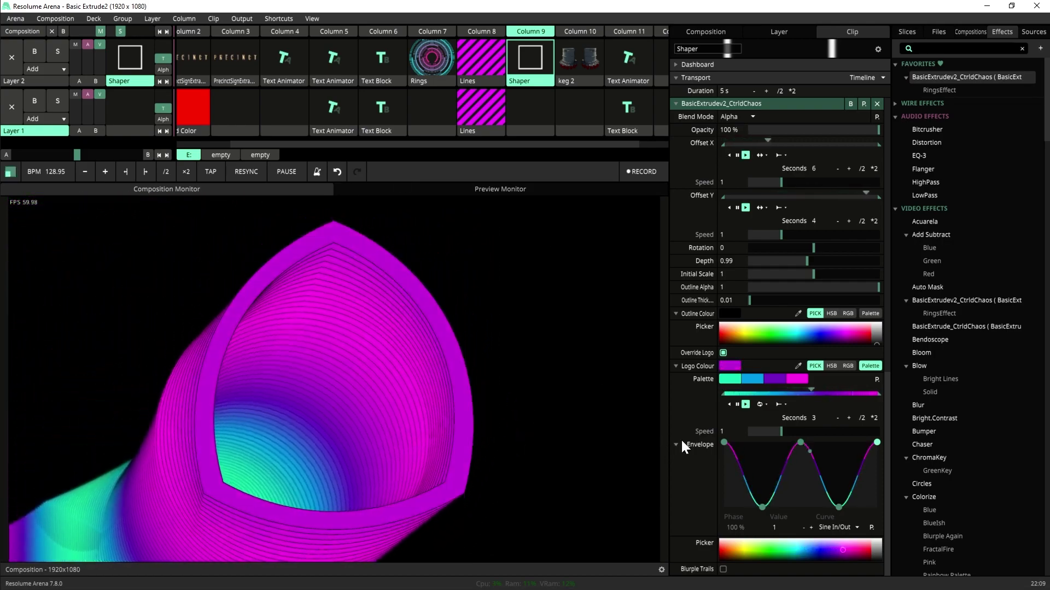
{"action": "scroll", "coordinate": [776, 372], "scroll_direction": "up", "scroll_amount": 3}
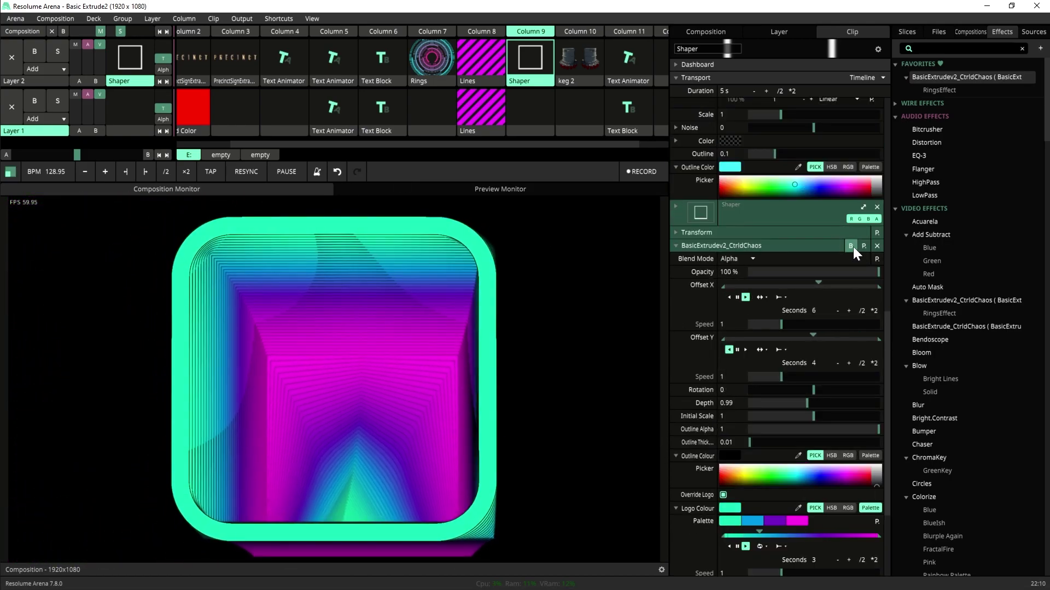
{"action": "left_click", "coordinate": [851, 246]}
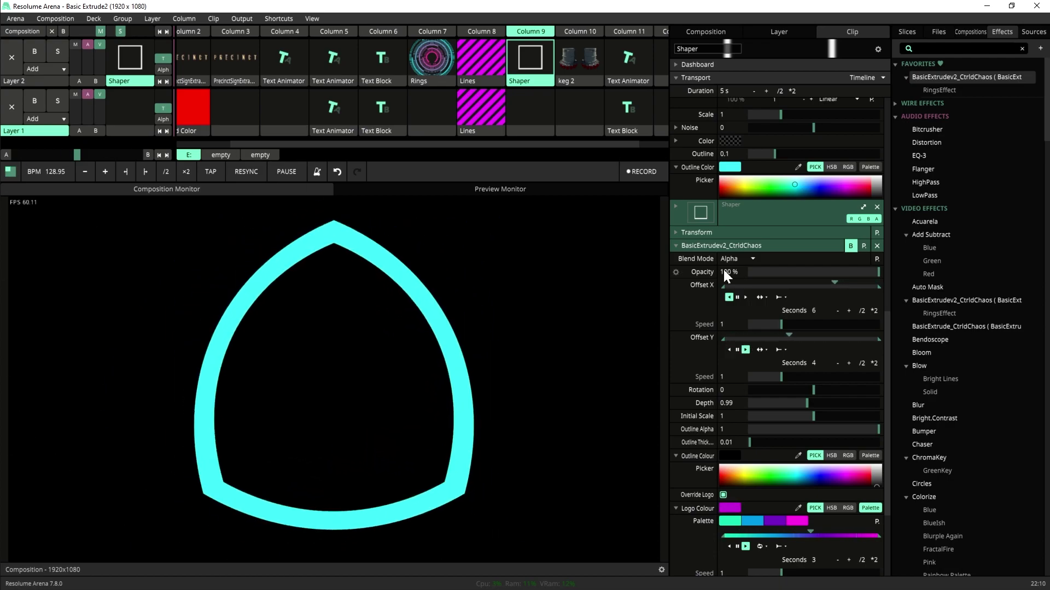
{"action": "left_click", "coordinate": [850, 246]}
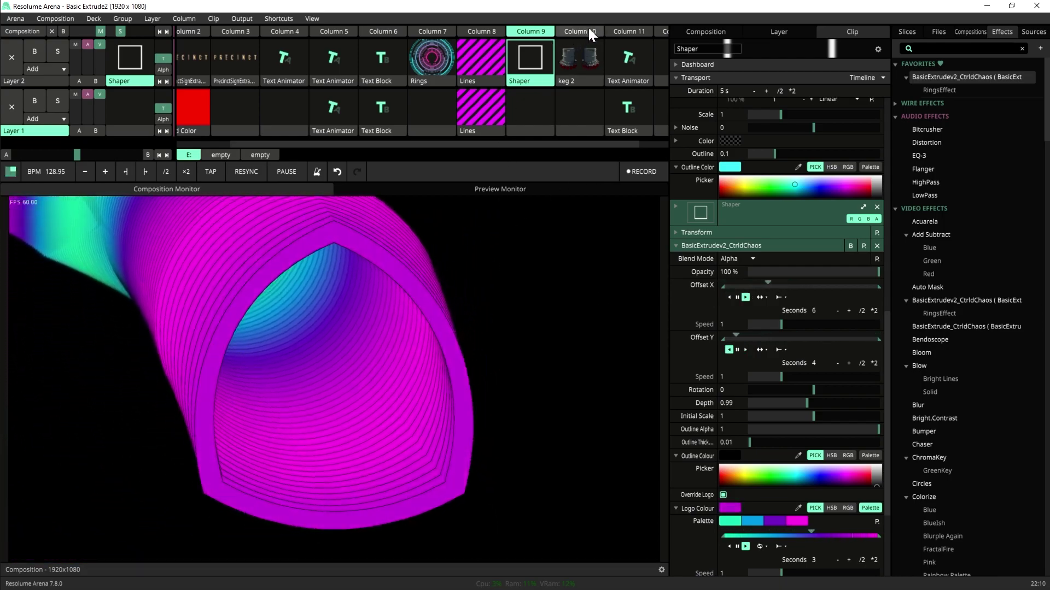
Launch column 10's keg 2 clip and set its extrude effect's Outline Thickness to 2 and Outline Alpha to 0.
{"action": "left_click", "coordinate": [580, 31]}
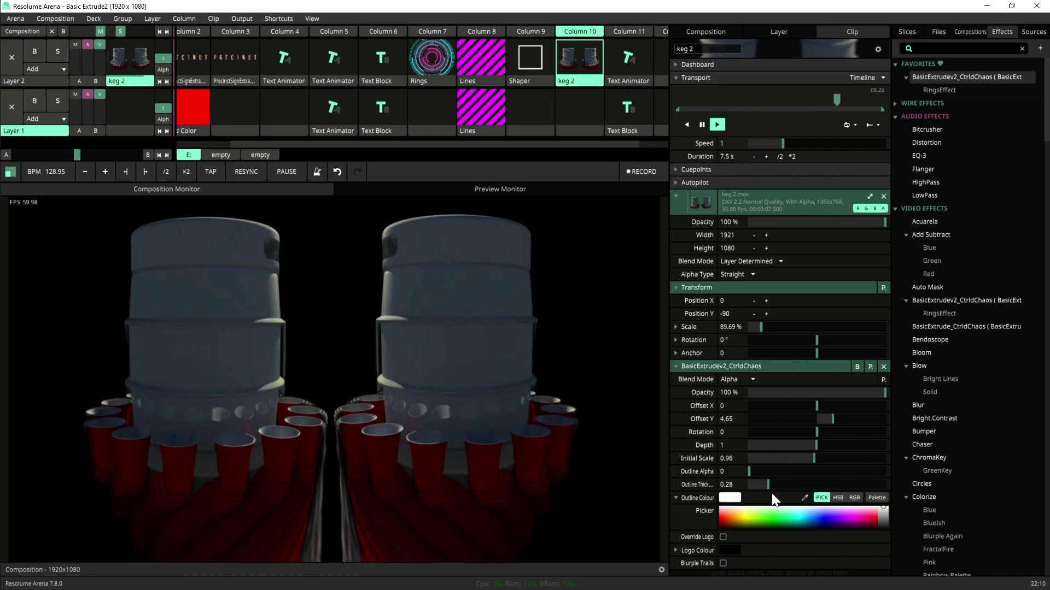
{"action": "left_click_drag", "start_coordinate": [769, 486], "coordinate": [931, 476]}
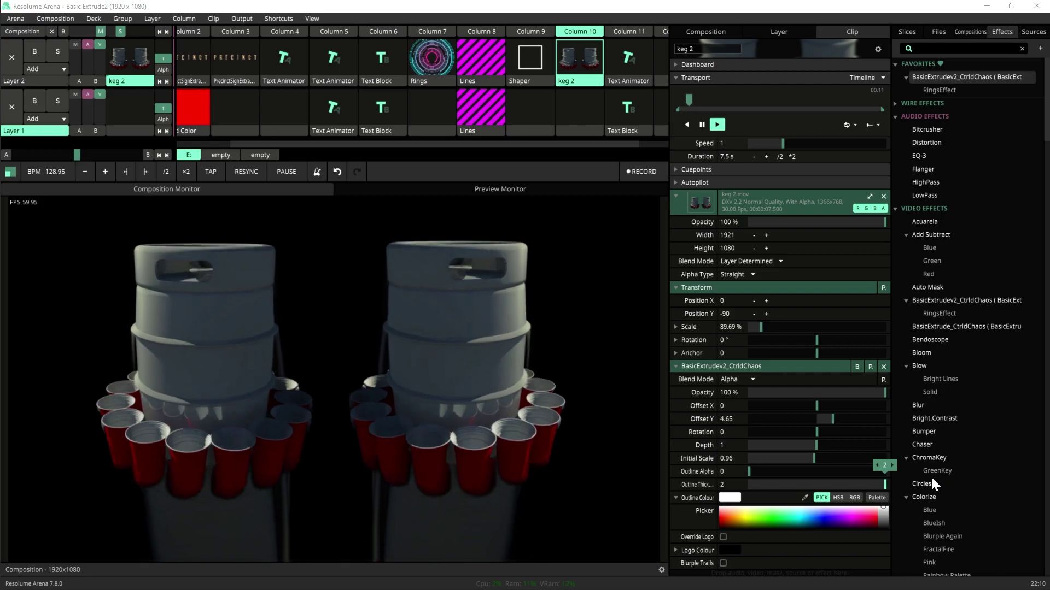
{"action": "left_click_drag", "start_coordinate": [762, 472], "coordinate": [552, 434]}
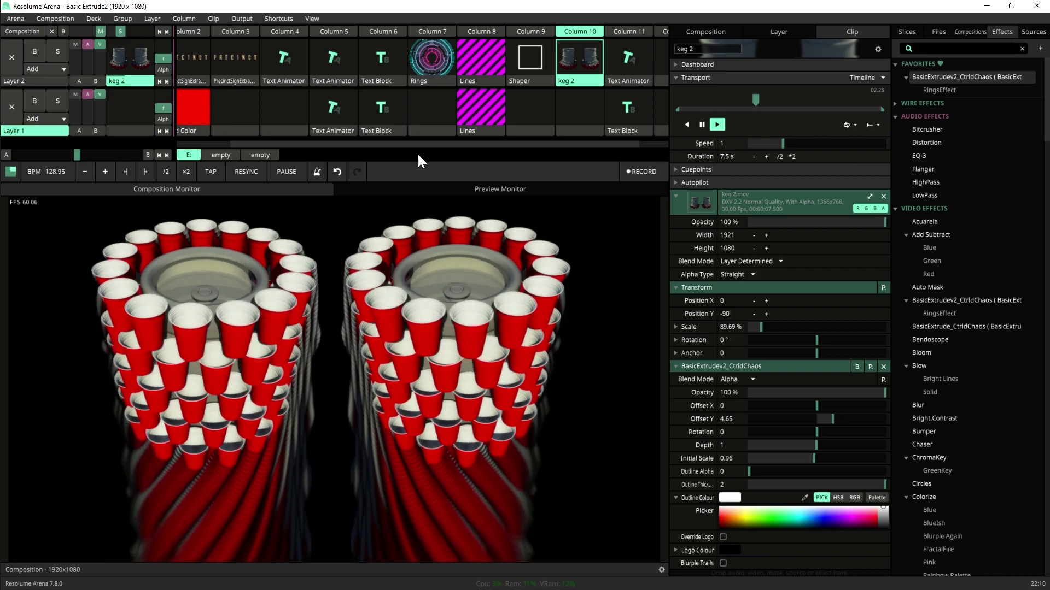
Launch Layer 2's PRECINCT sign clip in column 1 and view its extrude effect settings.
{"action": "left_click_drag", "start_coordinate": [426, 143], "coordinate": [371, 144]}
{"action": "left_click", "coordinate": [191, 67]}
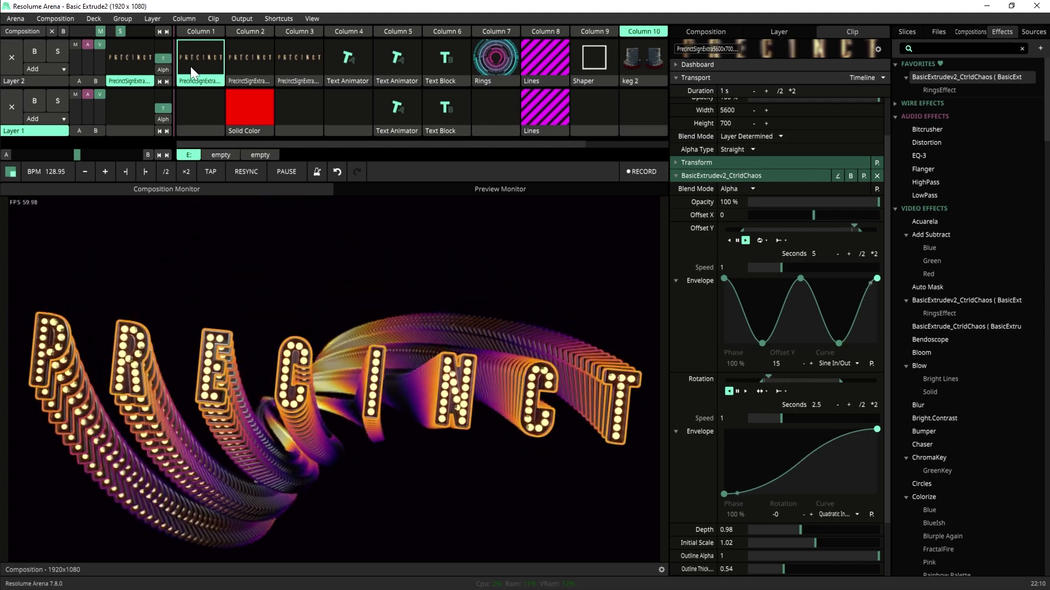
{"action": "scroll", "coordinate": [726, 327], "scroll_direction": "down", "scroll_amount": 2}
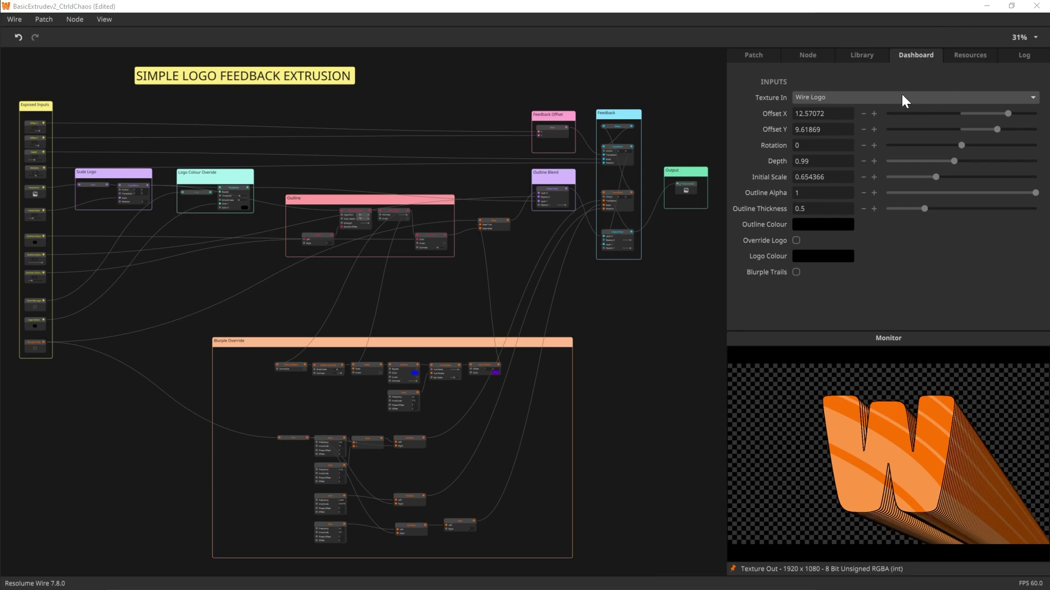
In Resolume Wire, set Offset X to about 14.05, and preview the patch with the Test Card texture and with Blurple Trails on.
{"action": "mouse_move", "coordinate": [1007, 116]}
{"action": "left_mouse_down"}
{"action": "mouse_move", "coordinate": [918, 110]}
{"action": "mouse_move", "coordinate": [1012, 124]}
{"action": "left_mouse_up"}
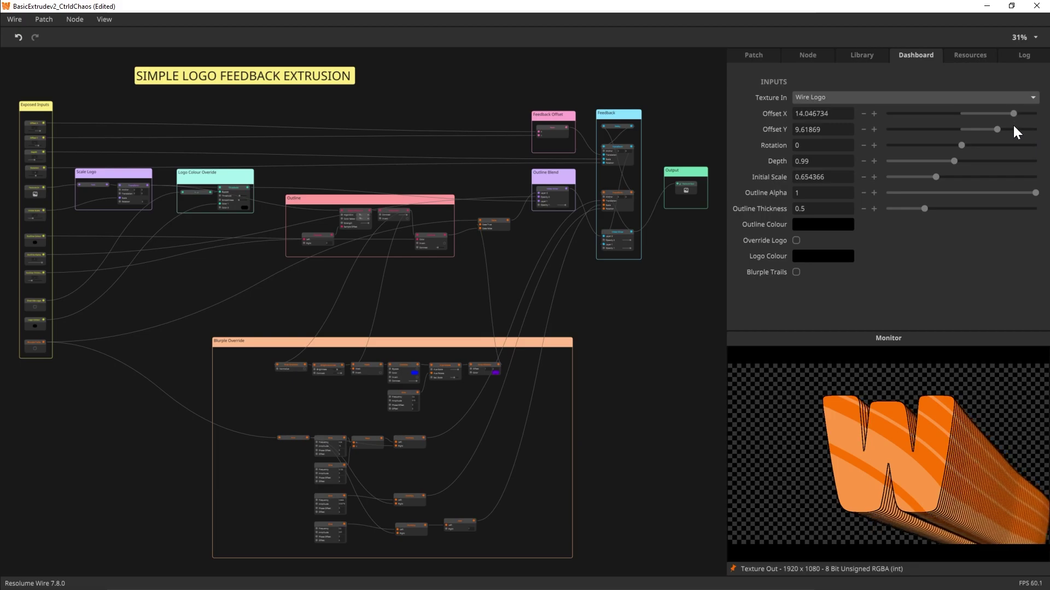
{"action": "left_click", "coordinate": [945, 97]}
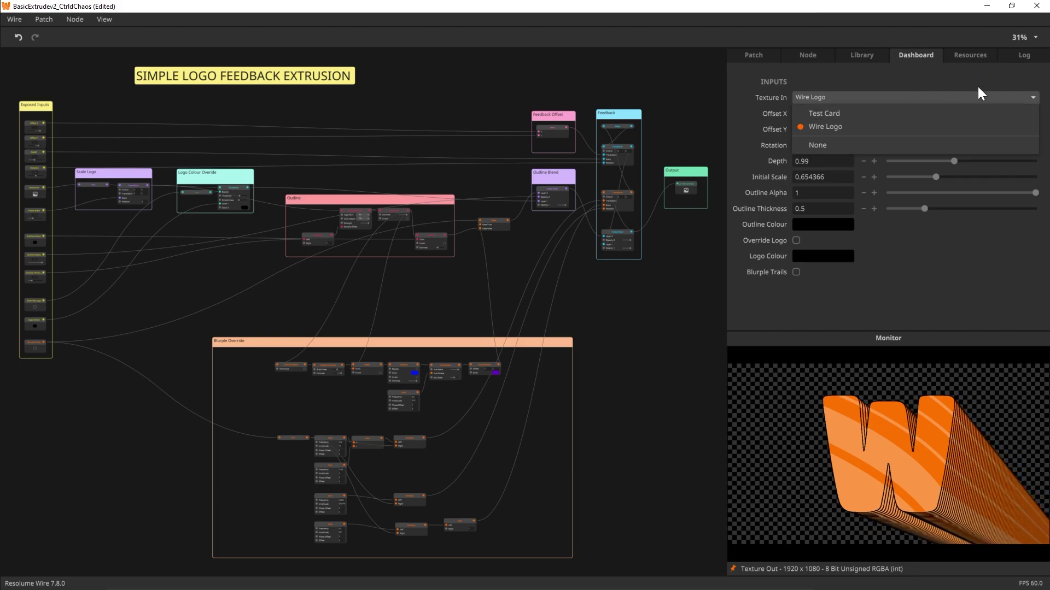
{"action": "left_click", "coordinate": [862, 112]}
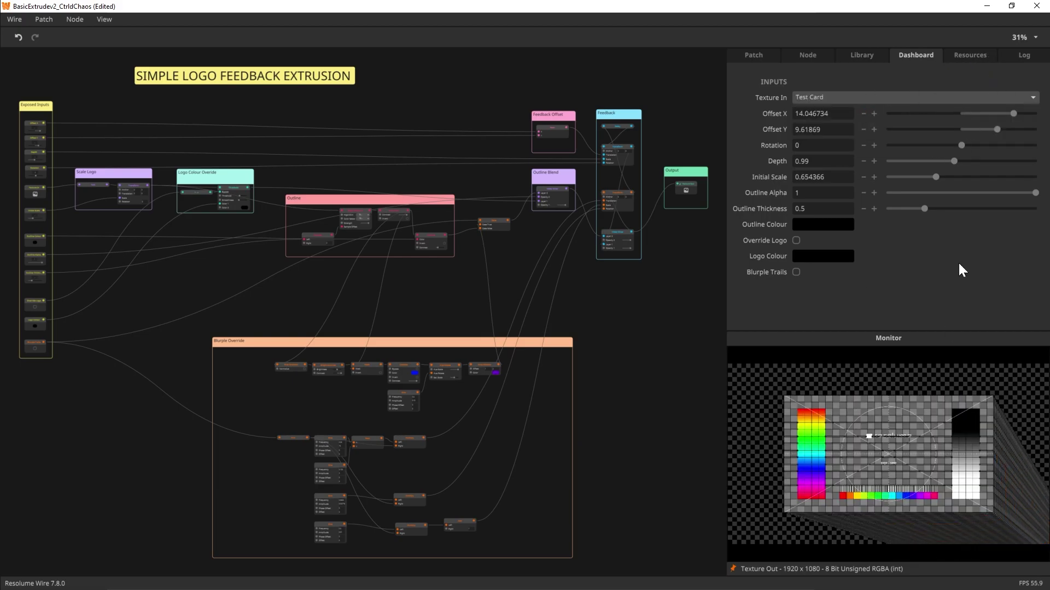
{"action": "left_click", "coordinate": [856, 99]}
{"action": "left_click", "coordinate": [836, 123]}
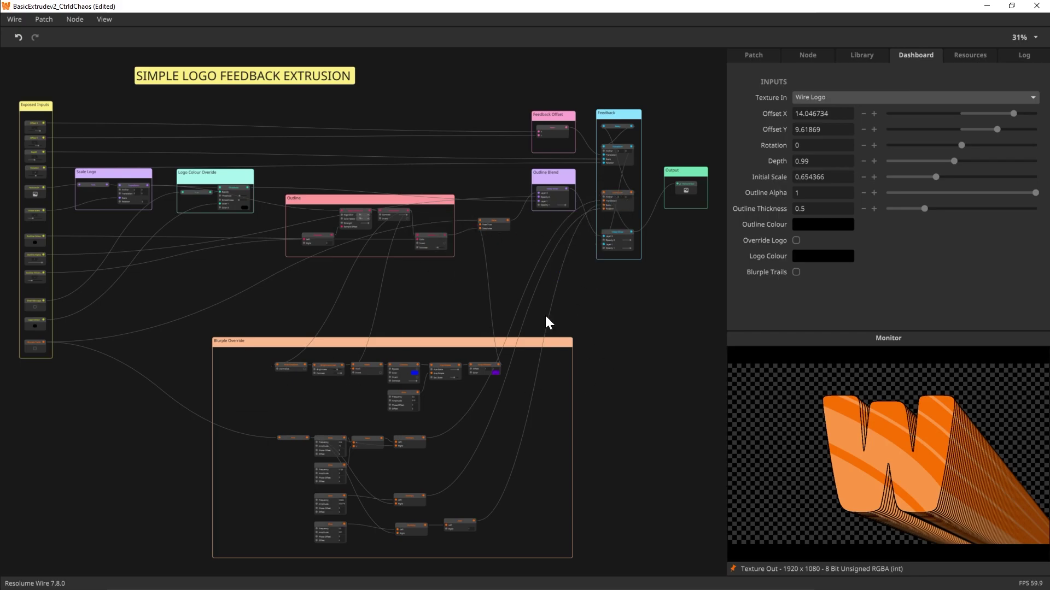
{"action": "left_click", "coordinate": [796, 271]}
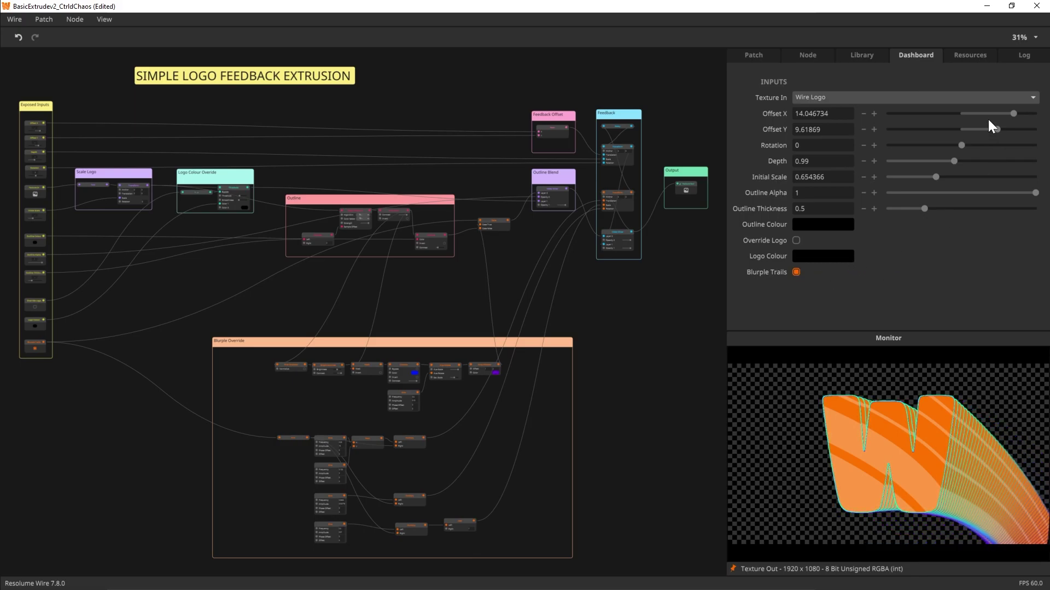
{"action": "left_click", "coordinate": [796, 272]}
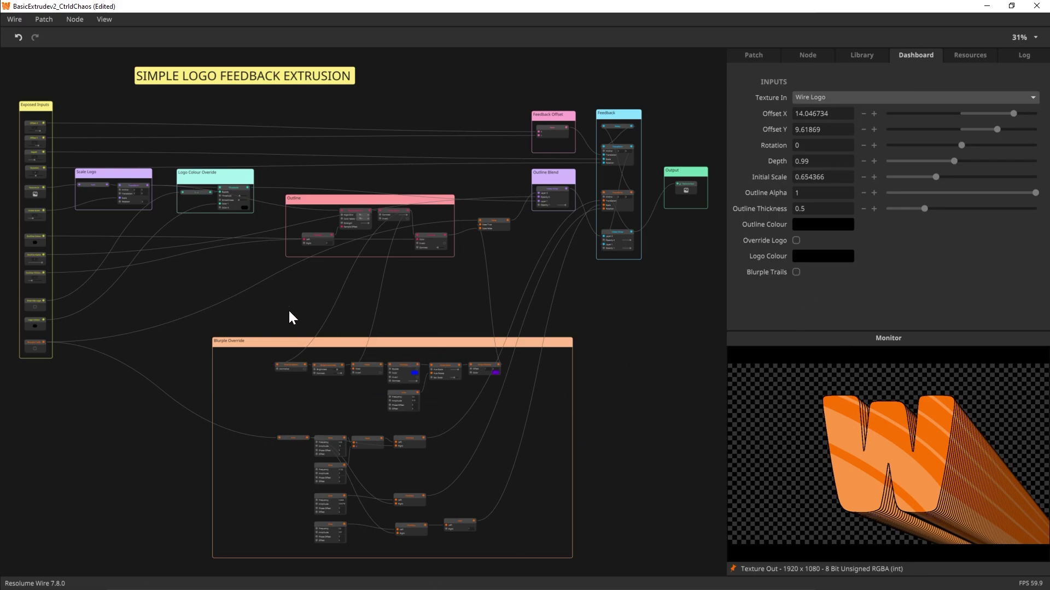
Examine the patch's Exposed Inputs group and its connections to the Scale Logo and Logo Colour Override groups.
{"action": "left_click_drag", "start_coordinate": [204, 290], "coordinate": [481, 382]}
{"action": "scroll", "coordinate": [510, 387], "scroll_direction": "up", "scroll_amount": 5}
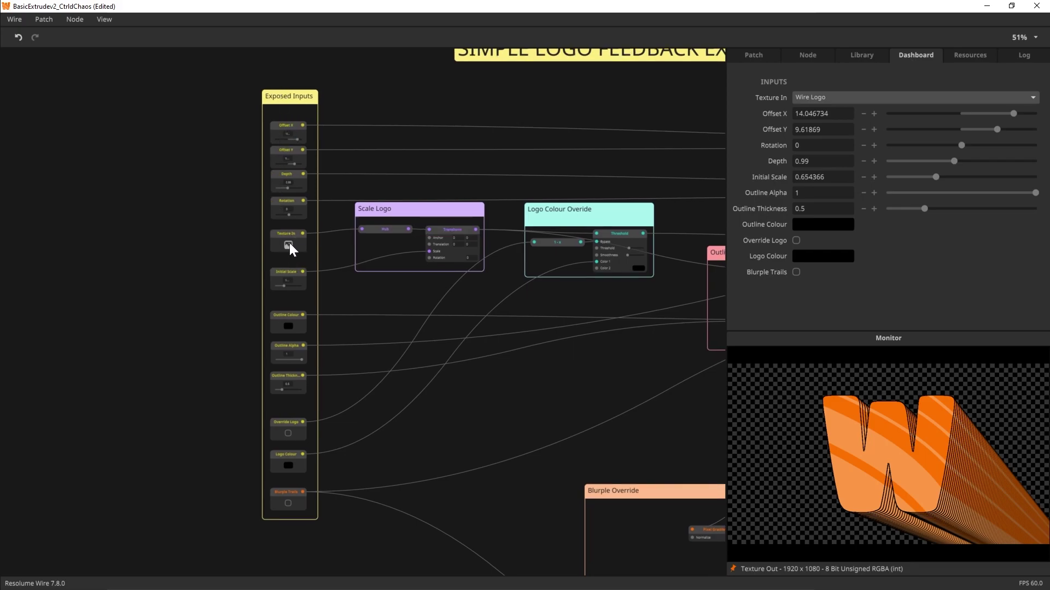
{"action": "scroll", "coordinate": [246, 243], "scroll_direction": "up", "scroll_amount": 3}
{"action": "scroll", "coordinate": [283, 226], "scroll_direction": "down", "scroll_amount": 1}
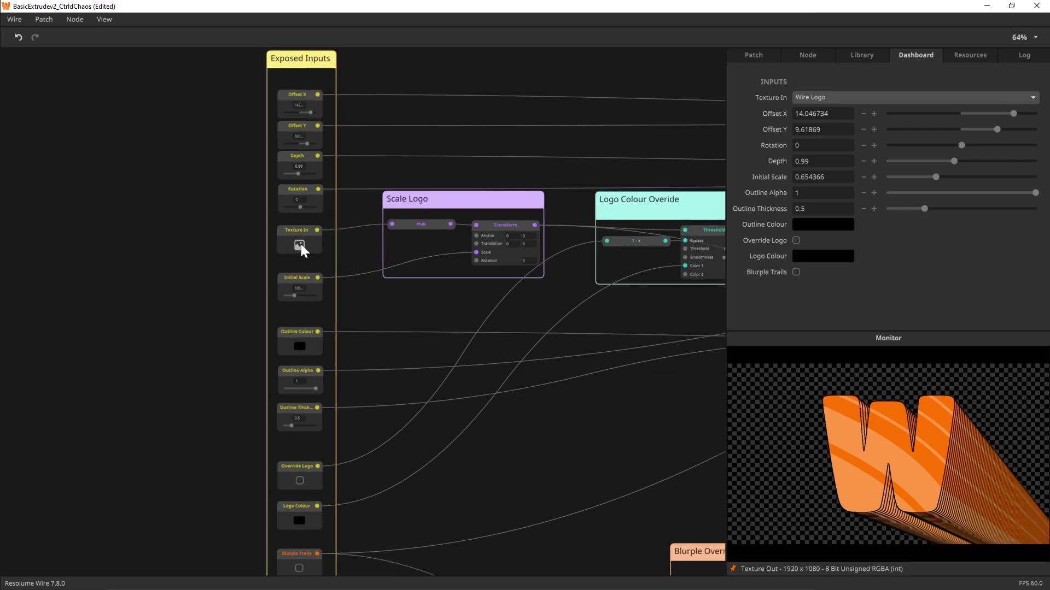
{"action": "scroll", "coordinate": [301, 245], "scroll_direction": "down", "scroll_amount": 1}
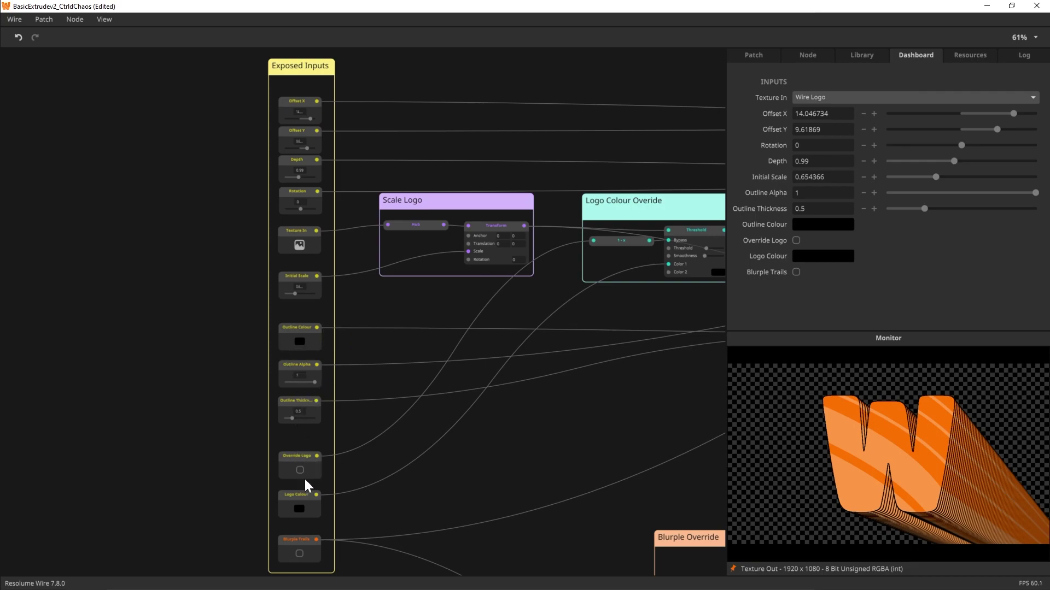
{"action": "scroll", "coordinate": [633, 407], "scroll_direction": "right", "scroll_amount": 5}
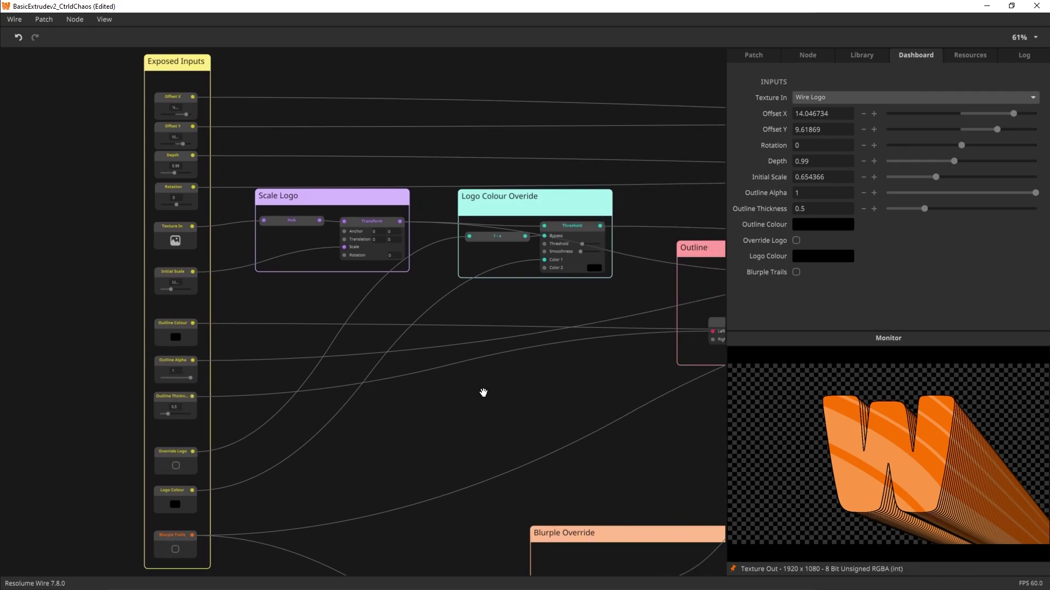
{"action": "scroll", "coordinate": [429, 375], "scroll_direction": "left", "scroll_amount": 2}
Select the Scale Logo group and demonstrate it by raising the patch's Initial Scale to about 0.93.
{"action": "left_click", "coordinate": [288, 180]}
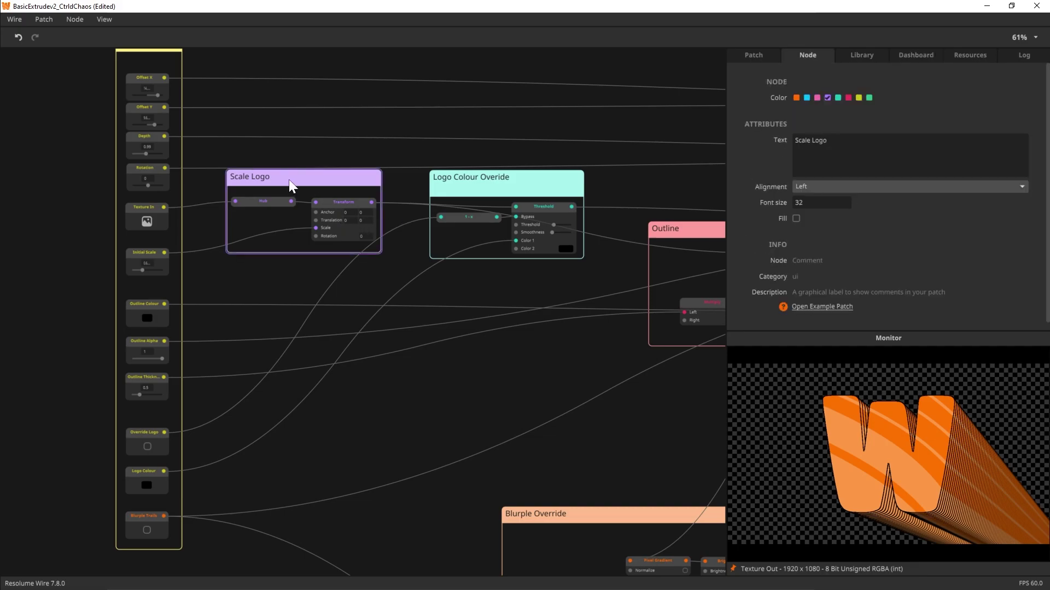
{"action": "left_click", "coordinate": [920, 56]}
{"action": "mouse_move", "coordinate": [941, 179]}
{"action": "left_mouse_down"}
{"action": "mouse_move", "coordinate": [923, 177]}
{"action": "mouse_move", "coordinate": [950, 186]}
{"action": "mouse_move", "coordinate": [932, 191]}
{"action": "mouse_move", "coordinate": [947, 190]}
{"action": "mouse_move", "coordinate": [941, 184]}
{"action": "left_mouse_up"}
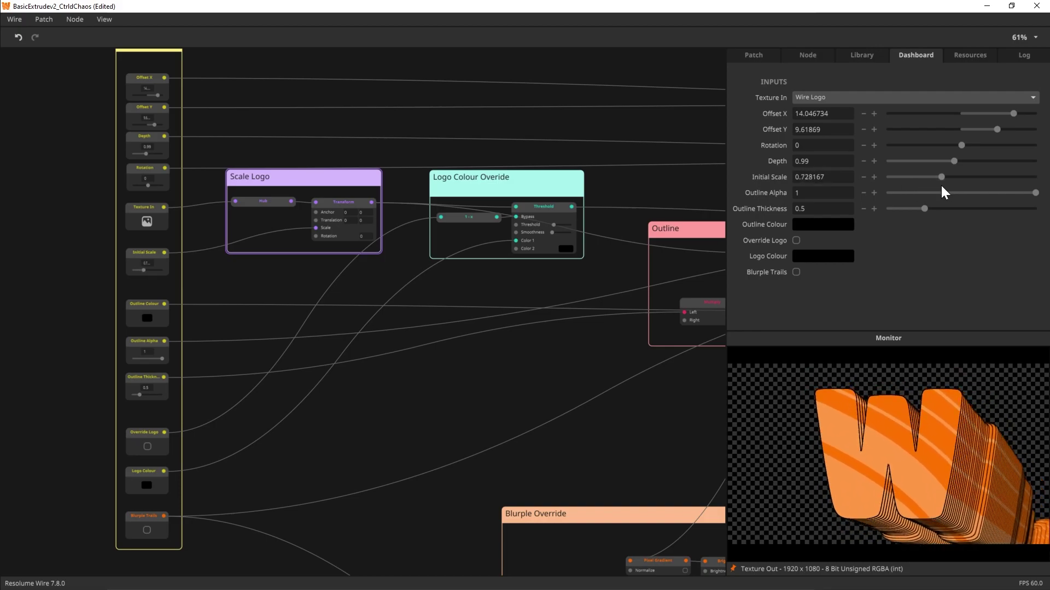
{"action": "left_click_drag", "start_coordinate": [548, 376], "coordinate": [479, 381]}
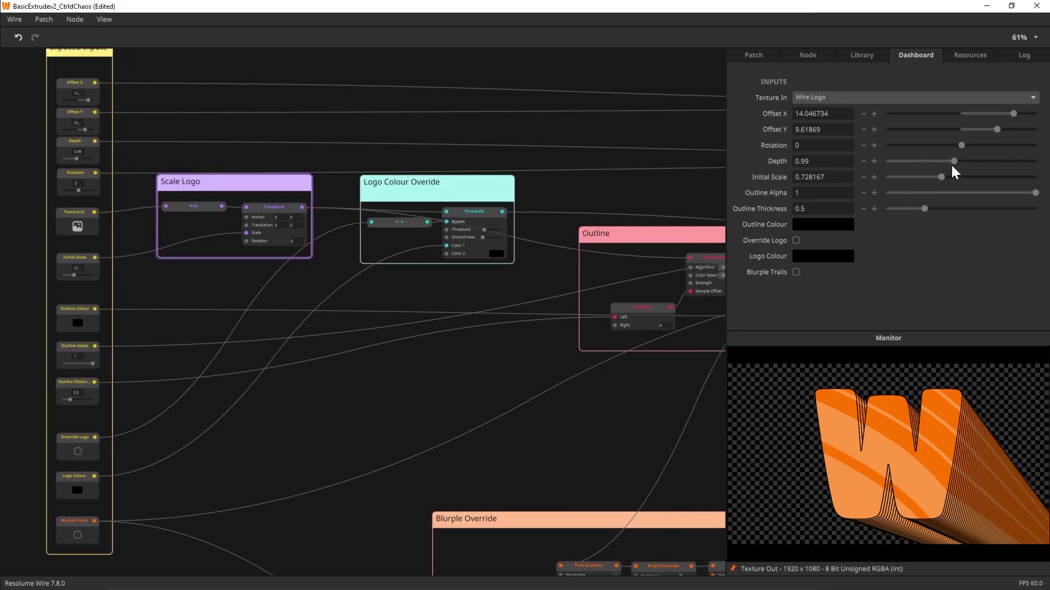
{"action": "left_click_drag", "start_coordinate": [947, 176], "coordinate": [957, 176]}
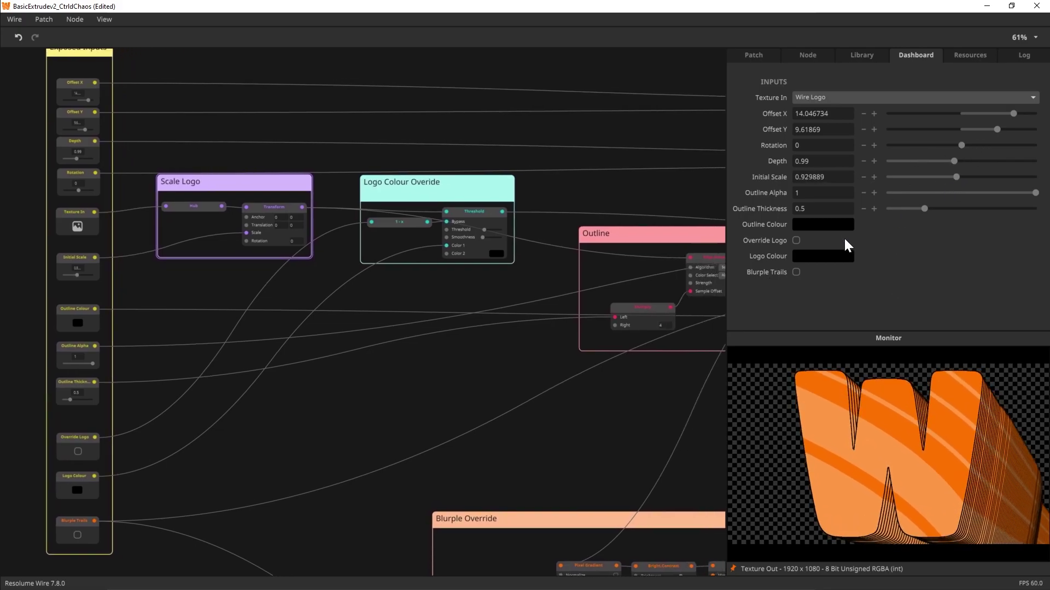
Move the Output group farther away from the Feedback group to leave space along their connecting wire.
{"action": "scroll", "coordinate": [527, 445], "scroll_direction": "right", "scroll_amount": 5}
{"action": "scroll", "coordinate": [492, 427], "scroll_direction": "down", "scroll_amount": 2}
{"action": "scroll", "coordinate": [383, 426], "scroll_direction": "right", "scroll_amount": 5}
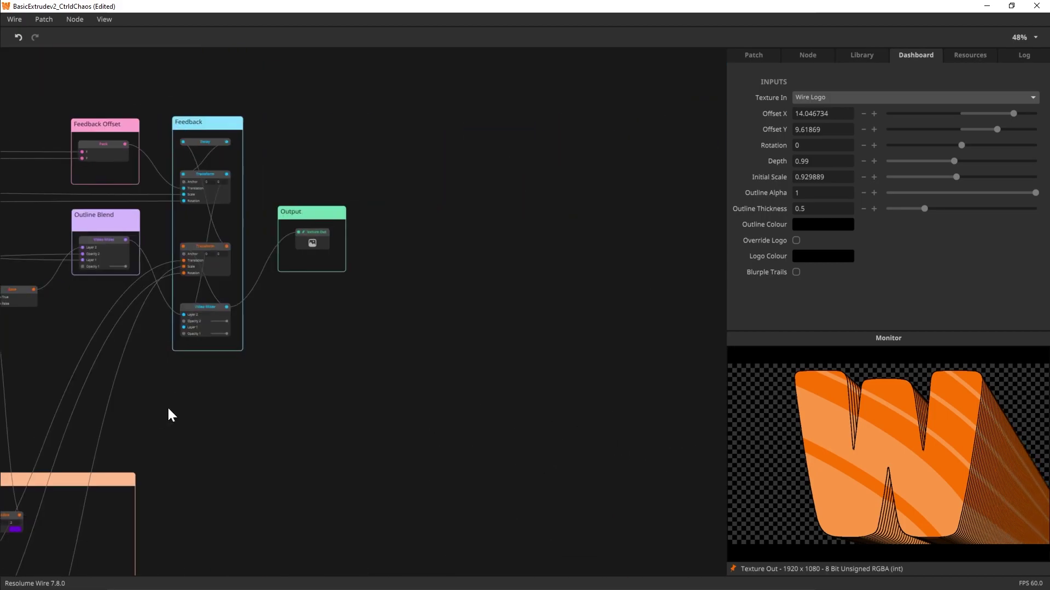
{"action": "scroll", "coordinate": [162, 417], "scroll_direction": "left", "scroll_amount": 5}
{"action": "left_click_drag", "start_coordinate": [425, 191], "coordinate": [505, 314]}
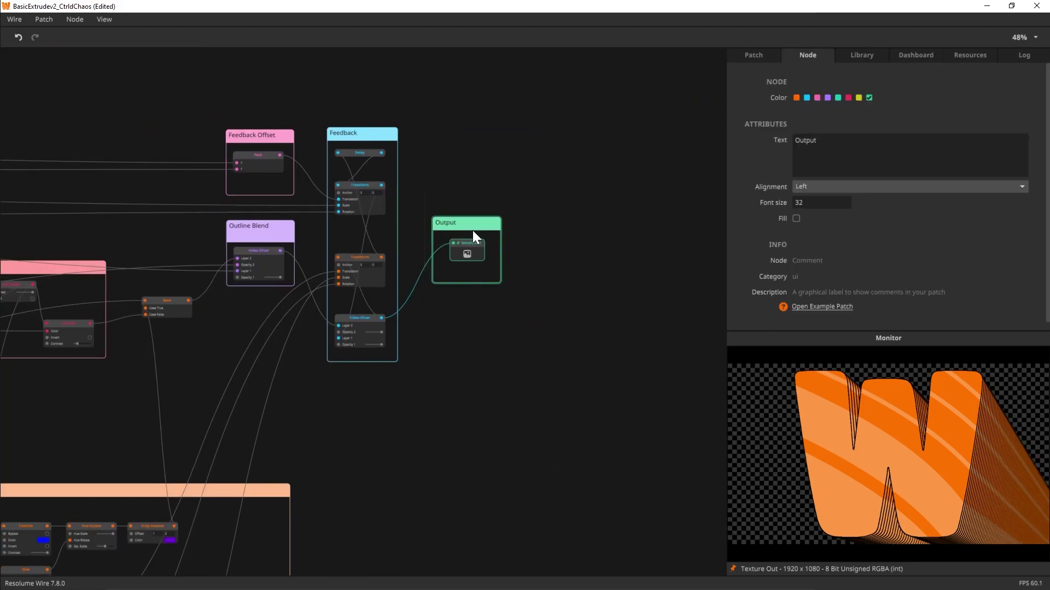
{"action": "left_click_drag", "start_coordinate": [473, 231], "coordinate": [595, 247]}
Insert a Transform node on the wire between the Feedback group's Video Mixer and the Texture Out node.
{"action": "right_click", "coordinate": [474, 287]}
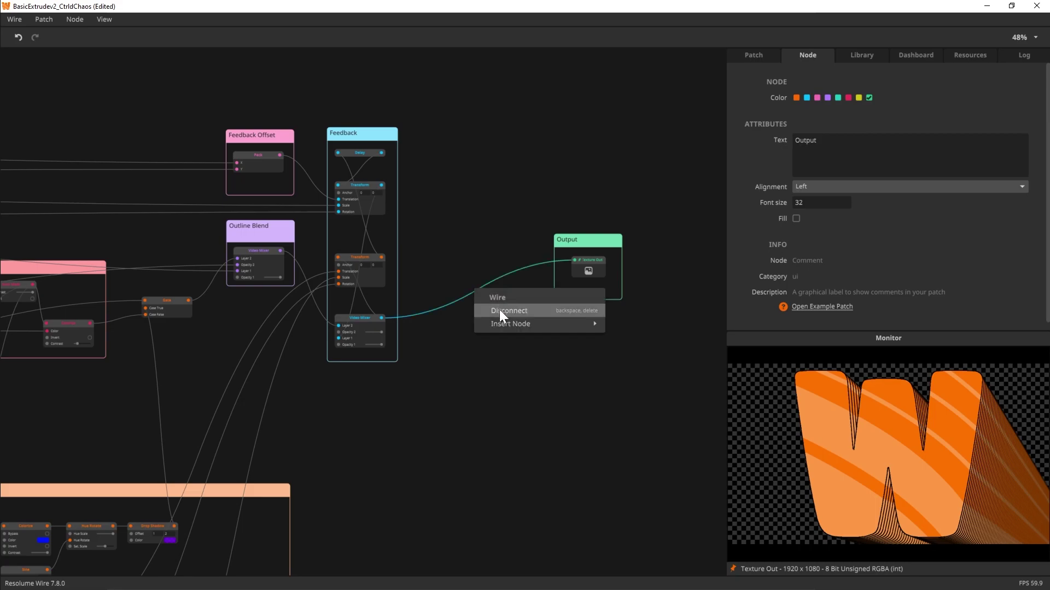
{"action": "mouse_move", "coordinate": [507, 324]}
{"action": "mouse_move", "coordinate": [651, 307]}
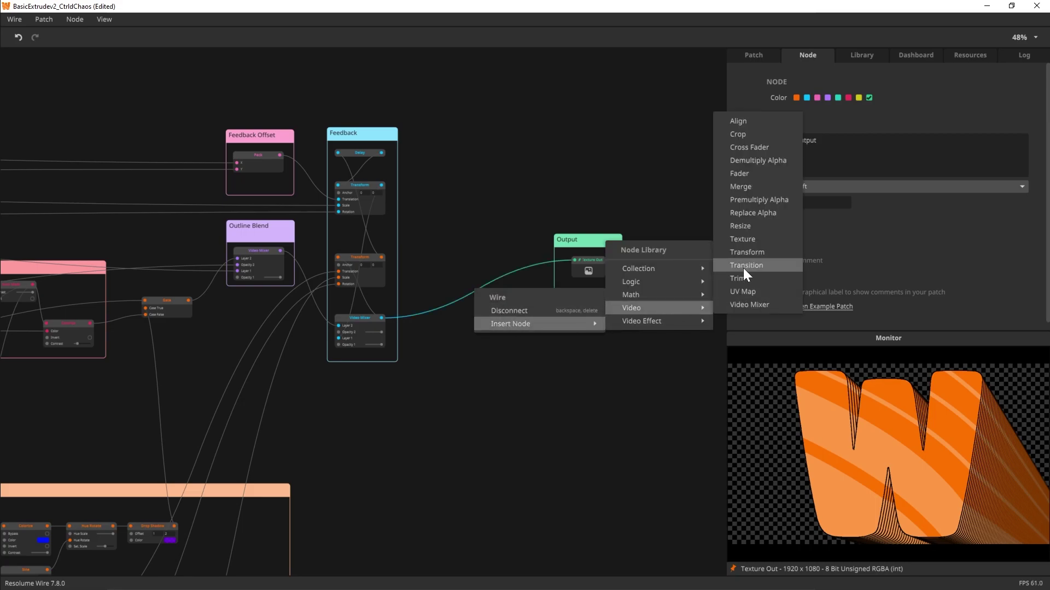
{"action": "left_click", "coordinate": [747, 252]}
{"action": "scroll", "coordinate": [471, 318], "scroll_direction": "up", "scroll_amount": 2}
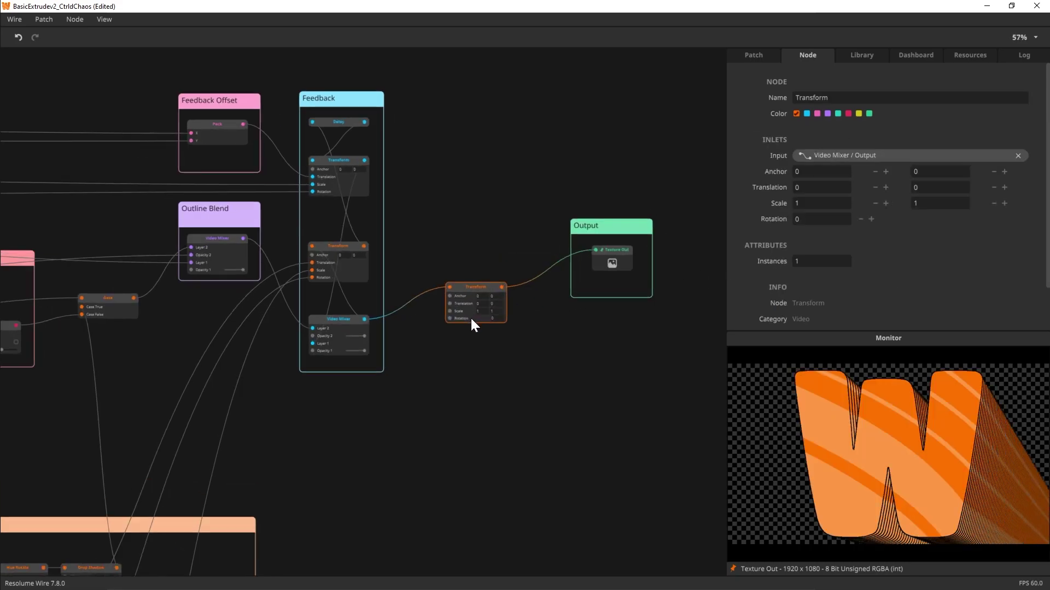
Set both scale values of the inserted Transform node to 0.5.
{"action": "scroll", "coordinate": [471, 321], "scroll_direction": "up", "scroll_amount": 4}
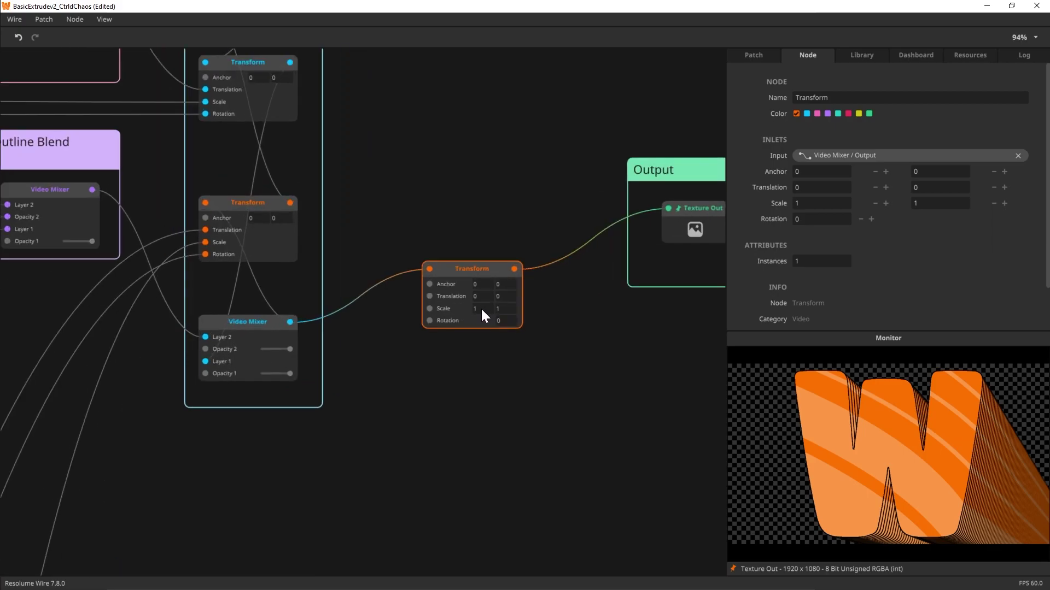
{"action": "type", "text": "0.5"}
{"action": "key", "text": "Tab"}
{"action": "type", "text": "0.5"}
{"action": "key", "text": "Tab"}
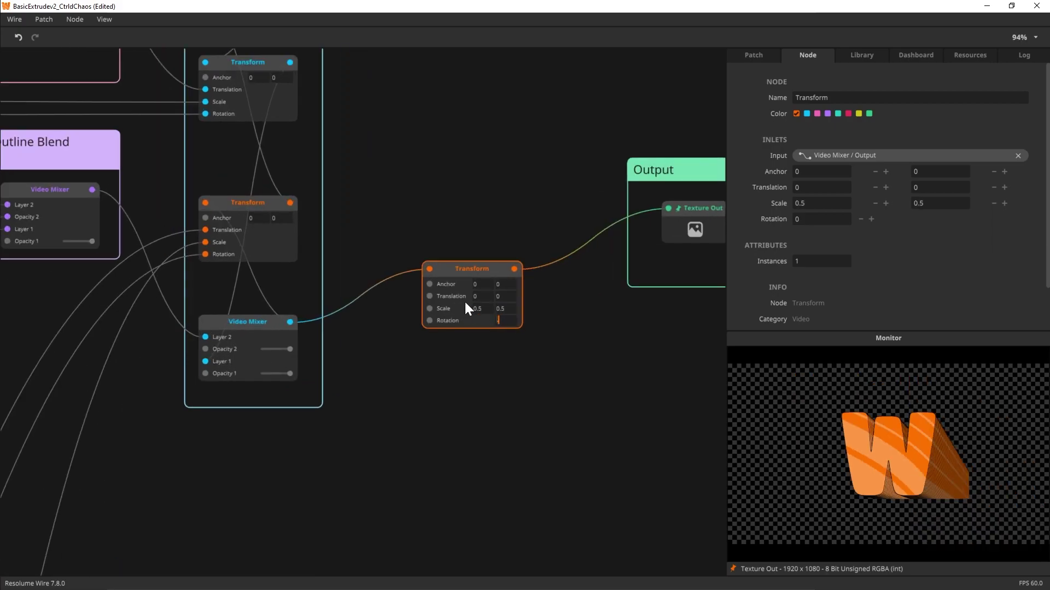
{"action": "left_click", "coordinate": [535, 409]}
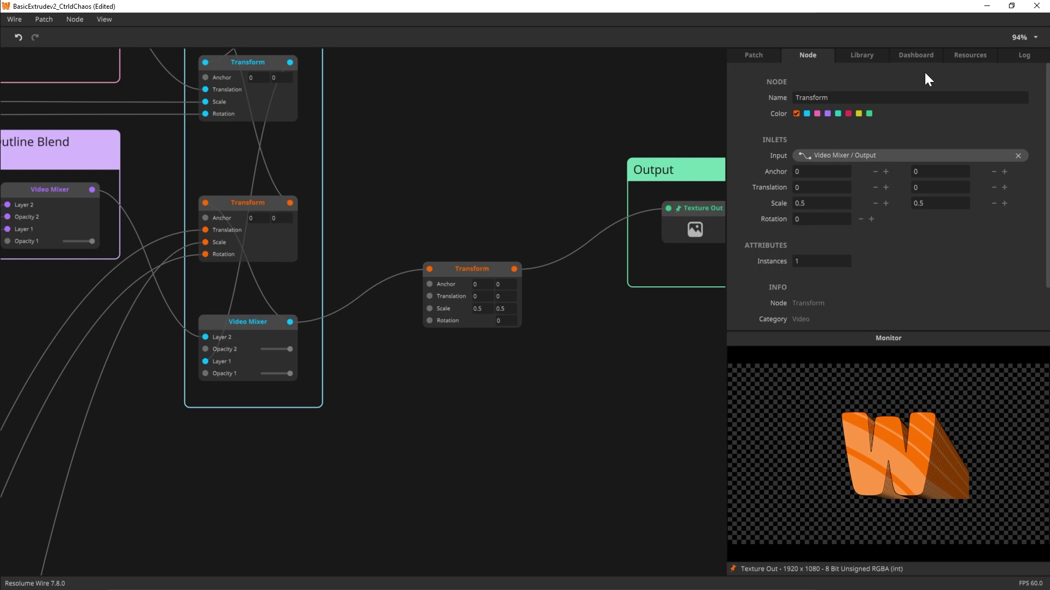
Raise the patch's Initial Scale to about 1.34, and delete the inserted Transform node before the Output group.
{"action": "left_click", "coordinate": [927, 56]}
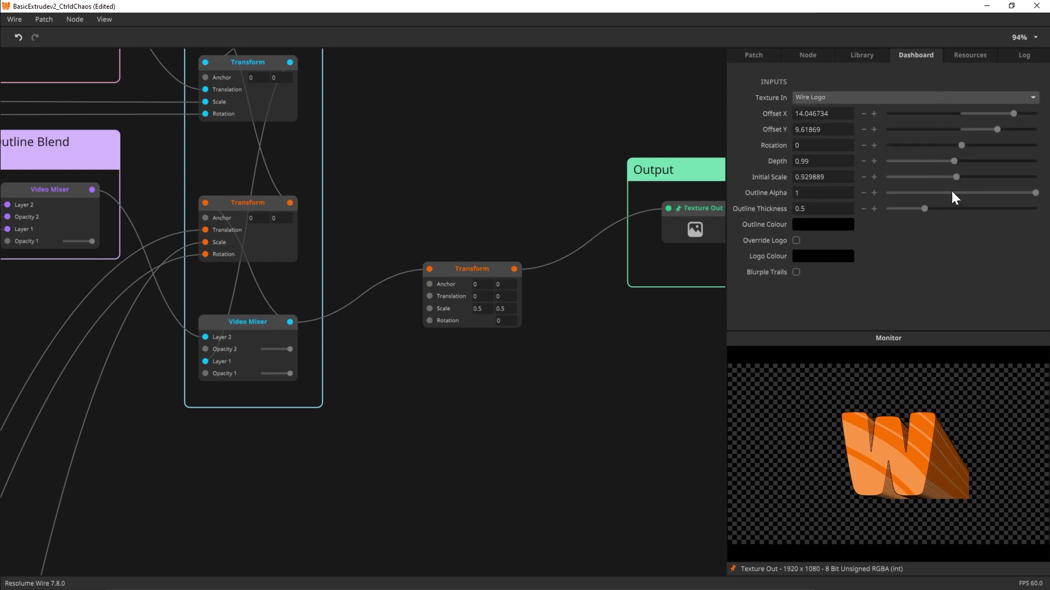
{"action": "left_click_drag", "start_coordinate": [961, 177], "coordinate": [986, 183]}
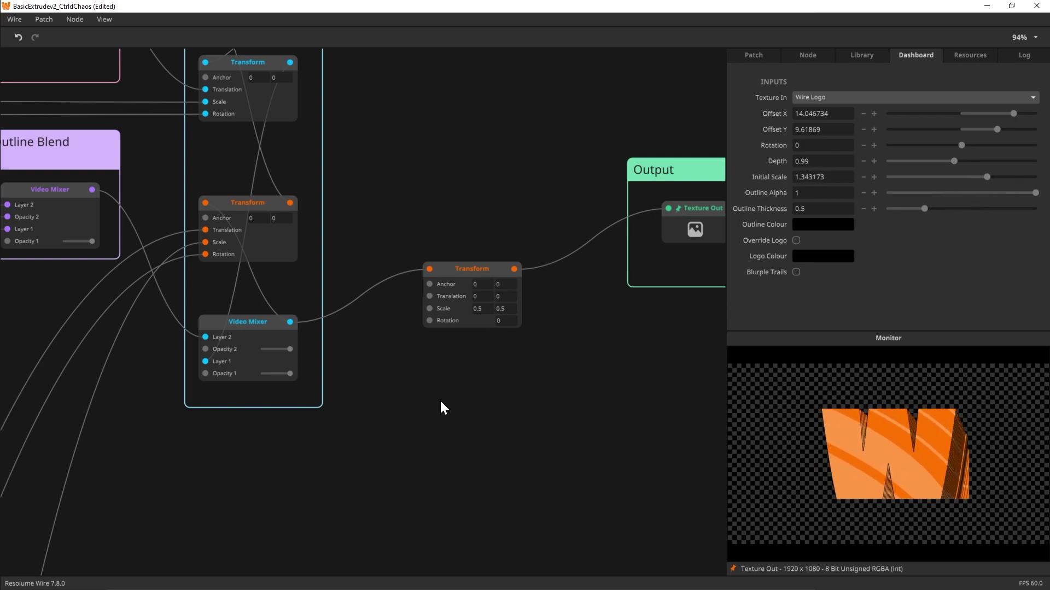
{"action": "left_click_drag", "start_coordinate": [471, 268], "coordinate": [464, 271]}
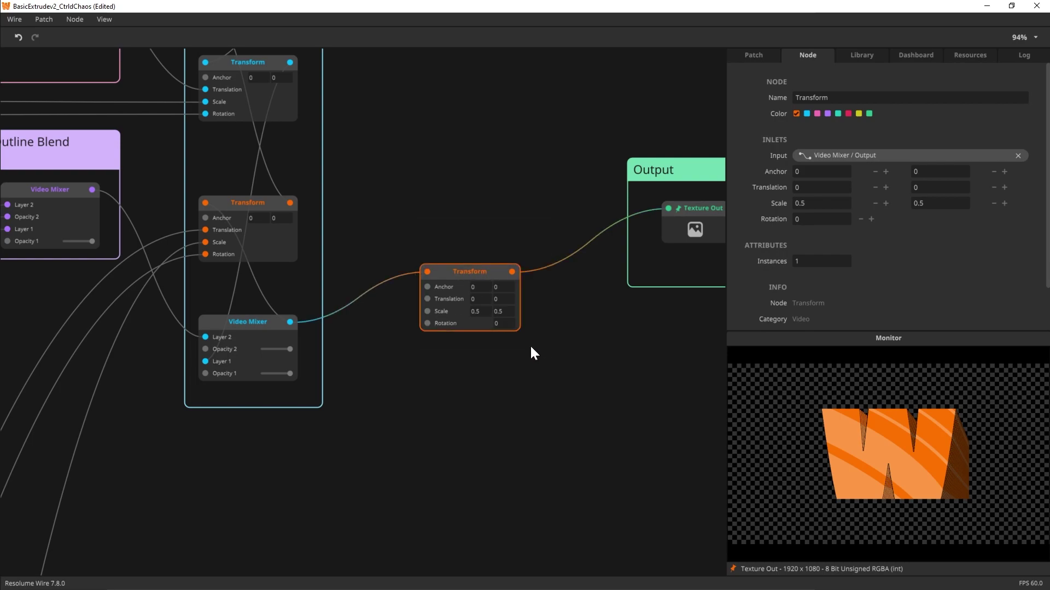
{"action": "key", "text": "Delete"}
Lower the patch's Initial Scale to about 0.81.
{"action": "scroll", "coordinate": [565, 345], "scroll_direction": "down", "scroll_amount": 1}
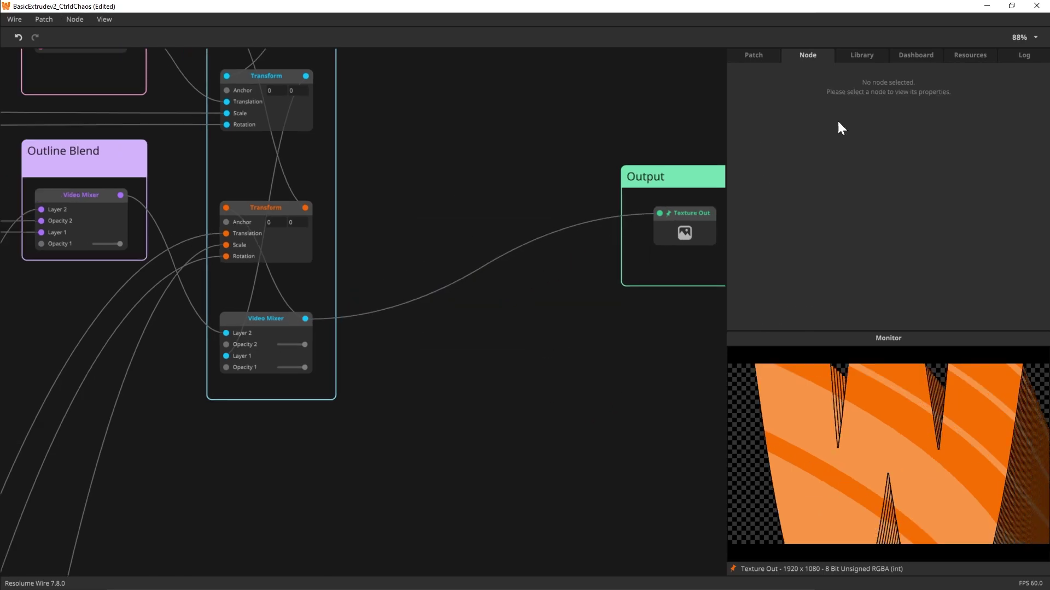
{"action": "left_click", "coordinate": [911, 59]}
{"action": "left_click_drag", "start_coordinate": [989, 178], "coordinate": [946, 206]}
Examine the Threshold node in the Logo Colour Override group and its Color 1 connection from the Logo Colour input.
{"action": "left_click_drag", "start_coordinate": [361, 497], "coordinate": [700, 431]}
{"action": "scroll", "coordinate": [473, 463], "scroll_direction": "down", "scroll_amount": 1}
{"action": "scroll", "coordinate": [474, 463], "scroll_direction": "down", "scroll_amount": 1}
{"action": "left_click_drag", "start_coordinate": [386, 438], "coordinate": [540, 431]}
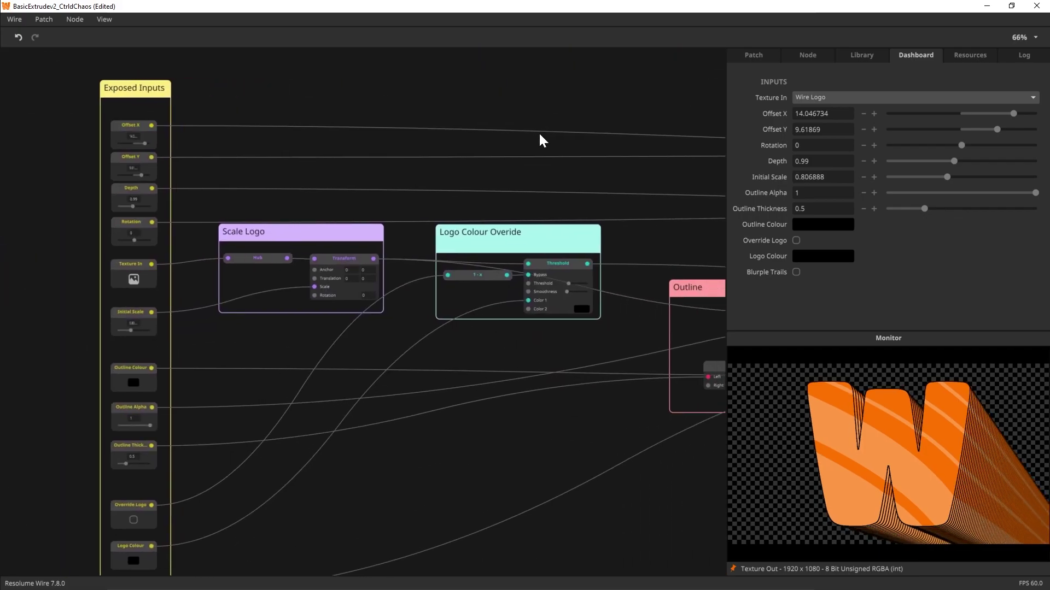
{"action": "left_click", "coordinate": [512, 236]}
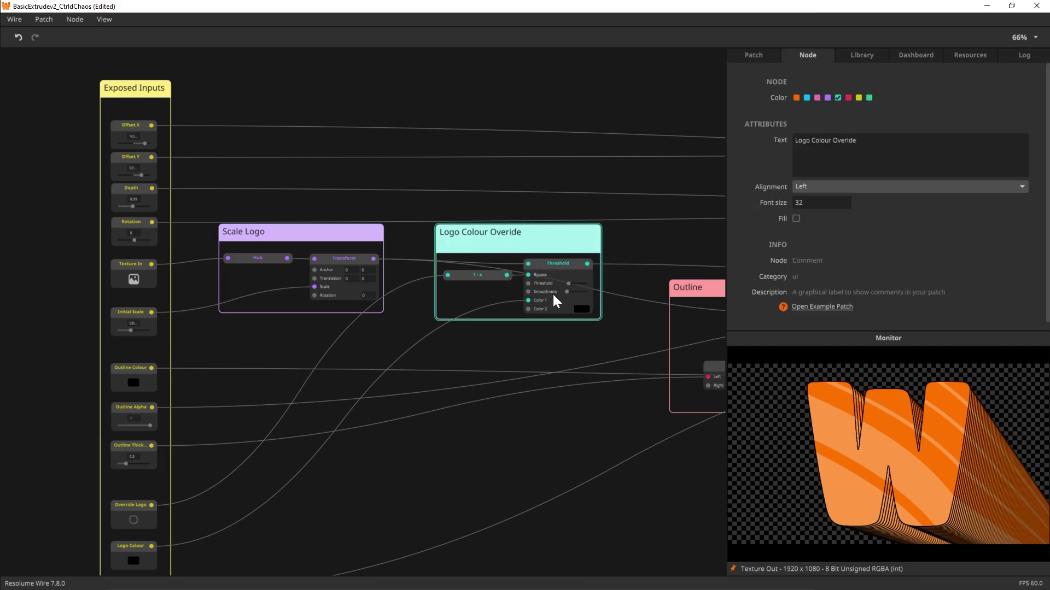
{"action": "left_click", "coordinate": [564, 272]}
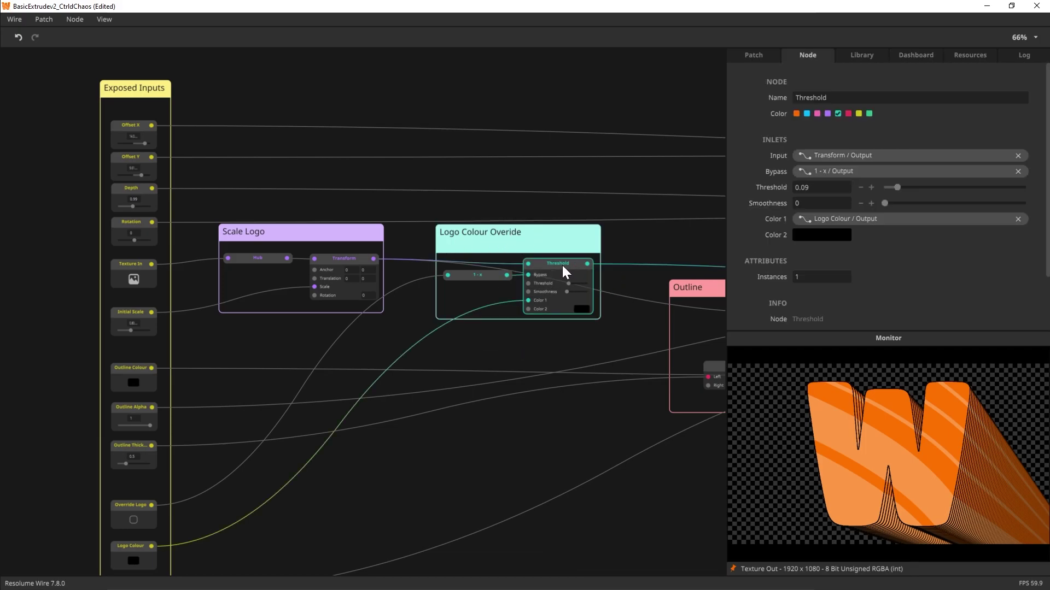
{"action": "left_click_drag", "start_coordinate": [541, 348], "coordinate": [588, 293]}
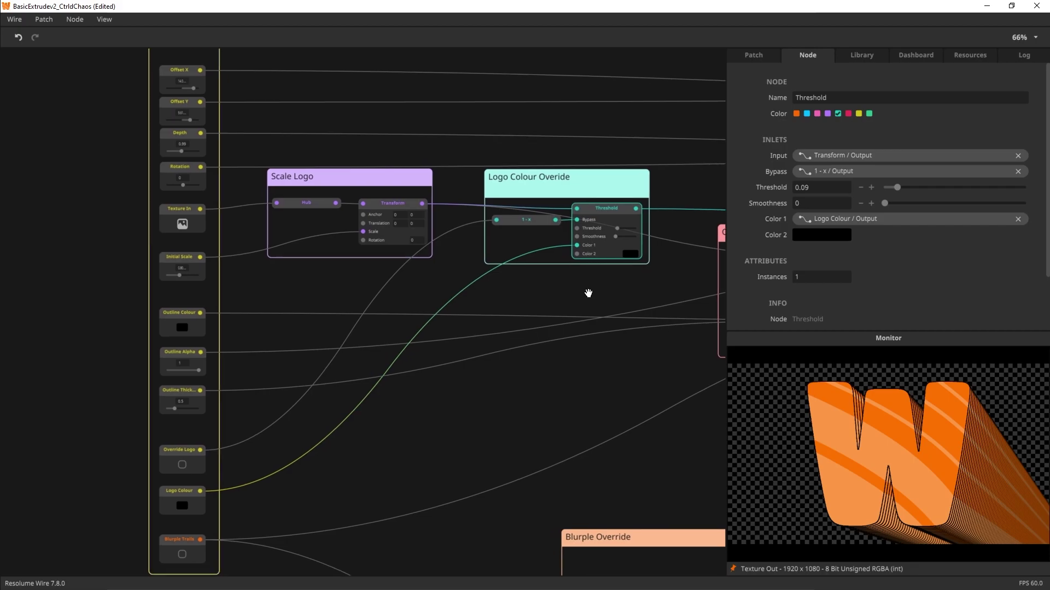
{"action": "mouse_move", "coordinate": [577, 245]}
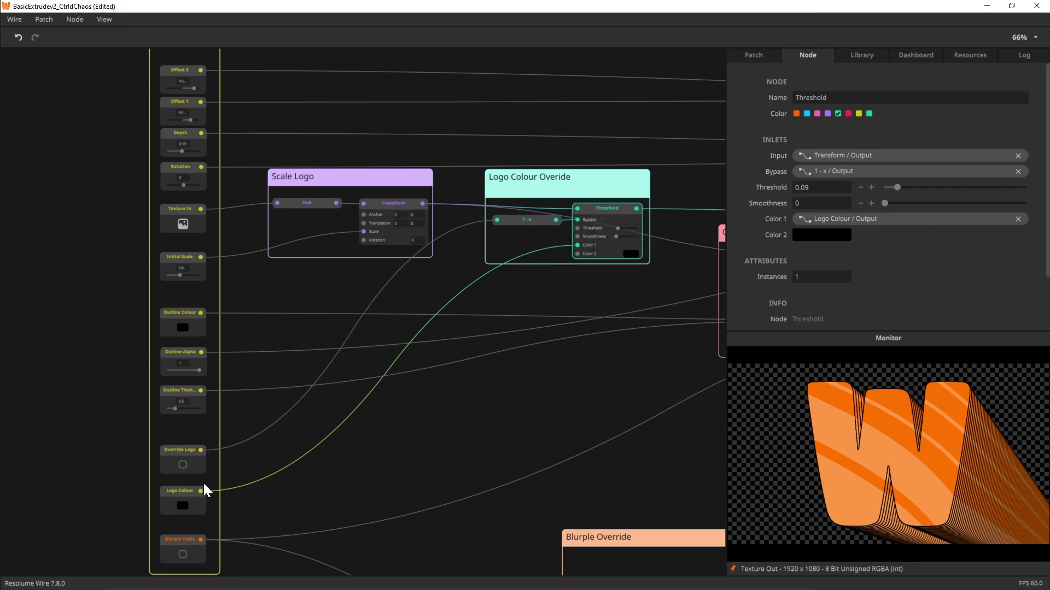
Inspect the 1 - x node feeding the Threshold node's Bypass, and view the Threshold node's inlet visibility options.
{"action": "left_click", "coordinate": [531, 222]}
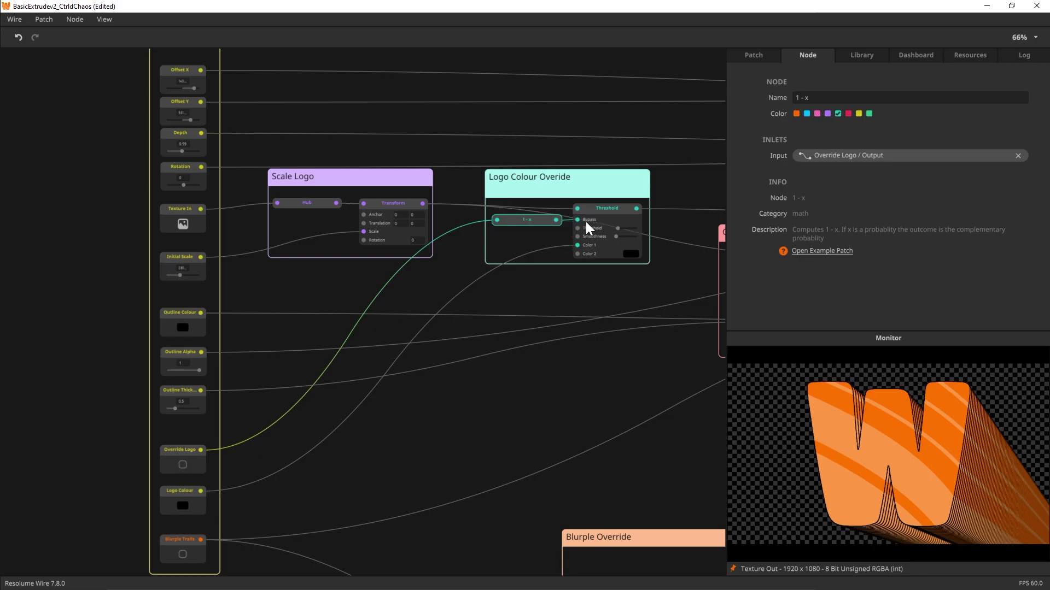
{"action": "scroll", "coordinate": [587, 222], "scroll_direction": "up", "scroll_amount": 5}
{"action": "scroll", "coordinate": [573, 271], "scroll_direction": "right", "scroll_amount": 4}
{"action": "scroll", "coordinate": [573, 271], "scroll_direction": "up", "scroll_amount": 1}
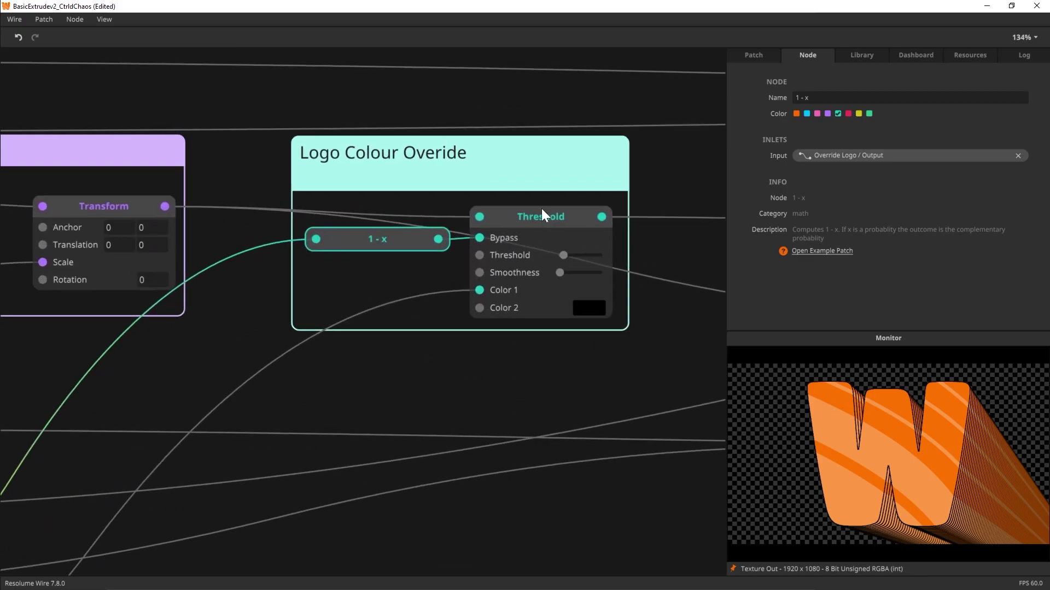
{"action": "left_click", "coordinate": [548, 221]}
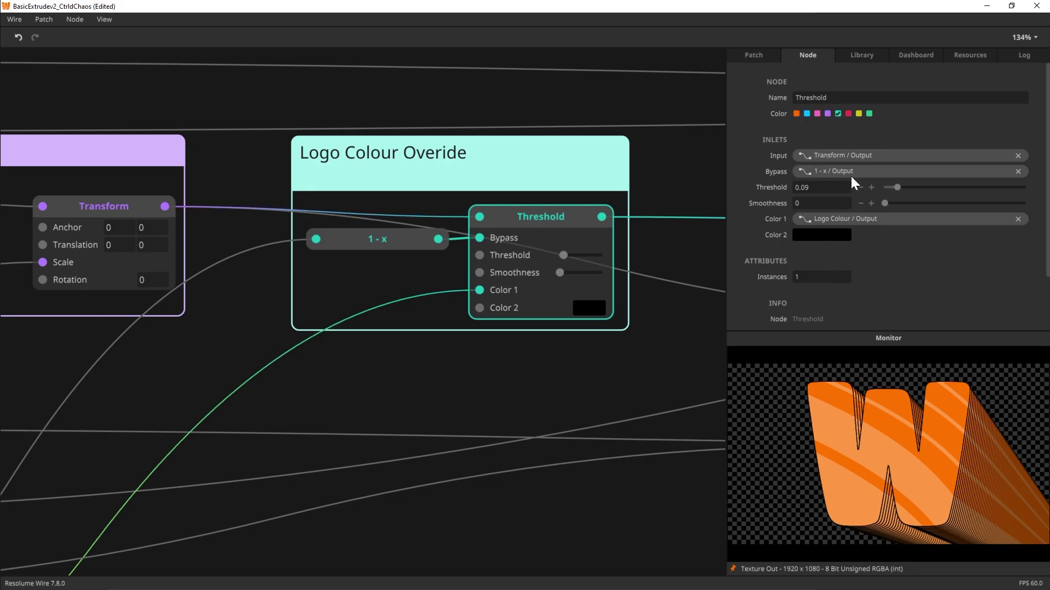
{"action": "right_click", "coordinate": [543, 224]}
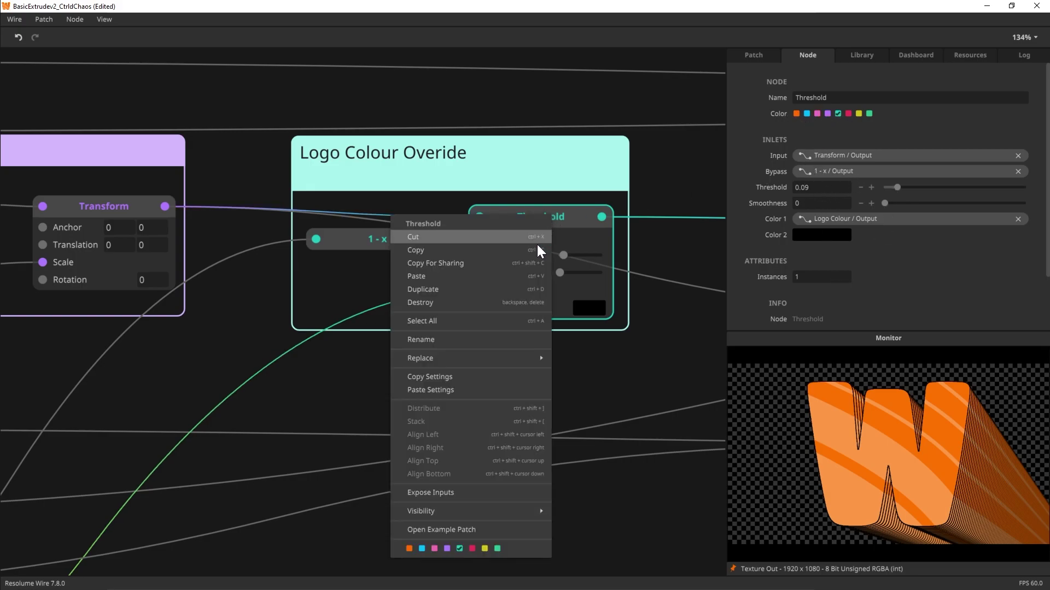
{"action": "mouse_move", "coordinate": [476, 513]}
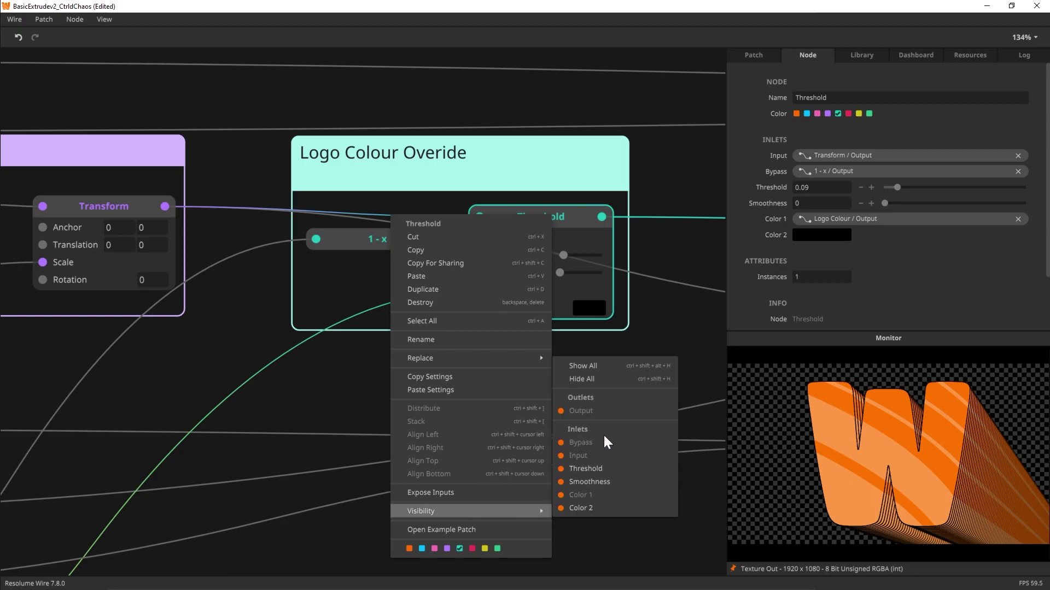
{"action": "left_click", "coordinate": [350, 417]}
Trace the connection from the Override Logo input through the 1 - x node to the Threshold node's Bypass inlet.
{"action": "scroll", "coordinate": [367, 399], "scroll_direction": "down", "scroll_amount": 1}
{"action": "left_click", "coordinate": [377, 265]}
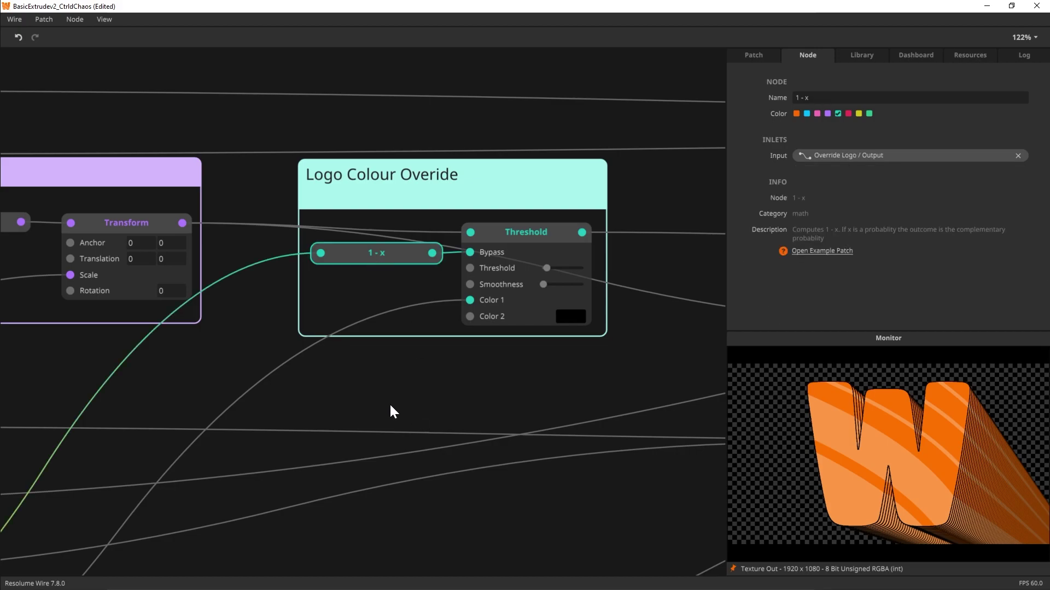
{"action": "left_click_drag", "start_coordinate": [392, 398], "coordinate": [568, 333]}
{"action": "scroll", "coordinate": [559, 330], "scroll_direction": "down", "scroll_amount": 4}
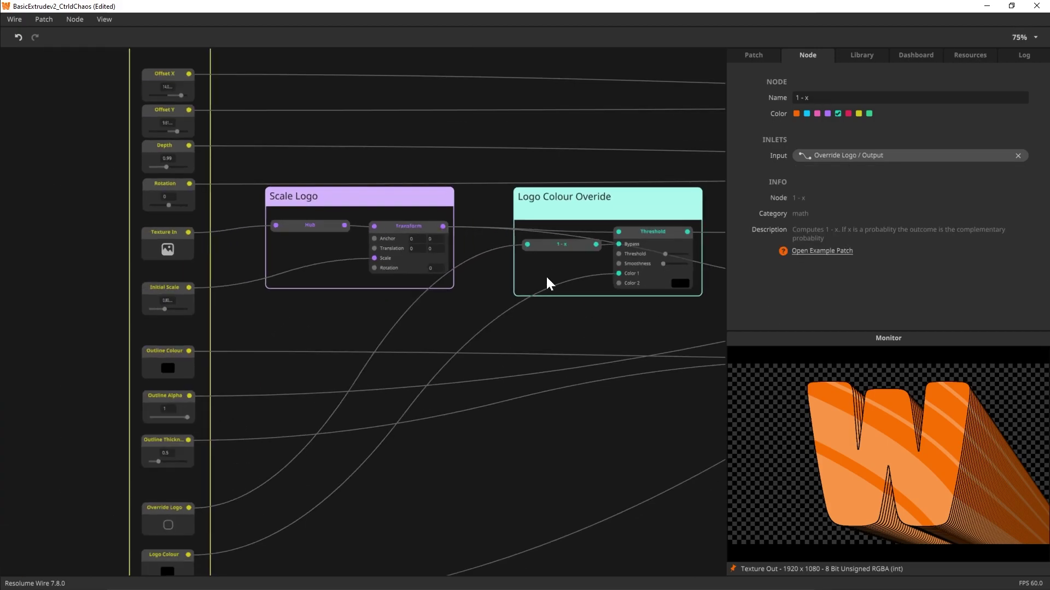
{"action": "left_click", "coordinate": [568, 247]}
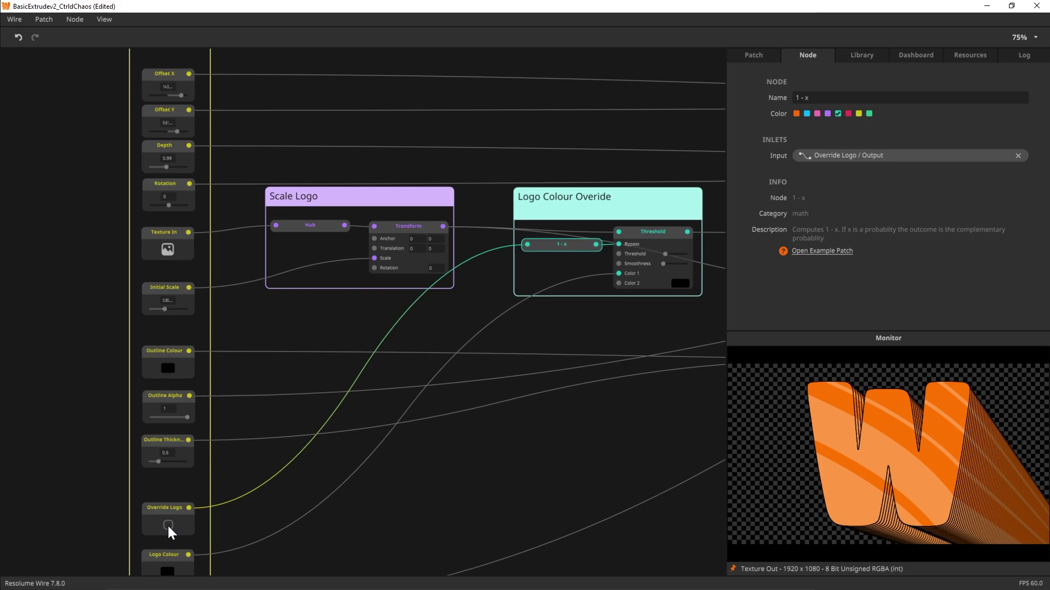
{"action": "mouse_move", "coordinate": [635, 244]}
Examine the Outline group's Edge Detection node, including its Transform input and Sample Offset inlet.
{"action": "left_click_drag", "start_coordinate": [633, 345], "coordinate": [490, 340]}
{"action": "scroll", "coordinate": [546, 316], "scroll_direction": "right", "scroll_amount": 5}
{"action": "scroll", "coordinate": [547, 316], "scroll_direction": "down", "scroll_amount": 1}
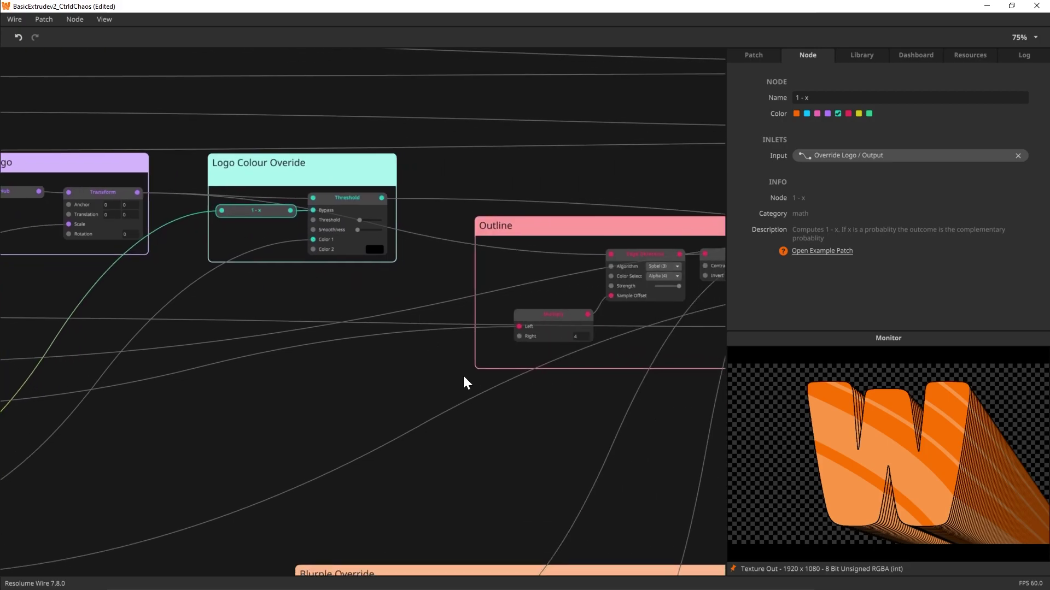
{"action": "scroll", "coordinate": [433, 386], "scroll_direction": "right", "scroll_amount": 3}
{"action": "scroll", "coordinate": [394, 379], "scroll_direction": "down", "scroll_amount": 3}
{"action": "left_click_drag", "start_coordinate": [392, 399], "coordinate": [548, 410]}
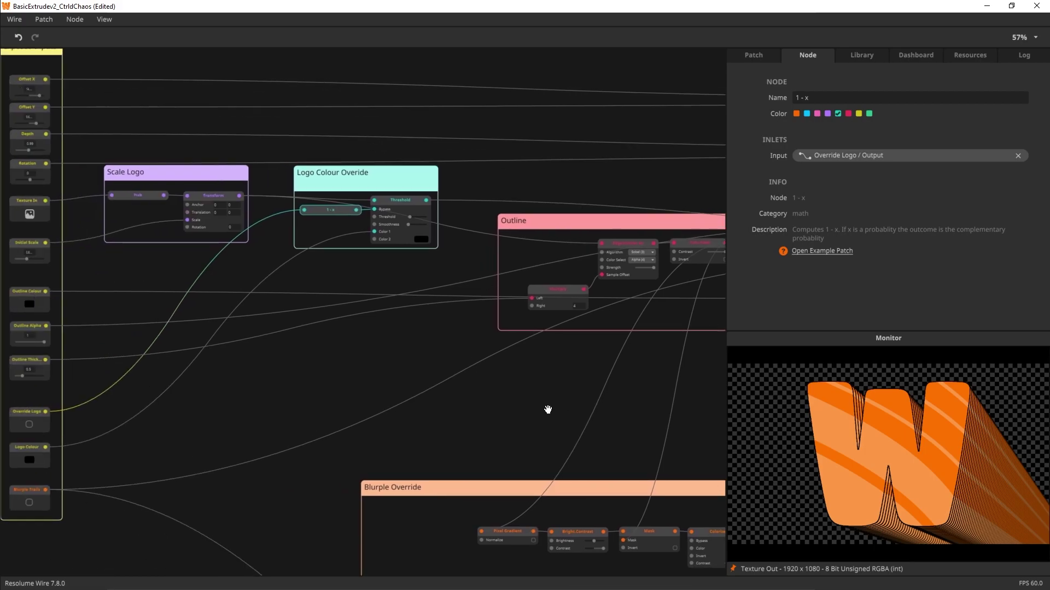
{"action": "left_click", "coordinate": [625, 245]}
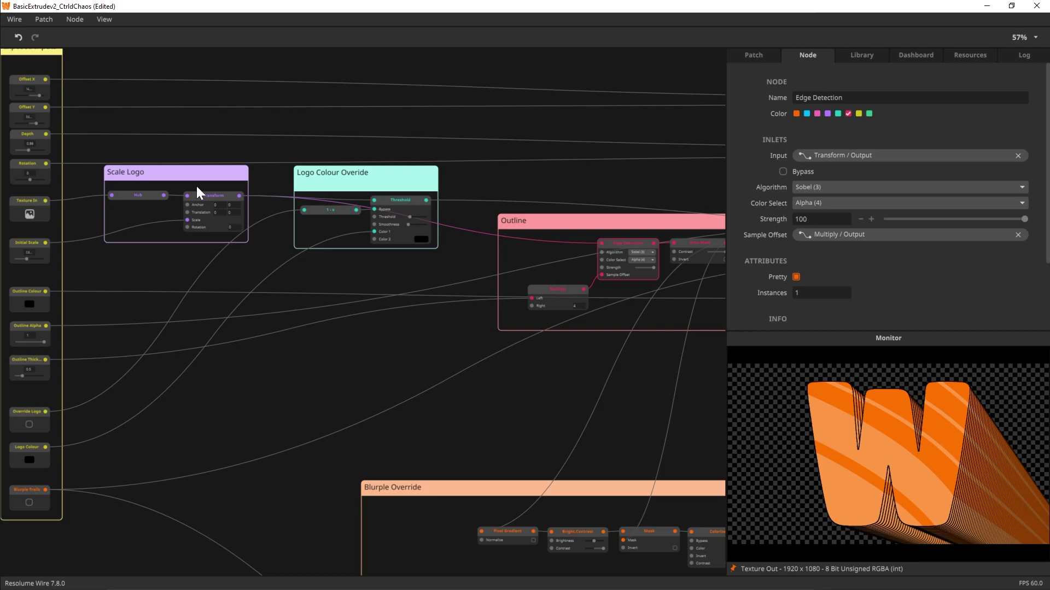
{"action": "scroll", "coordinate": [627, 279], "scroll_direction": "up", "scroll_amount": 5}
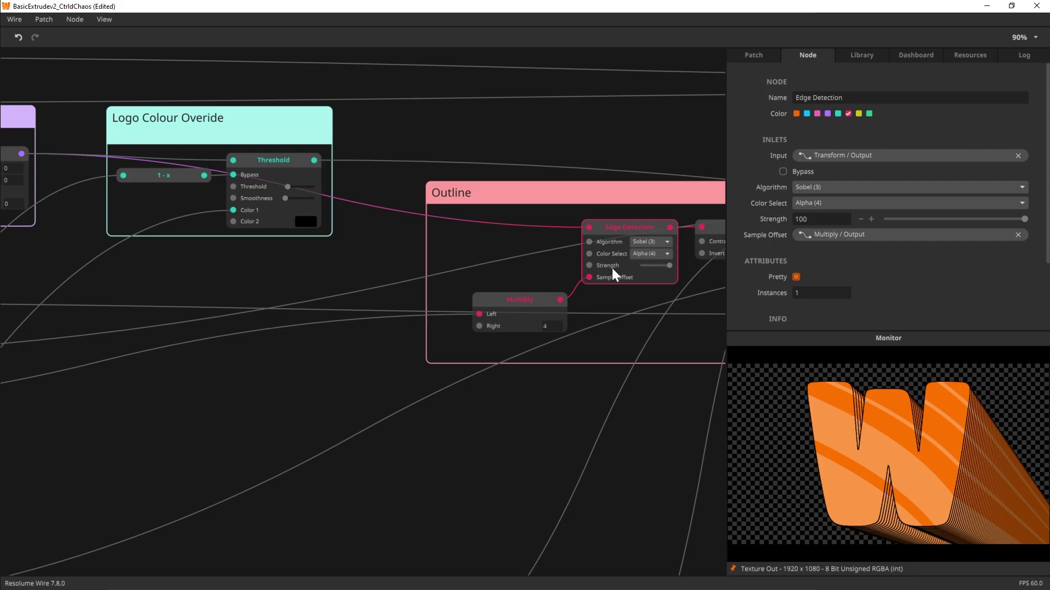
{"action": "mouse_move", "coordinate": [589, 278]}
Trace the Multiply node's input back to Outline Thickness, and demonstrate it by raising Outline Thickness to about 1.18.
{"action": "left_click", "coordinate": [511, 301]}
{"action": "scroll", "coordinate": [332, 376], "scroll_direction": "down", "scroll_amount": 3}
{"action": "left_click_drag", "start_coordinate": [209, 425], "coordinate": [595, 379]}
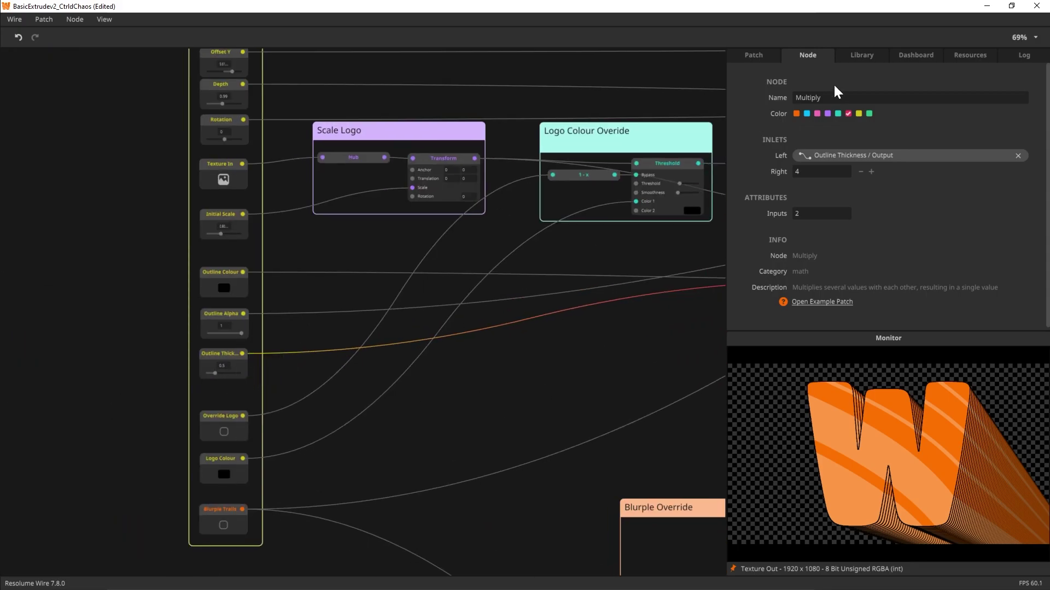
{"action": "left_click", "coordinate": [924, 52]}
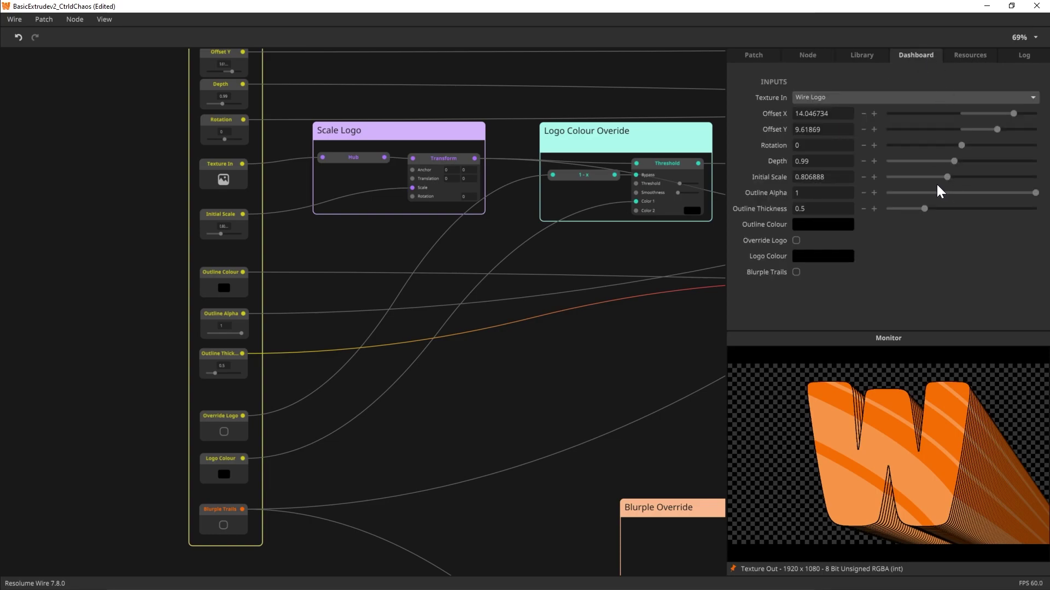
{"action": "left_click_drag", "start_coordinate": [939, 210], "coordinate": [972, 218]}
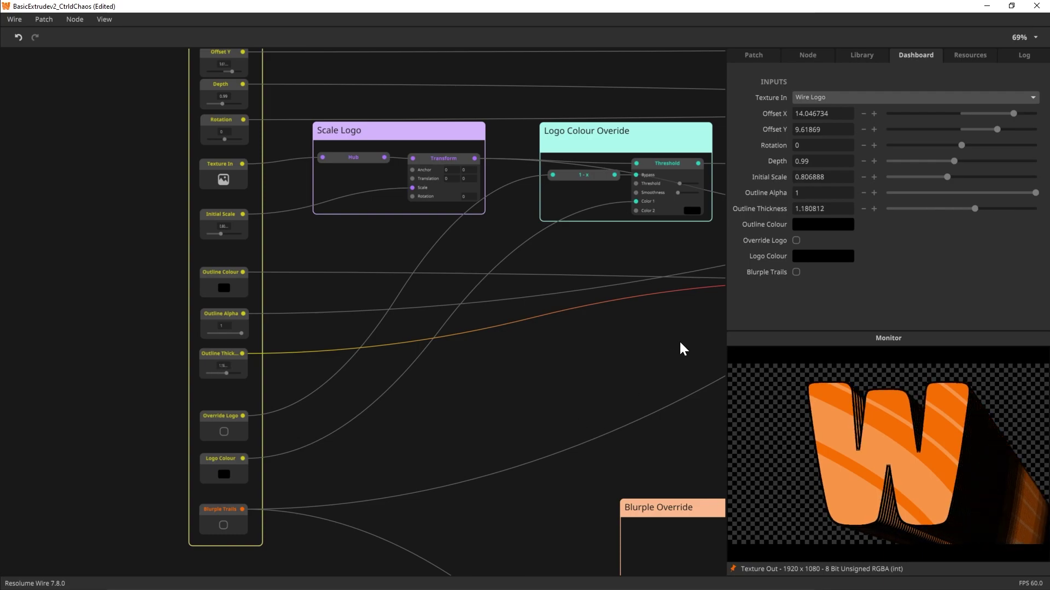
Check the Outline group's Multiply node output value, and lower Outline Thickness to about 0.5.
{"action": "left_click_drag", "start_coordinate": [679, 347], "coordinate": [318, 376]}
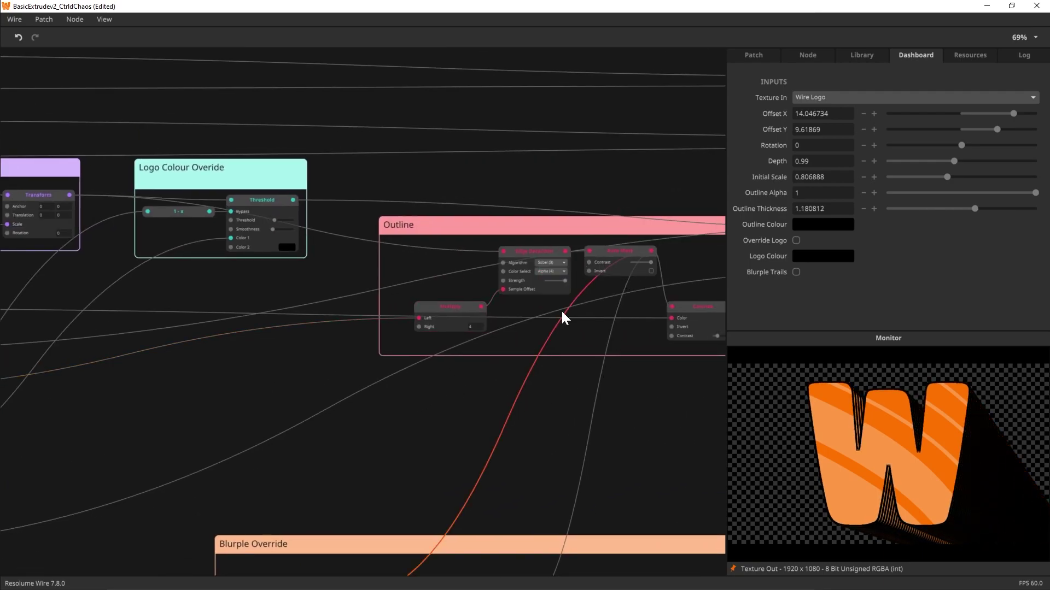
{"action": "mouse_move", "coordinate": [482, 307]}
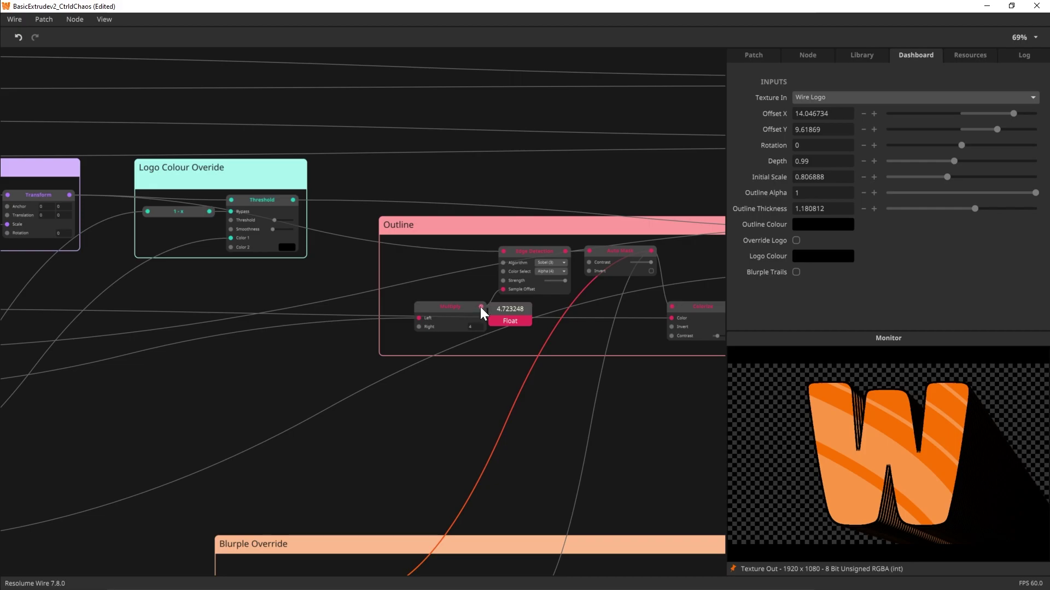
{"action": "left_click_drag", "start_coordinate": [977, 208], "coordinate": [912, 221]}
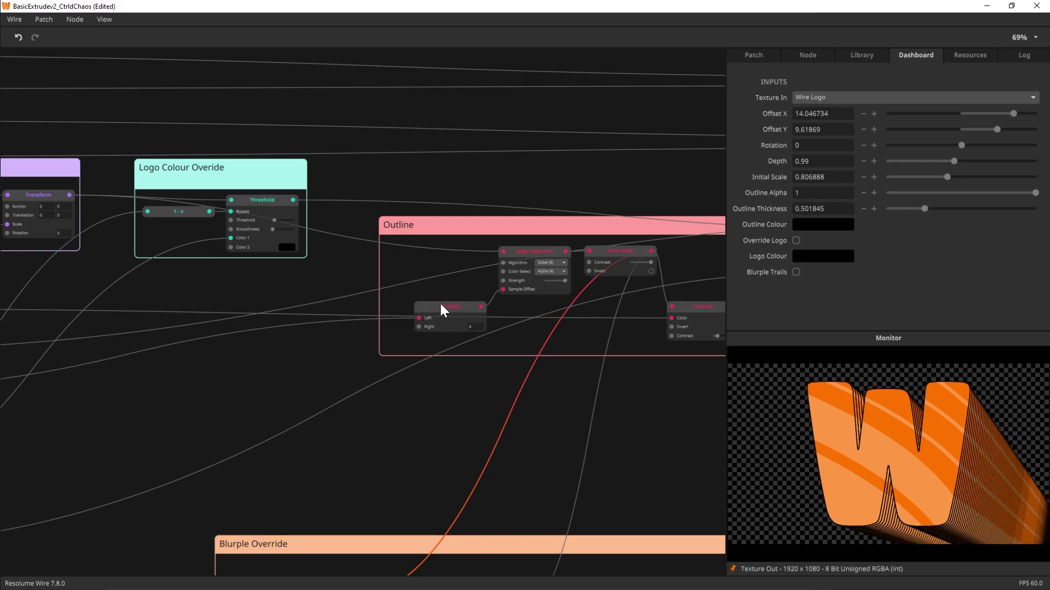
Unpin the Texture Out preview and inspect the Outline group's Multiply and Edge Detection nodes, previewing Edge Detection in the monitor.
{"action": "left_click", "coordinate": [457, 308]}
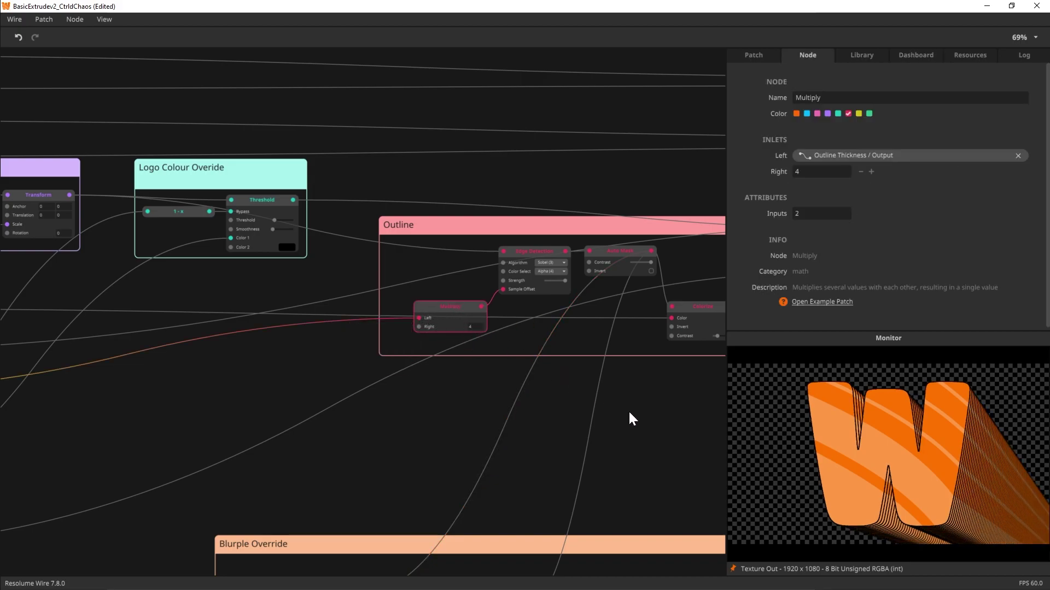
{"action": "scroll", "coordinate": [583, 414], "scroll_direction": "right", "scroll_amount": 5}
{"action": "mouse_move", "coordinate": [513, 251]}
{"action": "left_mouse_down"}
{"action": "mouse_move", "coordinate": [509, 264]}
{"action": "mouse_move", "coordinate": [517, 258]}
{"action": "left_mouse_up"}
{"action": "left_click", "coordinate": [422, 247]}
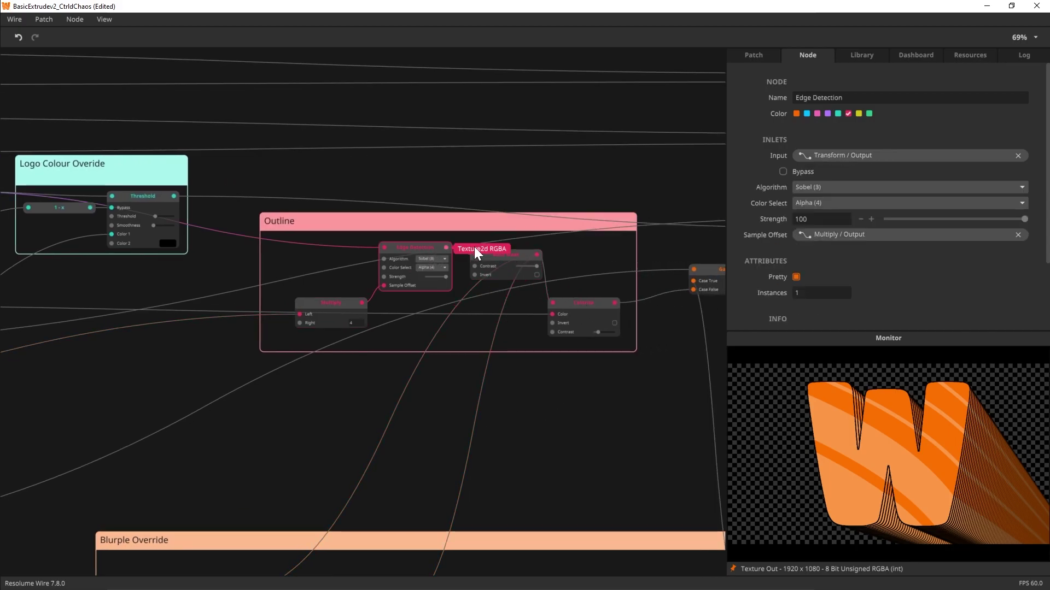
{"action": "left_click", "coordinate": [733, 568]}
{"action": "left_click", "coordinate": [339, 300]}
{"action": "left_click", "coordinate": [402, 247]}
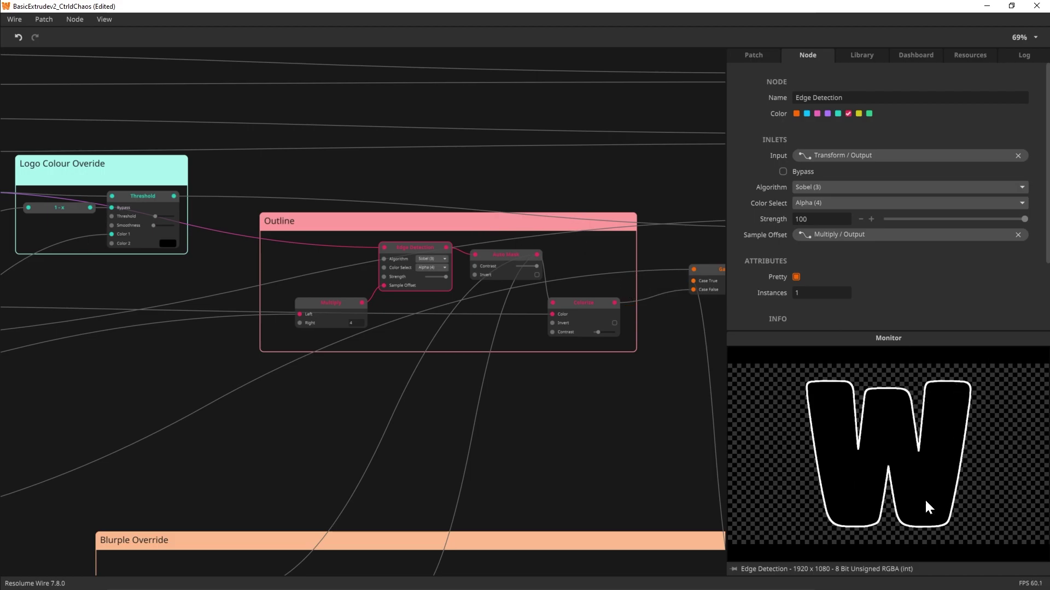
Preview the Auto Mask node's output and demonstrate its Invert option by switching it on and back off.
{"action": "left_click", "coordinate": [518, 255]}
{"action": "scroll", "coordinate": [543, 231], "scroll_direction": "up", "scroll_amount": 5}
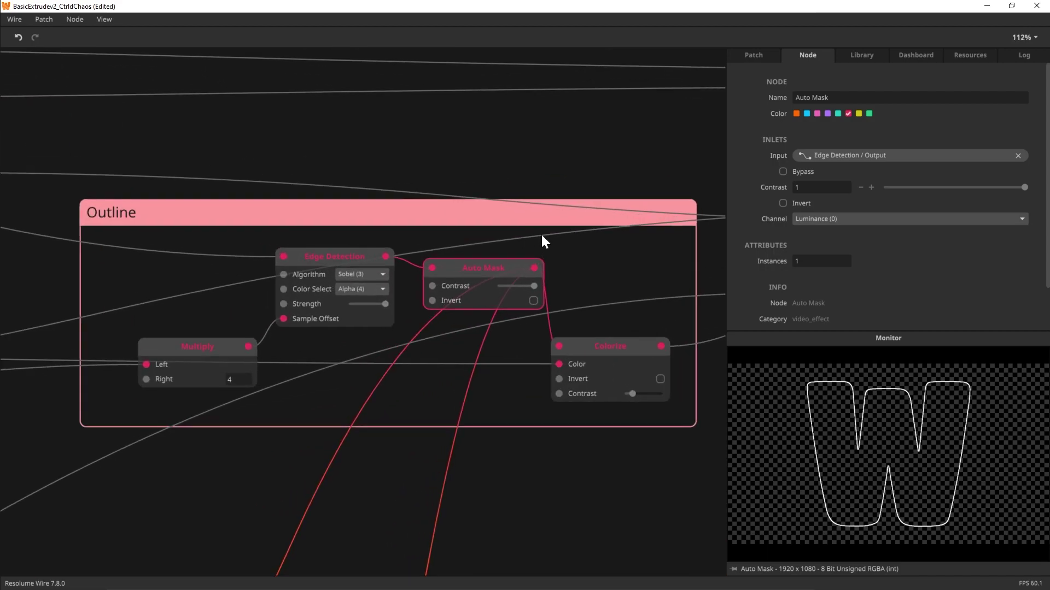
{"action": "scroll", "coordinate": [540, 233], "scroll_direction": "up", "scroll_amount": 1}
{"action": "left_click_drag", "start_coordinate": [484, 274], "coordinate": [596, 287]}
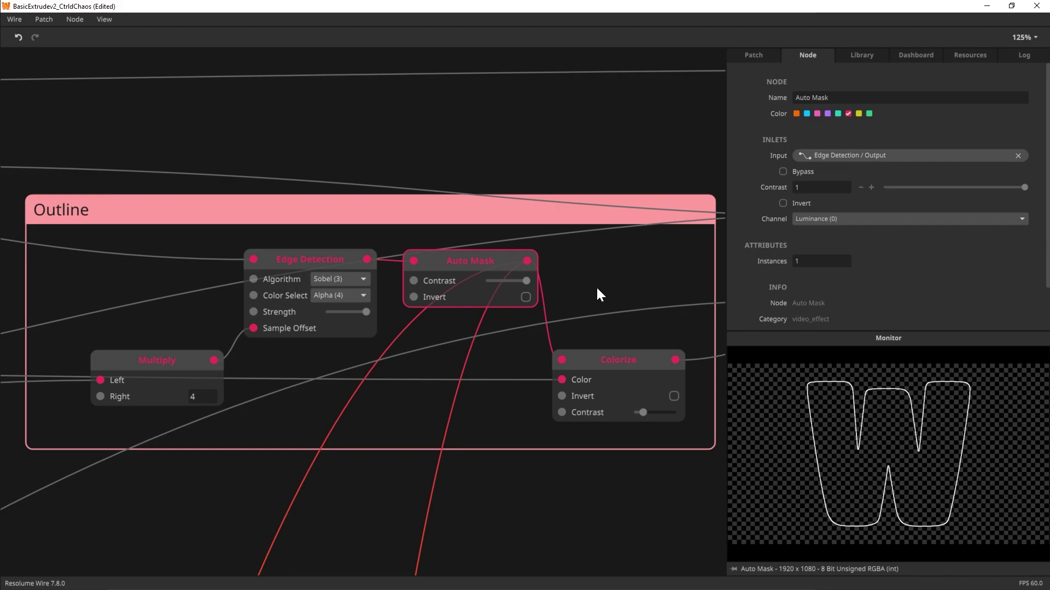
{"action": "left_click", "coordinate": [525, 297]}
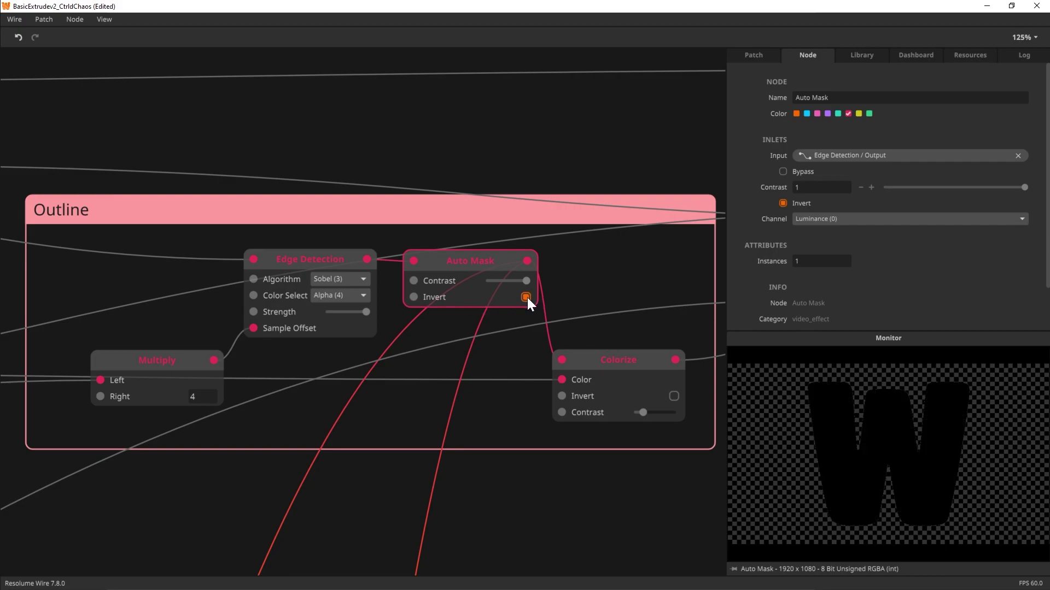
{"action": "left_click", "coordinate": [526, 297]}
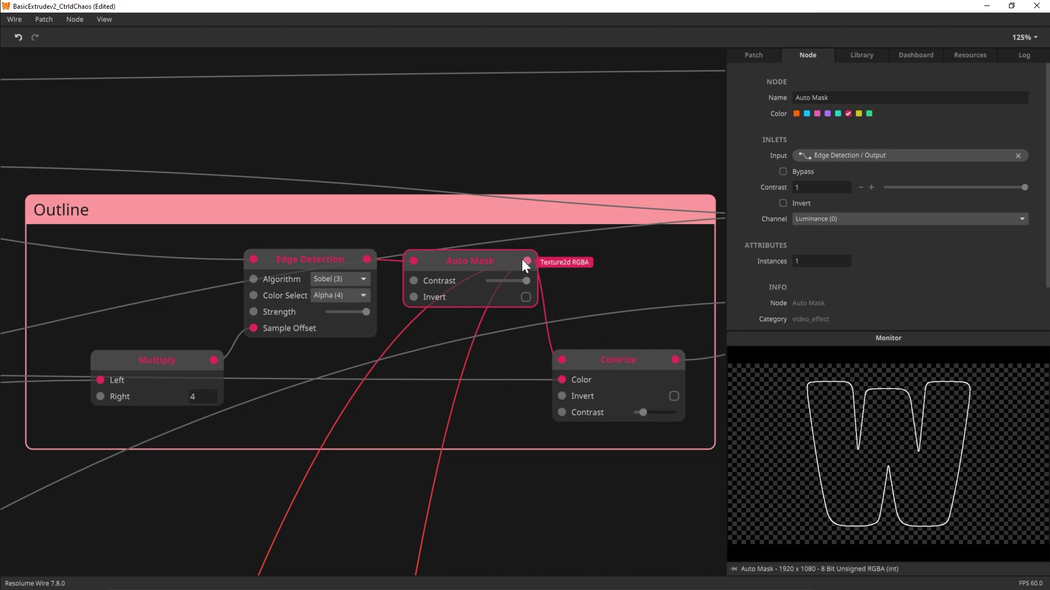
Preview the Outline group's Colorize node and trace its Color inlet back to the Outline Colour input.
{"action": "left_click", "coordinate": [628, 360]}
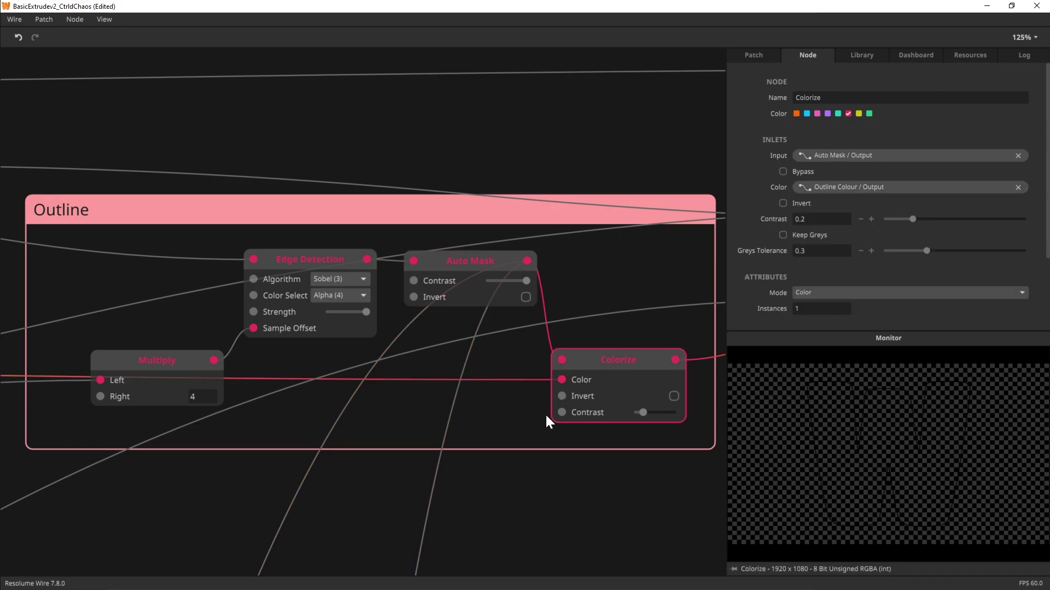
{"action": "scroll", "coordinate": [502, 458], "scroll_direction": "down", "scroll_amount": 5}
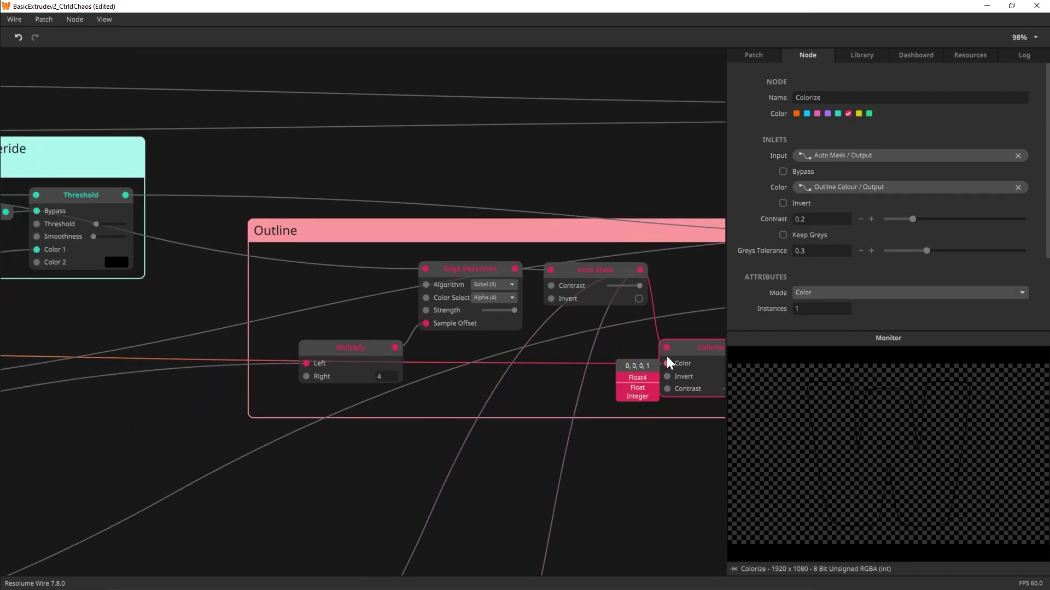
{"action": "scroll", "coordinate": [382, 448], "scroll_direction": "down", "scroll_amount": 2}
{"action": "scroll", "coordinate": [607, 470], "scroll_direction": "left", "scroll_amount": 10}
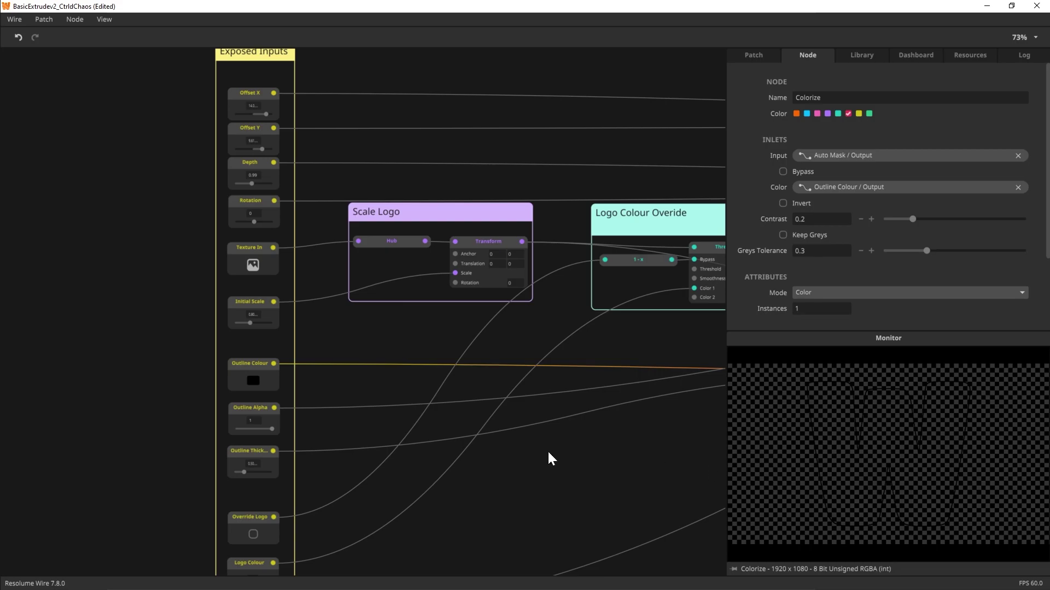
Set the Outline Colour input to a bright magenta.
{"action": "left_click", "coordinate": [254, 381]}
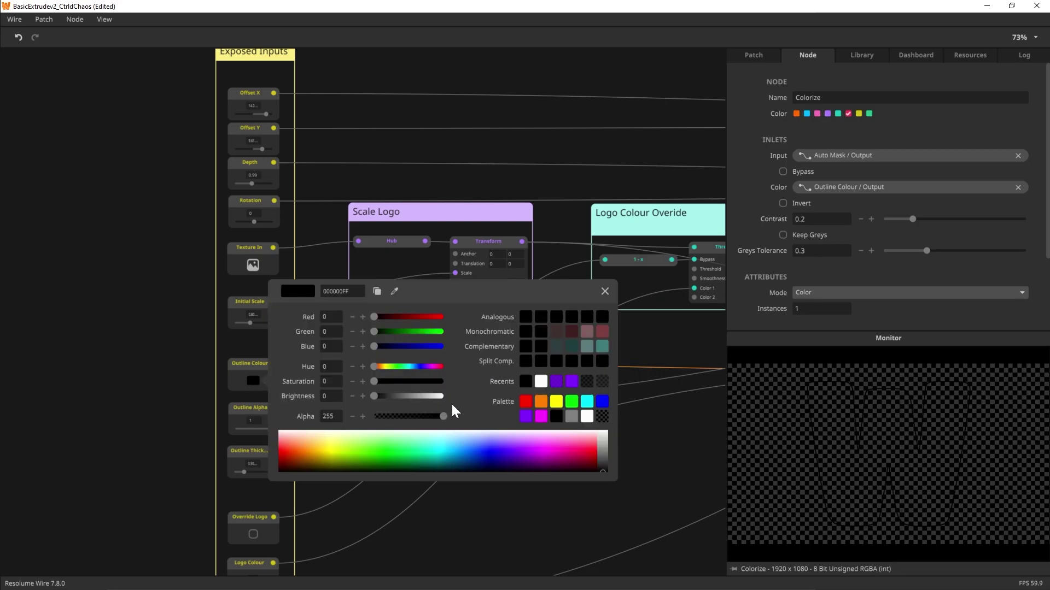
{"action": "left_click", "coordinate": [507, 454]}
{"action": "left_click", "coordinate": [525, 457]}
{"action": "mouse_move", "coordinate": [525, 457]}
{"action": "left_mouse_down"}
{"action": "mouse_move", "coordinate": [539, 442]}
{"action": "mouse_move", "coordinate": [455, 432]}
{"action": "left_mouse_up"}
{"action": "left_click", "coordinate": [699, 448]}
Compare the Auto Mask node's output with the Colorize node's output in the monitor.
{"action": "scroll", "coordinate": [455, 432], "scroll_direction": "right", "scroll_amount": 10}
{"action": "left_click", "coordinate": [411, 292]}
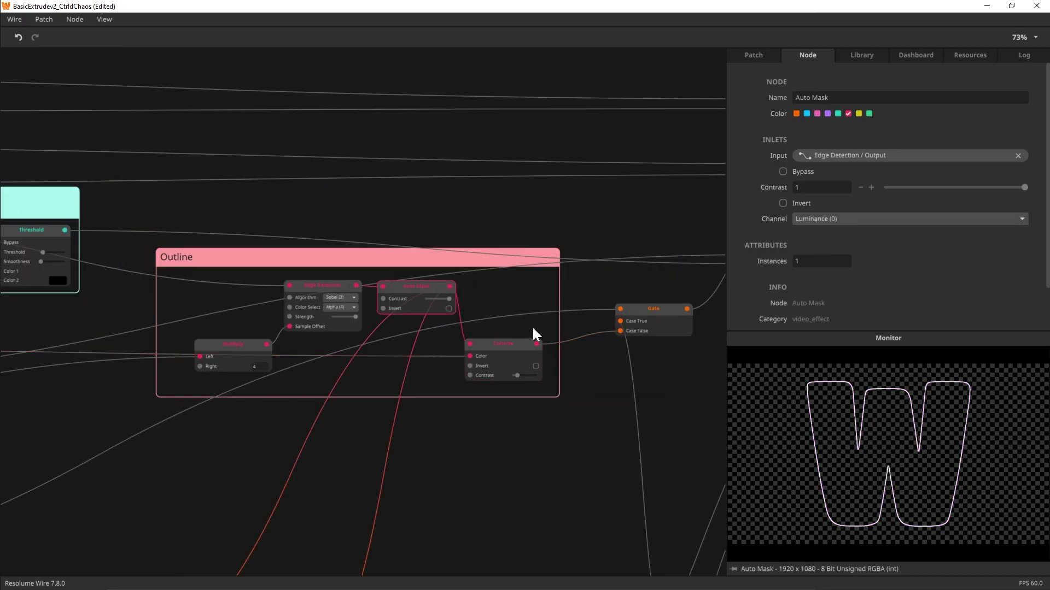
{"action": "left_click", "coordinate": [510, 346]}
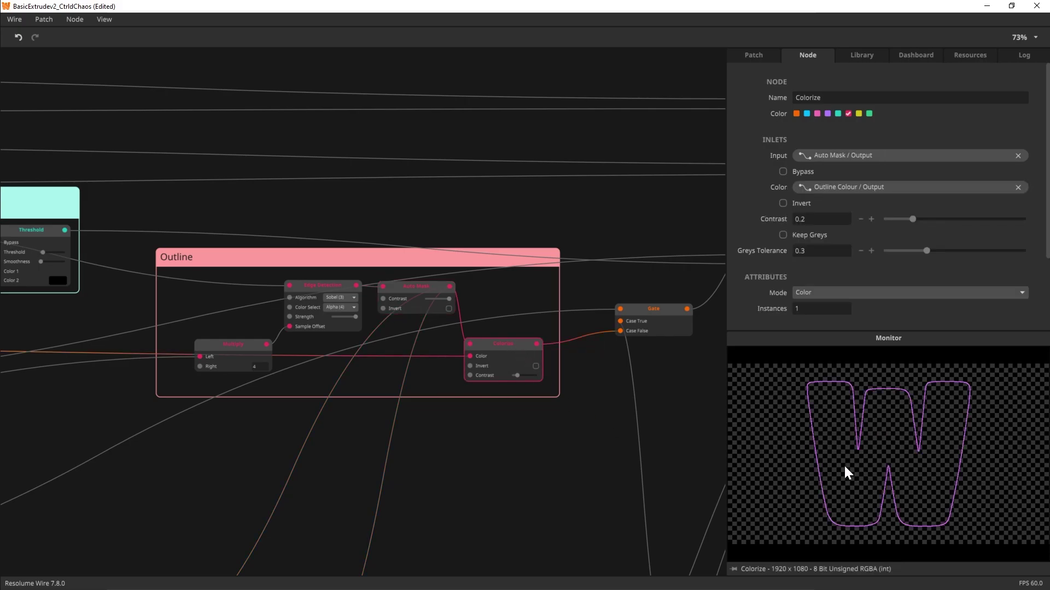
Turn on the Blurple Trails input and preview the Gate node that selects between Drop Shadow and Colorize.
{"action": "left_click_drag", "start_coordinate": [678, 463], "coordinate": [484, 320]}
{"action": "left_click_drag", "start_coordinate": [438, 244], "coordinate": [500, 244]}
{"action": "scroll", "coordinate": [522, 317], "scroll_direction": "down", "scroll_amount": 6}
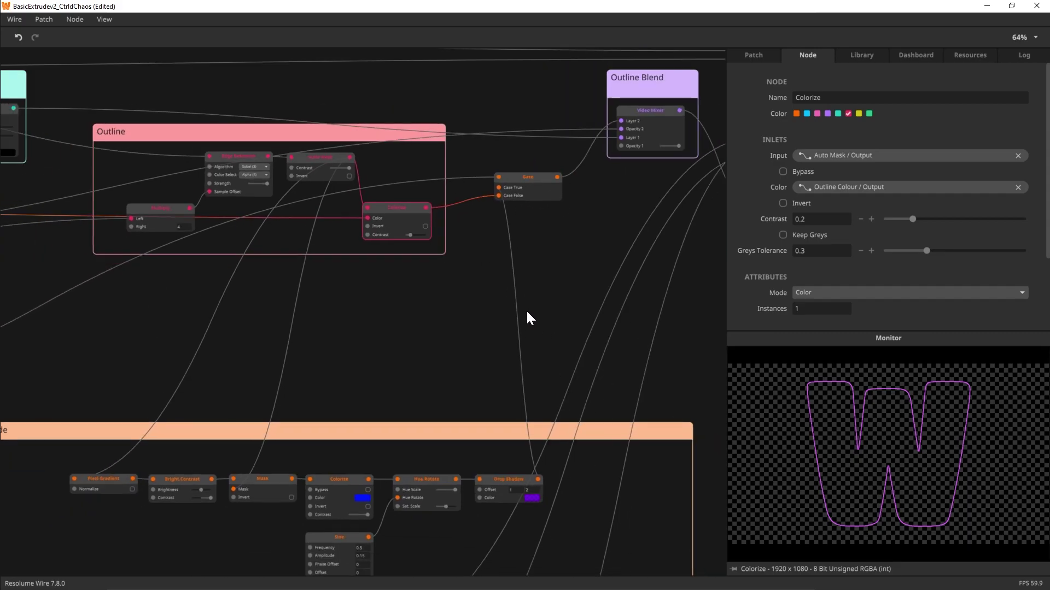
{"action": "left_click_drag", "start_coordinate": [481, 356], "coordinate": [651, 273]}
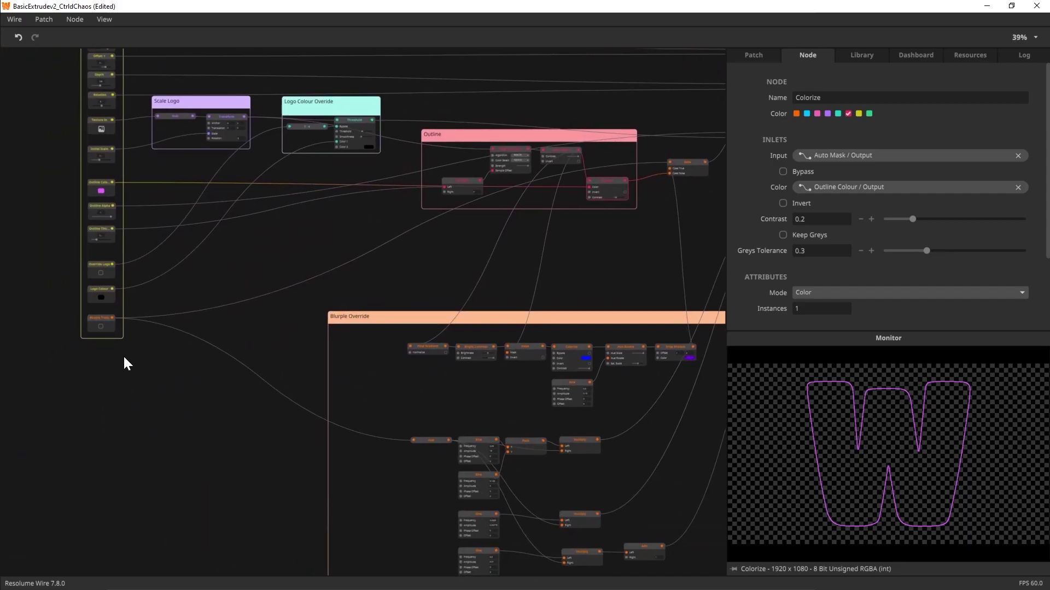
{"action": "left_click", "coordinate": [103, 327]}
{"action": "left_click", "coordinate": [101, 327]}
{"action": "scroll", "coordinate": [372, 273], "scroll_direction": "right", "scroll_amount": 5}
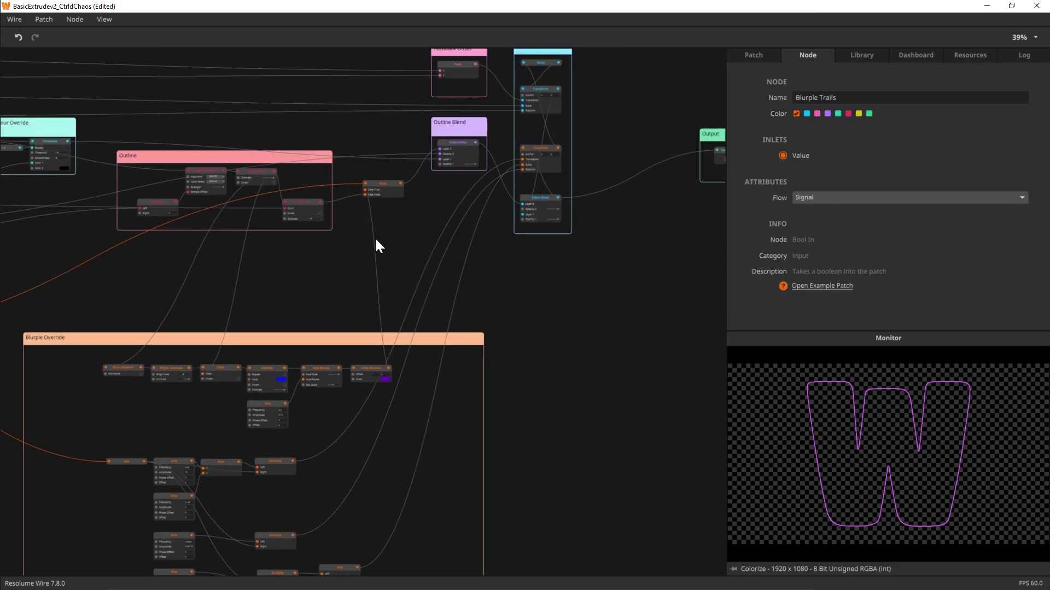
{"action": "left_click", "coordinate": [386, 184]}
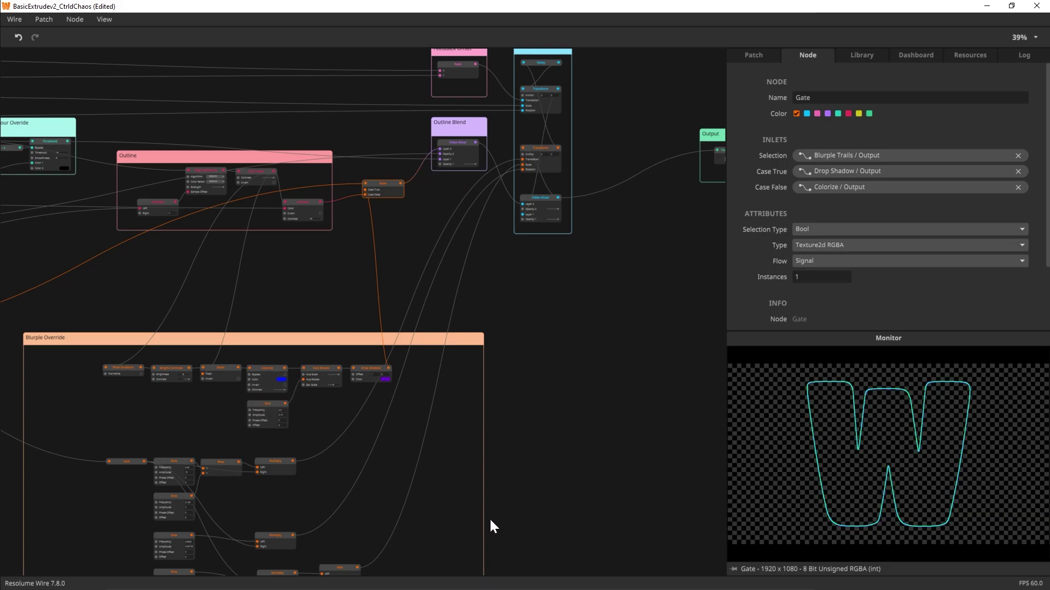
Turn the Blurple Trails input back off and check the Gate node's output again.
{"action": "scroll", "coordinate": [445, 300], "scroll_direction": "left", "scroll_amount": 5}
{"action": "left_click", "coordinate": [158, 347]}
{"action": "scroll", "coordinate": [643, 287], "scroll_direction": "right", "scroll_amount": 3}
{"action": "scroll", "coordinate": [643, 287], "scroll_direction": "up", "scroll_amount": 1}
{"action": "scroll", "coordinate": [571, 285], "scroll_direction": "up", "scroll_amount": 6}
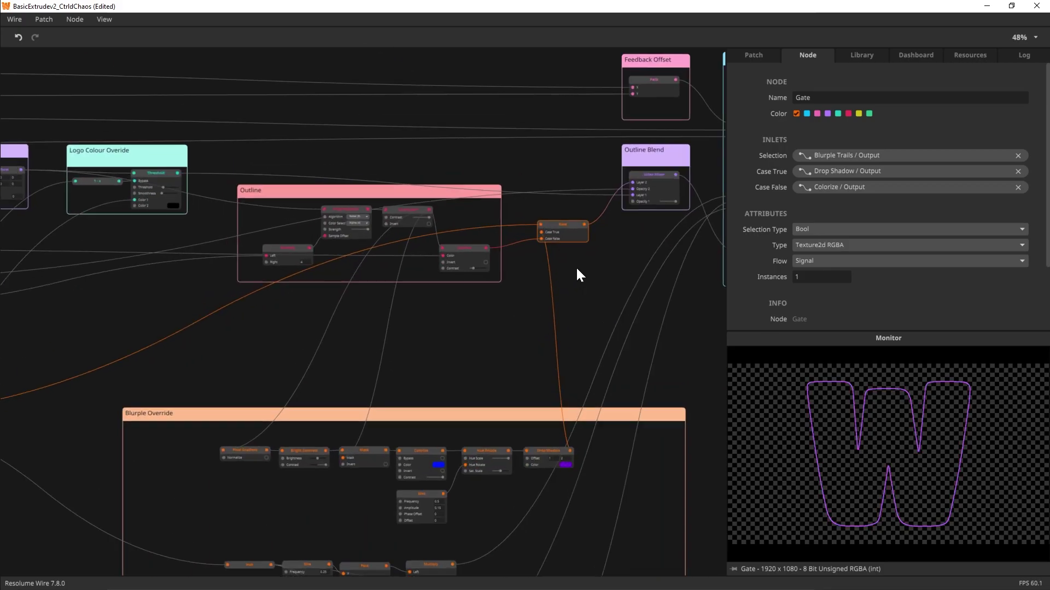
Preview the Outline Blend group's Video Mixer and examine its layer and opacity inlets.
{"action": "scroll", "coordinate": [402, 330], "scroll_direction": "right", "scroll_amount": 2}
{"action": "scroll", "coordinate": [403, 330], "scroll_direction": "up", "scroll_amount": 1}
{"action": "left_click", "coordinate": [294, 304]}
{"action": "left_click", "coordinate": [595, 152]}
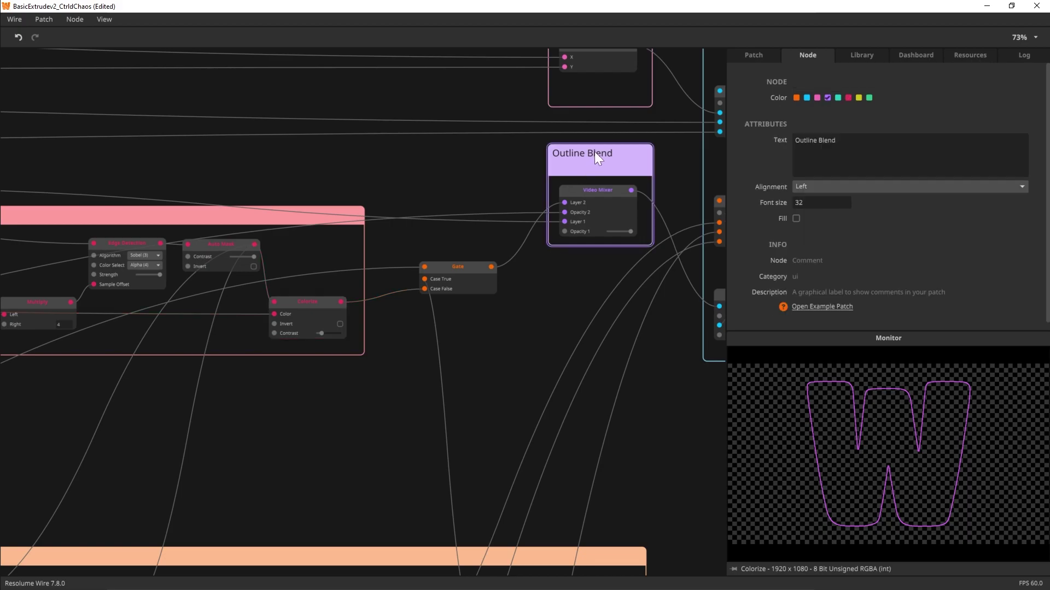
{"action": "scroll", "coordinate": [563, 331], "scroll_direction": "right", "scroll_amount": 2}
{"action": "scroll", "coordinate": [563, 331], "scroll_direction": "up", "scroll_amount": 2}
{"action": "left_click", "coordinate": [566, 239]}
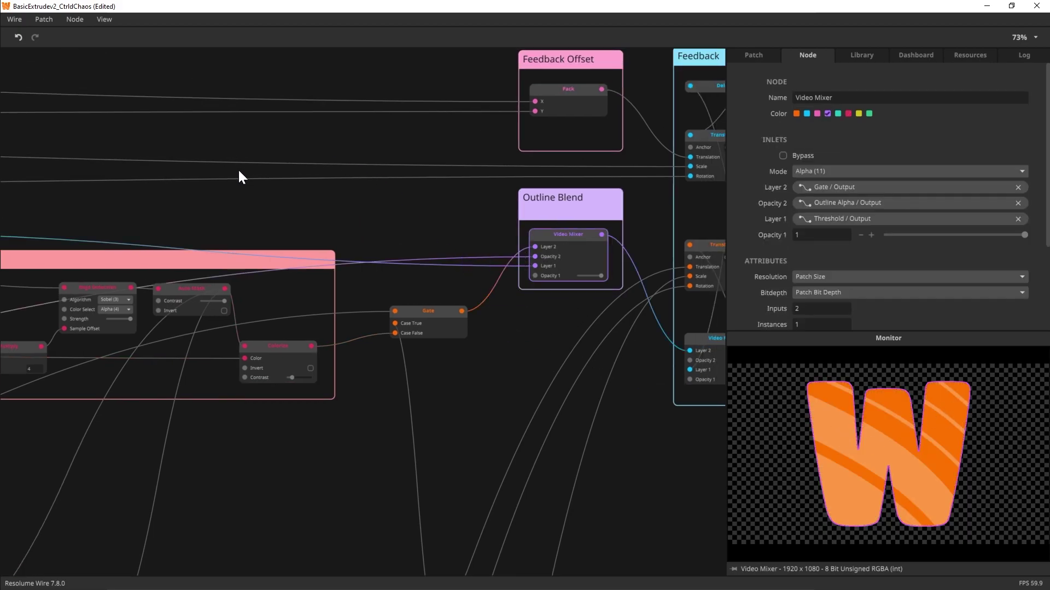
Trace the Outline Blend Video Mixer's inputs back through the patch, and compare the Colorize output with the blended result.
{"action": "scroll", "coordinate": [454, 241], "scroll_direction": "down", "scroll_amount": 2}
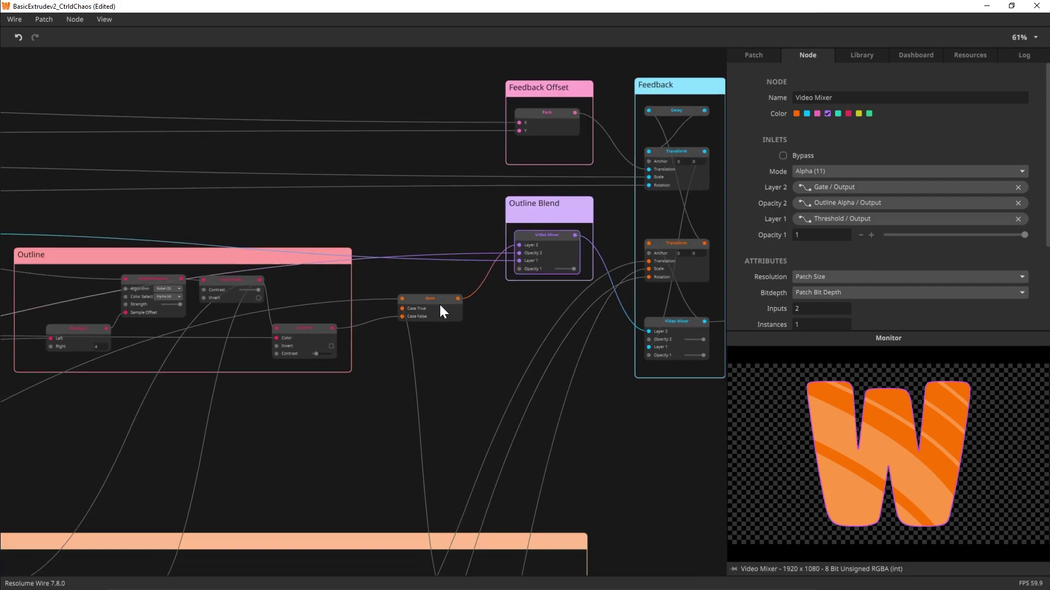
{"action": "scroll", "coordinate": [447, 332], "scroll_direction": "down", "scroll_amount": 4}
{"action": "scroll", "coordinate": [248, 412], "scroll_direction": "up", "scroll_amount": 2}
{"action": "scroll", "coordinate": [429, 290], "scroll_direction": "up", "scroll_amount": 3}
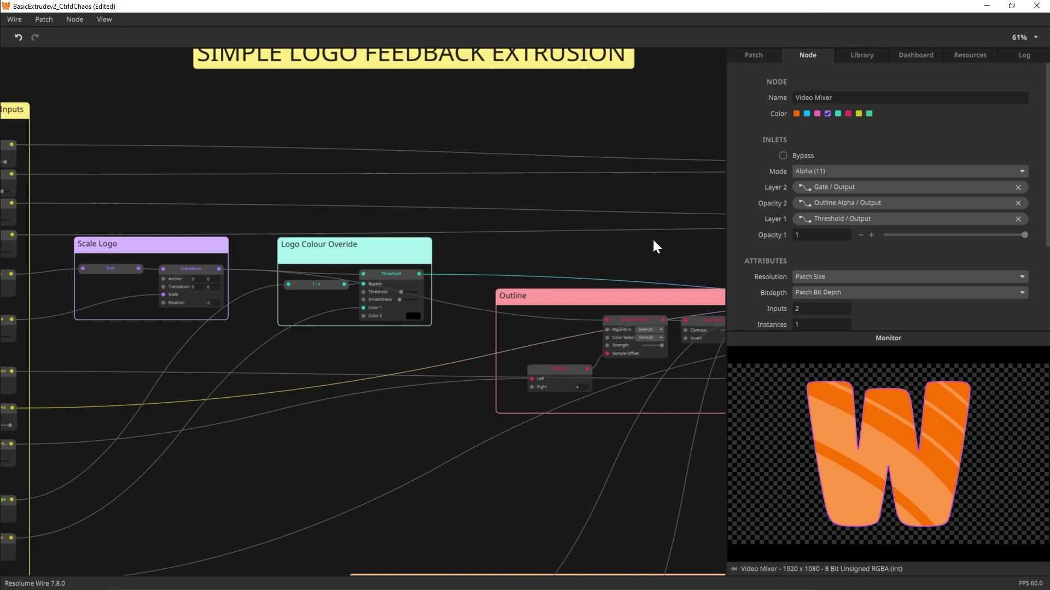
{"action": "scroll", "coordinate": [530, 236], "scroll_direction": "right", "scroll_amount": 10}
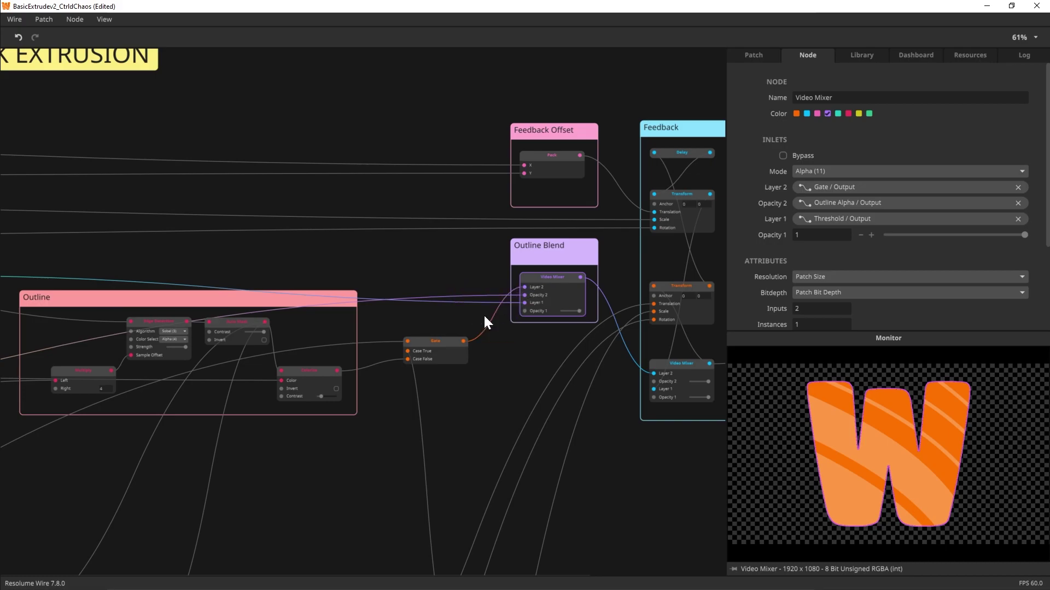
{"action": "left_click", "coordinate": [315, 371]}
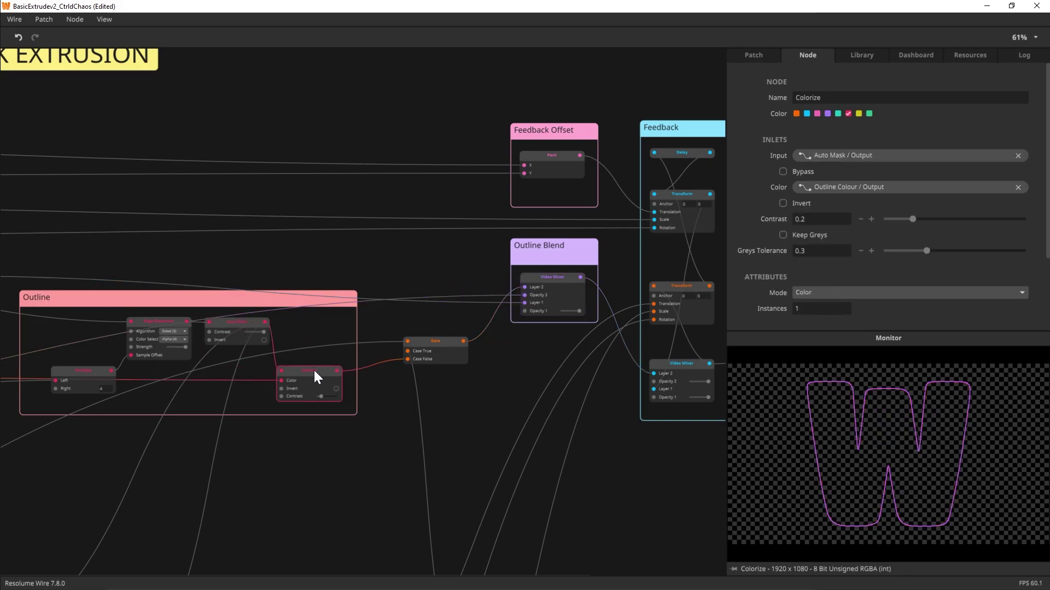
{"action": "left_click", "coordinate": [554, 279]}
Compare the outputs of the Outline Blend group's Video Mixer and the Feedback group's Video Mixer.
{"action": "left_click_drag", "start_coordinate": [702, 514], "coordinate": [505, 503]}
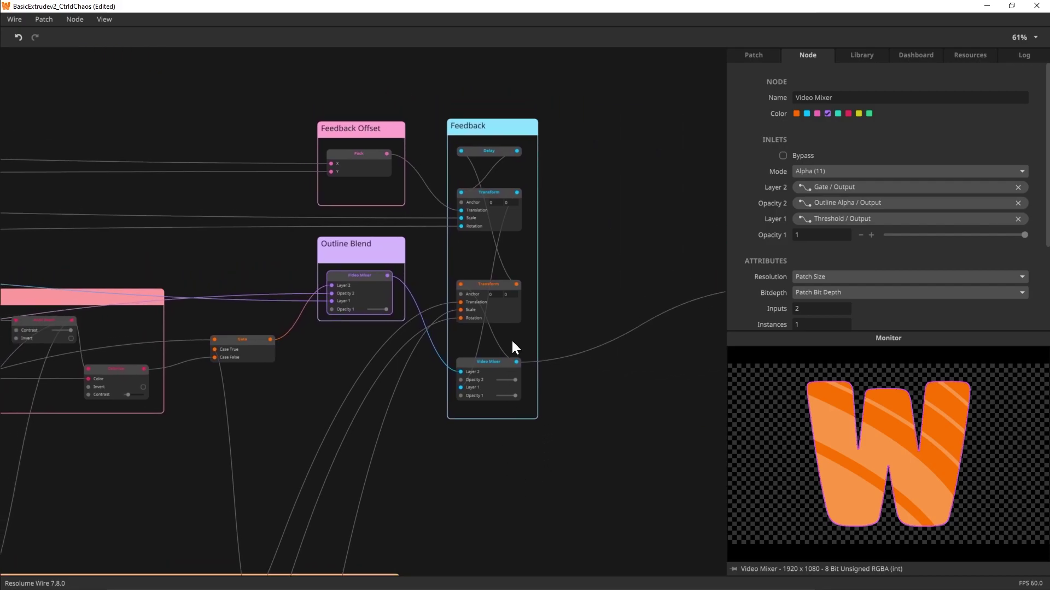
{"action": "left_click_drag", "start_coordinate": [661, 368], "coordinate": [616, 370]}
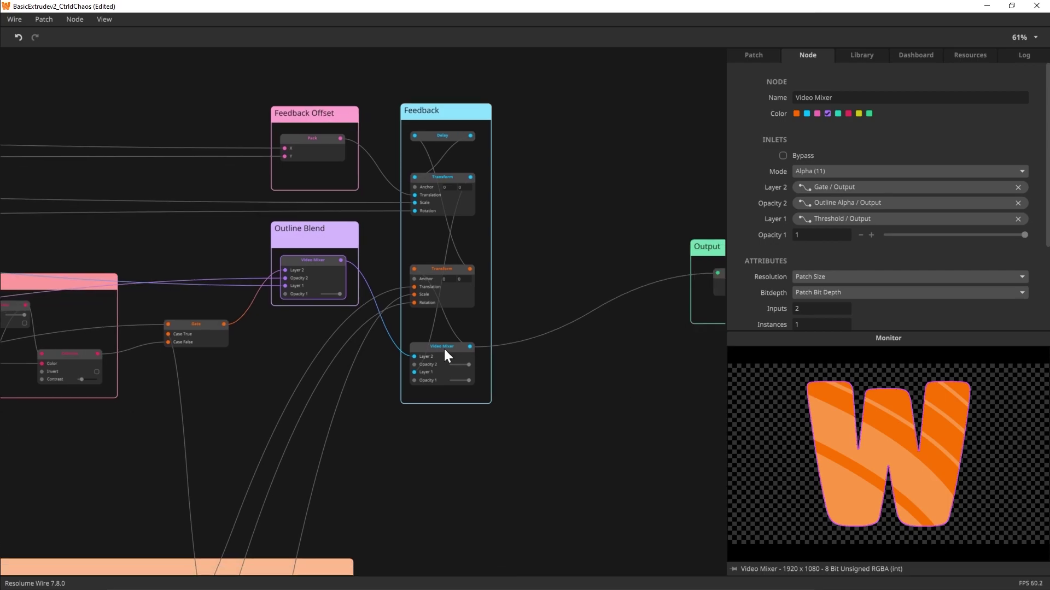
{"action": "left_click", "coordinate": [488, 361]}
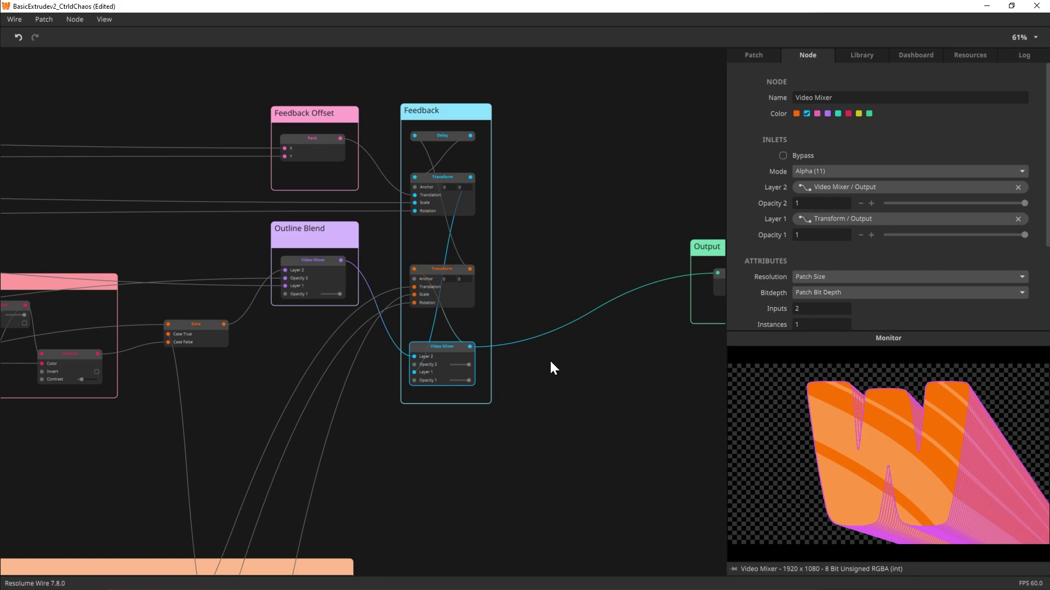
{"action": "left_click", "coordinate": [311, 261]}
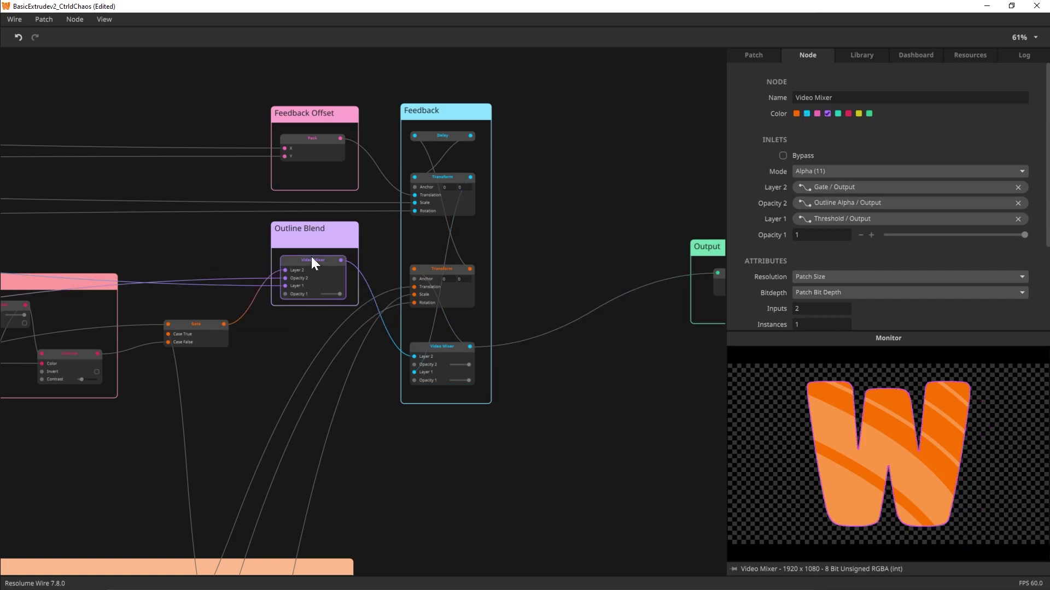
{"action": "left_click", "coordinate": [444, 348]}
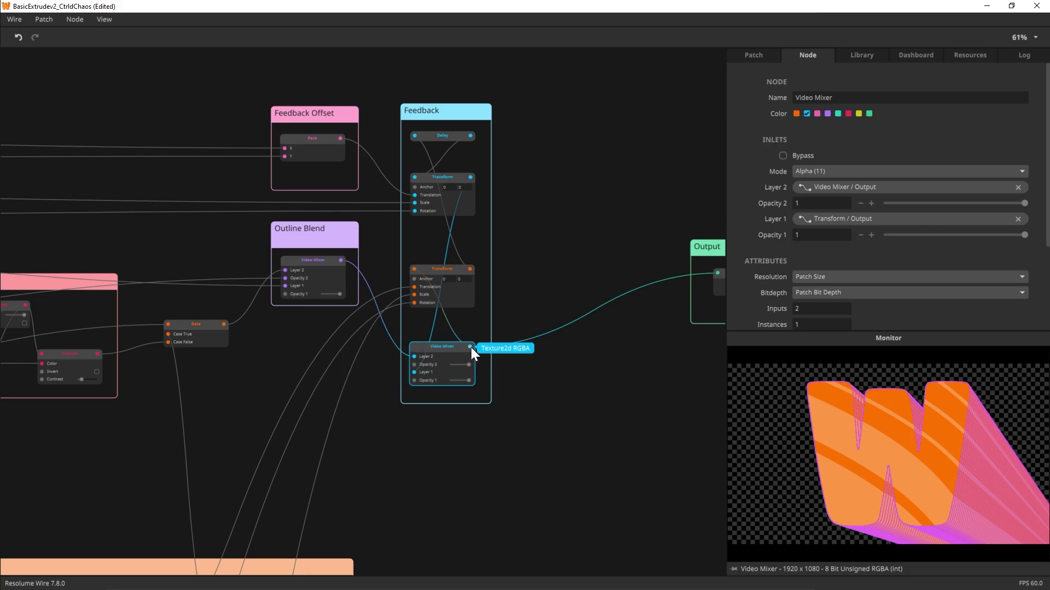
Follow the feedback loop by inspecting the Feedback group's orange Transform, Video Mixer and Delay nodes.
{"action": "left_click", "coordinate": [448, 267]}
{"action": "left_click", "coordinate": [519, 317]}
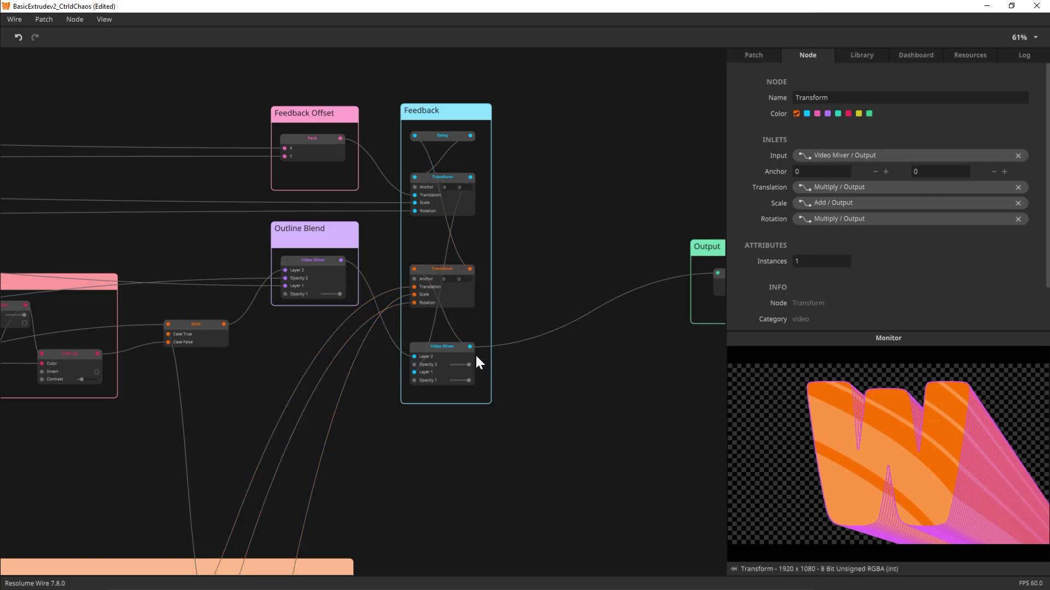
{"action": "left_click", "coordinate": [447, 347]}
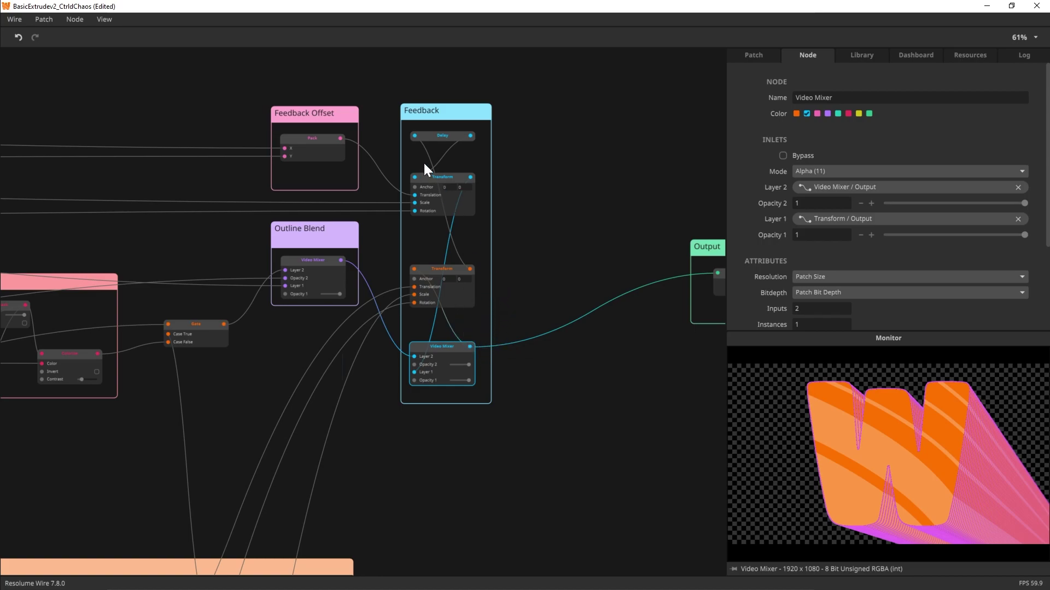
{"action": "left_click", "coordinate": [435, 136]}
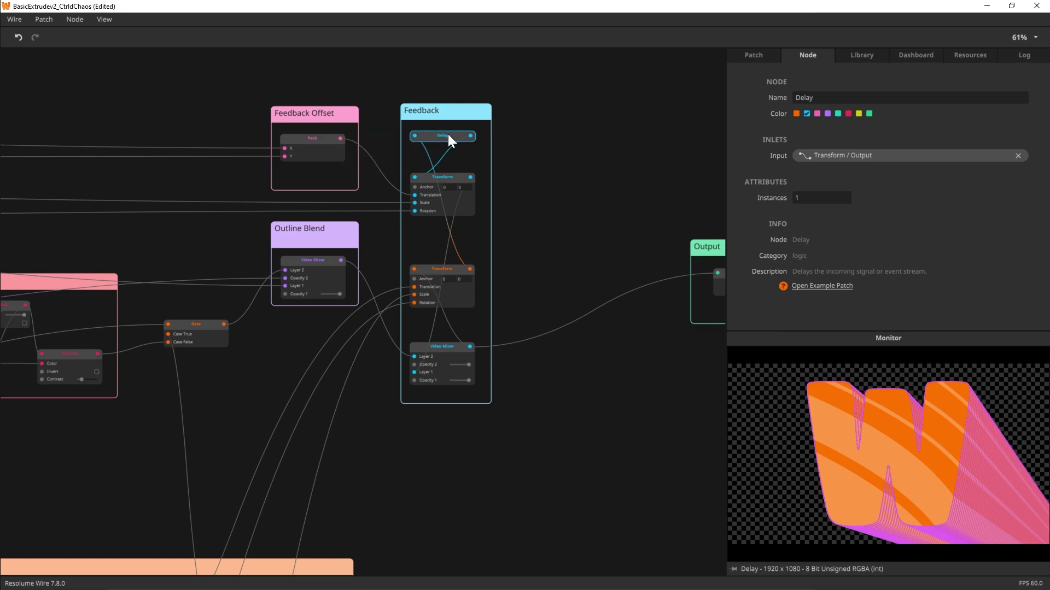
Preview the Feedback group's blue Transform while setting Offset X to about 11.19, Rotation to 0.0015, Depth to 0.977 and Initial Scale to 0.802.
{"action": "left_click", "coordinate": [444, 179]}
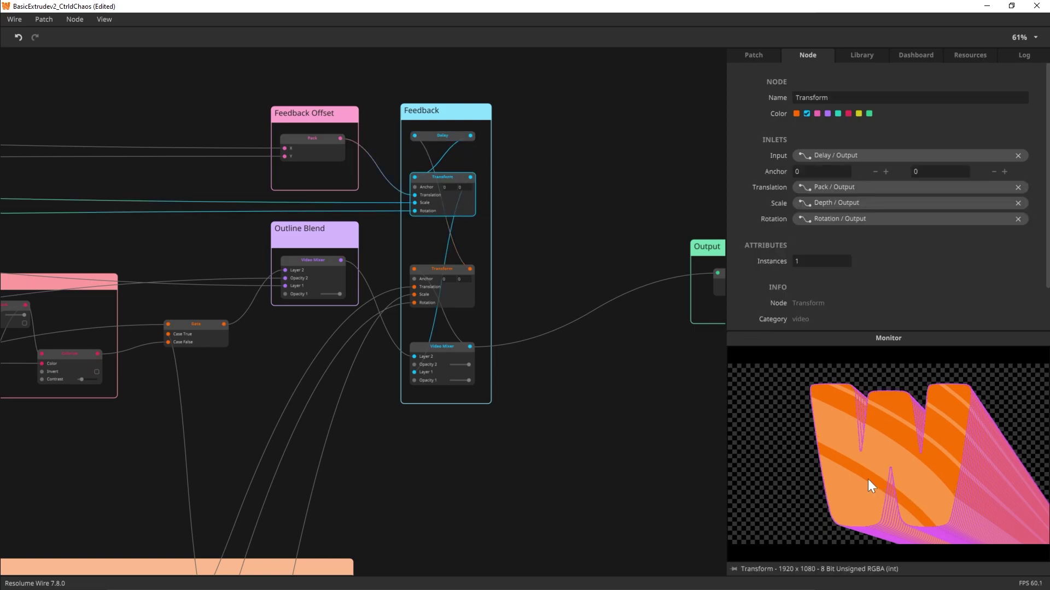
{"action": "mouse_move", "coordinate": [415, 202]}
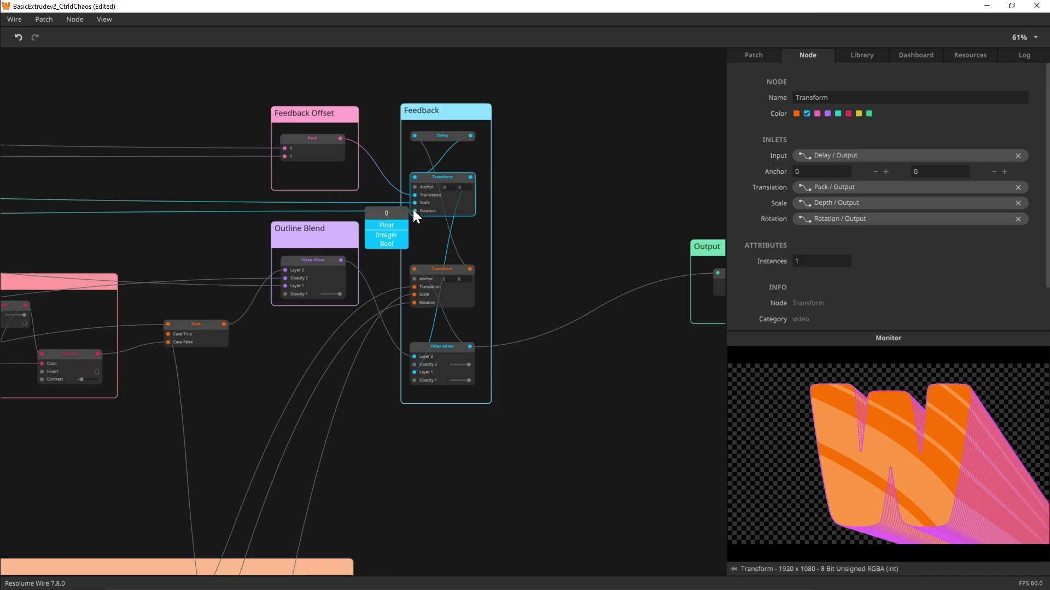
{"action": "left_click", "coordinate": [918, 56]}
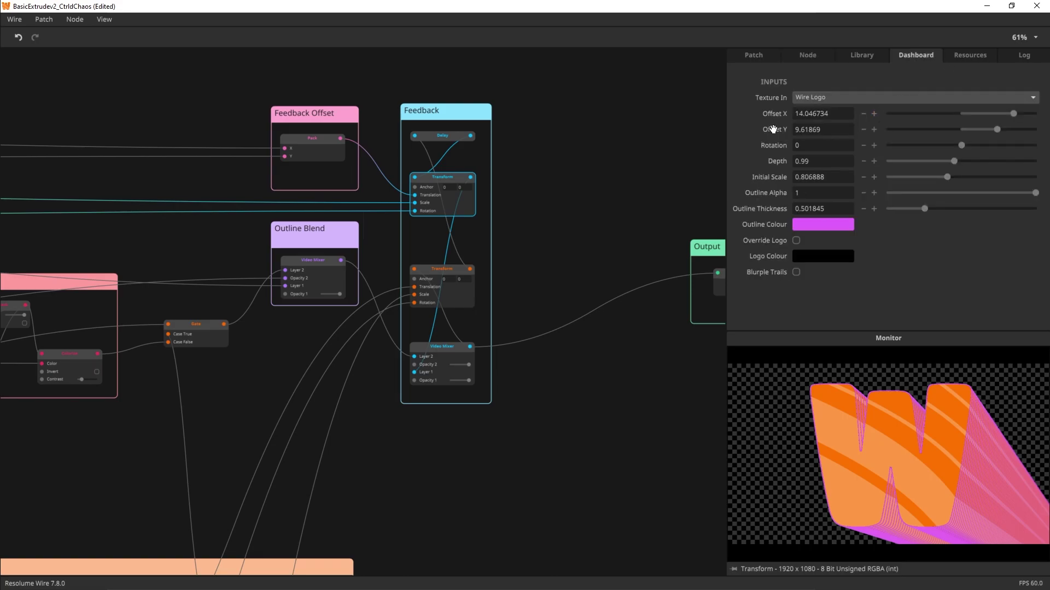
{"action": "left_click_drag", "start_coordinate": [1013, 113], "coordinate": [976, 115]}
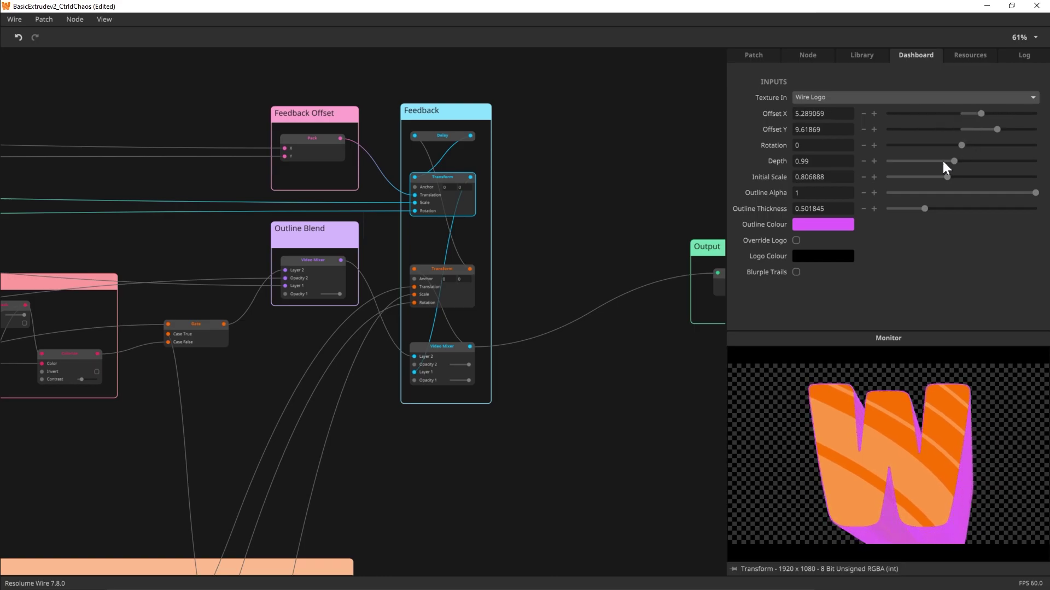
{"action": "left_click_drag", "start_coordinate": [936, 180], "coordinate": [972, 153]}
{"action": "mouse_move", "coordinate": [411, 300]}
{"action": "mouse_move", "coordinate": [438, 191]}
{"action": "mouse_move", "coordinate": [984, 112]}
{"action": "left_mouse_down"}
{"action": "mouse_move", "coordinate": [951, 120]}
{"action": "mouse_move", "coordinate": [1002, 113]}
{"action": "left_mouse_up"}
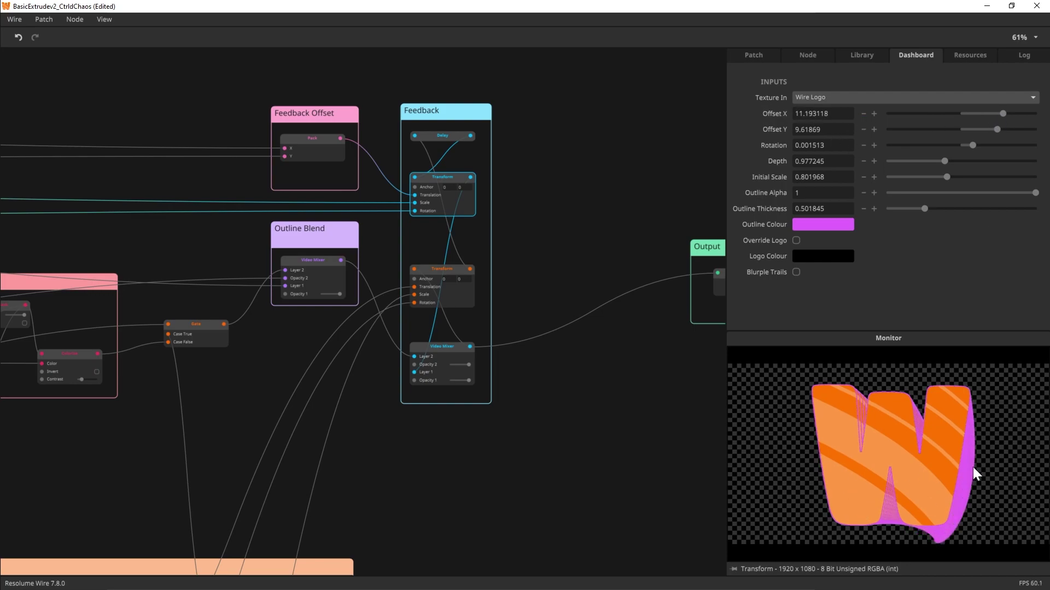
Set Offset Y to -20, try Rotation at 0.01, and settle on about 0.0027 with Depth at about 0.998.
{"action": "left_click_drag", "start_coordinate": [998, 129], "coordinate": [877, 130]}
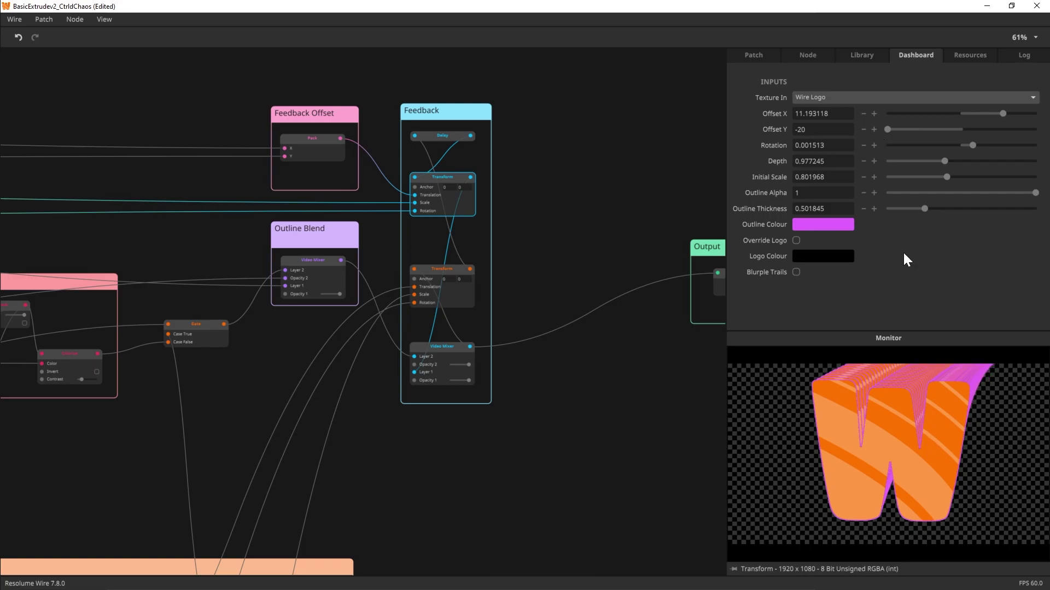
{"action": "left_click_drag", "start_coordinate": [968, 146], "coordinate": [1035, 145]}
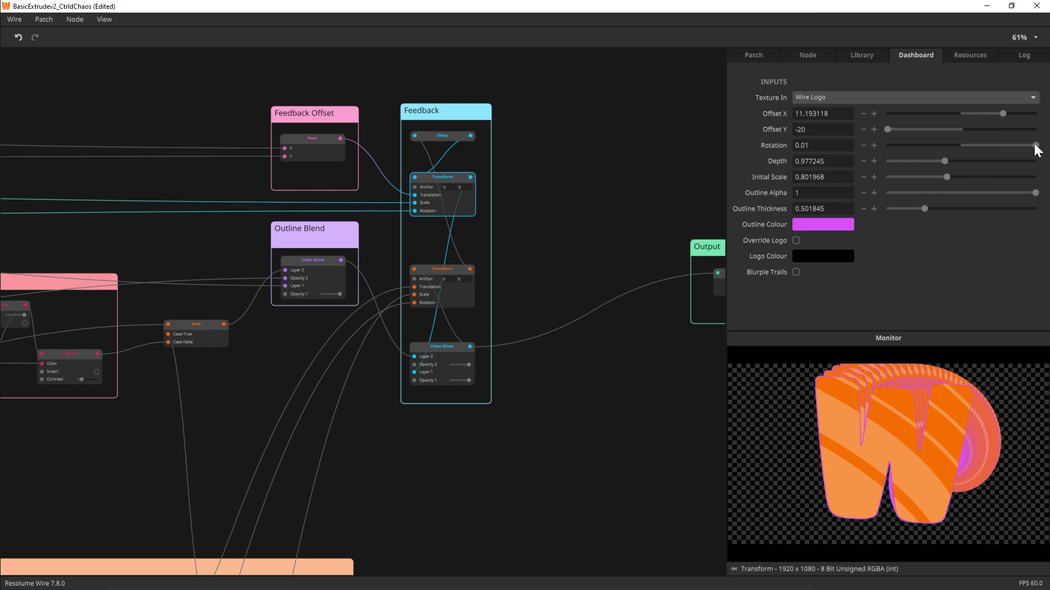
{"action": "left_click_drag", "start_coordinate": [1035, 146], "coordinate": [960, 177]}
Move the Output group well away from the Feedback group, to free canvas space for spreading out its nodes.
{"action": "left_click_drag", "start_coordinate": [614, 227], "coordinate": [444, 242]}
{"action": "right_click", "coordinate": [468, 201]}
{"action": "left_click_drag", "start_coordinate": [433, 159], "coordinate": [671, 415]}
{"action": "left_click_drag", "start_coordinate": [572, 262], "coordinate": [629, 321]}
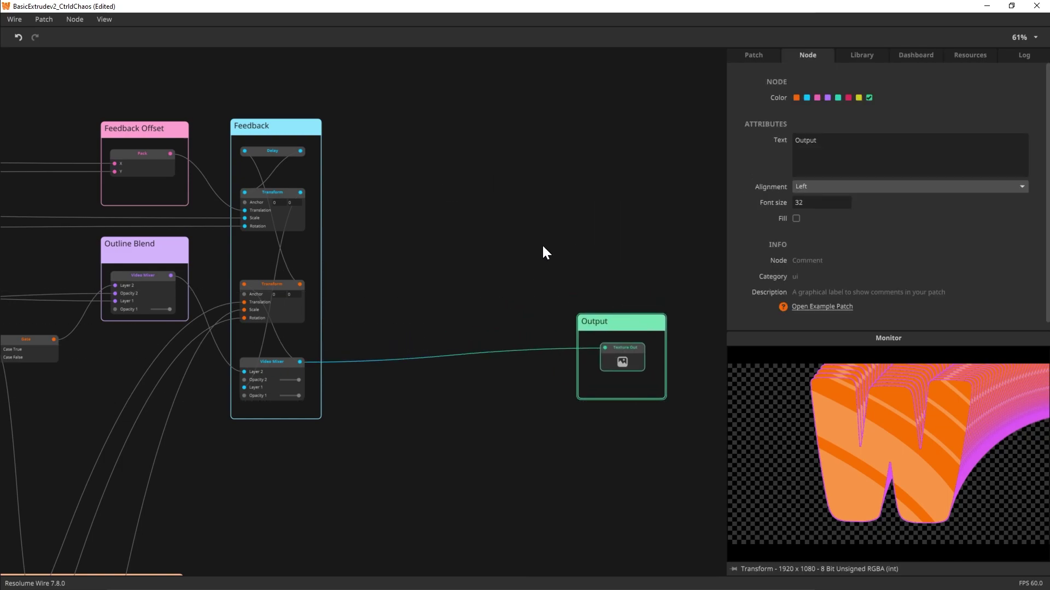
{"action": "left_click_drag", "start_coordinate": [449, 246], "coordinate": [593, 234]}
{"action": "left_click", "coordinate": [419, 354]}
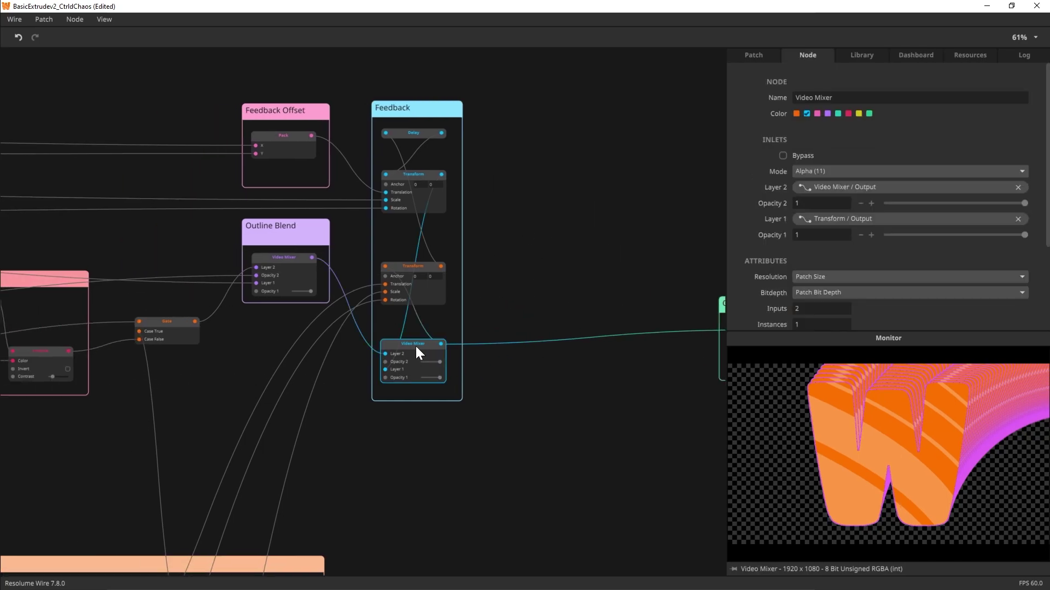
{"action": "scroll", "coordinate": [454, 335], "scroll_direction": "right", "scroll_amount": 5}
{"action": "scroll", "coordinate": [454, 335], "scroll_direction": "down", "scroll_amount": 3}
{"action": "left_click_drag", "start_coordinate": [475, 187], "coordinate": [678, 372]}
{"action": "left_click_drag", "start_coordinate": [619, 249], "coordinate": [595, 507]}
Pull the Video Mixer out of the Feedback group and compare its output with the Outline Blend group's Video Mixer.
{"action": "left_click_drag", "start_coordinate": [257, 286], "coordinate": [447, 264]}
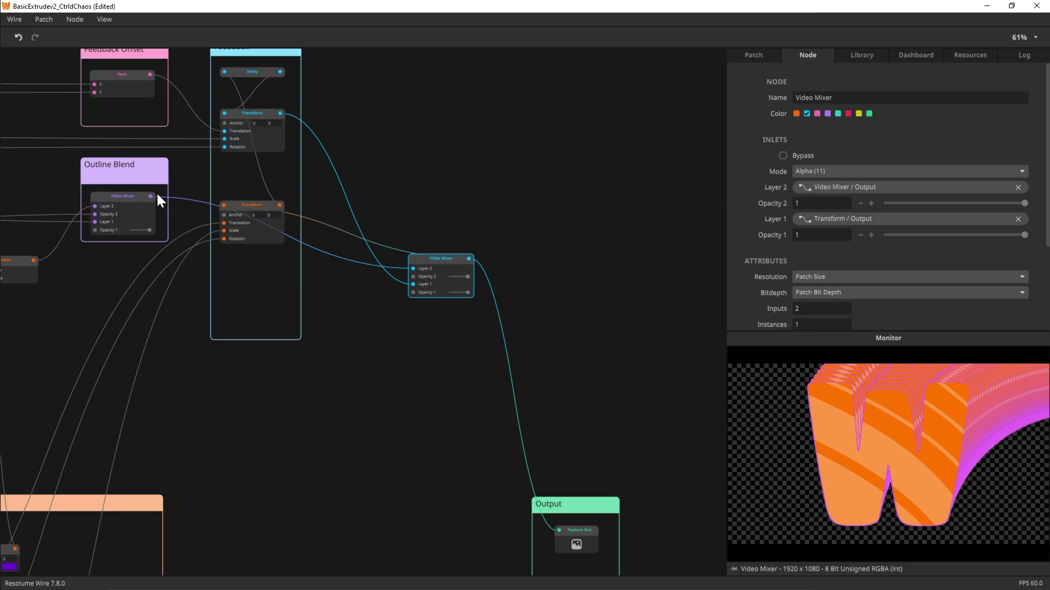
{"action": "left_click", "coordinate": [127, 198]}
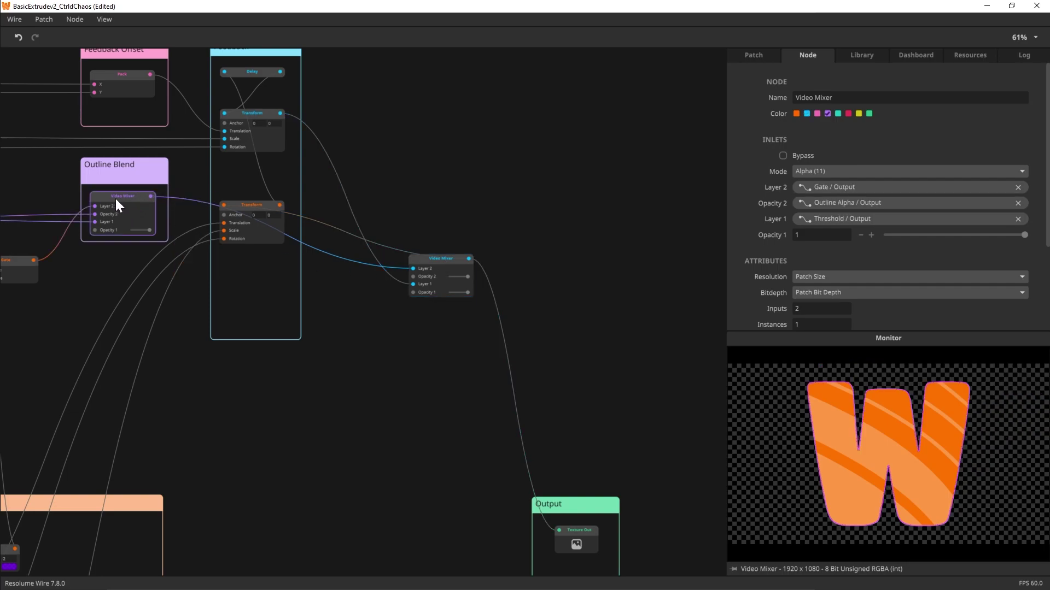
{"action": "left_click", "coordinate": [435, 259]}
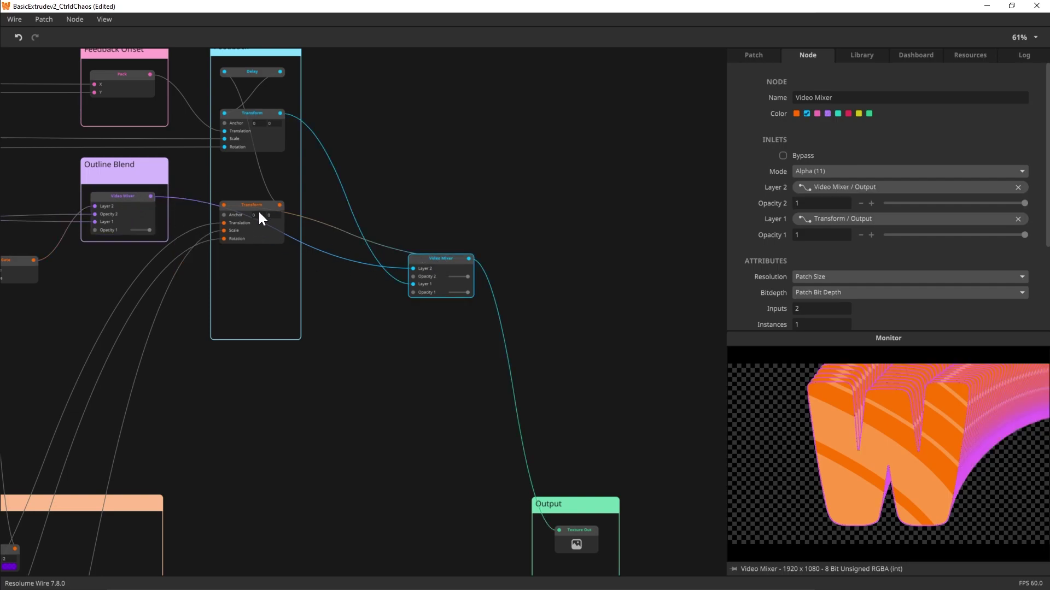
Lay out the Feedback group's orange Transform, Delay and blue Transform in signal order after the Video Mixer.
{"action": "left_click_drag", "start_coordinate": [249, 208], "coordinate": [564, 261]}
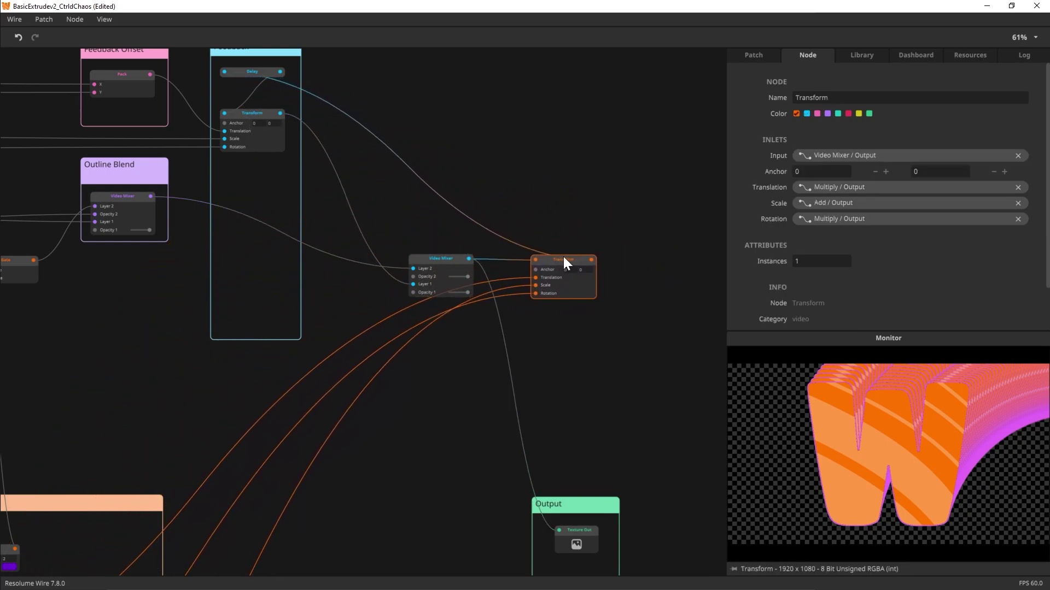
{"action": "left_click_drag", "start_coordinate": [562, 186], "coordinate": [510, 226]}
{"action": "scroll", "coordinate": [342, 448], "scroll_direction": "down", "scroll_amount": 3}
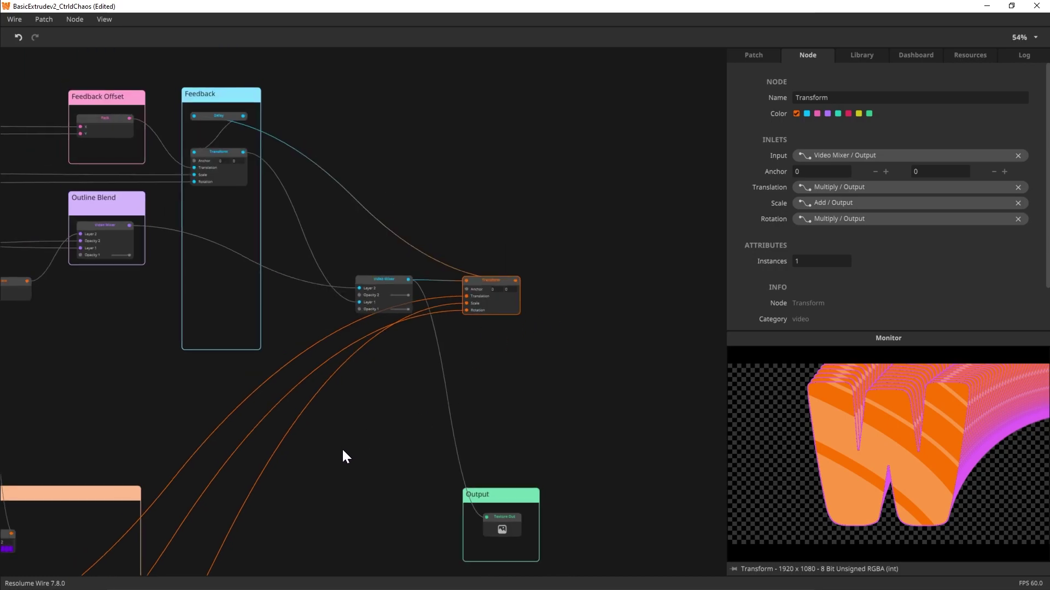
{"action": "scroll", "coordinate": [417, 311], "scroll_direction": "up", "scroll_amount": 1}
{"action": "scroll", "coordinate": [409, 210], "scroll_direction": "up", "scroll_amount": 1}
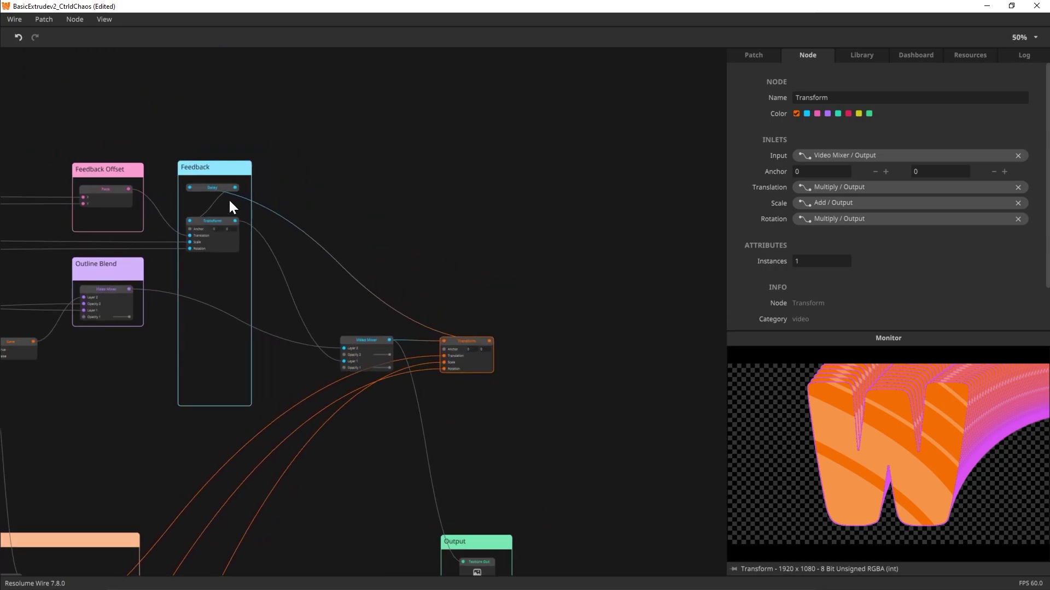
{"action": "left_click_drag", "start_coordinate": [208, 188], "coordinate": [579, 327]}
{"action": "left_click_drag", "start_coordinate": [218, 220], "coordinate": [689, 179]}
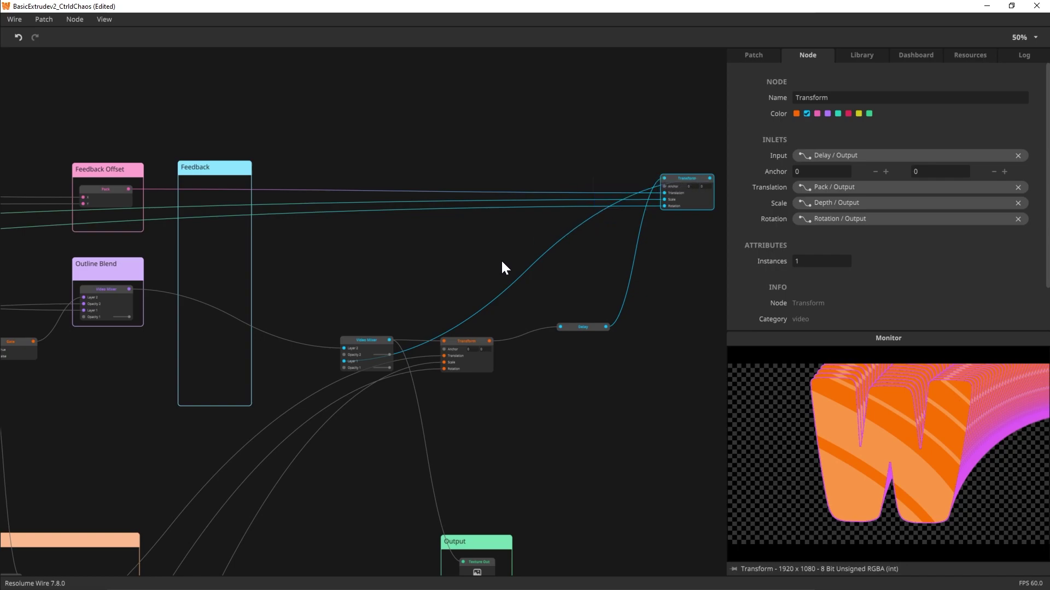
Examine the feedback Video Mixer's layer inlets and trace Layer 2 back to the Outline Blend group's Video Mixer.
{"action": "scroll", "coordinate": [296, 358], "scroll_direction": "up", "scroll_amount": 5}
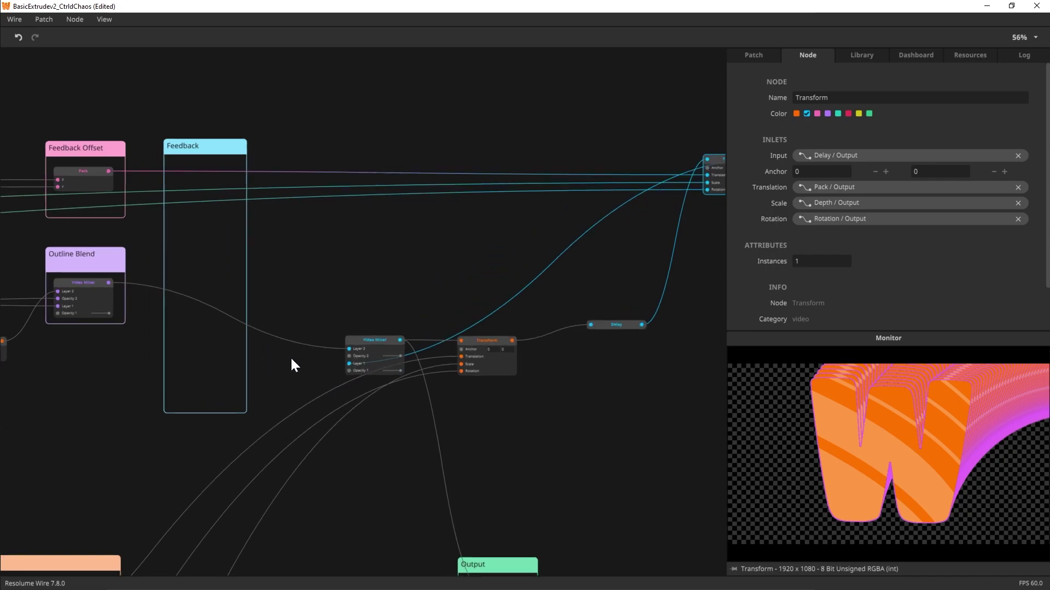
{"action": "scroll", "coordinate": [364, 365], "scroll_direction": "up", "scroll_amount": 3}
{"action": "left_click_drag", "start_coordinate": [480, 379], "coordinate": [562, 388]}
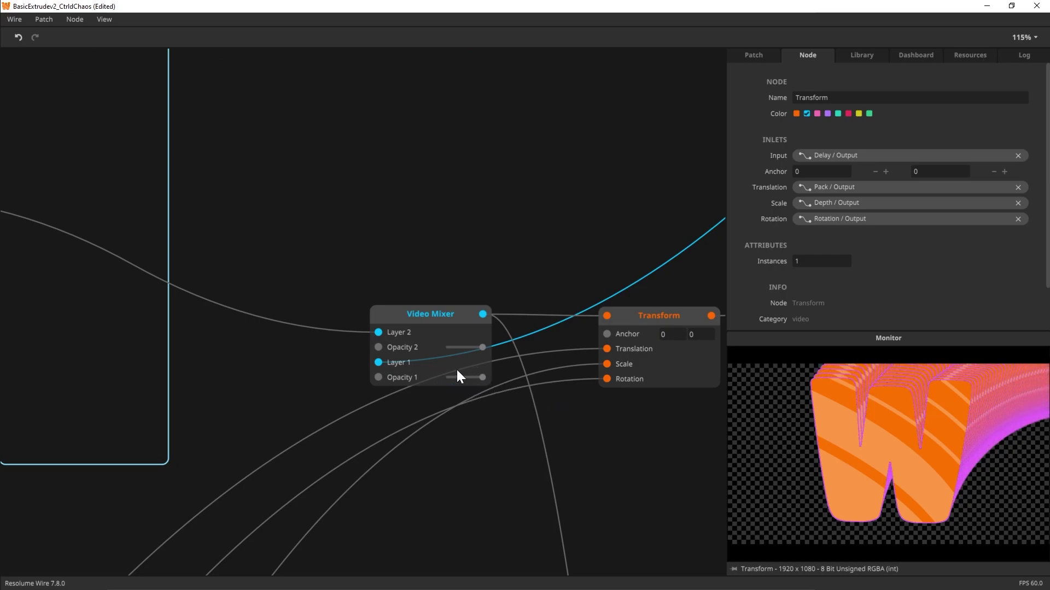
{"action": "mouse_move", "coordinate": [389, 332]}
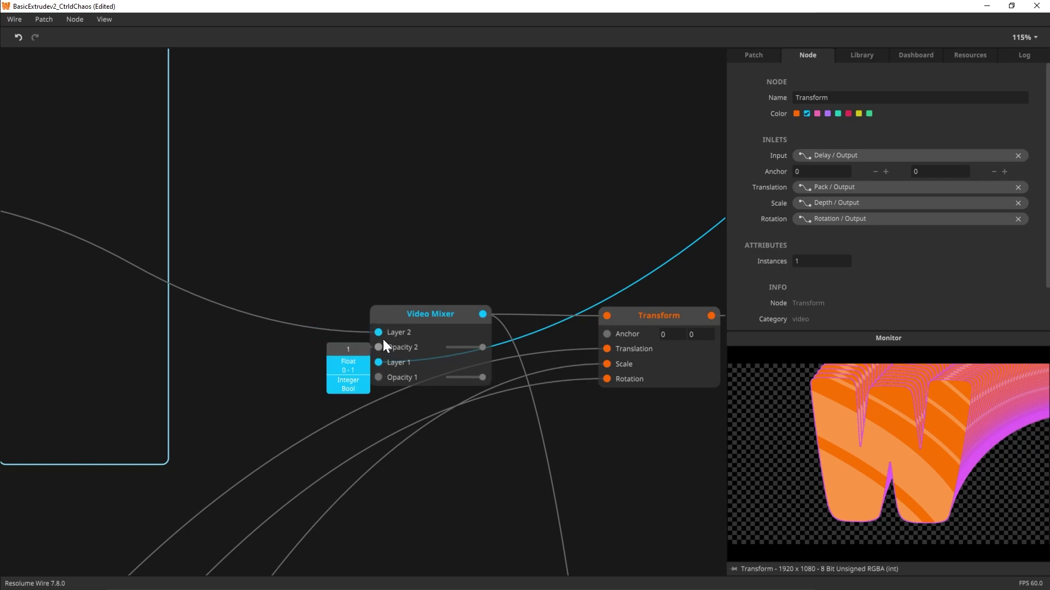
{"action": "scroll", "coordinate": [253, 273], "scroll_direction": "down", "scroll_amount": 3}
{"action": "left_click_drag", "start_coordinate": [253, 274], "coordinate": [501, 232]}
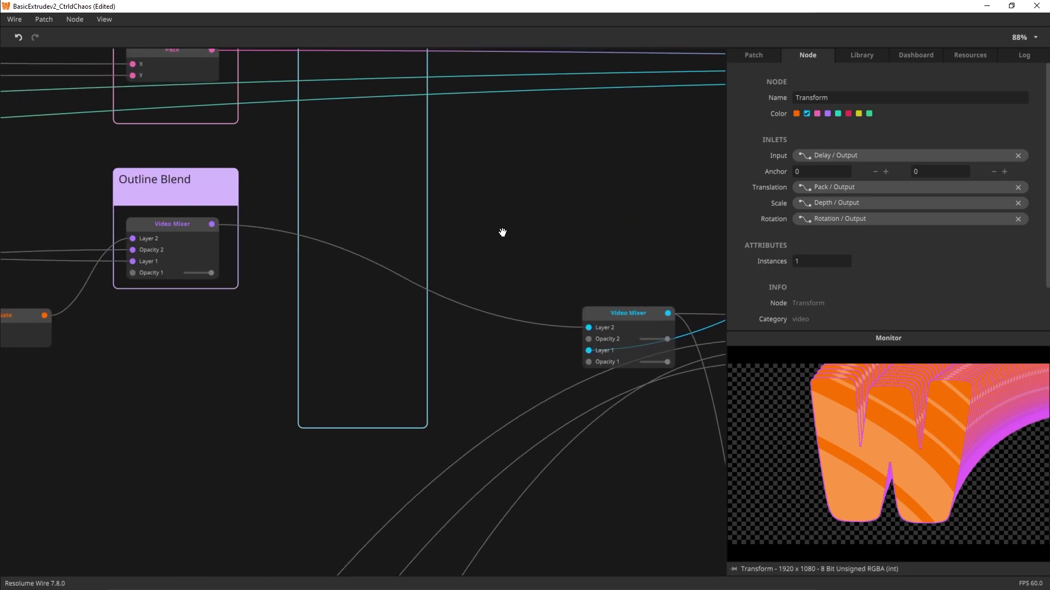
{"action": "left_click", "coordinate": [156, 224]}
{"action": "mouse_move", "coordinate": [501, 314]}
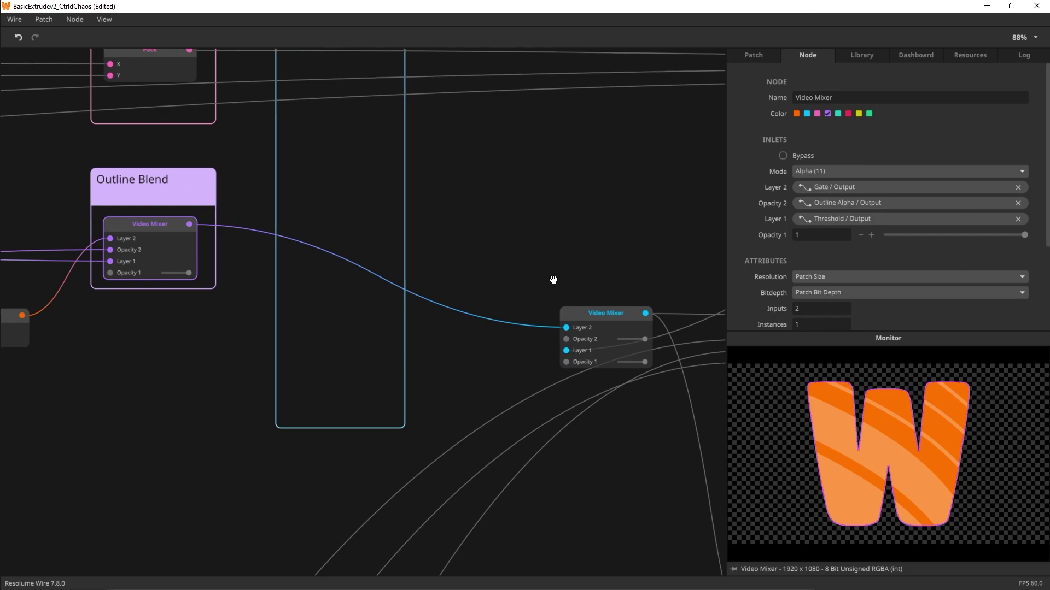
Preview the blue Transform after the Delay and trace its output to the feedback Video Mixer's Layer 1 inlet.
{"action": "scroll", "coordinate": [567, 279], "scroll_direction": "right", "scroll_amount": 5}
{"action": "scroll", "coordinate": [421, 293], "scroll_direction": "down", "scroll_amount": 5}
{"action": "scroll", "coordinate": [572, 229], "scroll_direction": "right", "scroll_amount": 5}
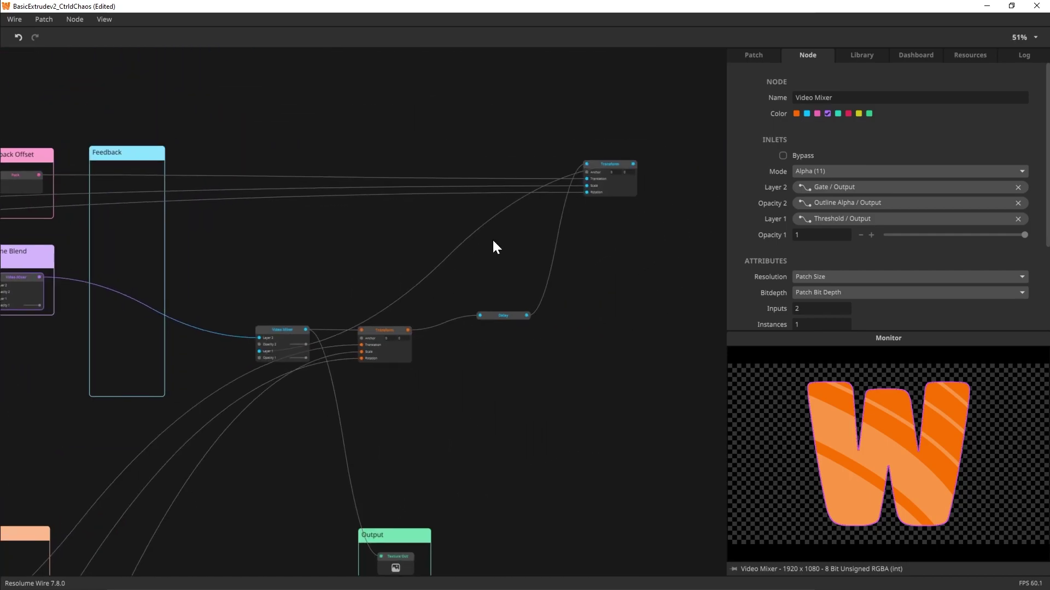
{"action": "left_click", "coordinate": [614, 164]}
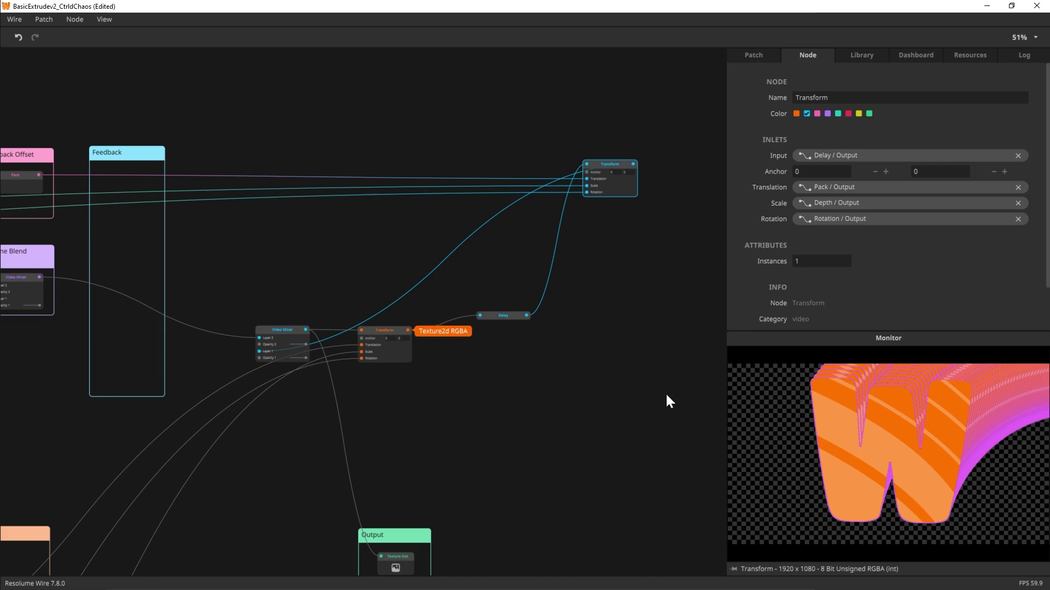
{"action": "scroll", "coordinate": [288, 356], "scroll_direction": "up", "scroll_amount": 5}
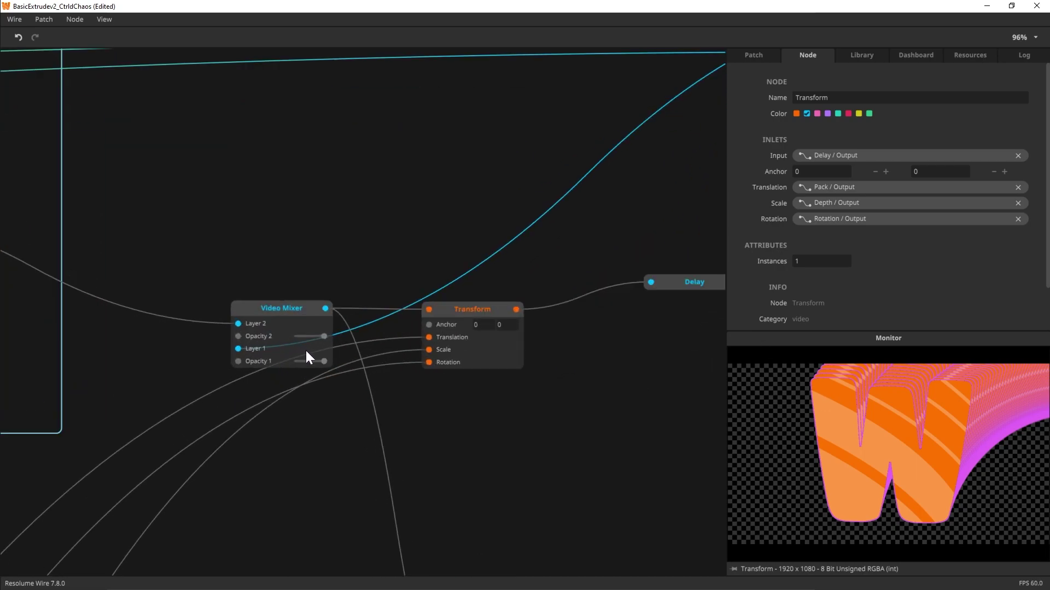
{"action": "mouse_move", "coordinate": [324, 362]}
{"action": "left_mouse_down"}
{"action": "mouse_move", "coordinate": [278, 362]}
{"action": "mouse_move", "coordinate": [340, 368]}
{"action": "left_mouse_up"}
{"action": "mouse_move", "coordinate": [238, 350]}
{"action": "scroll", "coordinate": [446, 433], "scroll_direction": "down", "scroll_amount": 8}
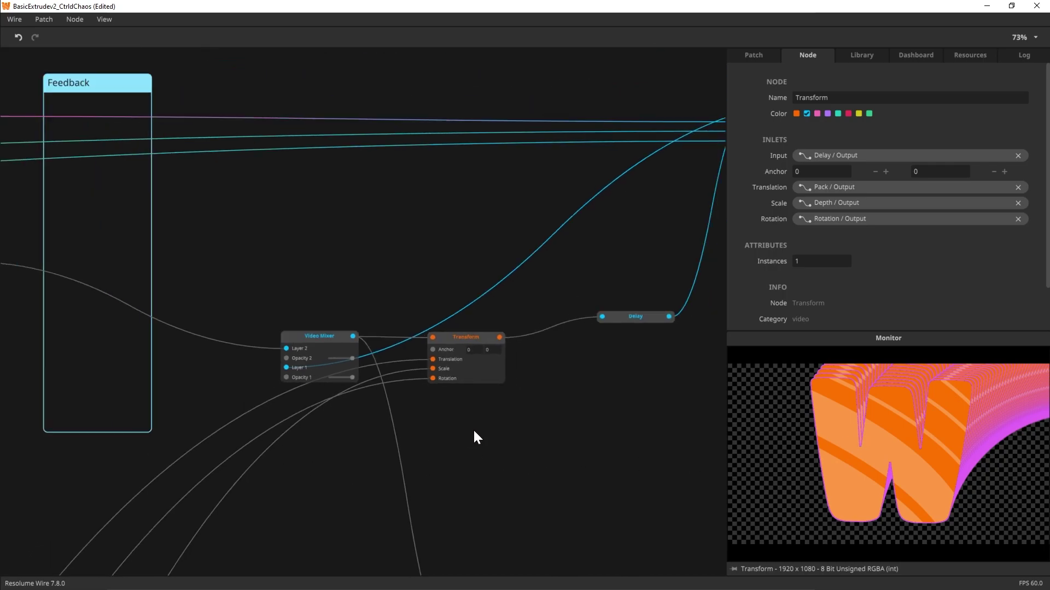
Return the Video Mixer, both Transforms and the Delay to their places inside the Feedback group.
{"action": "left_click_drag", "start_coordinate": [553, 459], "coordinate": [625, 444]}
{"action": "left_click_drag", "start_coordinate": [503, 372], "coordinate": [378, 389]}
{"action": "left_click_drag", "start_coordinate": [575, 374], "coordinate": [369, 347]}
{"action": "left_click_drag", "start_coordinate": [676, 365], "coordinate": [375, 253]}
{"action": "scroll", "coordinate": [436, 354], "scroll_direction": "right", "scroll_amount": 3}
{"action": "left_click_drag", "start_coordinate": [612, 258], "coordinate": [237, 303]}
{"action": "scroll", "coordinate": [534, 415], "scroll_direction": "down", "scroll_amount": 3}
{"action": "scroll", "coordinate": [534, 415], "scroll_direction": "left", "scroll_amount": 2}
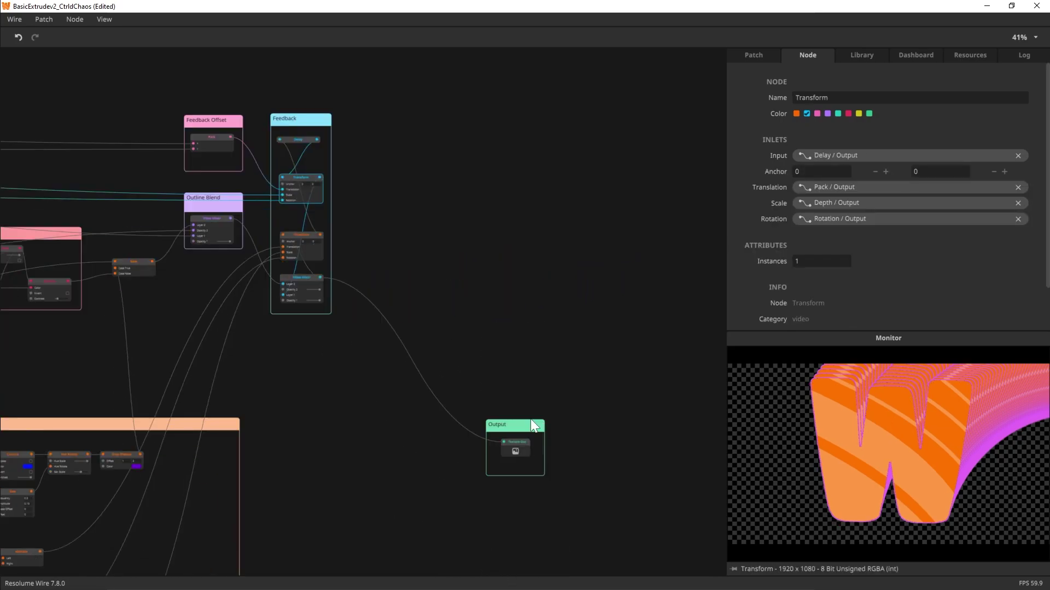
Move the Output group back beside the Feedback group, level with its Video Mixer.
{"action": "right_click", "coordinate": [525, 441]}
{"action": "key", "text": "Escape"}
{"action": "left_click", "coordinate": [547, 444]}
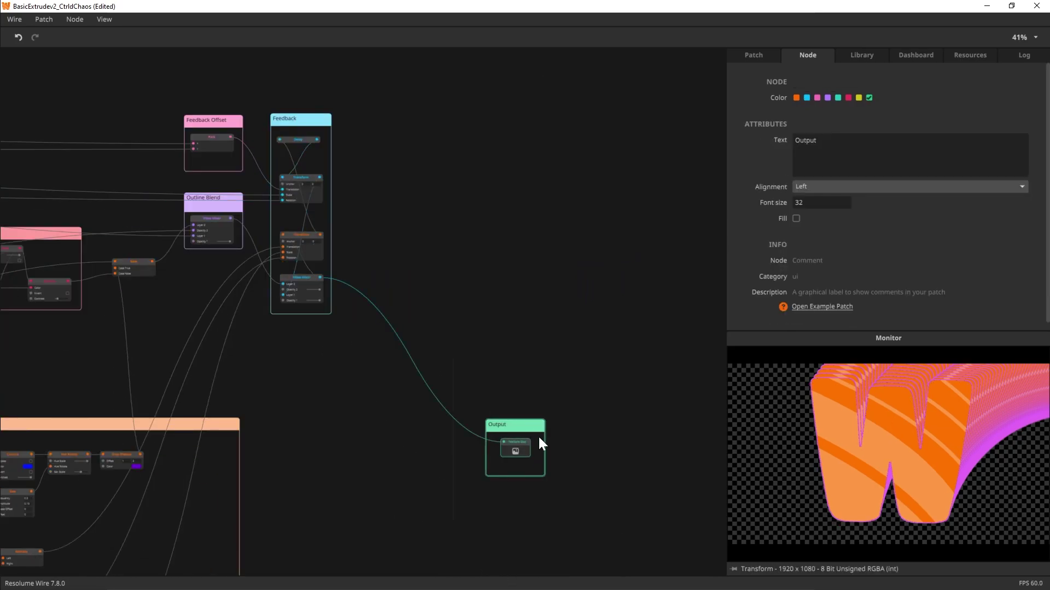
{"action": "left_click_drag", "start_coordinate": [518, 419], "coordinate": [412, 245]}
Preview the Output group's Texture Out node with its input and routing options, and look over the whole patch.
{"action": "scroll", "coordinate": [399, 277], "scroll_direction": "up", "scroll_amount": 1}
{"action": "scroll", "coordinate": [399, 277], "scroll_direction": "up", "scroll_amount": 4}
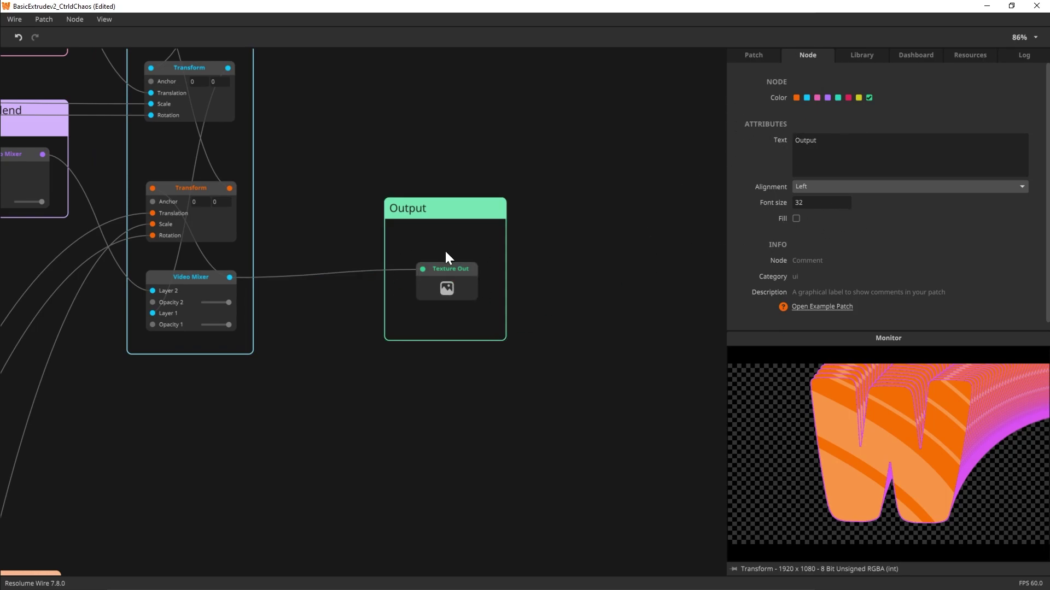
{"action": "left_click", "coordinate": [462, 266]}
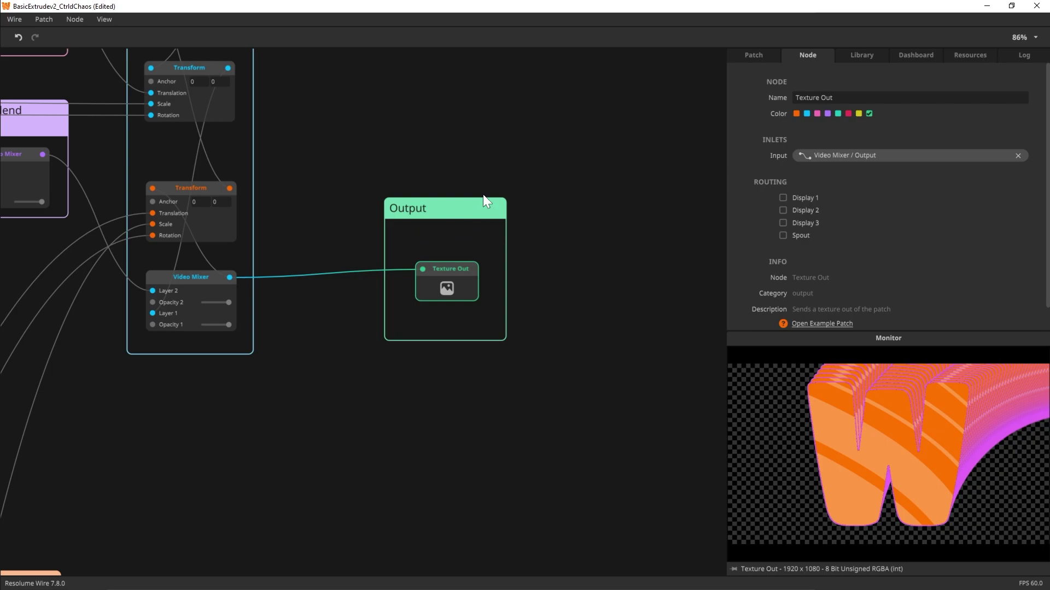
{"action": "scroll", "coordinate": [487, 203], "scroll_direction": "down", "scroll_amount": 8}
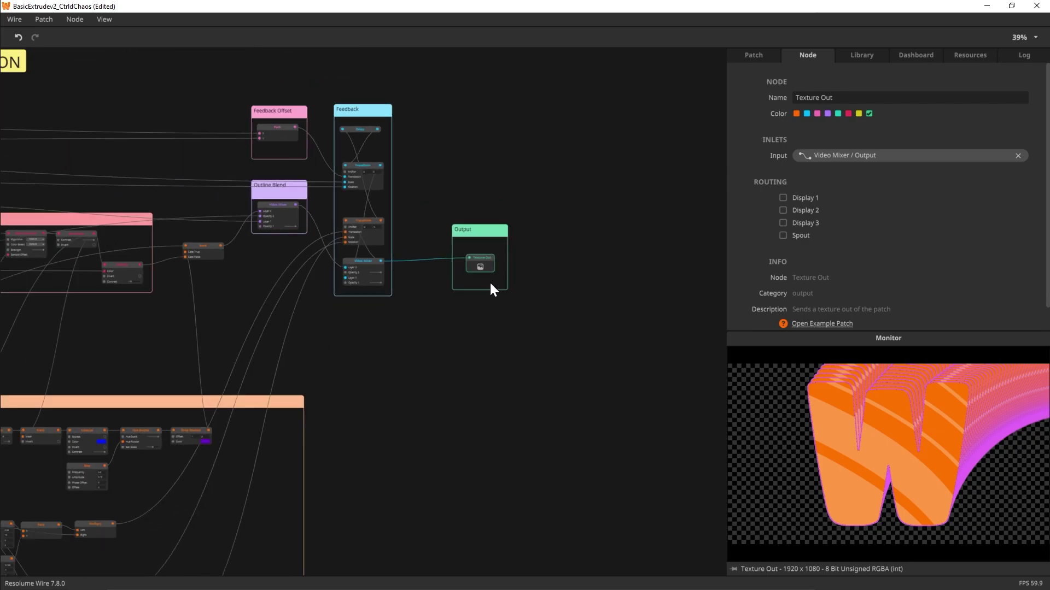
{"action": "left_click_drag", "start_coordinate": [438, 345], "coordinate": [518, 351]}
{"action": "left_click_drag", "start_coordinate": [137, 339], "coordinate": [295, 337]}
{"action": "scroll", "coordinate": [340, 352], "scroll_direction": "down", "scroll_amount": 1}
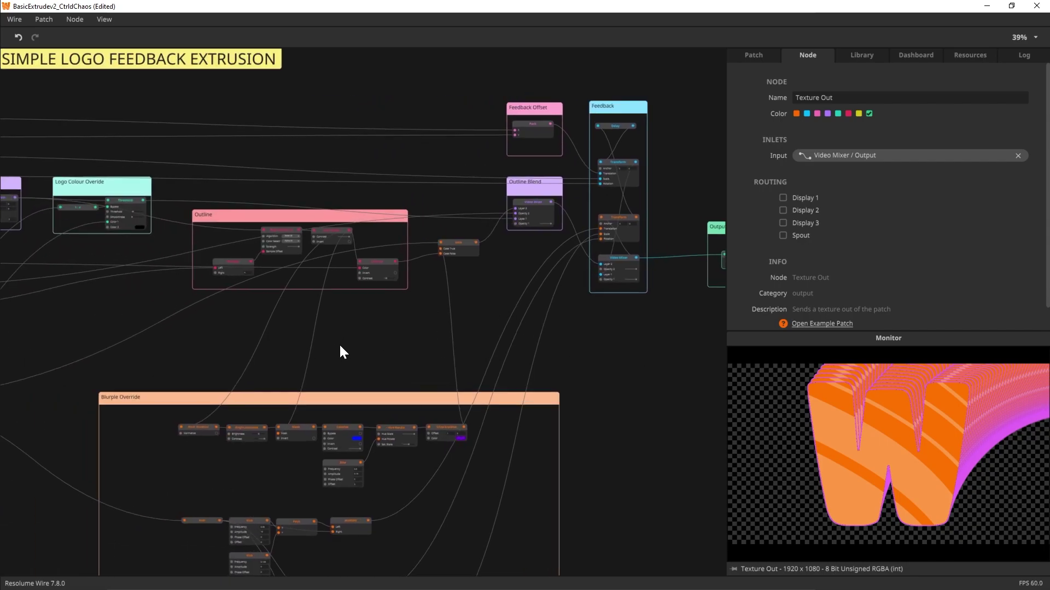
Set Offset X to about 0.17, Offset Y to 3.03, Rotation to 0.0002 and Depth to 0.994.
{"action": "left_click", "coordinate": [916, 55]}
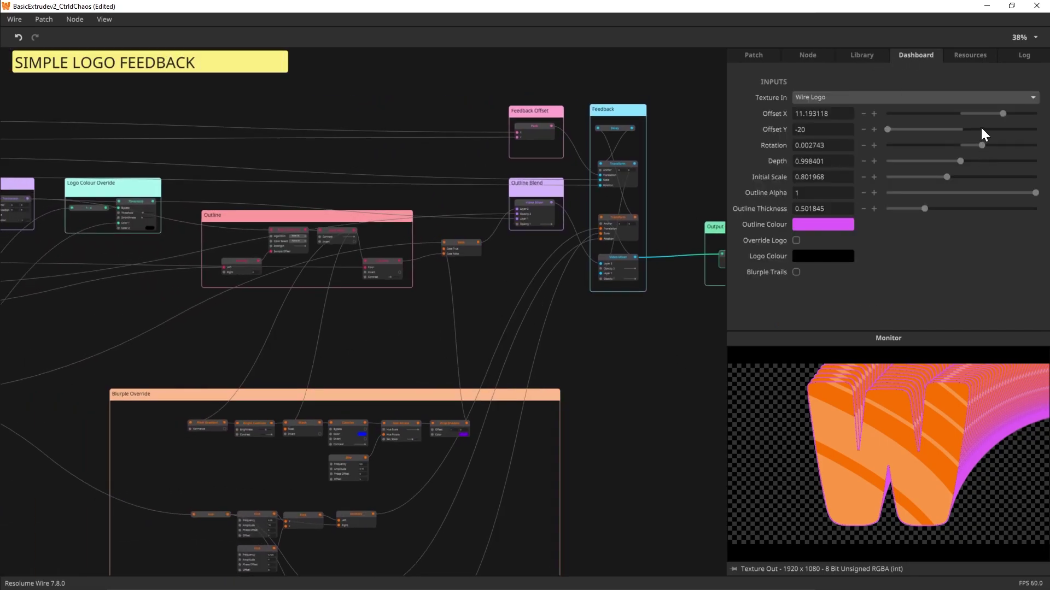
{"action": "left_click_drag", "start_coordinate": [1002, 113], "coordinate": [961, 117]}
{"action": "left_click_drag", "start_coordinate": [887, 129], "coordinate": [972, 132]}
{"action": "left_click_drag", "start_coordinate": [982, 144], "coordinate": [955, 163]}
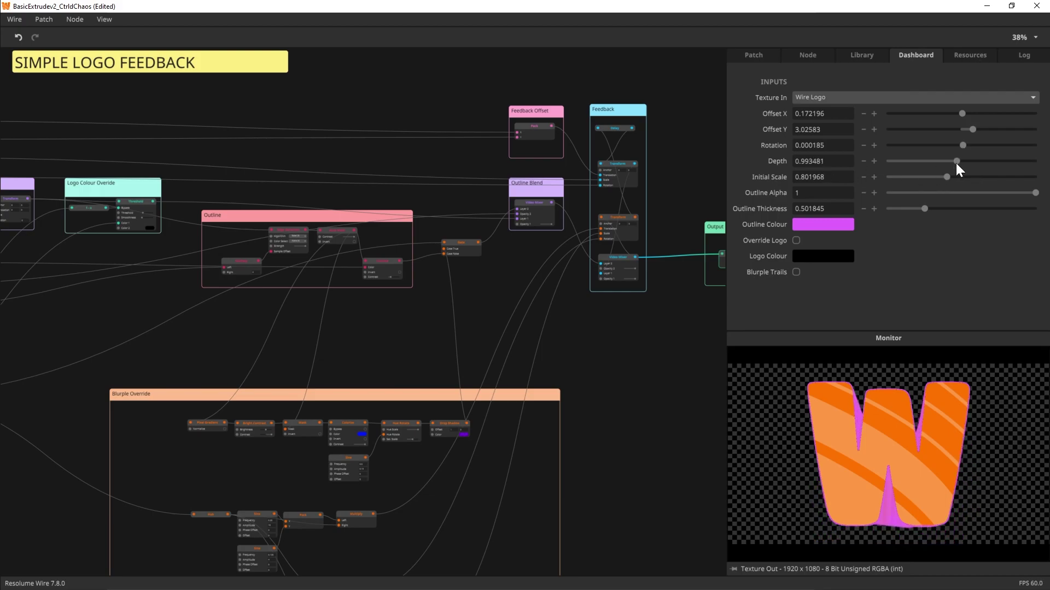
Change the Outline Colour to black (000000FF).
{"action": "left_click", "coordinate": [819, 222]}
{"action": "left_click", "coordinate": [659, 430]}
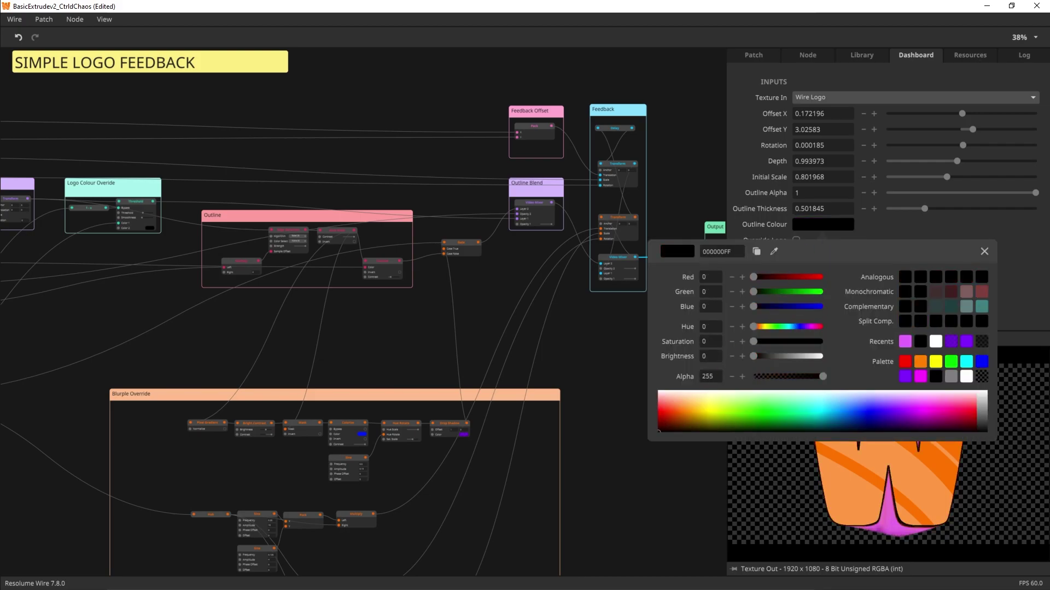
{"action": "left_click", "coordinate": [612, 392]}
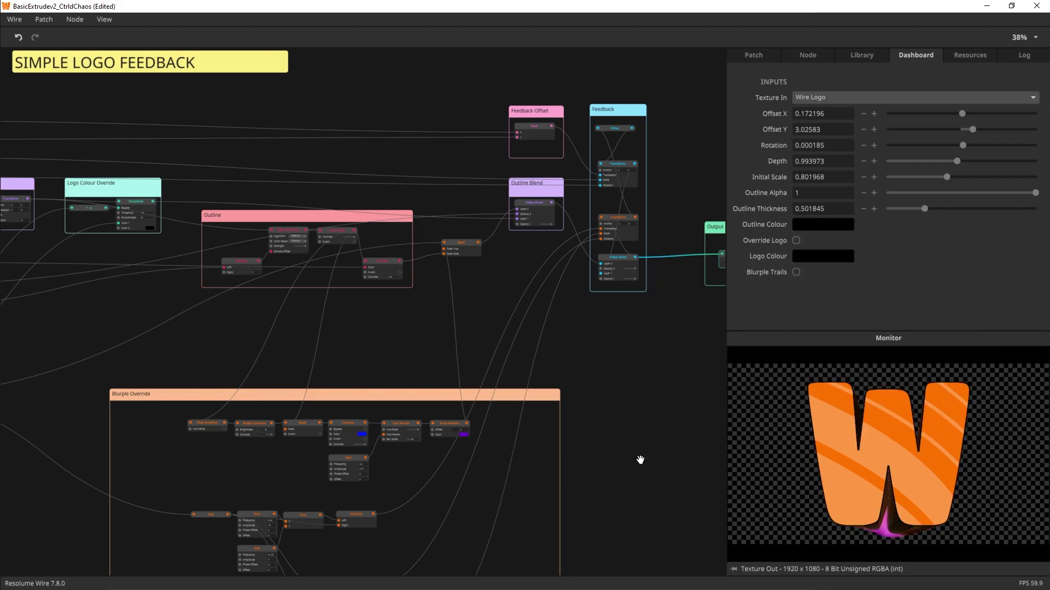
Turn on the Blurple Trails input node in the Exposed Inputs group.
{"action": "scroll", "coordinate": [257, 311], "scroll_direction": "down", "scroll_amount": 3}
{"action": "scroll", "coordinate": [261, 283], "scroll_direction": "up", "scroll_amount": 6}
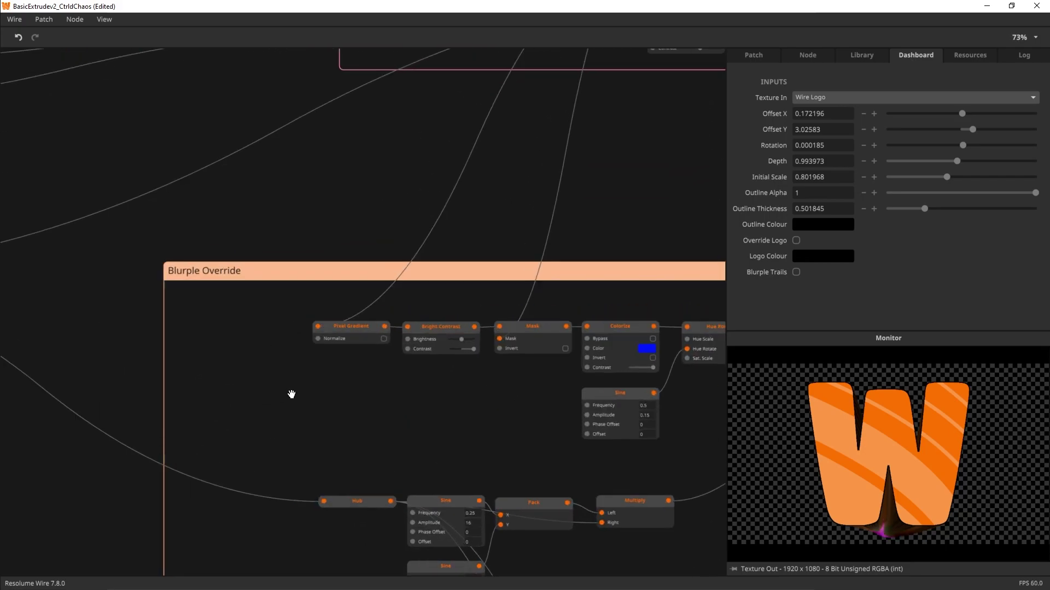
{"action": "left_click_drag", "start_coordinate": [279, 397], "coordinate": [478, 334]}
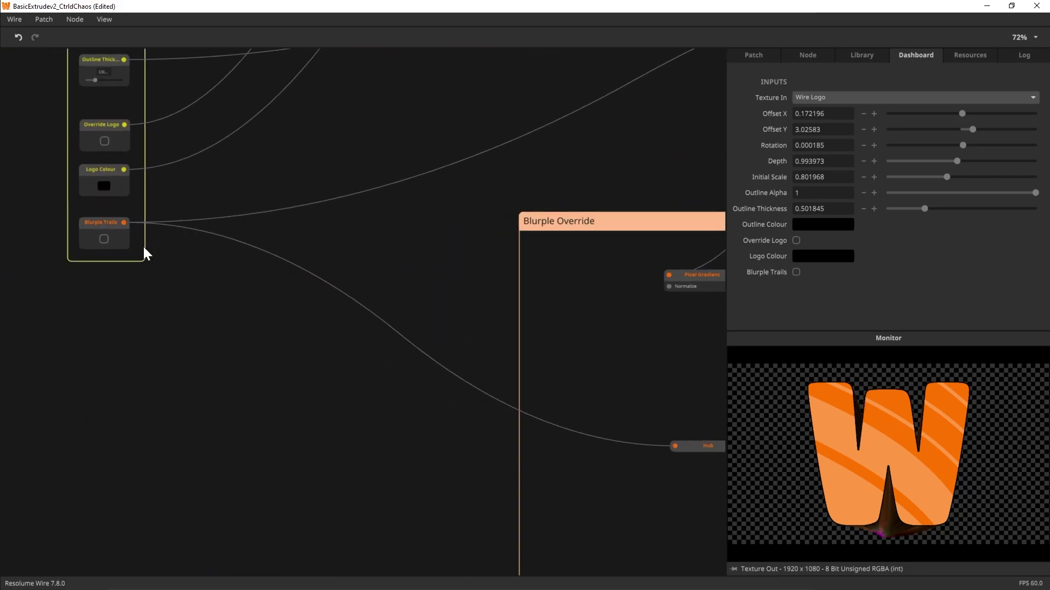
{"action": "left_click", "coordinate": [102, 225]}
{"action": "left_click", "coordinate": [104, 240]}
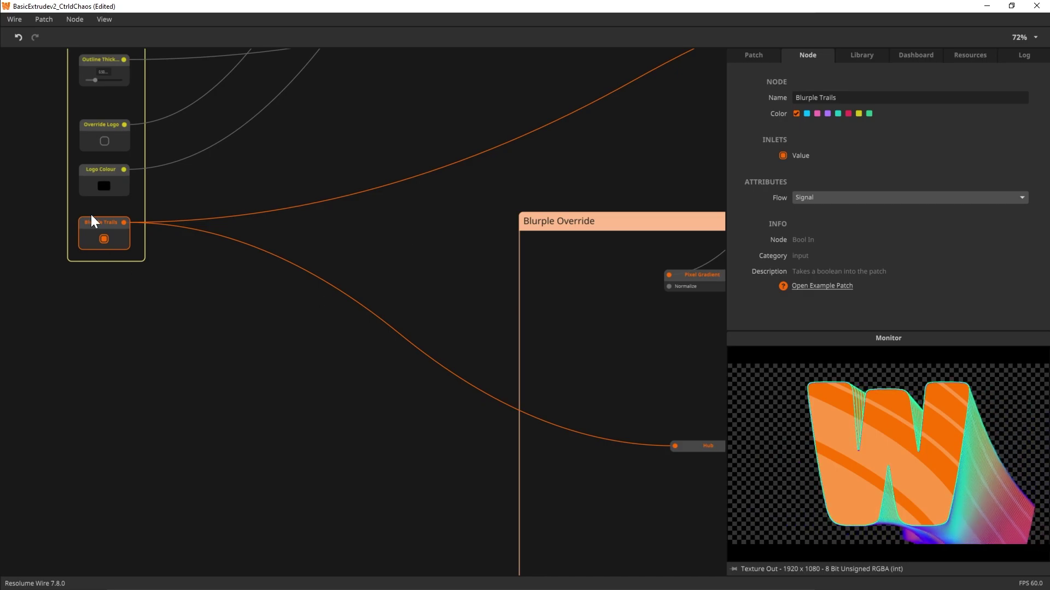
Trace the Blurple Trails connections to the Gate node beside the Outline group and to the Hub in the Blurple Override group.
{"action": "left_click_drag", "start_coordinate": [616, 359], "coordinate": [494, 380]}
{"action": "scroll", "coordinate": [544, 242], "scroll_direction": "up", "scroll_amount": 2}
{"action": "scroll", "coordinate": [323, 235], "scroll_direction": "down", "scroll_amount": 2}
{"action": "scroll", "coordinate": [125, 316], "scroll_direction": "down", "scroll_amount": 4}
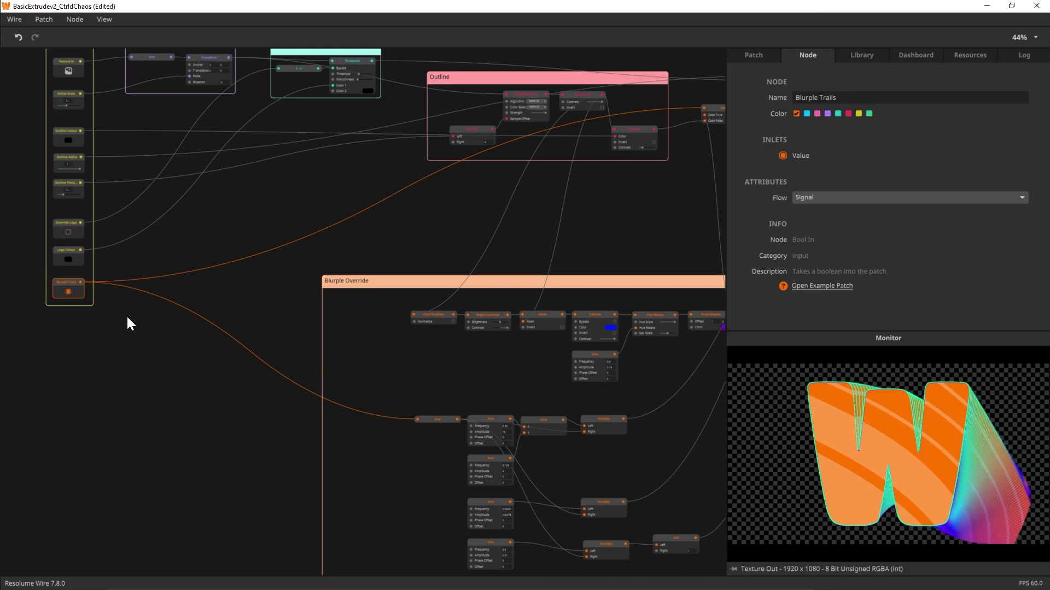
{"action": "scroll", "coordinate": [588, 235], "scroll_direction": "up", "scroll_amount": 4}
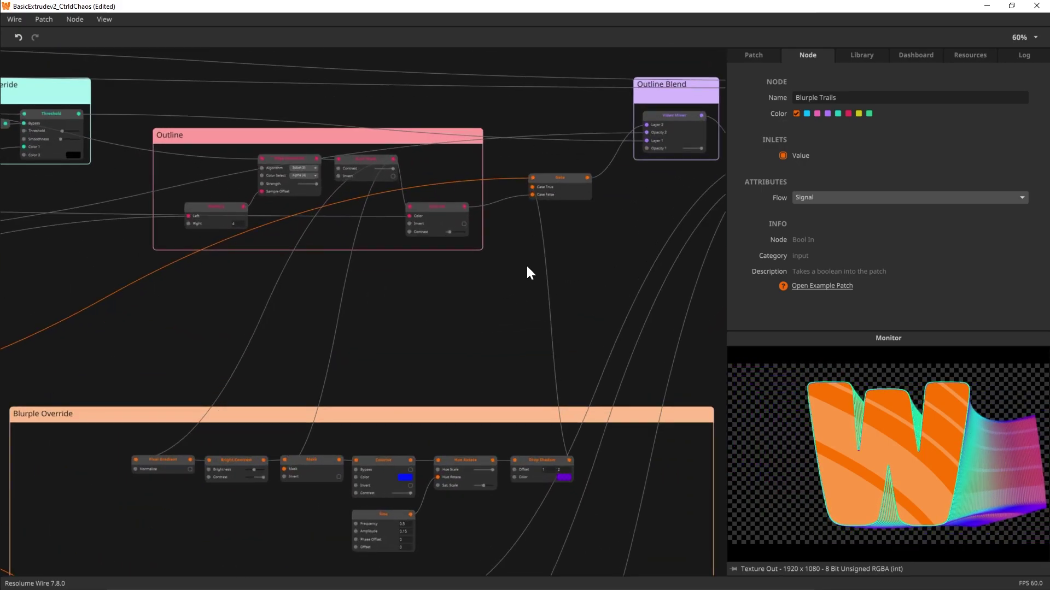
{"action": "mouse_move", "coordinate": [534, 179]}
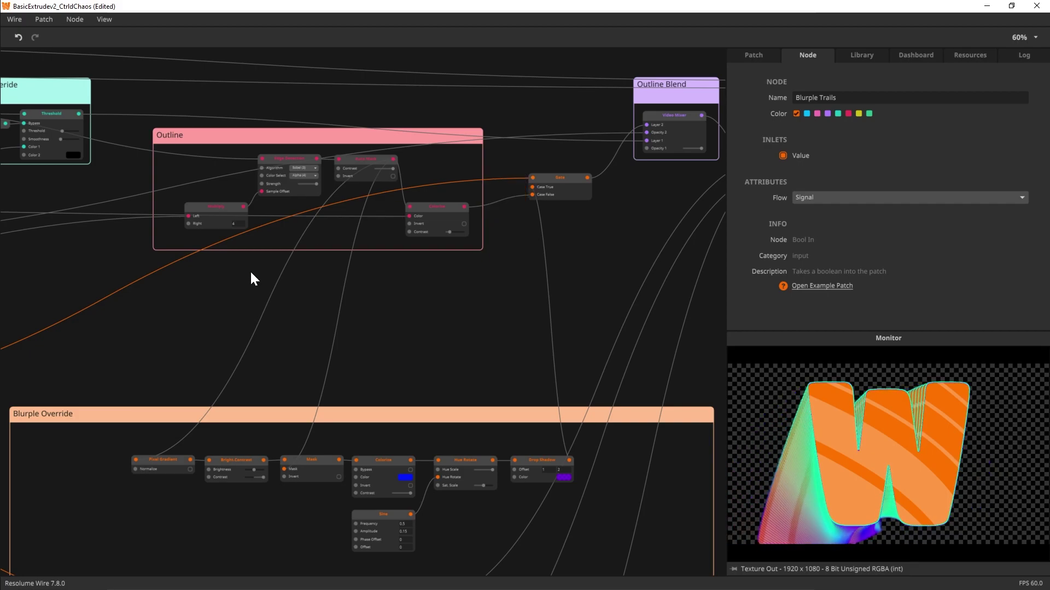
{"action": "left_click_drag", "start_coordinate": [119, 351], "coordinate": [299, 328]}
{"action": "scroll", "coordinate": [300, 329], "scroll_direction": "down", "scroll_amount": 1}
{"action": "scroll", "coordinate": [301, 330], "scroll_direction": "down", "scroll_amount": 3}
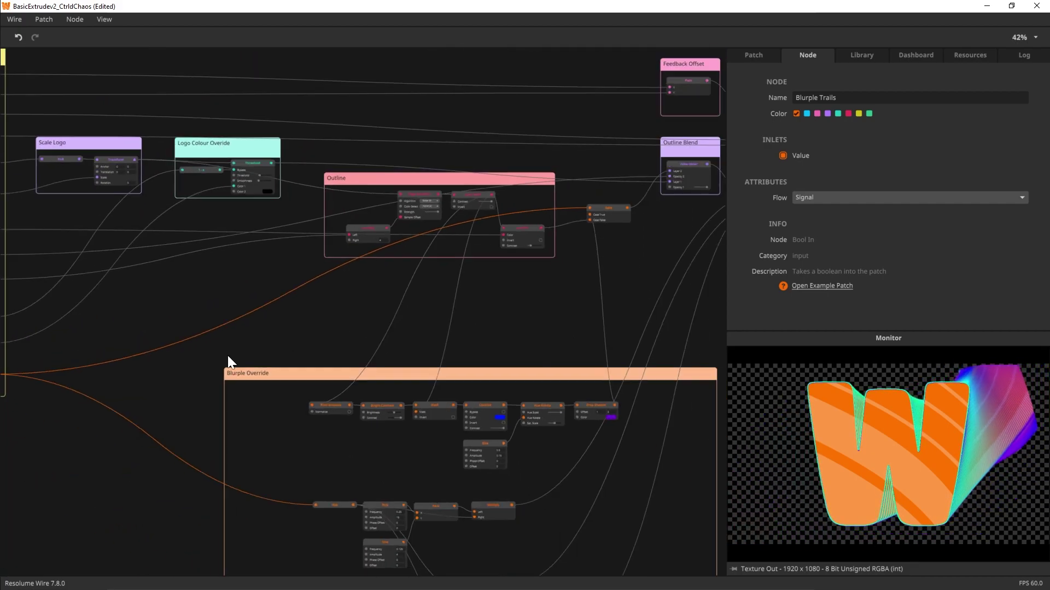
{"action": "left_click_drag", "start_coordinate": [234, 358], "coordinate": [307, 346]}
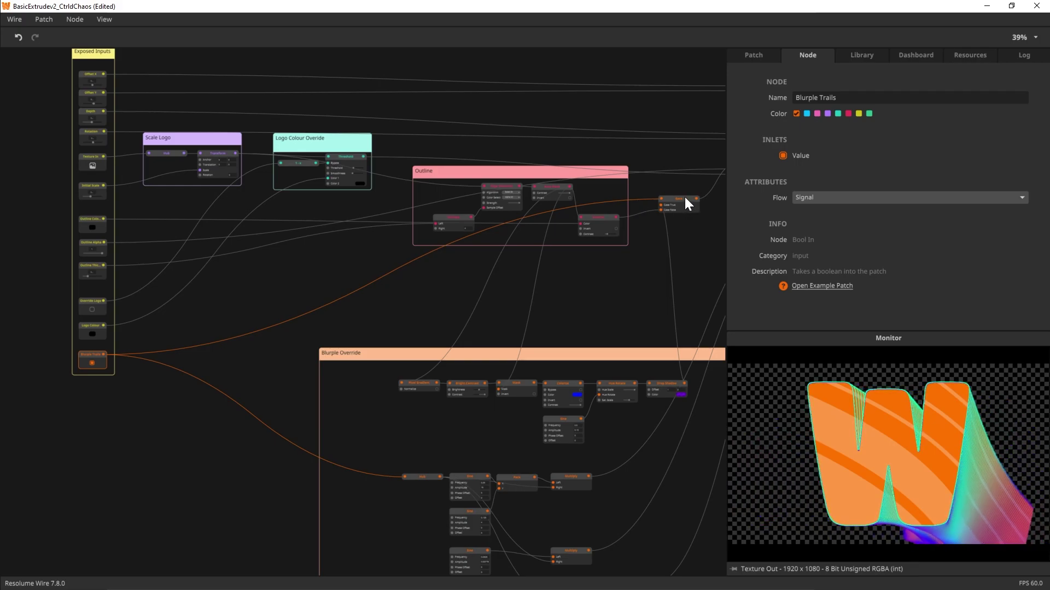
{"action": "scroll", "coordinate": [646, 268], "scroll_direction": "up", "scroll_amount": 3}
{"action": "left_click_drag", "start_coordinate": [661, 284], "coordinate": [569, 321]}
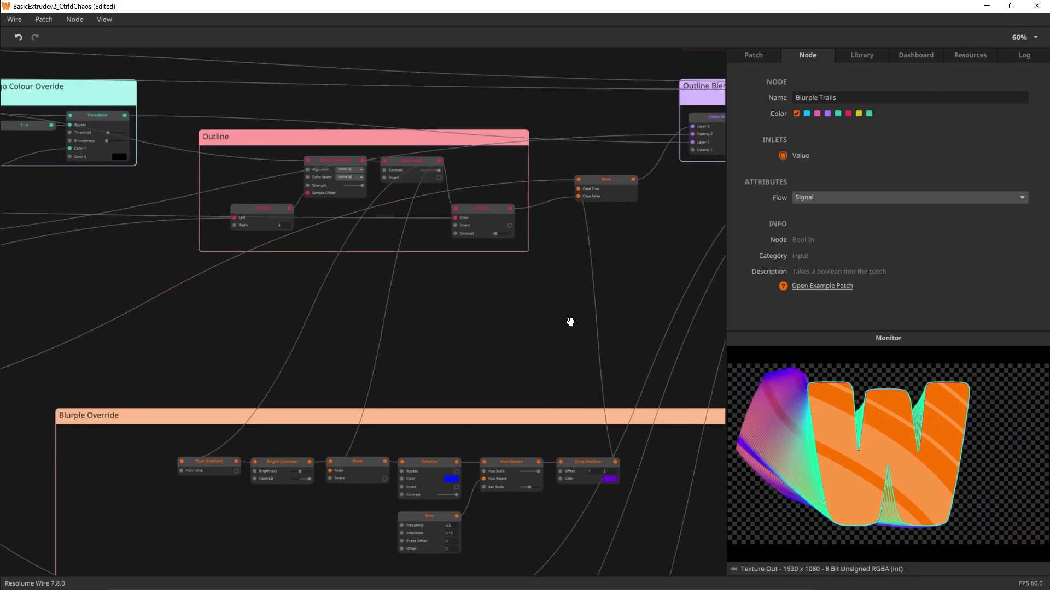
Preview the Blurple Override's Drop Shadow and the Outline's Colorize in turn, along with the Gate that switches between them.
{"action": "left_click", "coordinate": [569, 468]}
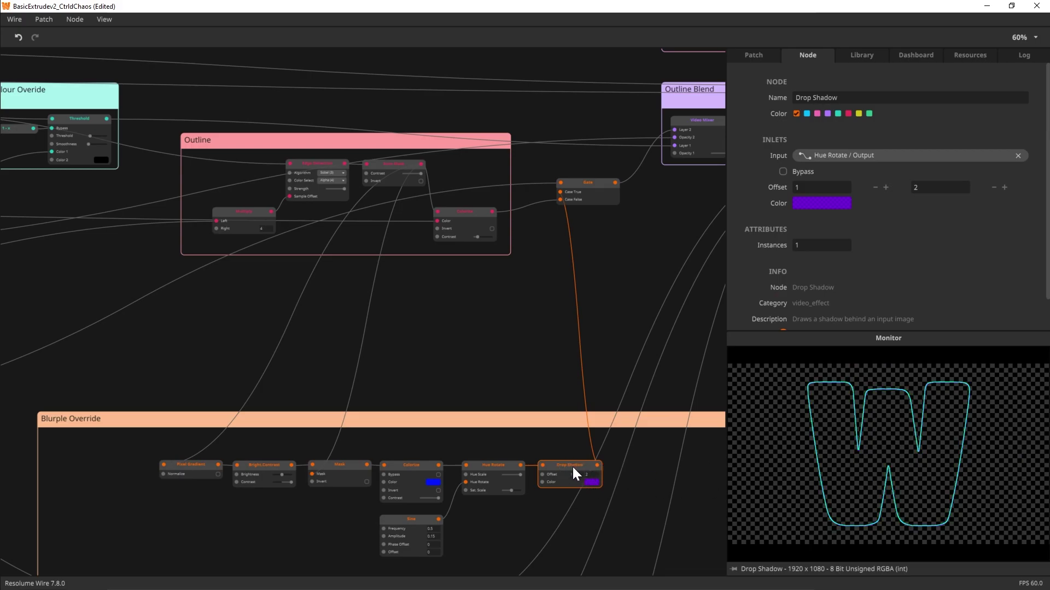
{"action": "left_click", "coordinate": [465, 212]}
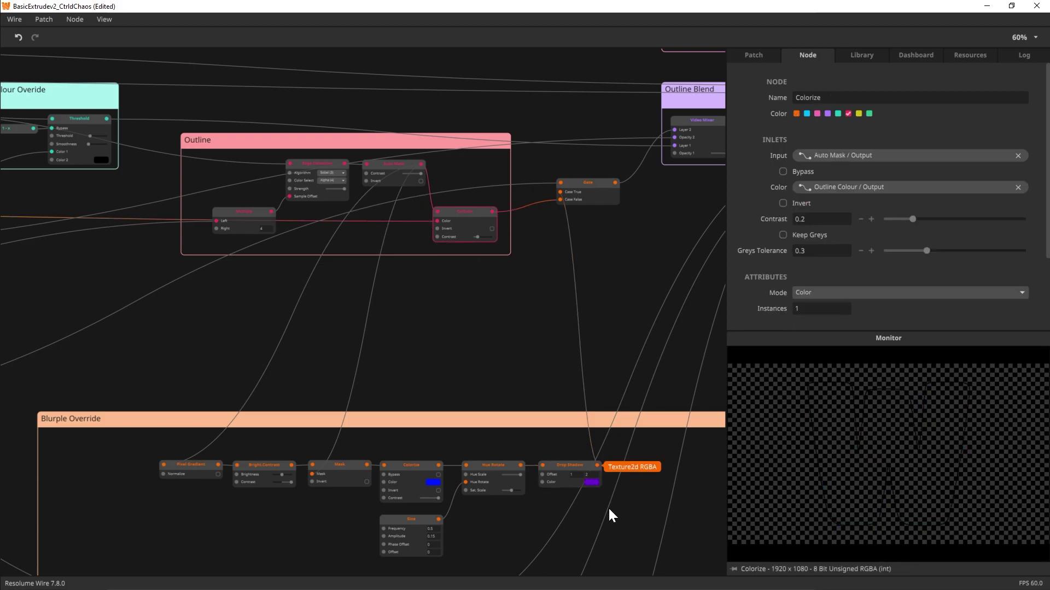
{"action": "left_click", "coordinate": [577, 200]}
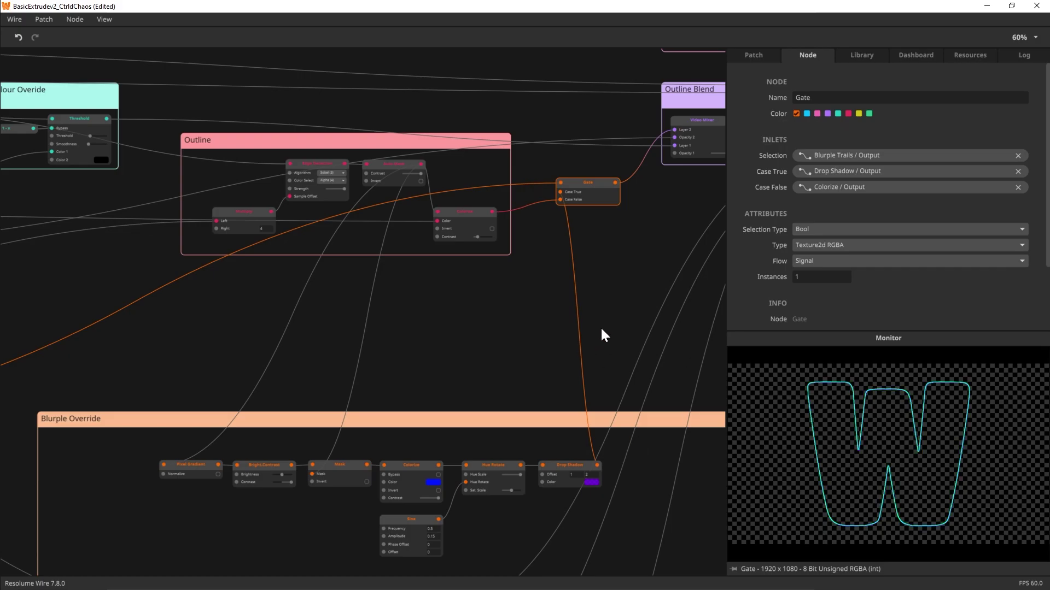
Look over the Blurple Override group's node chains and the Hub fed by the Blurple Trails input.
{"action": "left_click_drag", "start_coordinate": [584, 378], "coordinate": [608, 258]}
{"action": "left_click_drag", "start_coordinate": [571, 487], "coordinate": [566, 361]}
{"action": "scroll", "coordinate": [490, 359], "scroll_direction": "up", "scroll_amount": 2}
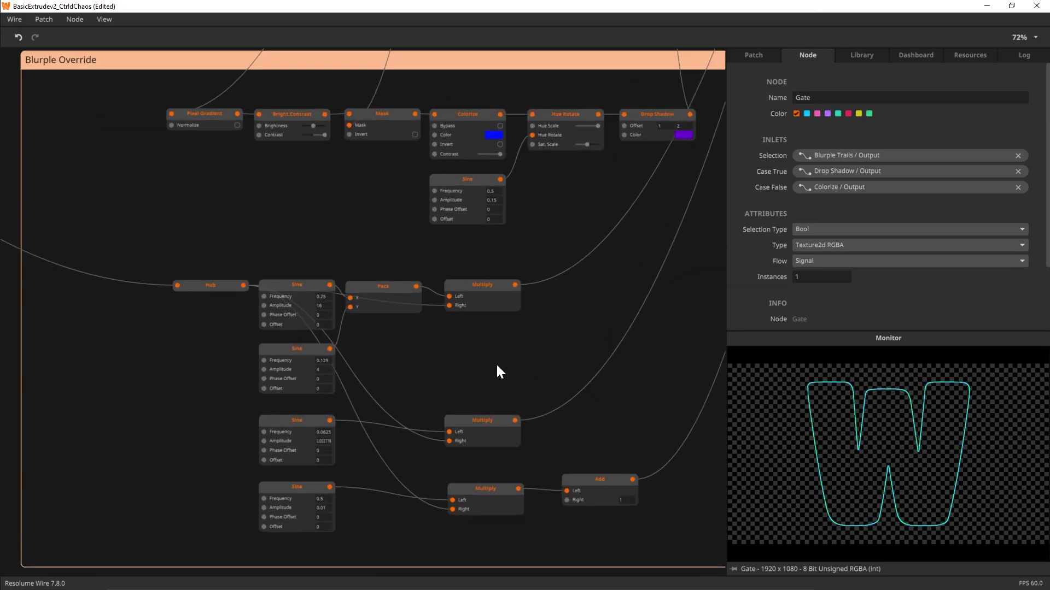
{"action": "left_click_drag", "start_coordinate": [116, 320], "coordinate": [552, 344]}
{"action": "scroll", "coordinate": [555, 350], "scroll_direction": "down", "scroll_amount": 2}
{"action": "left_click_drag", "start_coordinate": [320, 228], "coordinate": [183, 206]}
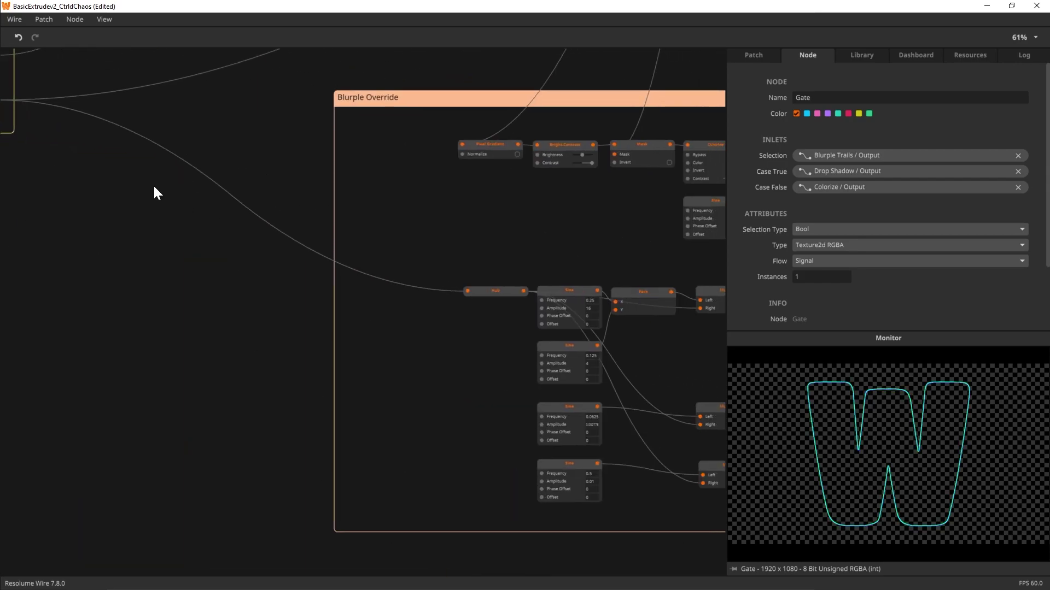
{"action": "left_click", "coordinate": [469, 291]}
{"action": "left_click_drag", "start_coordinate": [503, 247], "coordinate": [365, 440]}
Preview the Pixel Gradient and Bright.Contrast nodes at the start of the Blurple Override chain.
{"action": "left_click", "coordinate": [355, 366]}
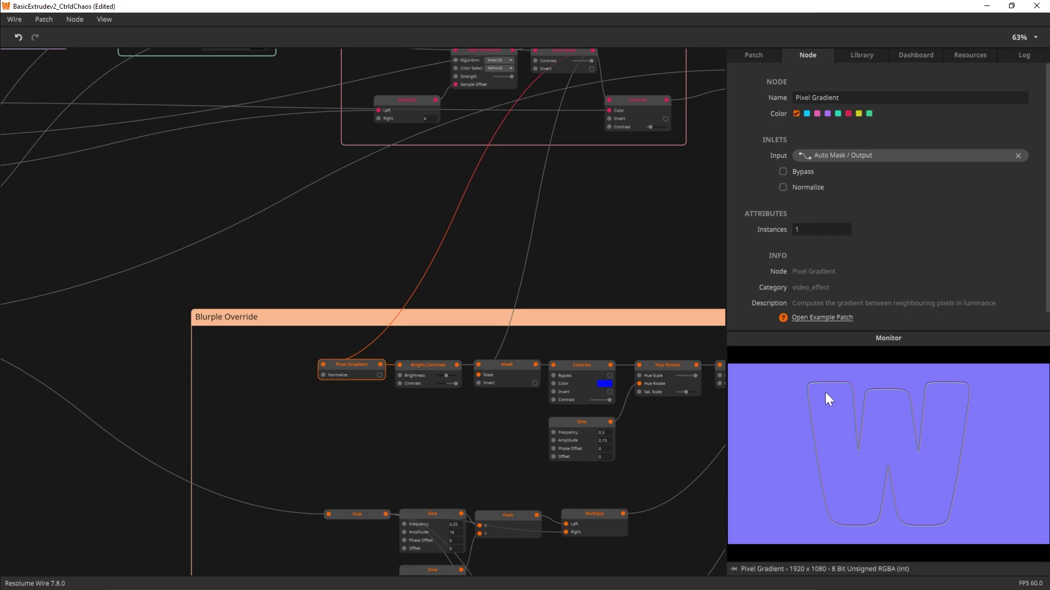
{"action": "left_click", "coordinate": [477, 441]}
{"action": "left_click", "coordinate": [432, 365]}
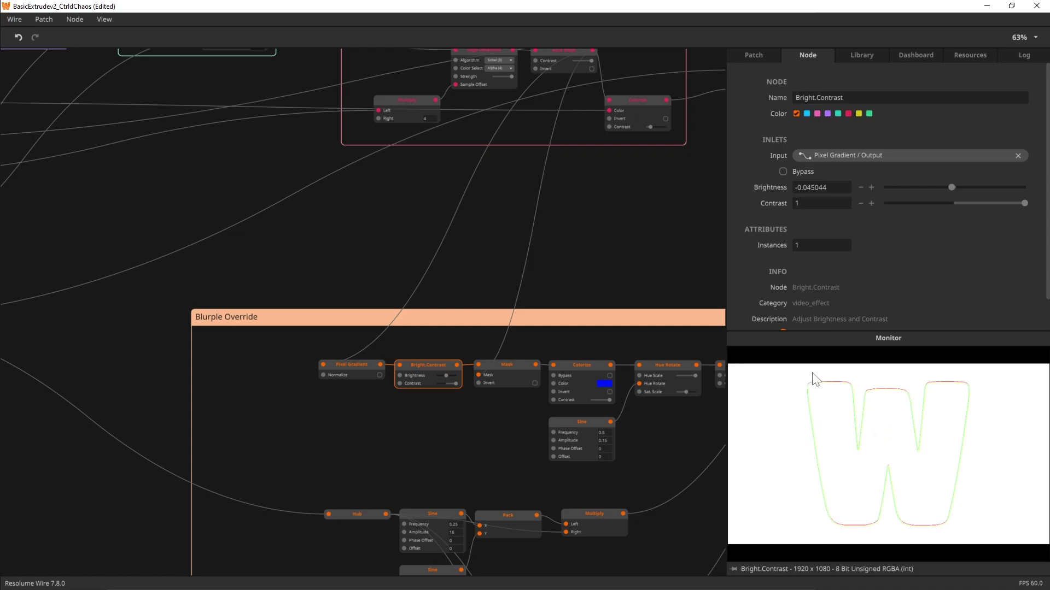
Compare the previews of the Blurple Override's Mask node and the Outline group's Auto Mask, and enlarge the monitor area.
{"action": "left_click", "coordinate": [509, 367]}
{"action": "left_click_drag", "start_coordinate": [574, 293], "coordinate": [497, 345]}
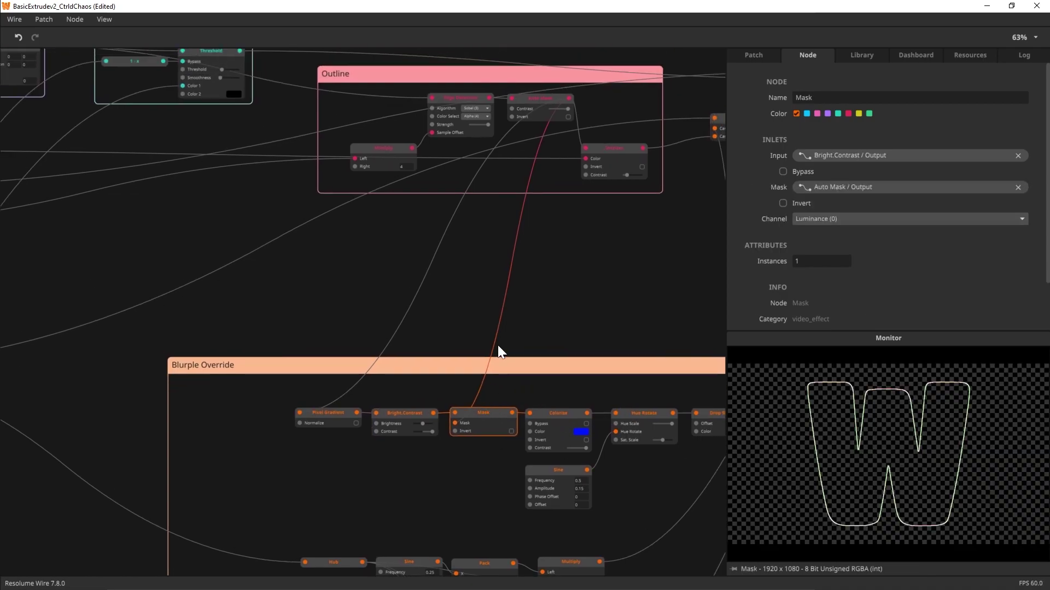
{"action": "left_click", "coordinate": [535, 109]}
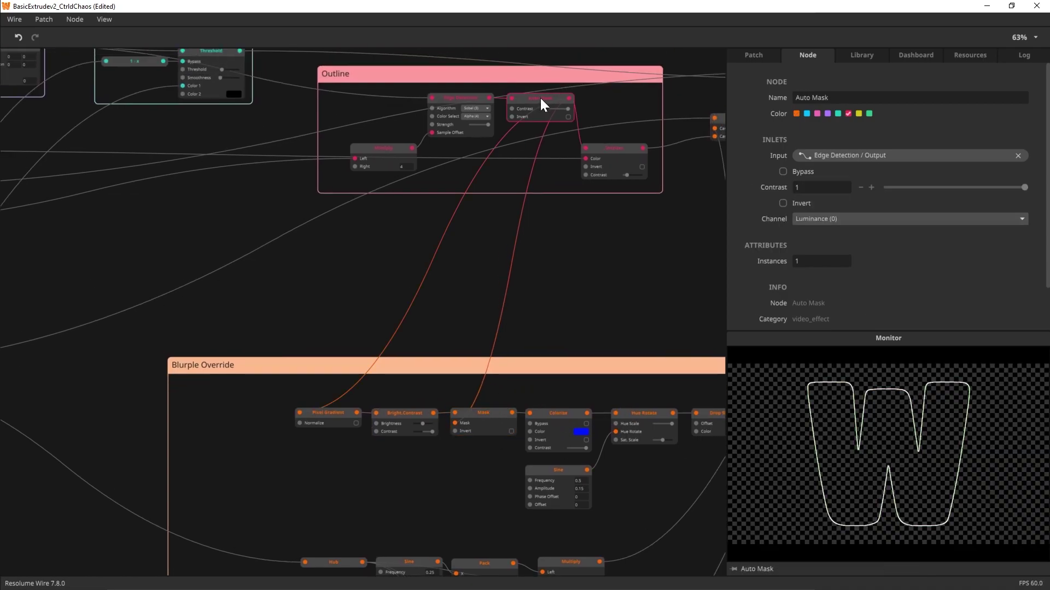
{"action": "left_click", "coordinate": [474, 413]}
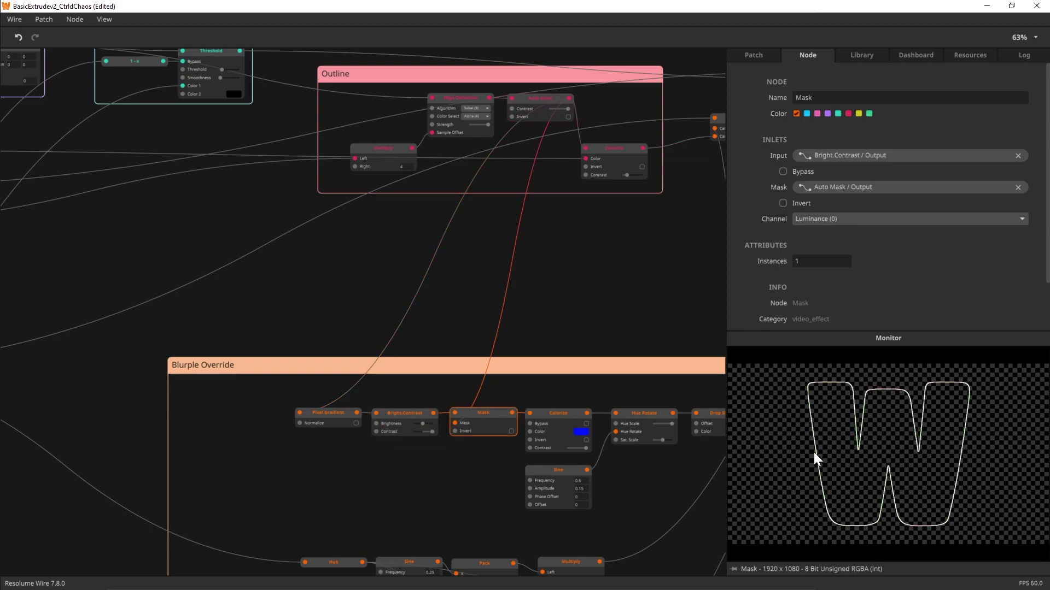
{"action": "left_click_drag", "start_coordinate": [724, 498], "coordinate": [695, 499]}
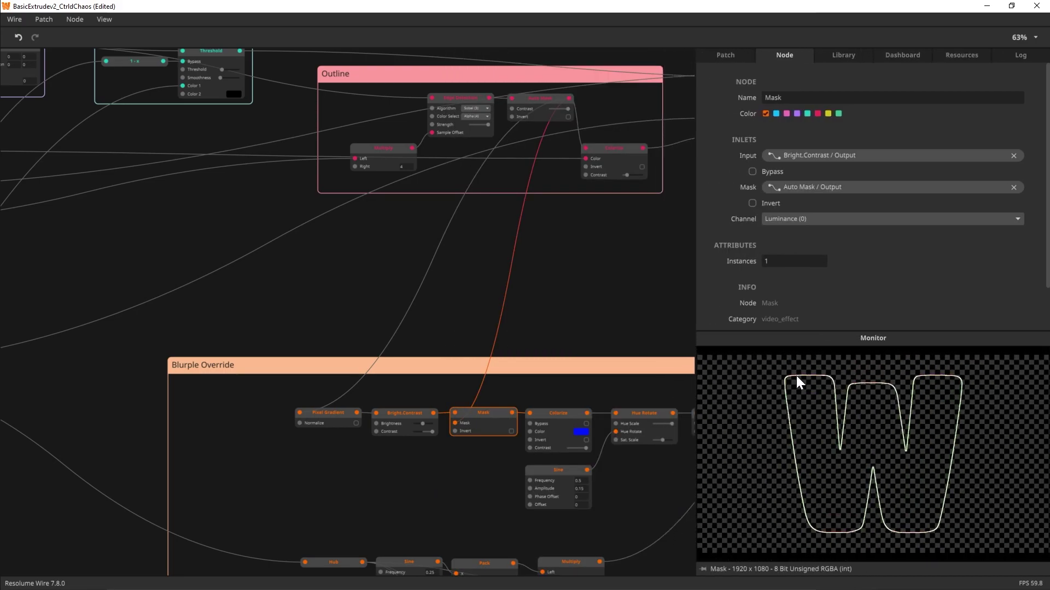
Preview the Blurple Override's Colorize, Hue Rotate and Drop Shadow nodes, including the Sine driving the hue rotation.
{"action": "left_click", "coordinate": [565, 412]}
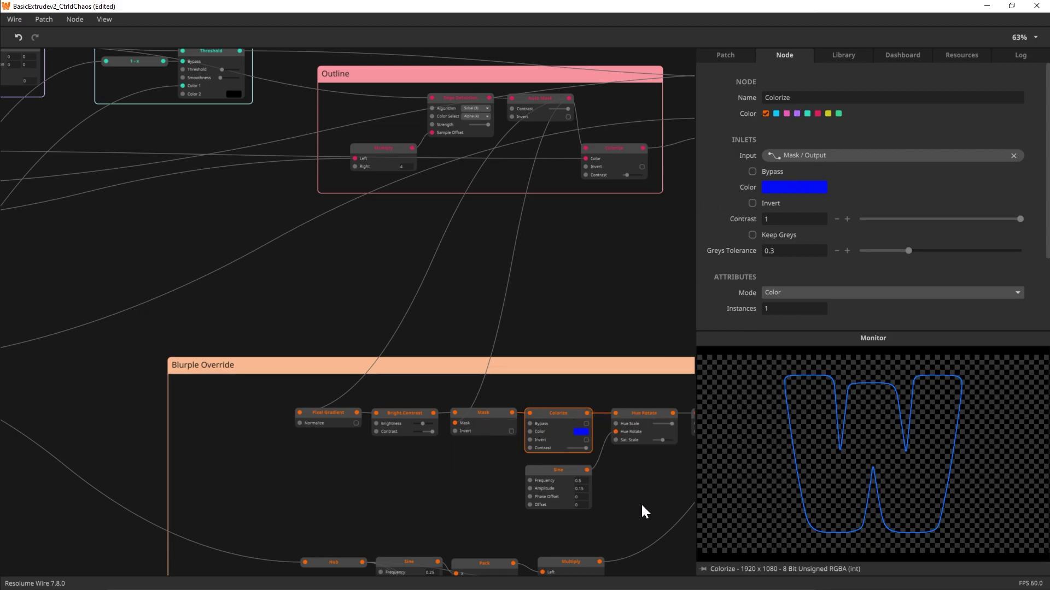
{"action": "left_click_drag", "start_coordinate": [640, 503], "coordinate": [534, 468]}
{"action": "left_click", "coordinate": [539, 382]}
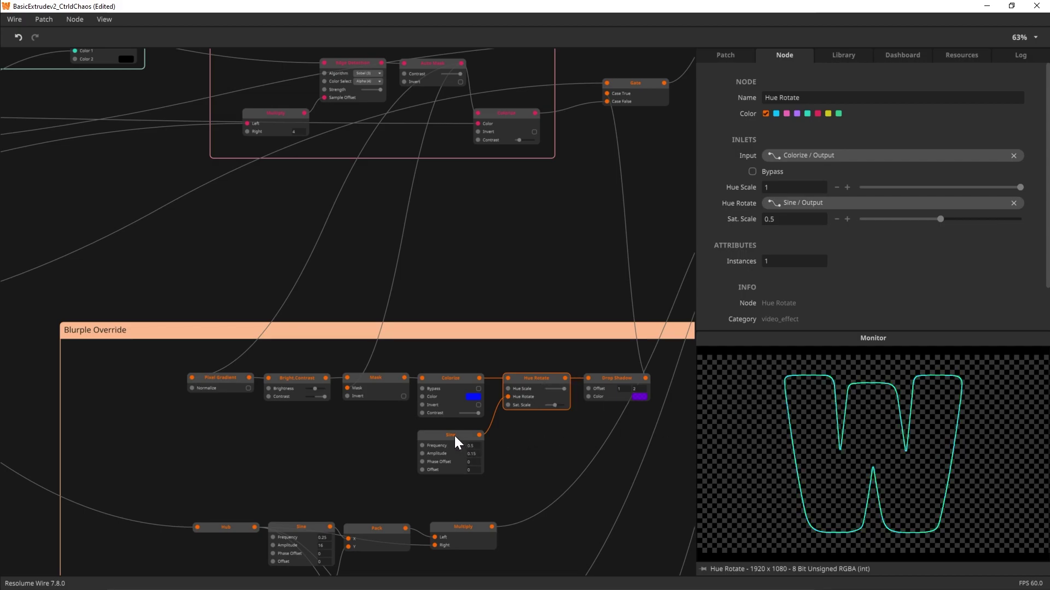
{"action": "mouse_move", "coordinate": [478, 438]}
{"action": "left_click", "coordinate": [621, 376]}
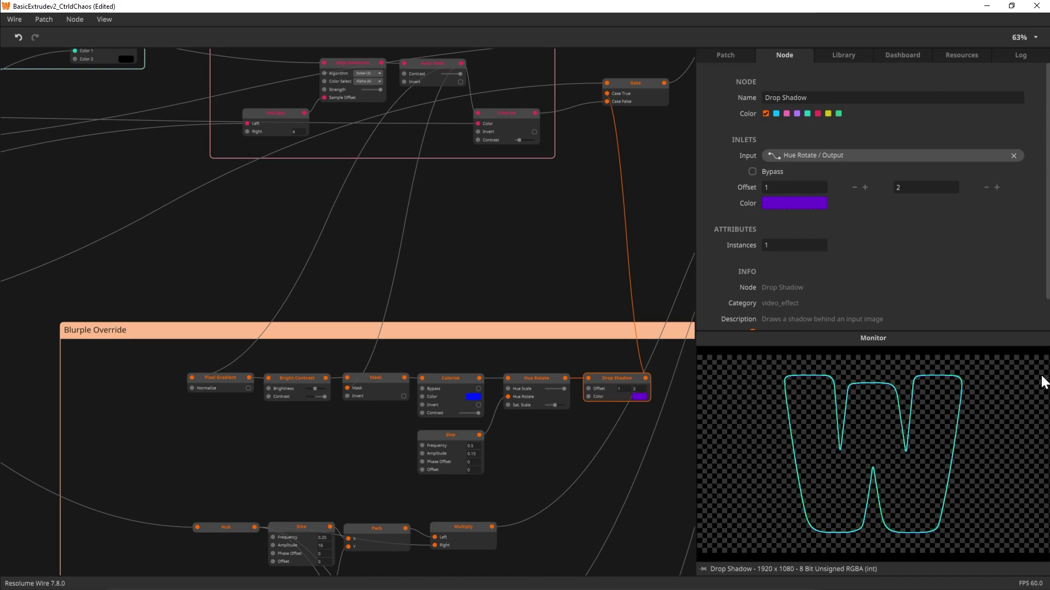
Preview the Output group's Texture Out node and lock the monitor to it.
{"action": "left_click_drag", "start_coordinate": [582, 251], "coordinate": [353, 307]}
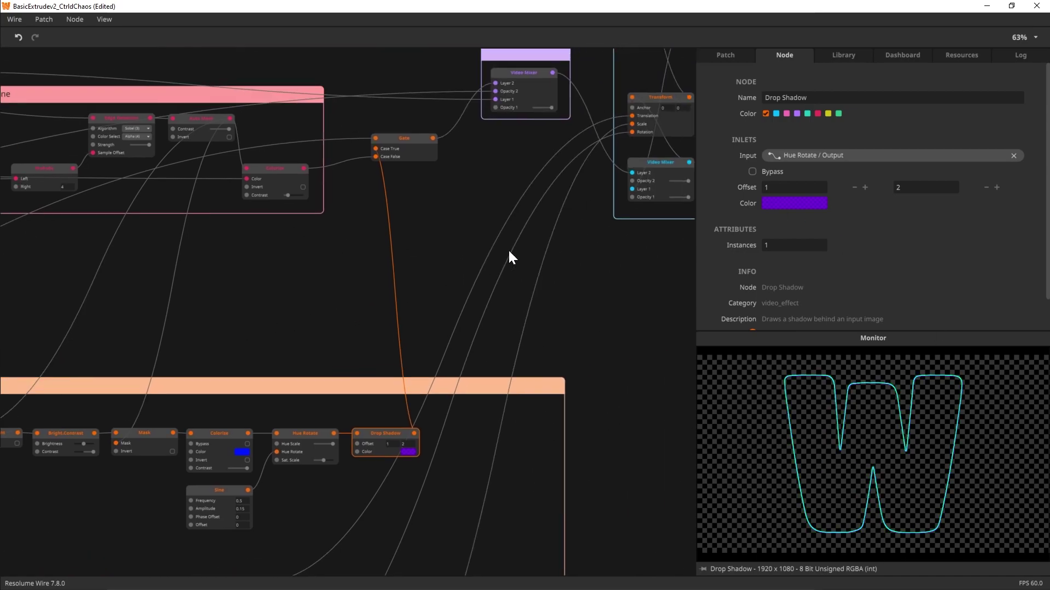
{"action": "left_click_drag", "start_coordinate": [557, 318], "coordinate": [338, 365]}
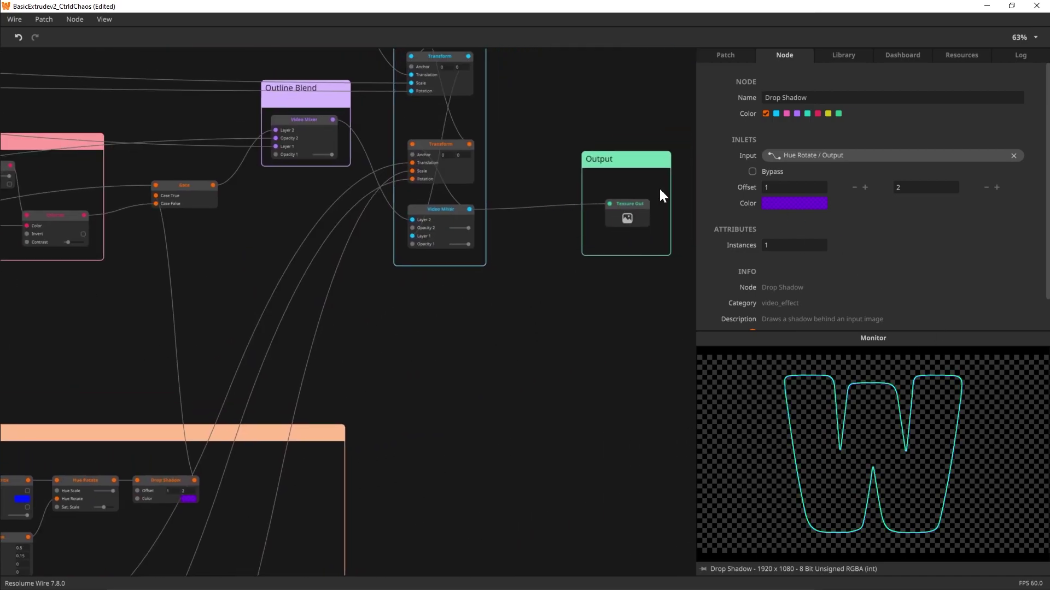
{"action": "left_click", "coordinate": [628, 206]}
{"action": "left_click", "coordinate": [703, 569]}
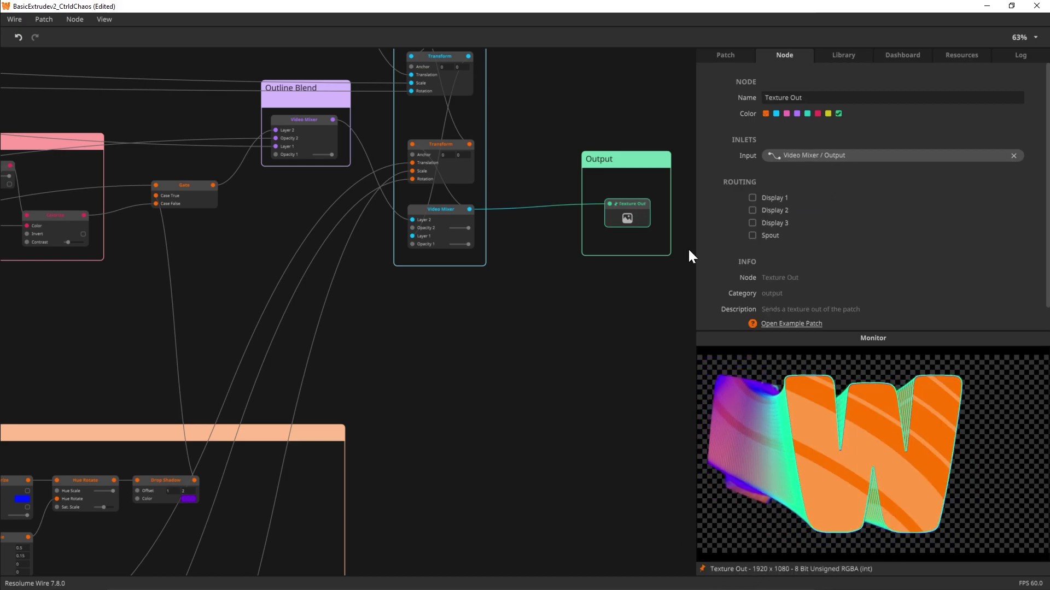
Enable Override Logo for the patch, and switch Blurple Trails off and back on.
{"action": "left_click", "coordinate": [918, 54]}
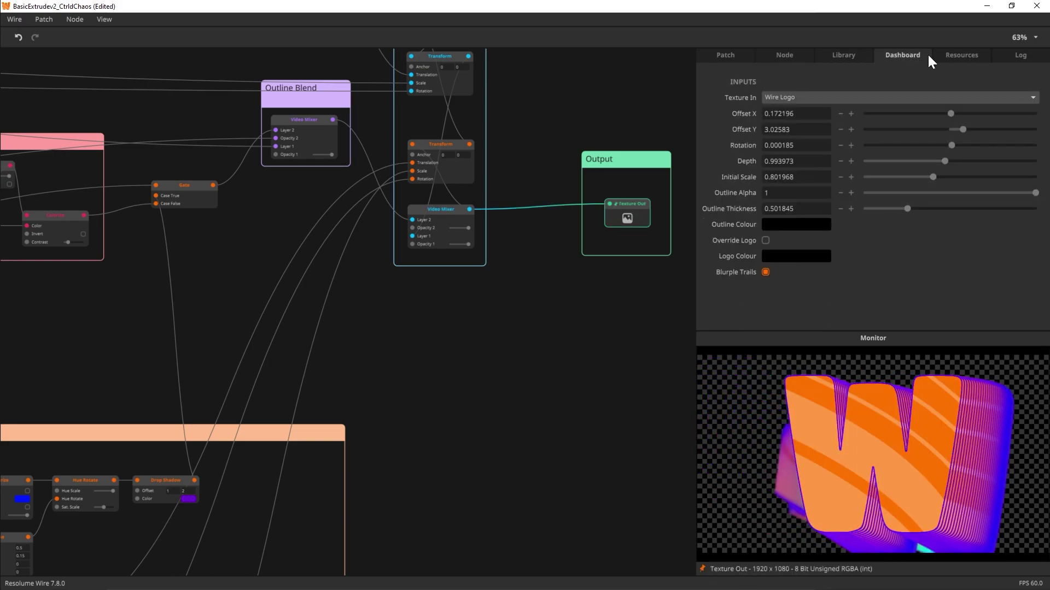
{"action": "left_click", "coordinate": [765, 240]}
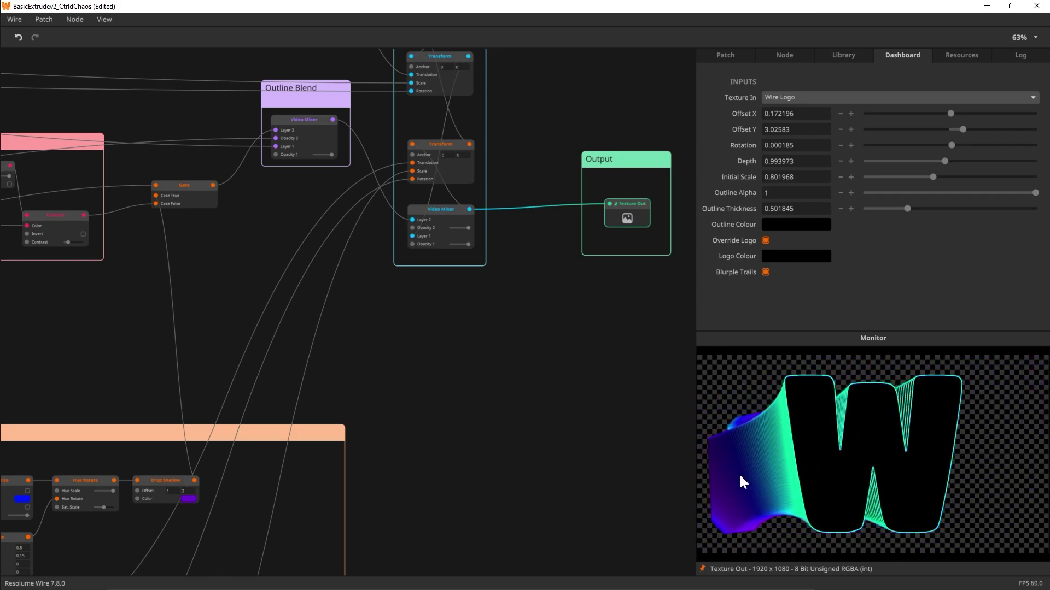
{"action": "left_click", "coordinate": [765, 272]}
{"action": "left_click", "coordinate": [765, 272]}
Look over the whole patch from the Exposed Inputs to the Feedback and Output groups.
{"action": "left_click_drag", "start_coordinate": [581, 432], "coordinate": [626, 409]}
{"action": "scroll", "coordinate": [624, 406], "scroll_direction": "down", "scroll_amount": 8}
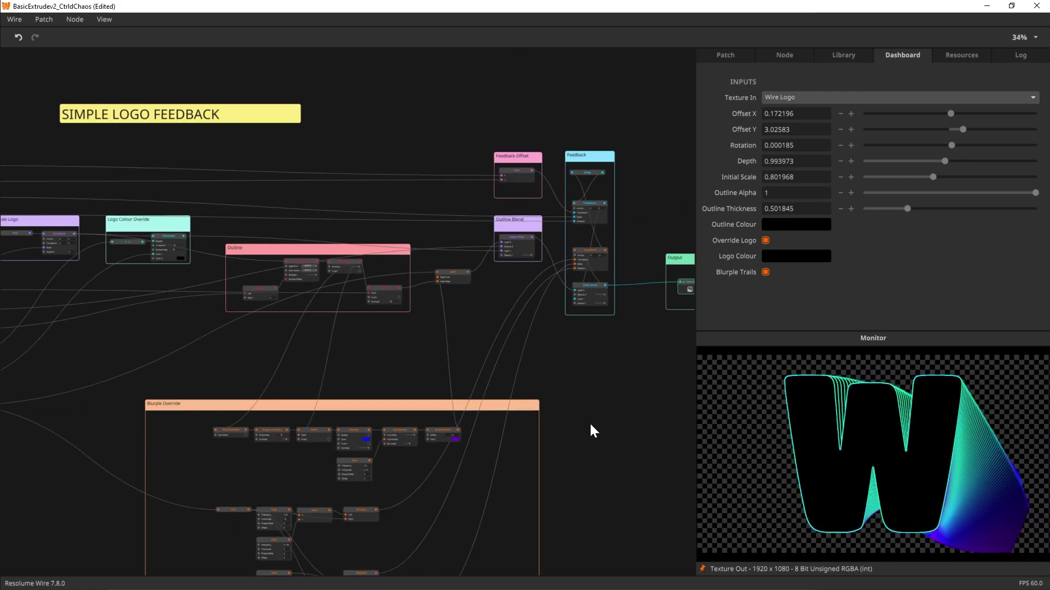
{"action": "scroll", "coordinate": [591, 365], "scroll_direction": "down", "scroll_amount": 2}
{"action": "left_click_drag", "start_coordinate": [605, 377], "coordinate": [617, 349]}
{"action": "scroll", "coordinate": [573, 353], "scroll_direction": "up", "scroll_amount": 1}
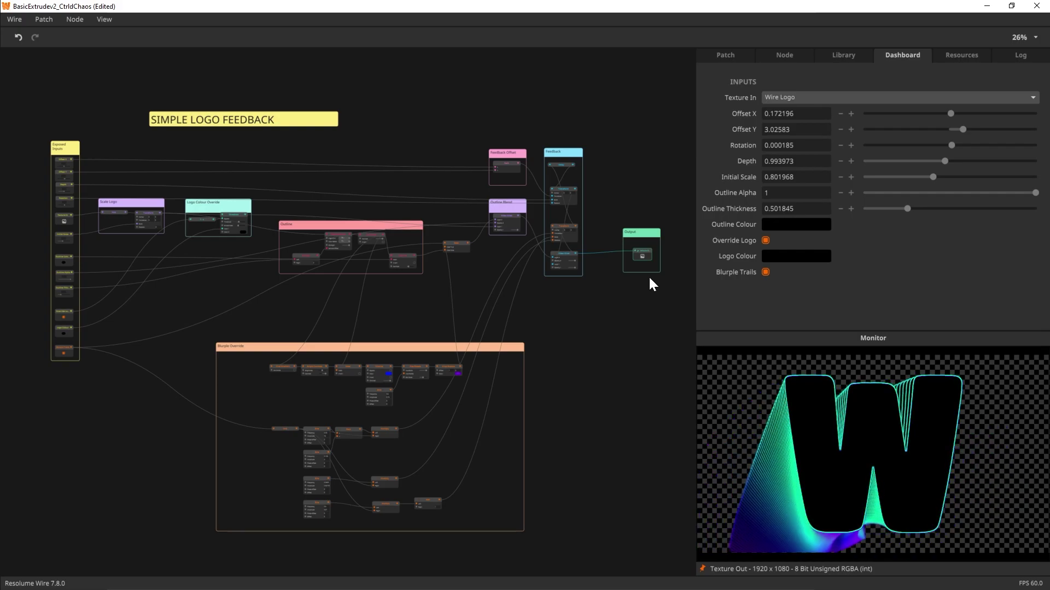
{"action": "scroll", "coordinate": [601, 220], "scroll_direction": "up", "scroll_amount": 9}
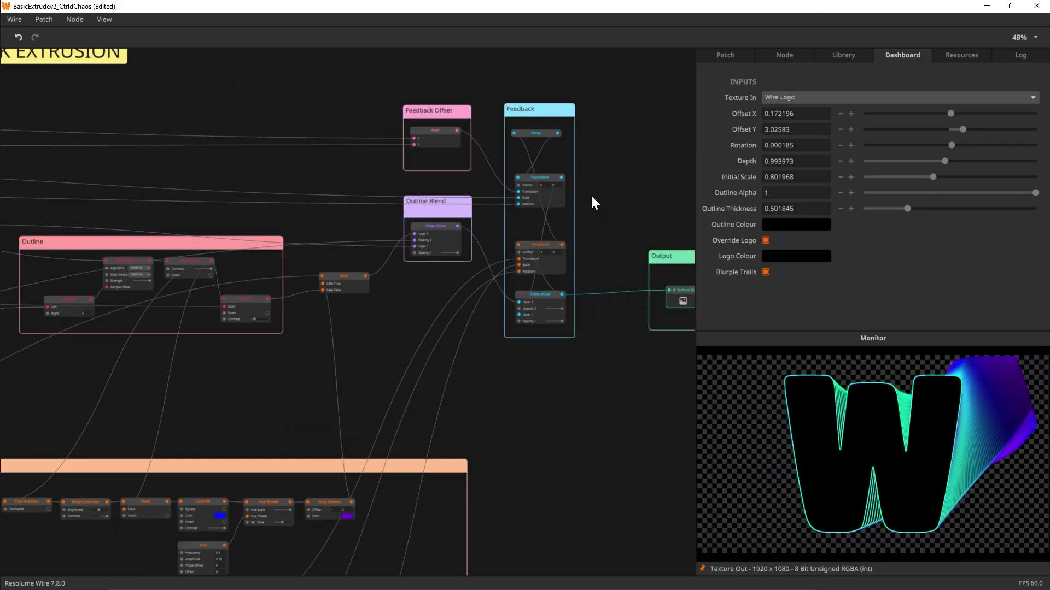
{"action": "left_click_drag", "start_coordinate": [539, 425], "coordinate": [437, 356]}
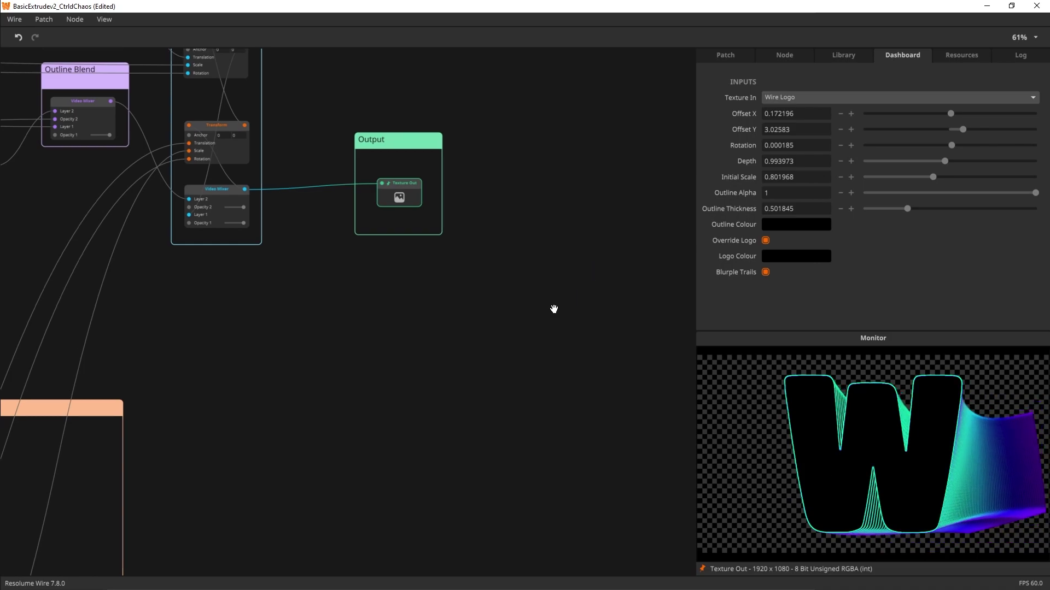
Disconnect the Feedback group's Video Mixer from the Texture Out node.
{"action": "scroll", "coordinate": [455, 231], "scroll_direction": "up", "scroll_amount": 1}
{"action": "scroll", "coordinate": [454, 231], "scroll_direction": "left", "scroll_amount": 2}
{"action": "left_click_drag", "start_coordinate": [407, 212], "coordinate": [345, 176]}
{"action": "left_click", "coordinate": [650, 171]}
Add a Rectangle node in the empty space below the Feedback and Output groups.
{"action": "double_click", "coordinate": [532, 355]}
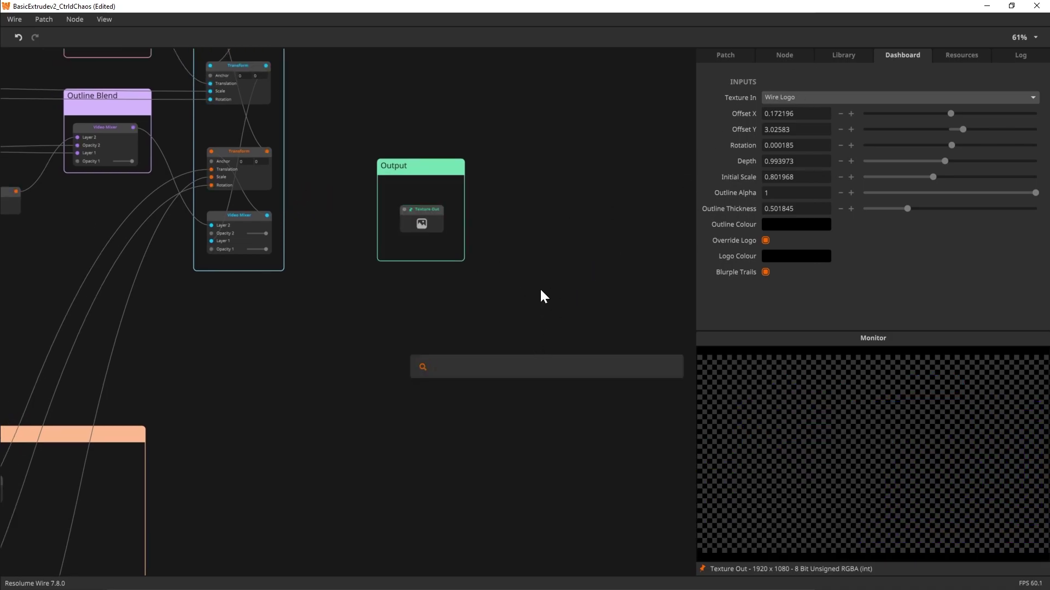
{"action": "type", "text": "rect"}
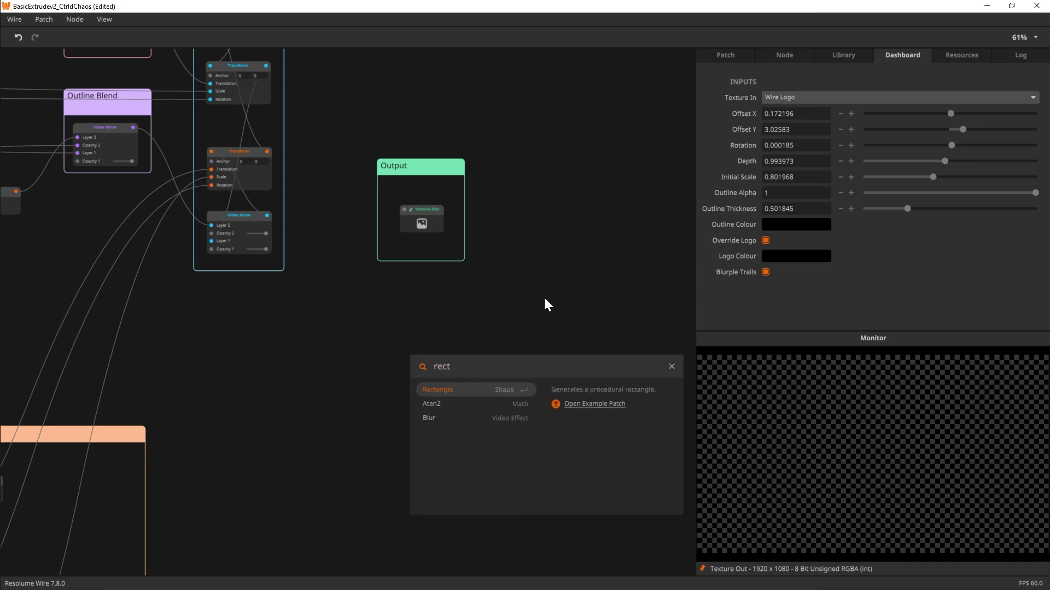
{"action": "left_click_drag", "start_coordinate": [461, 391], "coordinate": [317, 372]}
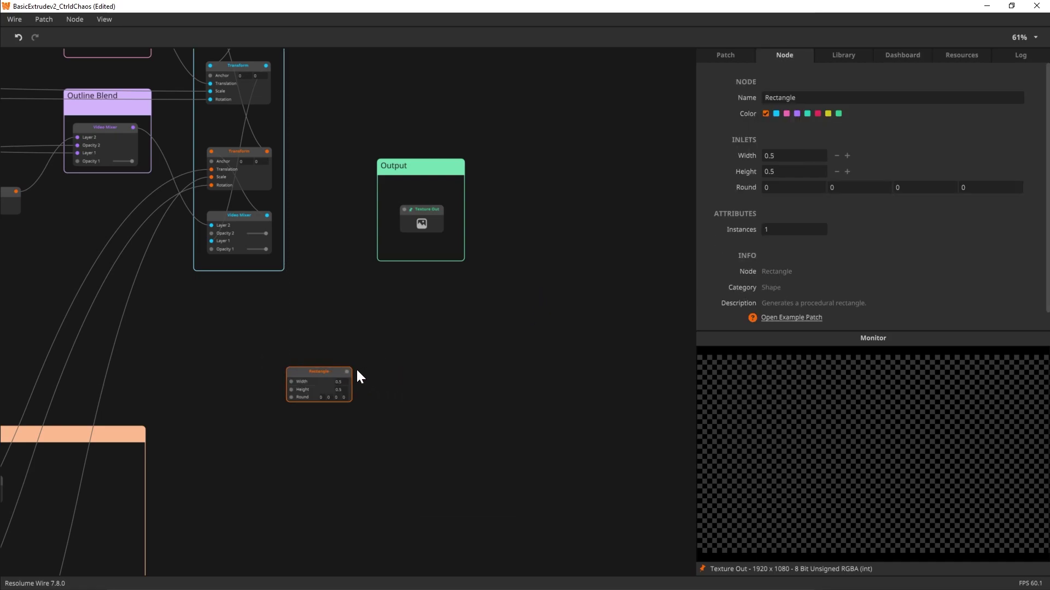
Add a Shape Render node fed by the Rectangle, and move the Texture Out node from the Output group to the example row.
{"action": "double_click", "coordinate": [412, 373]}
{"action": "type", "text": "s"}
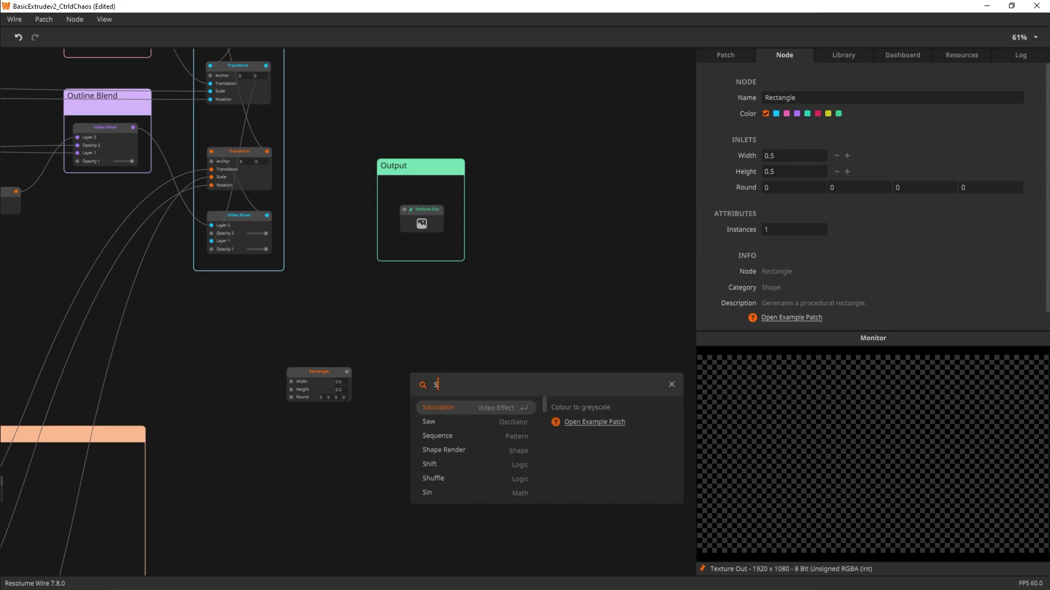
{"action": "type", "text": "hape"}
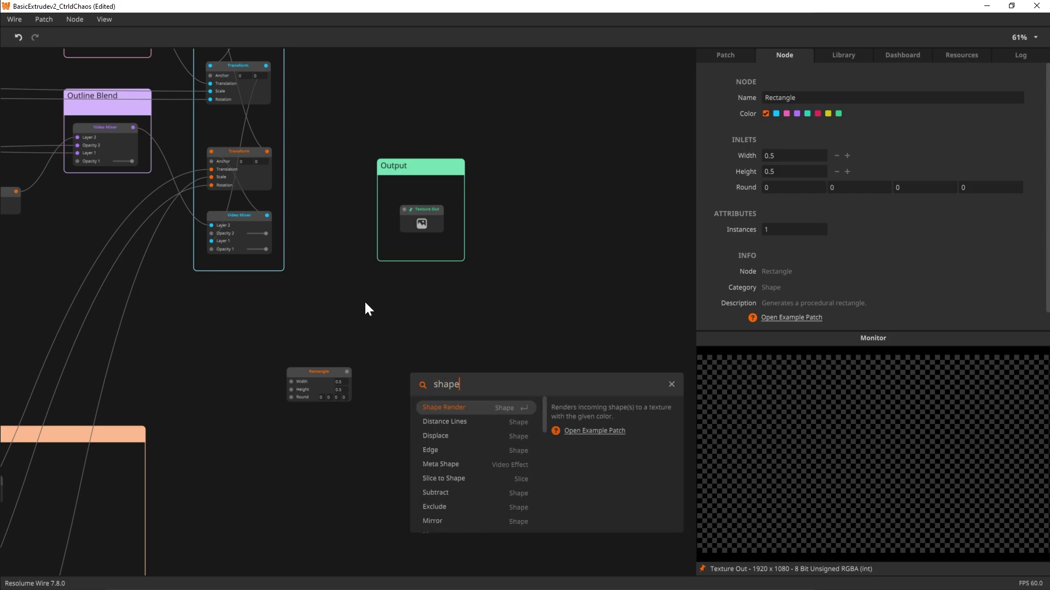
{"action": "left_click_drag", "start_coordinate": [445, 399], "coordinate": [383, 370]}
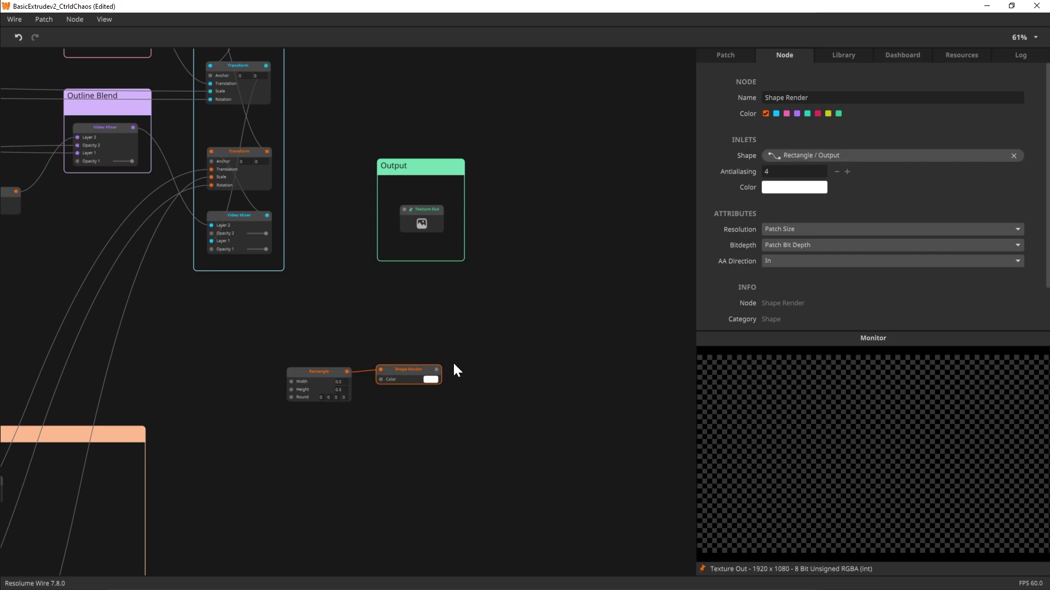
{"action": "mouse_move", "coordinate": [433, 163]}
{"action": "left_mouse_down"}
{"action": "mouse_move", "coordinate": [559, 182]}
{"action": "mouse_move", "coordinate": [432, 167]}
{"action": "left_mouse_up"}
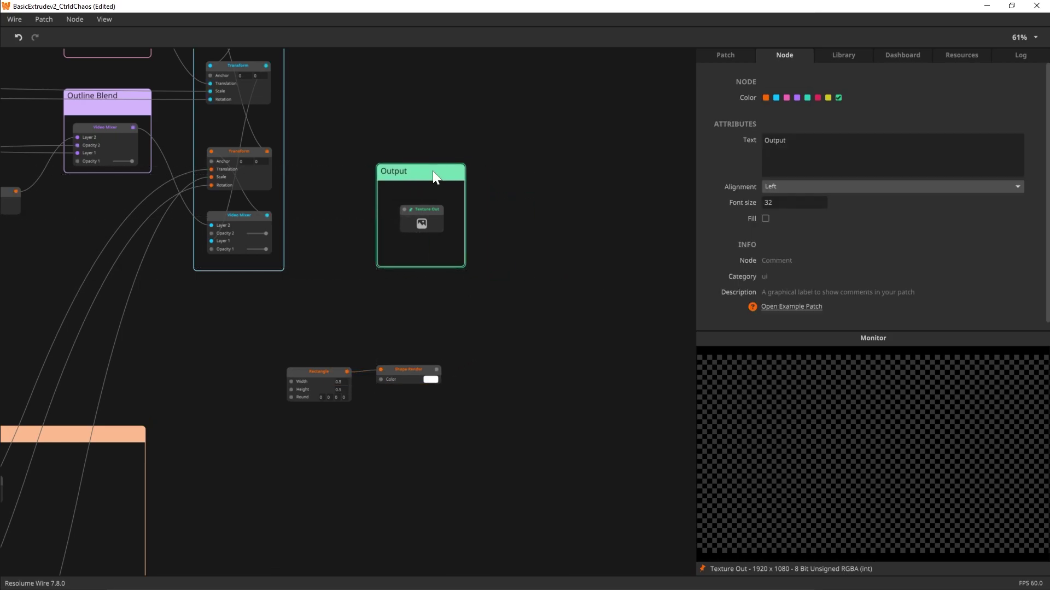
{"action": "left_click_drag", "start_coordinate": [430, 213], "coordinate": [689, 374]}
Add a Video Mixer node between Shape Render and Texture Out, and connect Shape Render to its Layer 2 inlet.
{"action": "left_click_drag", "start_coordinate": [590, 445], "coordinate": [473, 416]}
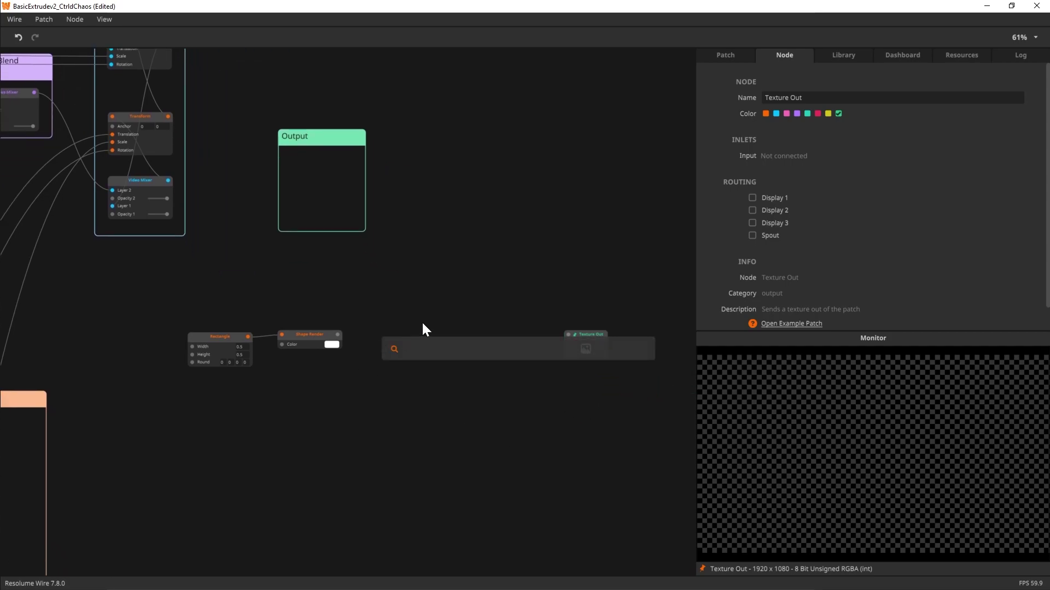
{"action": "type", "text": "viceo"}
{"action": "key", "text": "BackSpace"}
{"action": "key", "text": "BackSpace"}
{"action": "key", "text": "BackSpace"}
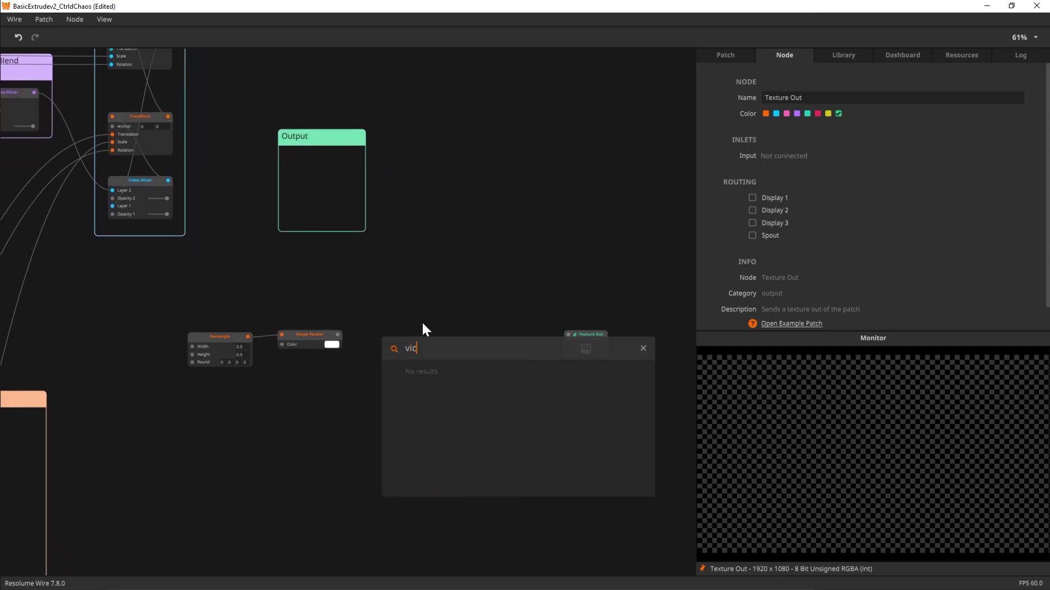
{"action": "type", "text": "de"}
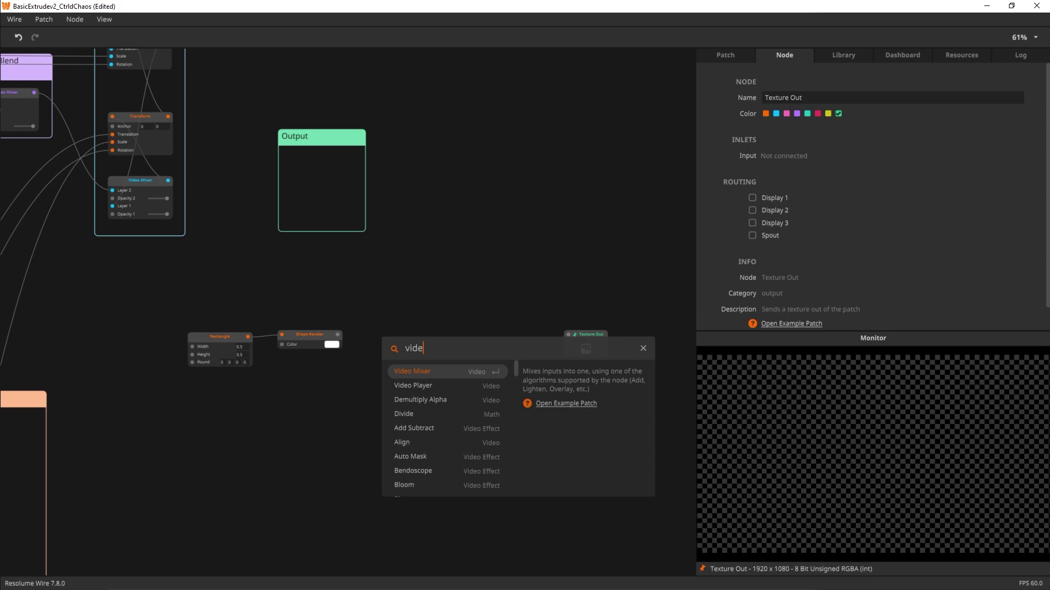
{"action": "left_click", "coordinate": [407, 374]}
{"action": "left_click_drag", "start_coordinate": [338, 334], "coordinate": [387, 351]}
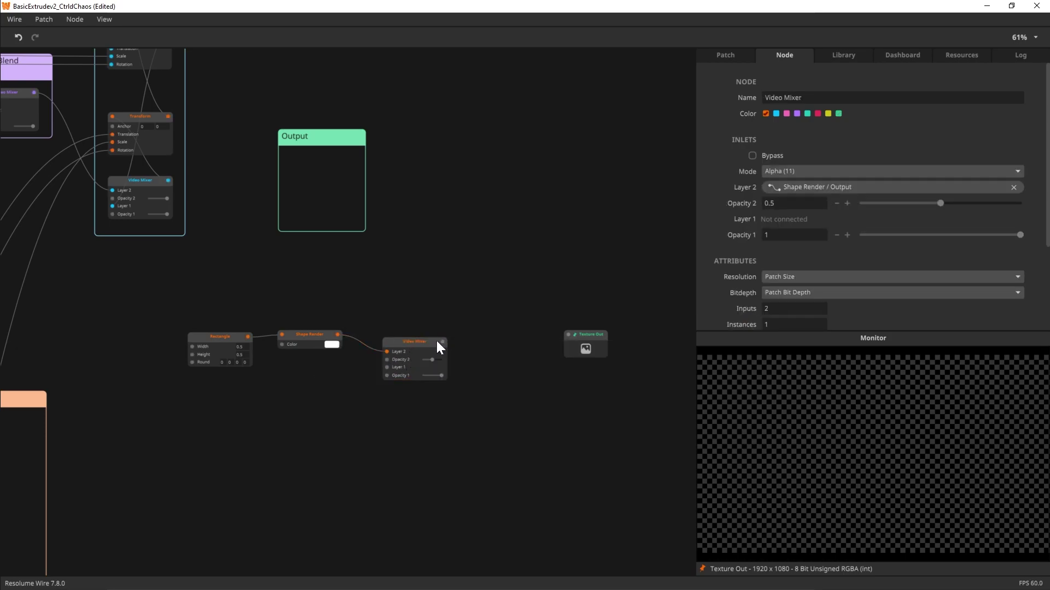
Add a Transform node fed by the new Video Mixer's output and place it beside the mixer.
{"action": "scroll", "coordinate": [468, 336], "scroll_direction": "down", "scroll_amount": 1}
{"action": "scroll", "coordinate": [552, 303], "scroll_direction": "up", "scroll_amount": 2}
{"action": "scroll", "coordinate": [480, 342], "scroll_direction": "down", "scroll_amount": 2}
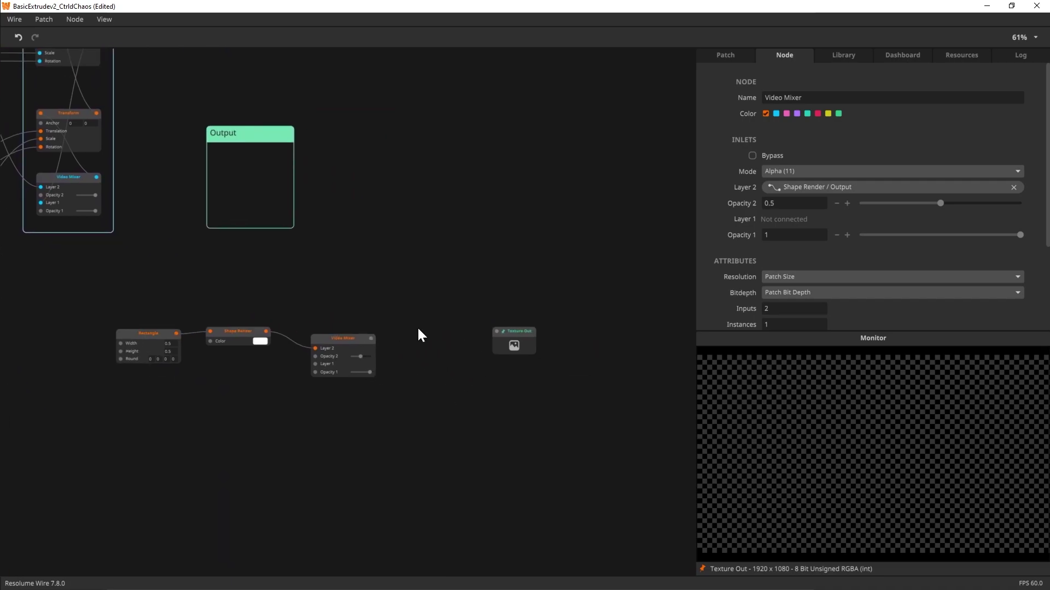
{"action": "left_click_drag", "start_coordinate": [409, 334], "coordinate": [409, 333]}
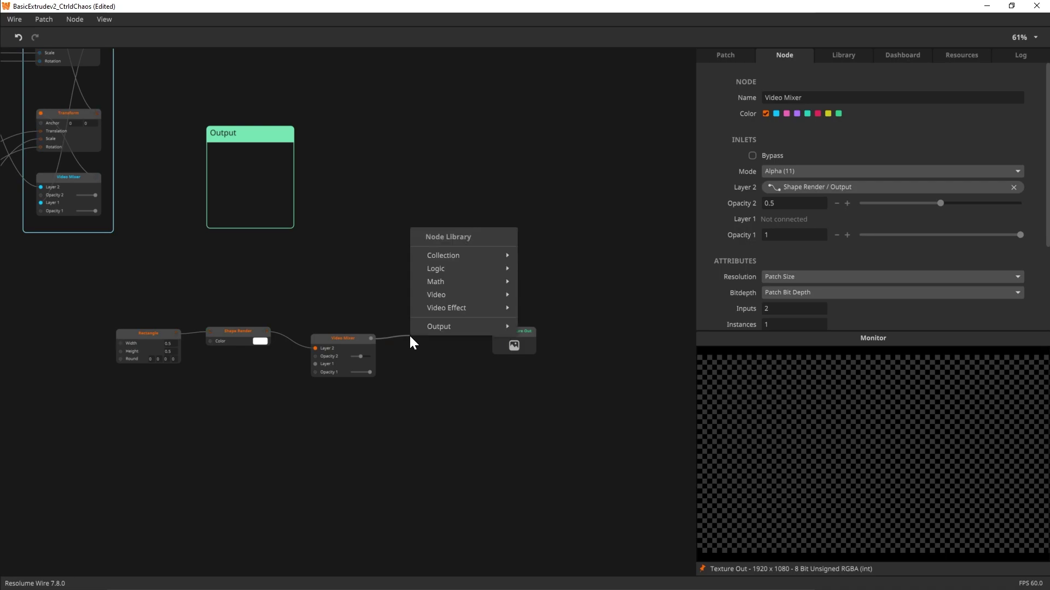
{"action": "mouse_move", "coordinate": [443, 297]}
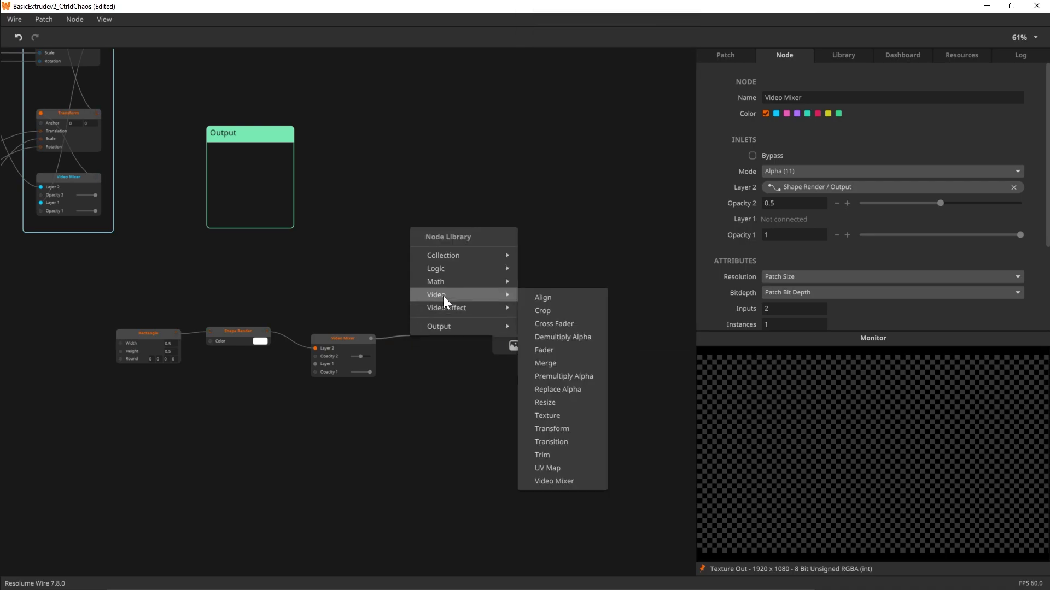
{"action": "left_click", "coordinate": [559, 430]}
{"action": "left_click_drag", "start_coordinate": [441, 336], "coordinate": [418, 337]}
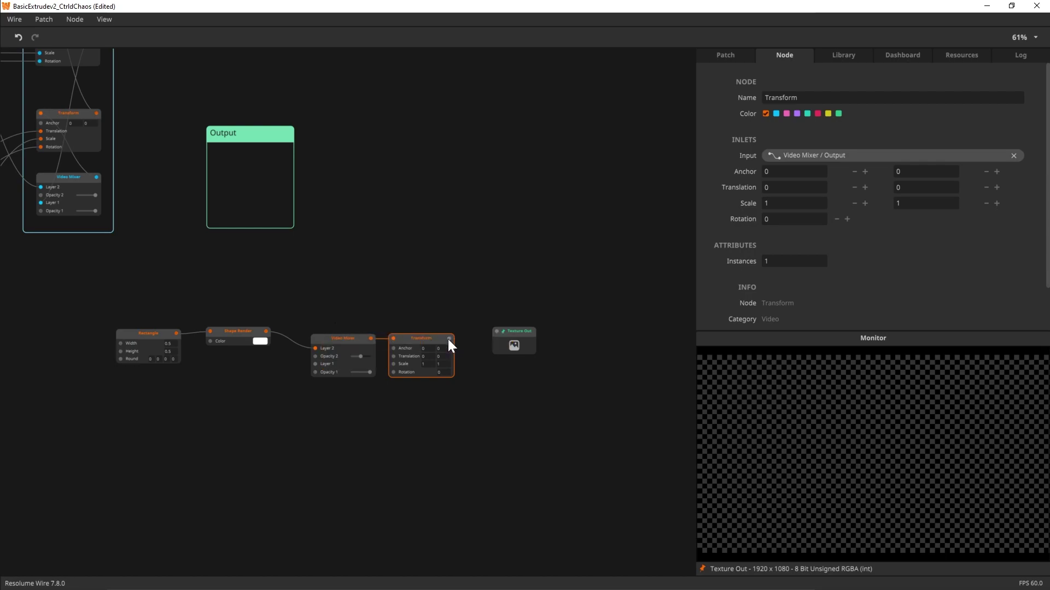
Route the Transform output through a Delay node into the Video Mixer's Layer 1, and stack Delay and Transform above the mixer.
{"action": "left_click_drag", "start_coordinate": [462, 310], "coordinate": [316, 363]}
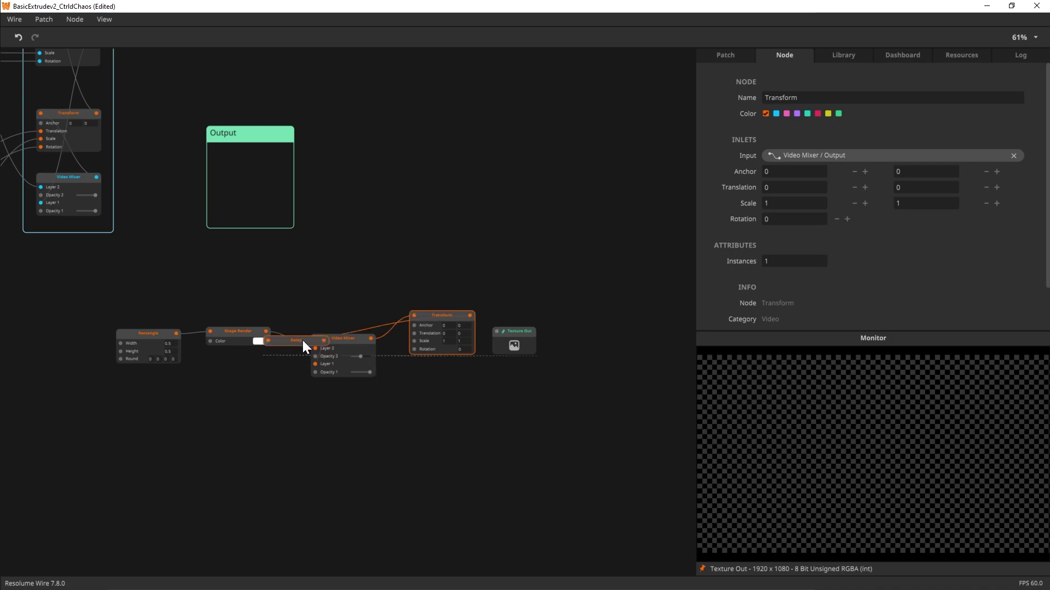
{"action": "left_click_drag", "start_coordinate": [499, 274], "coordinate": [432, 252]}
{"action": "left_click_drag", "start_coordinate": [349, 294], "coordinate": [349, 208]}
{"action": "left_click_drag", "start_coordinate": [430, 249], "coordinate": [349, 272]}
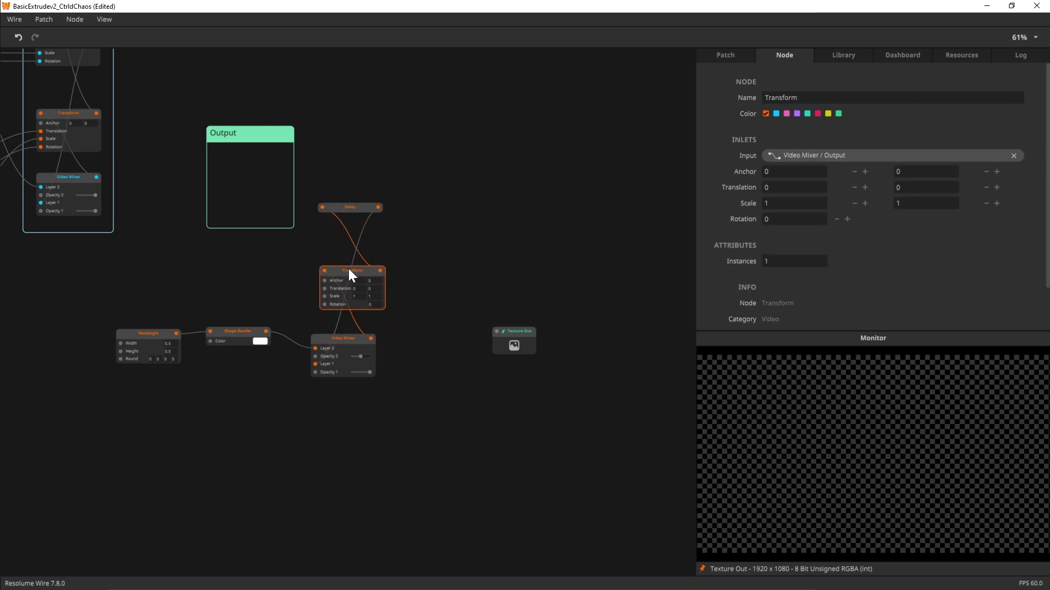
{"action": "left_click_drag", "start_coordinate": [355, 208], "coordinate": [342, 274]}
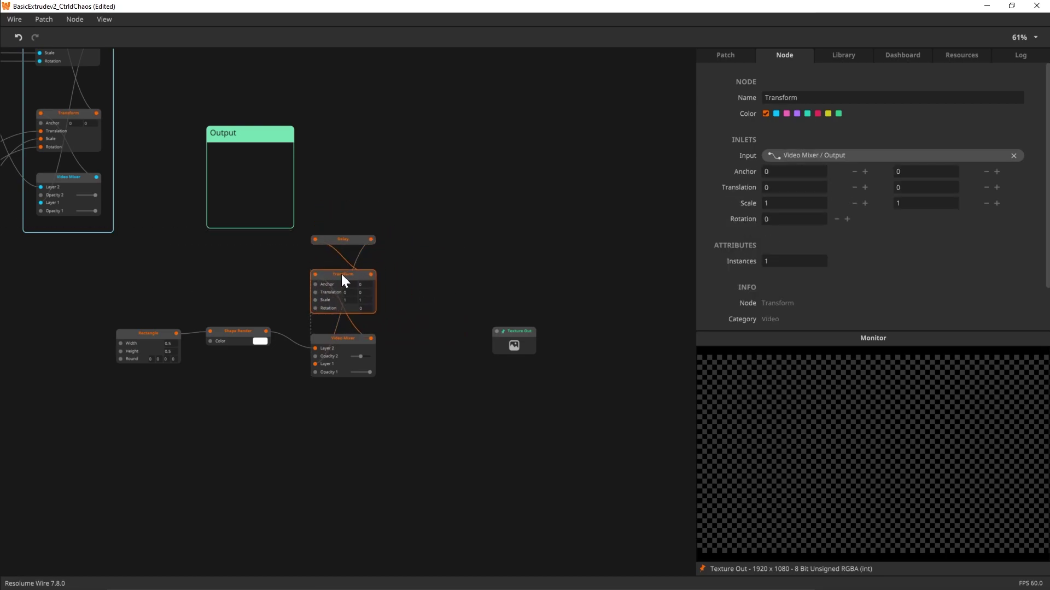
Connect the example's Video Mixer output to the Texture Out node.
{"action": "left_click_drag", "start_coordinate": [371, 340], "coordinate": [496, 332]}
{"action": "left_click", "coordinate": [516, 332]}
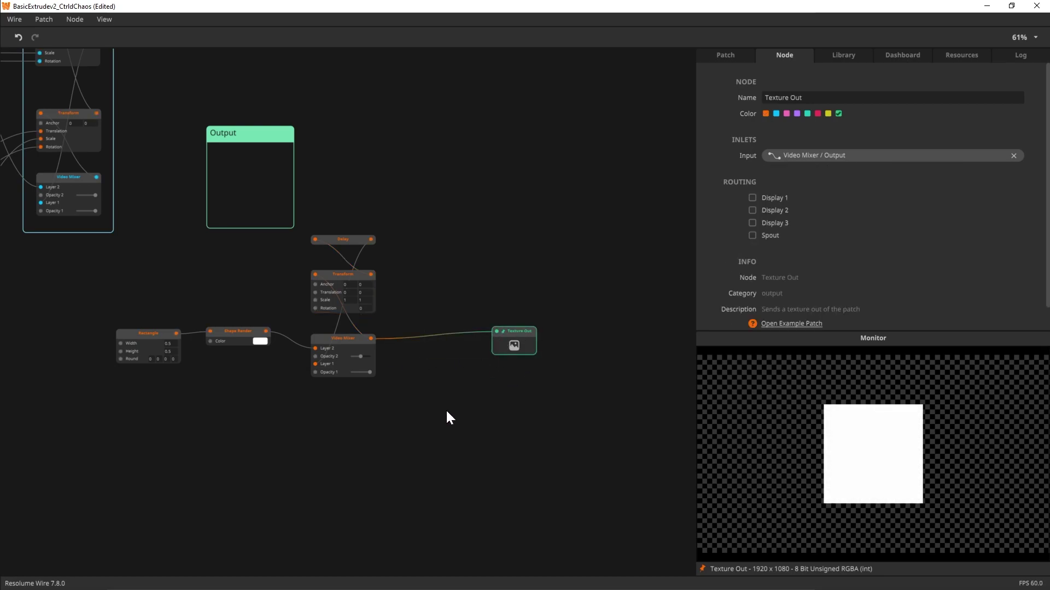
{"action": "left_click_drag", "start_coordinate": [239, 396], "coordinate": [358, 394]}
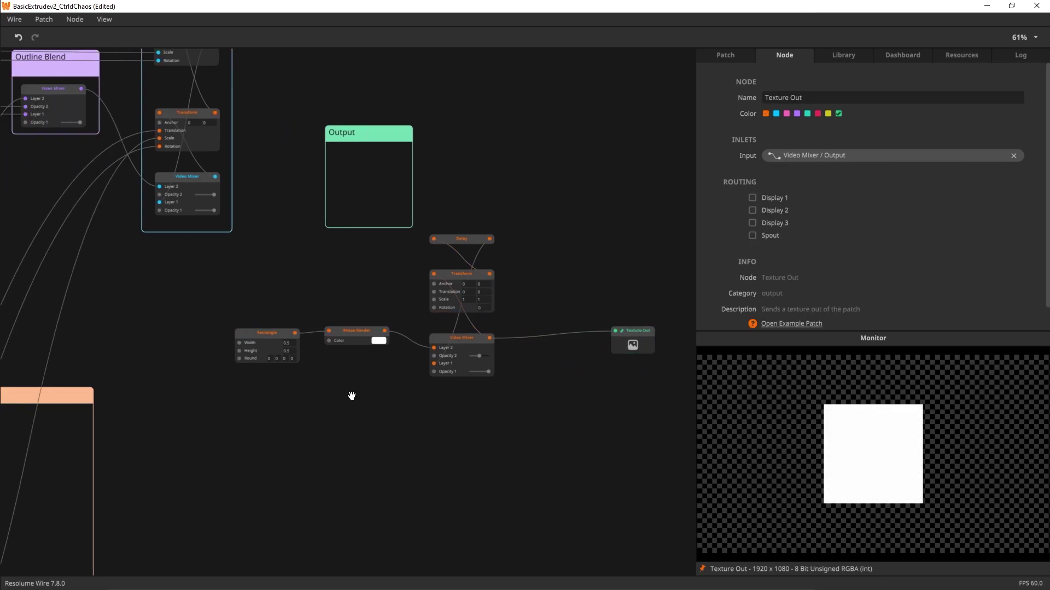
Try a negative rotation of about -0.255 on the example's Transform node, and reset it to 0.
{"action": "left_click", "coordinate": [479, 309]}
{"action": "scroll", "coordinate": [481, 312], "scroll_direction": "up", "scroll_amount": 2}
{"action": "scroll", "coordinate": [481, 311], "scroll_direction": "up", "scroll_amount": 2}
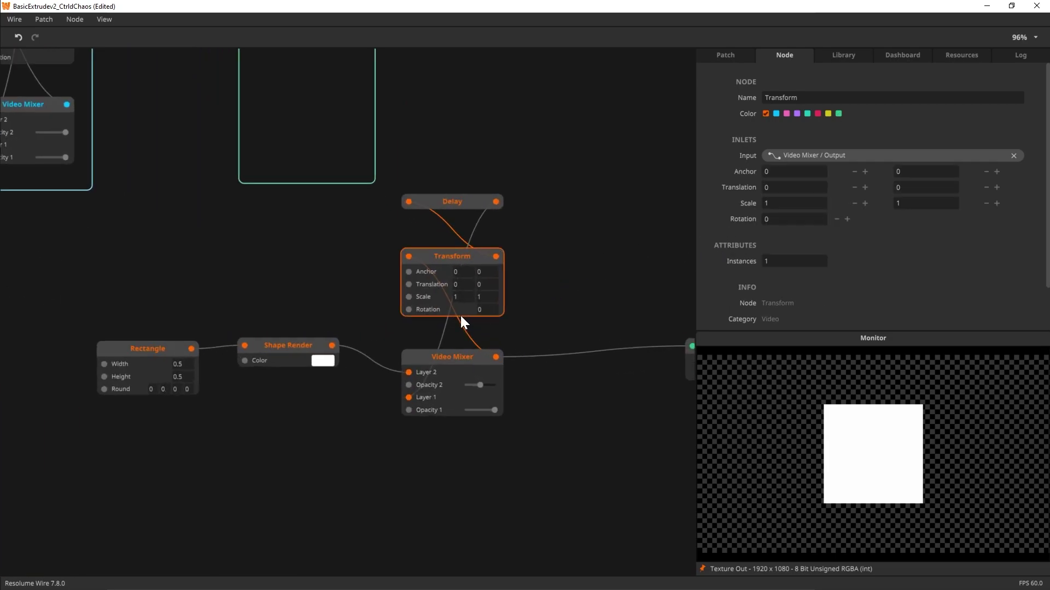
{"action": "left_click_drag", "start_coordinate": [848, 217], "coordinate": [819, 224]}
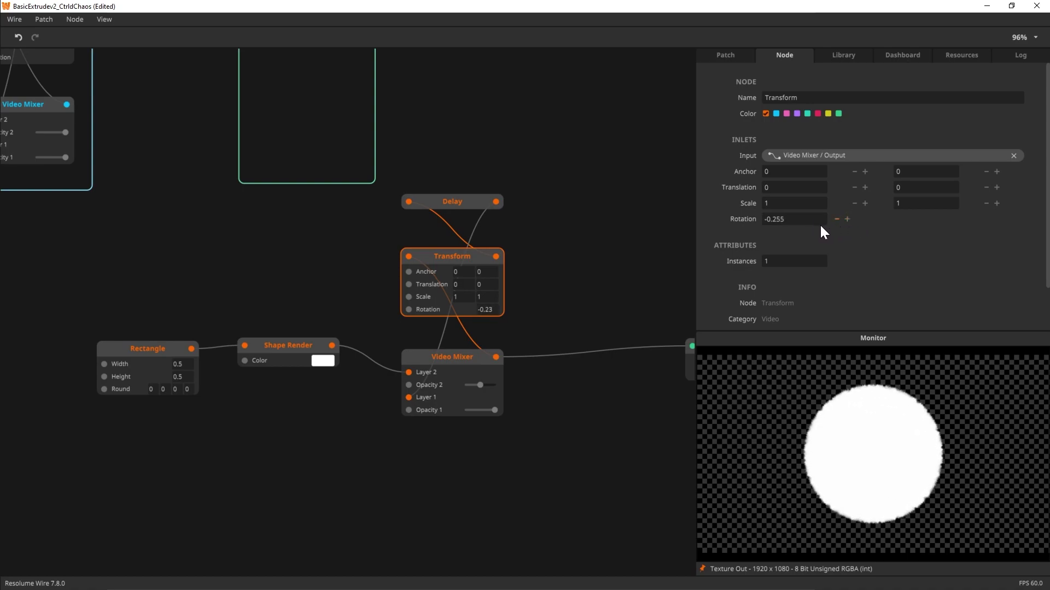
{"action": "left_click", "coordinate": [819, 224]}
{"action": "type", "text": "0"}
{"action": "key", "text": "Return"}
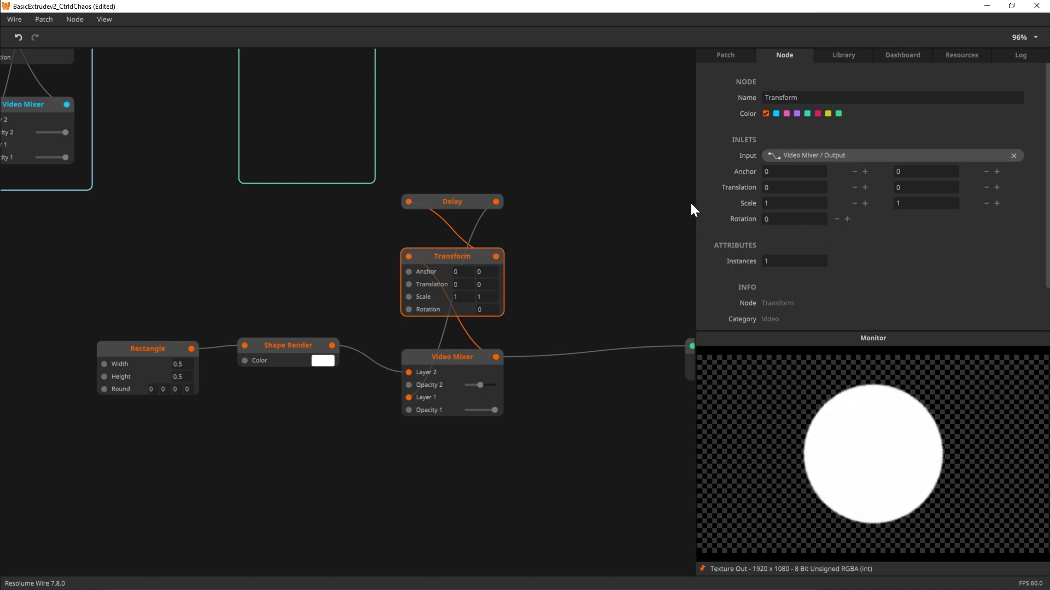
Move the Rectangle node away from Shape Render and insert an Edge node on the wire between them.
{"action": "scroll", "coordinate": [295, 410], "scroll_direction": "left", "scroll_amount": 3}
{"action": "left_click_drag", "start_coordinate": [344, 359], "coordinate": [228, 356]}
{"action": "right_click", "coordinate": [311, 354]}
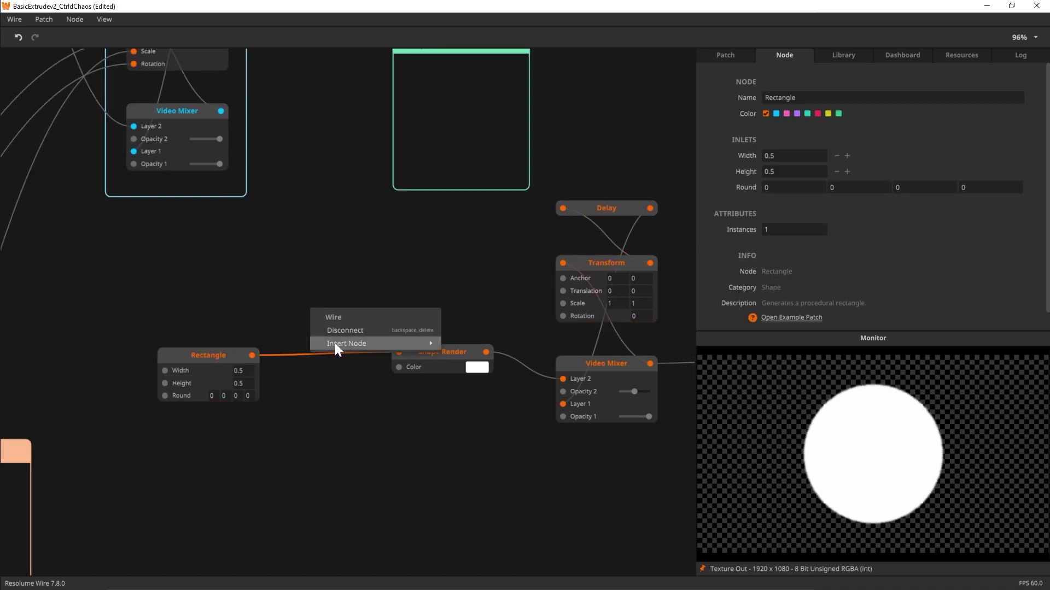
{"action": "mouse_move", "coordinate": [344, 344]}
{"action": "mouse_move", "coordinate": [480, 328]}
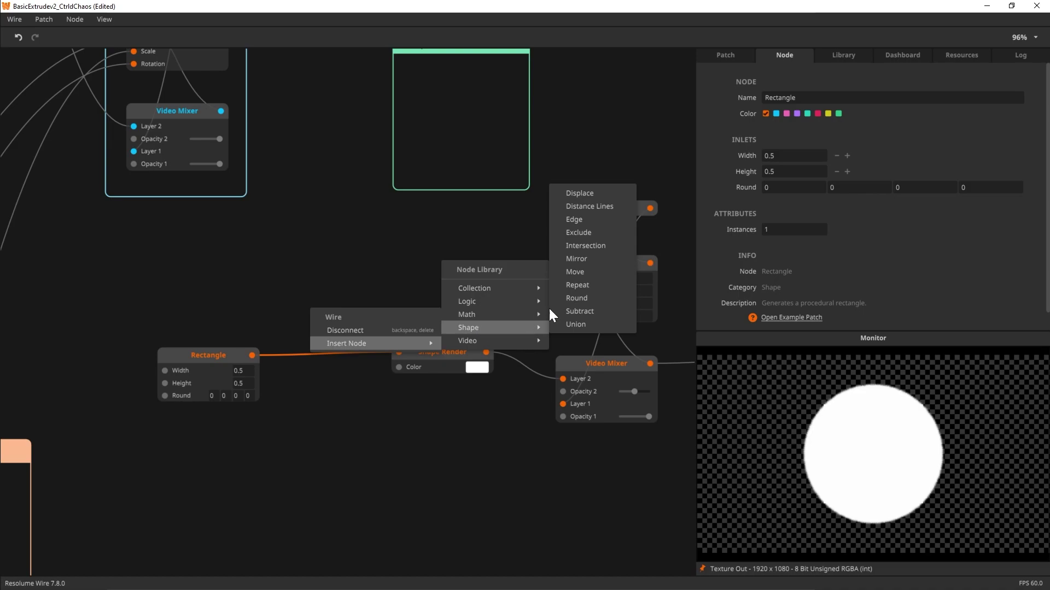
{"action": "left_click", "coordinate": [598, 223]}
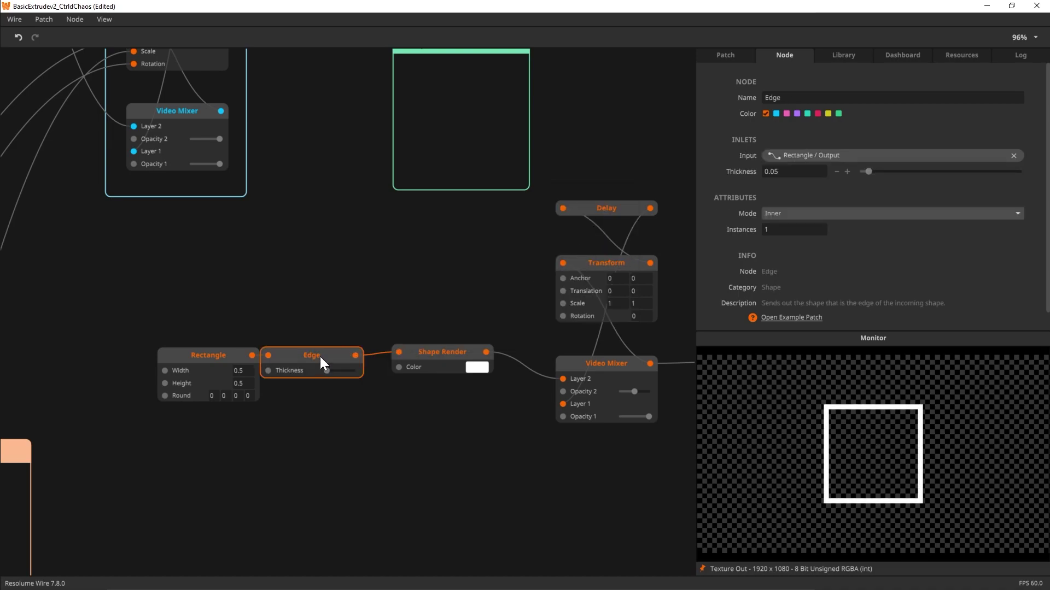
{"action": "left_click_drag", "start_coordinate": [320, 357], "coordinate": [333, 355]}
Set the example Transform's rotation to 0.01 and shift its vertical translation to -61 and back to -11.
{"action": "left_click", "coordinate": [633, 315]}
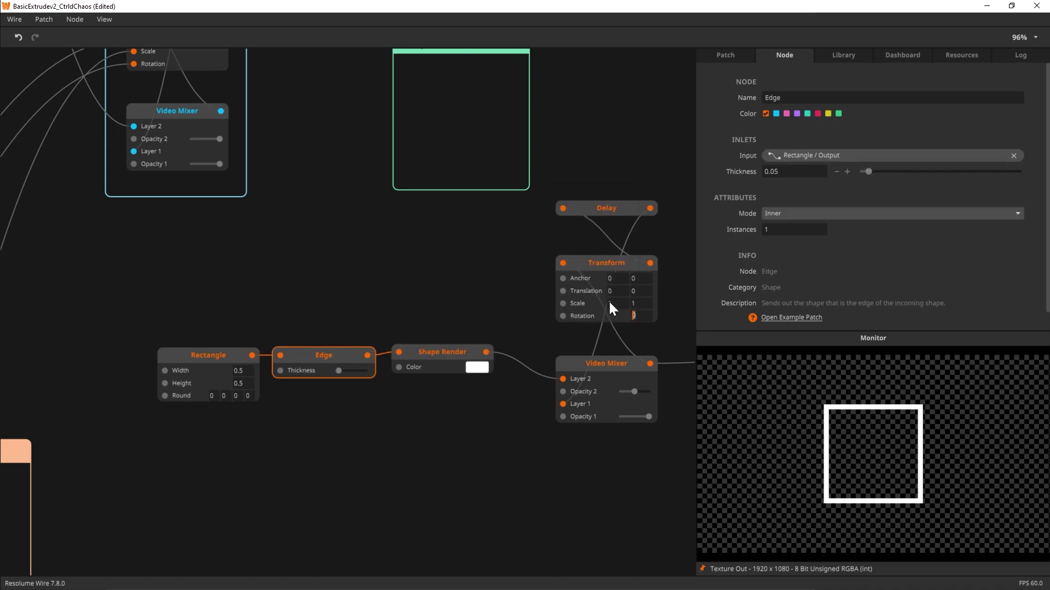
{"action": "type", "text": ".01"}
{"action": "key", "text": "Return"}
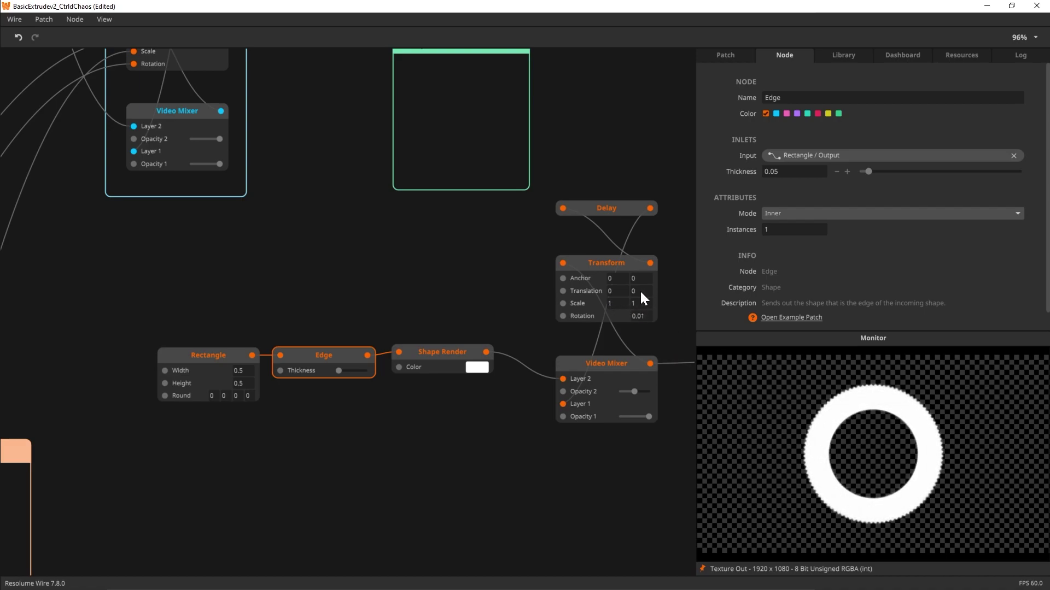
{"action": "left_click", "coordinate": [614, 268]}
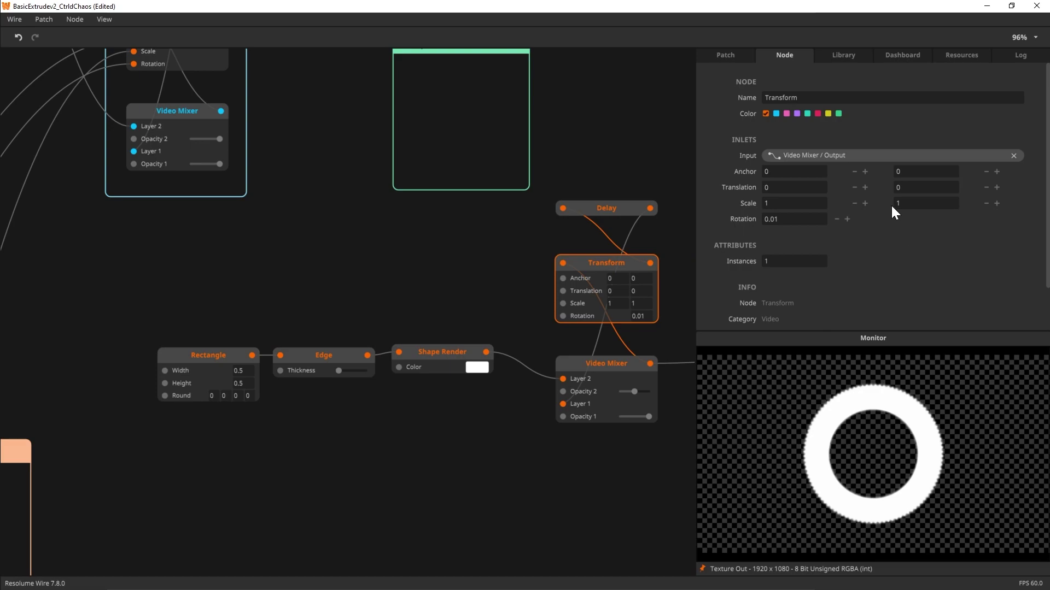
{"action": "left_click", "coordinate": [986, 188]}
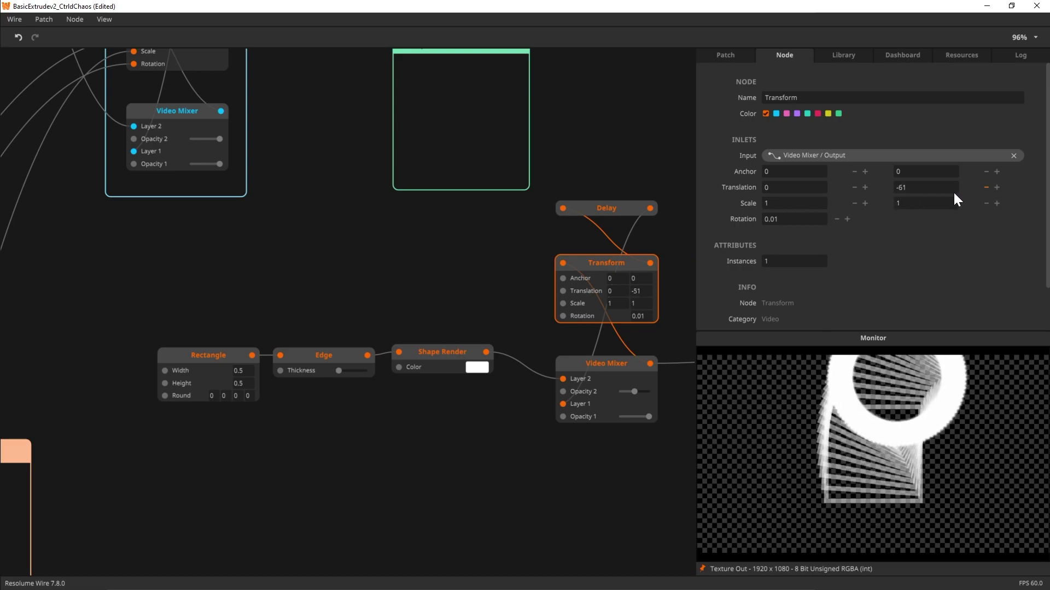
{"action": "left_click", "coordinate": [996, 189]}
{"action": "mouse_move", "coordinate": [996, 199]}
{"action": "left_mouse_down"}
{"action": "mouse_move", "coordinate": [930, 224]}
{"action": "mouse_move", "coordinate": [1030, 186]}
{"action": "mouse_move", "coordinate": [974, 214]}
{"action": "mouse_move", "coordinate": [1010, 187]}
{"action": "mouse_move", "coordinate": [980, 201]}
{"action": "mouse_move", "coordinate": [1002, 173]}
{"action": "mouse_move", "coordinate": [980, 217]}
{"action": "mouse_move", "coordinate": [1003, 183]}
{"action": "mouse_move", "coordinate": [992, 202]}
{"action": "left_mouse_up"}
Disconnect the example from Texture Out and delete its Rectangle, Edge, Shape Render, Video Mixer, Transform and Delay nodes.
{"action": "scroll", "coordinate": [565, 300], "scroll_direction": "down", "scroll_amount": 3}
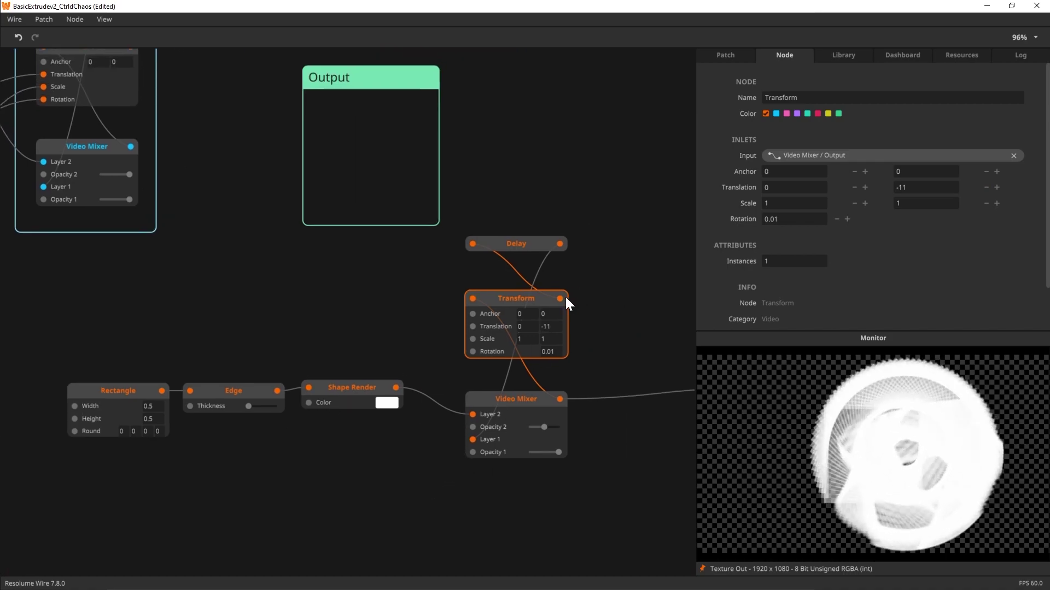
{"action": "left_click_drag", "start_coordinate": [568, 296], "coordinate": [438, 330]}
{"action": "left_click_drag", "start_coordinate": [560, 396], "coordinate": [438, 350]}
{"action": "left_click_drag", "start_coordinate": [103, 475], "coordinate": [409, 298]}
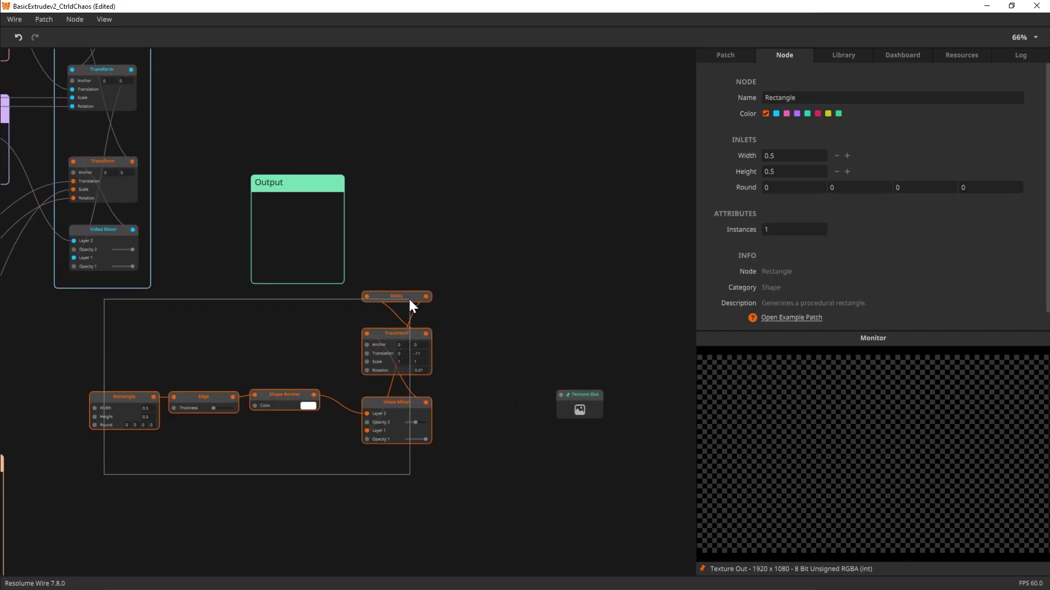
{"action": "key", "text": "Delete"}
Move the Texture Out node back into the Output group and connect the Feedback group's Video Mixer to it.
{"action": "left_click_drag", "start_coordinate": [584, 398], "coordinate": [302, 240]}
{"action": "left_click_drag", "start_coordinate": [132, 230], "coordinate": [281, 236]}
Turn off Blurple Trails and Override Logo in the patch's dashboard inputs.
{"action": "left_click_drag", "start_coordinate": [192, 355], "coordinate": [499, 398]}
{"action": "scroll", "coordinate": [498, 398], "scroll_direction": "down", "scroll_amount": 3}
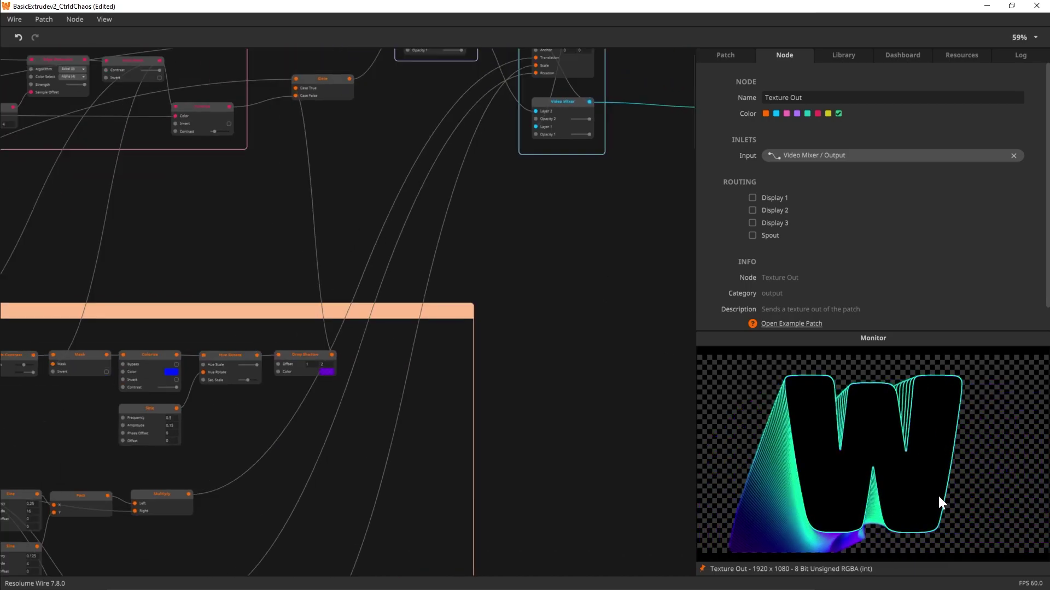
{"action": "scroll", "coordinate": [476, 432], "scroll_direction": "down", "scroll_amount": 4}
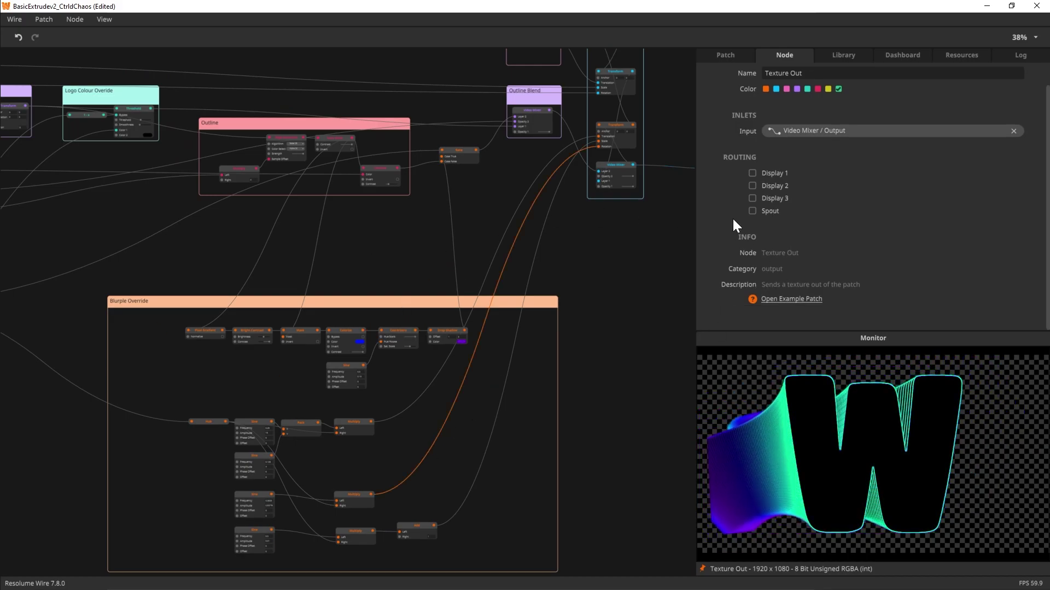
{"action": "left_click", "coordinate": [895, 58]}
{"action": "left_click", "coordinate": [940, 55]}
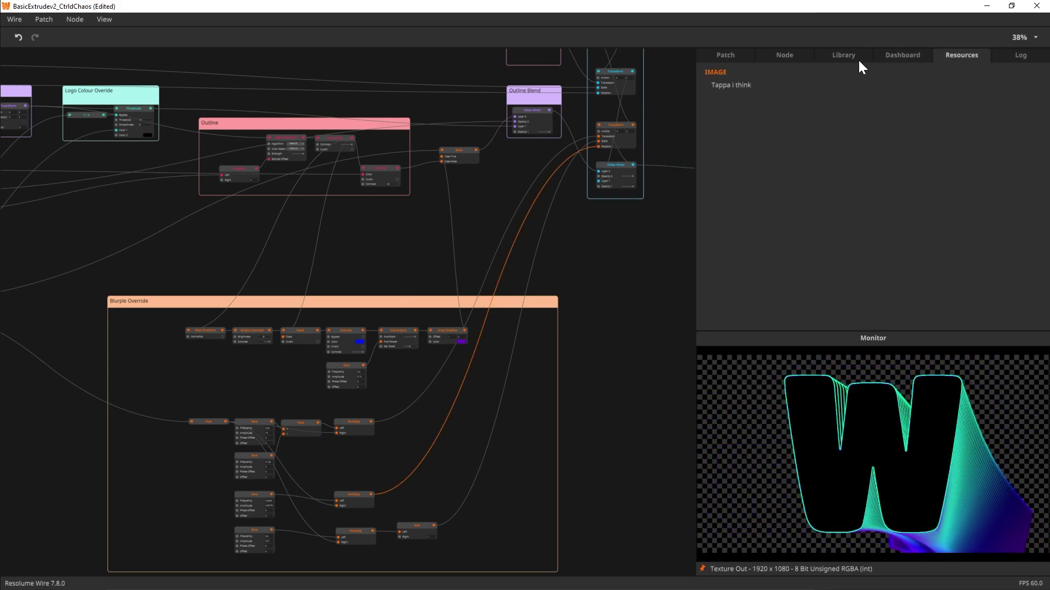
{"action": "left_click", "coordinate": [902, 54]}
{"action": "left_click", "coordinate": [766, 271]}
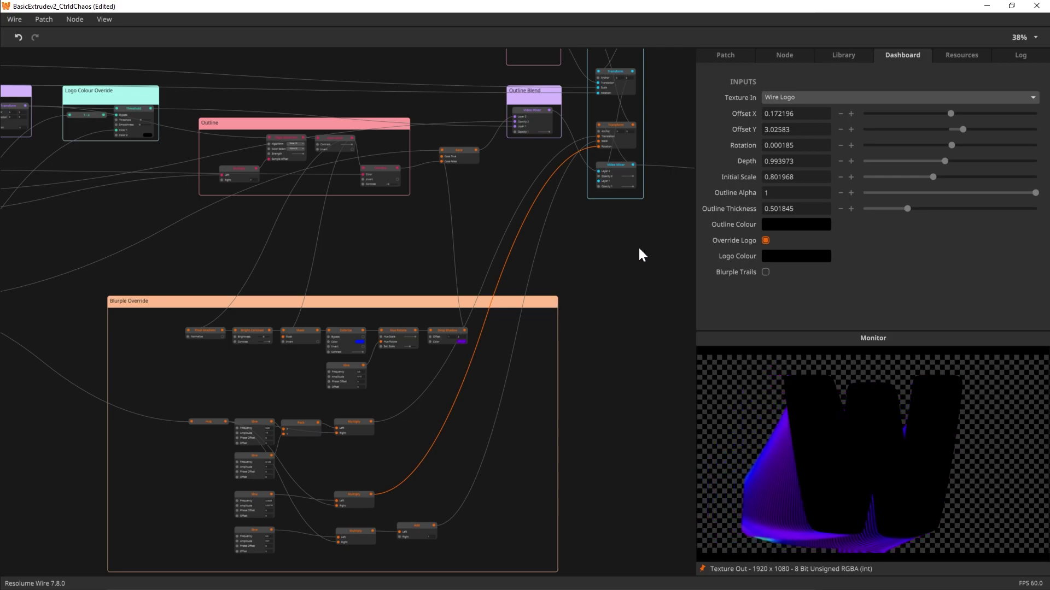
{"action": "left_click", "coordinate": [765, 240]}
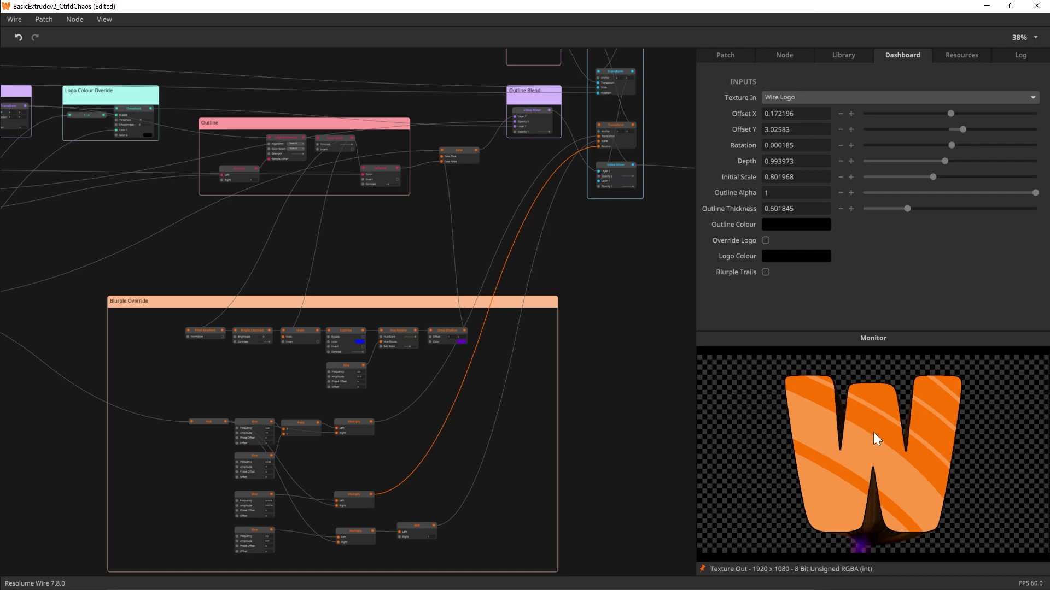
Set the patch's Offset X to about -9.52 and Offset Y to about -5.18.
{"action": "left_click_drag", "start_coordinate": [962, 130], "coordinate": [909, 148]}
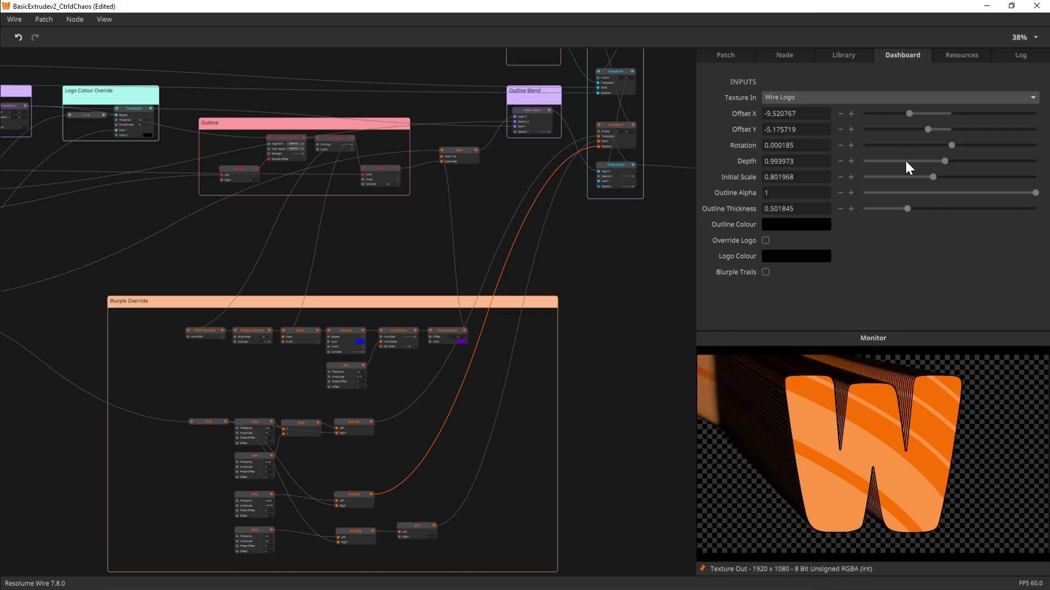